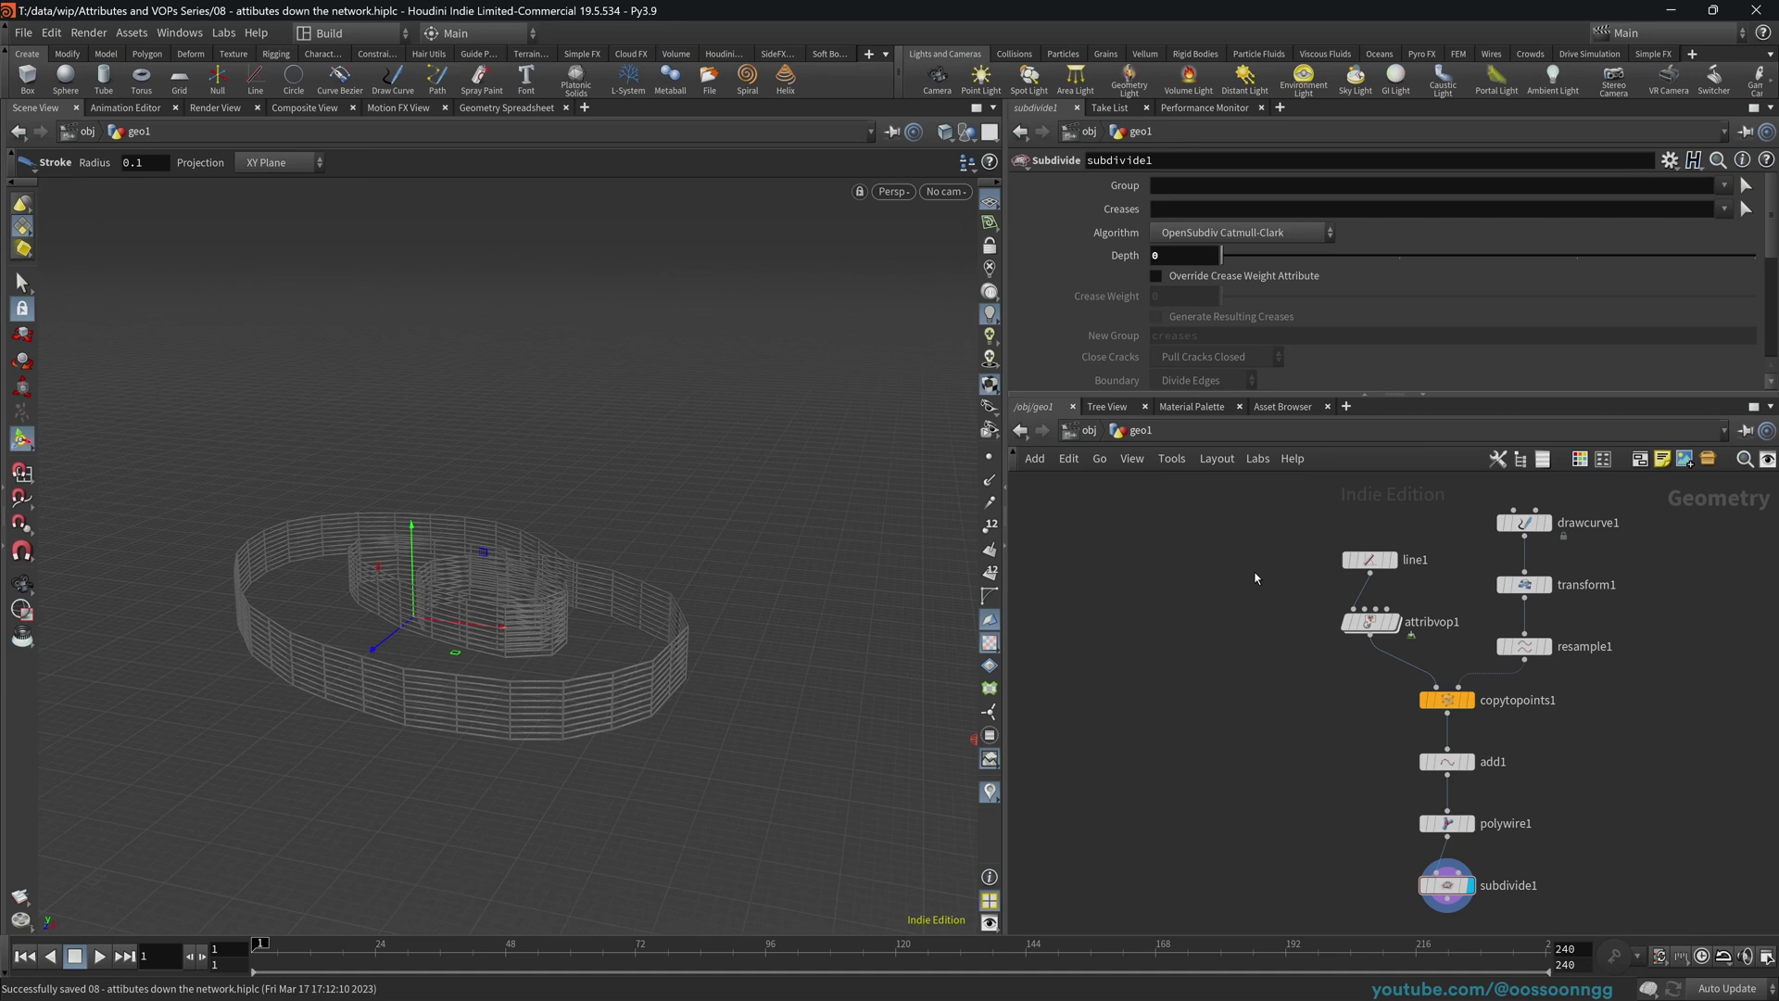
- Replace the Draw Curve node's existing stroke with a new freehand spiral and inspect the subdivided wire geometry it drives
middle_click_drag(1227, 580, 1171, 575)
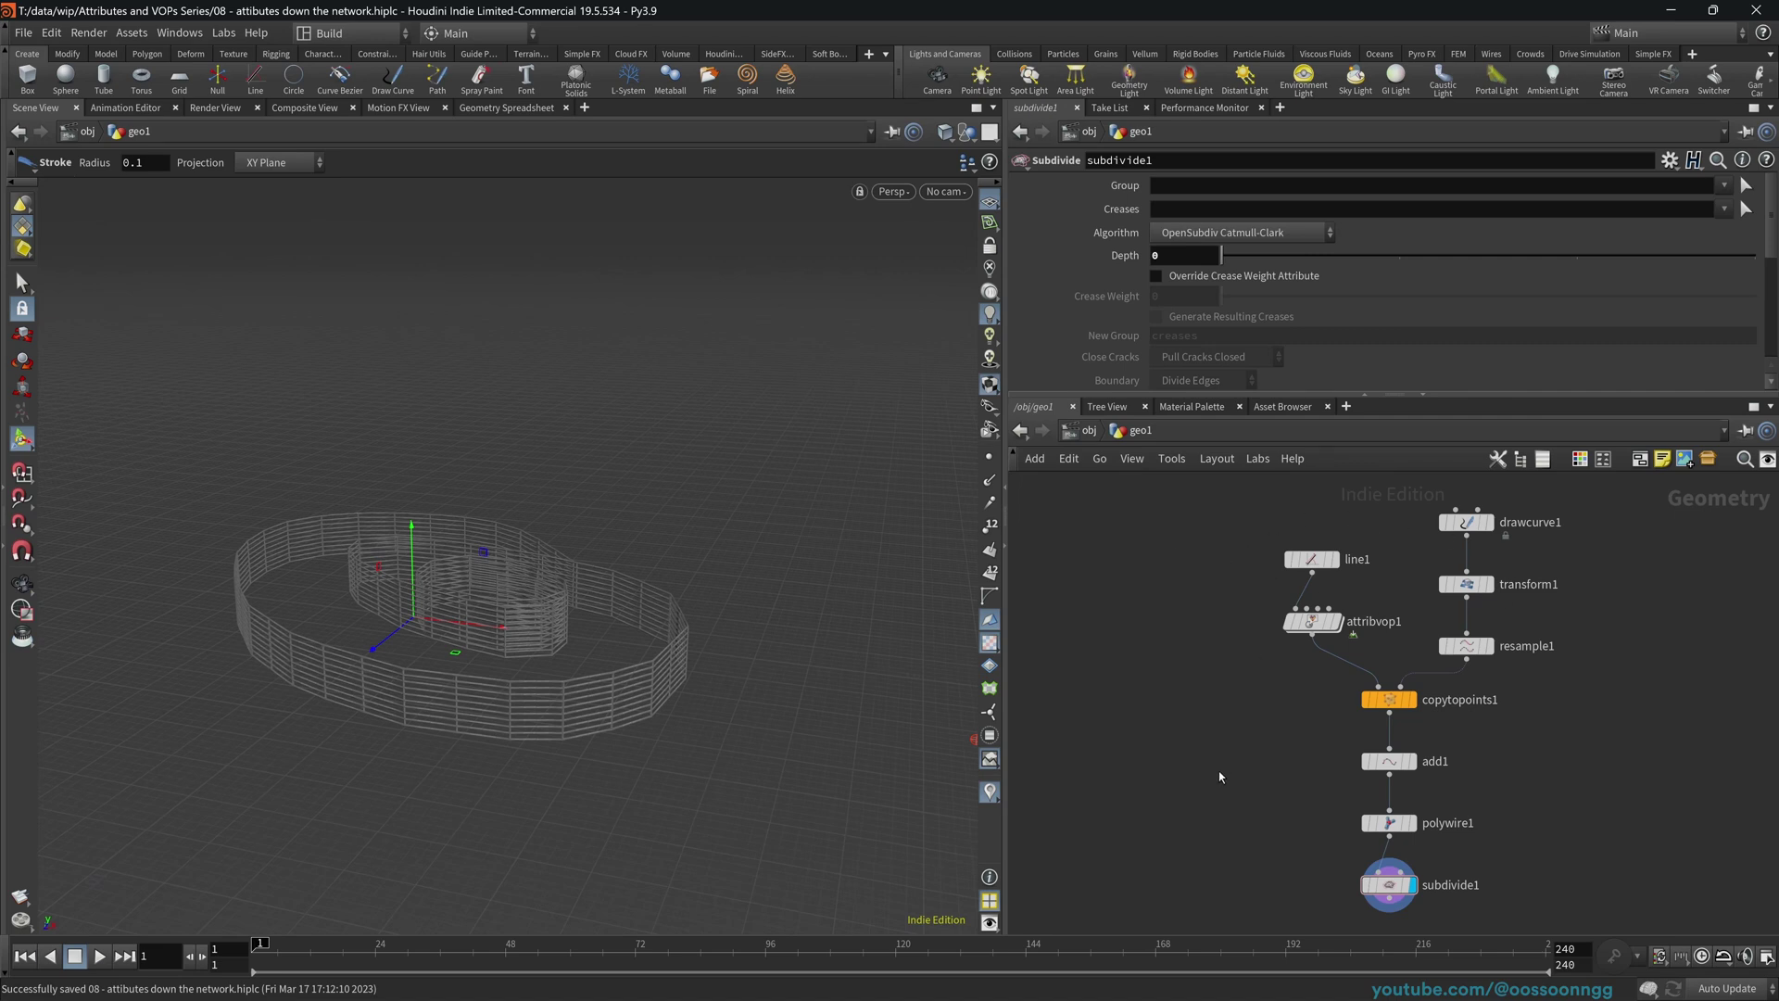
left_click(1466, 521)
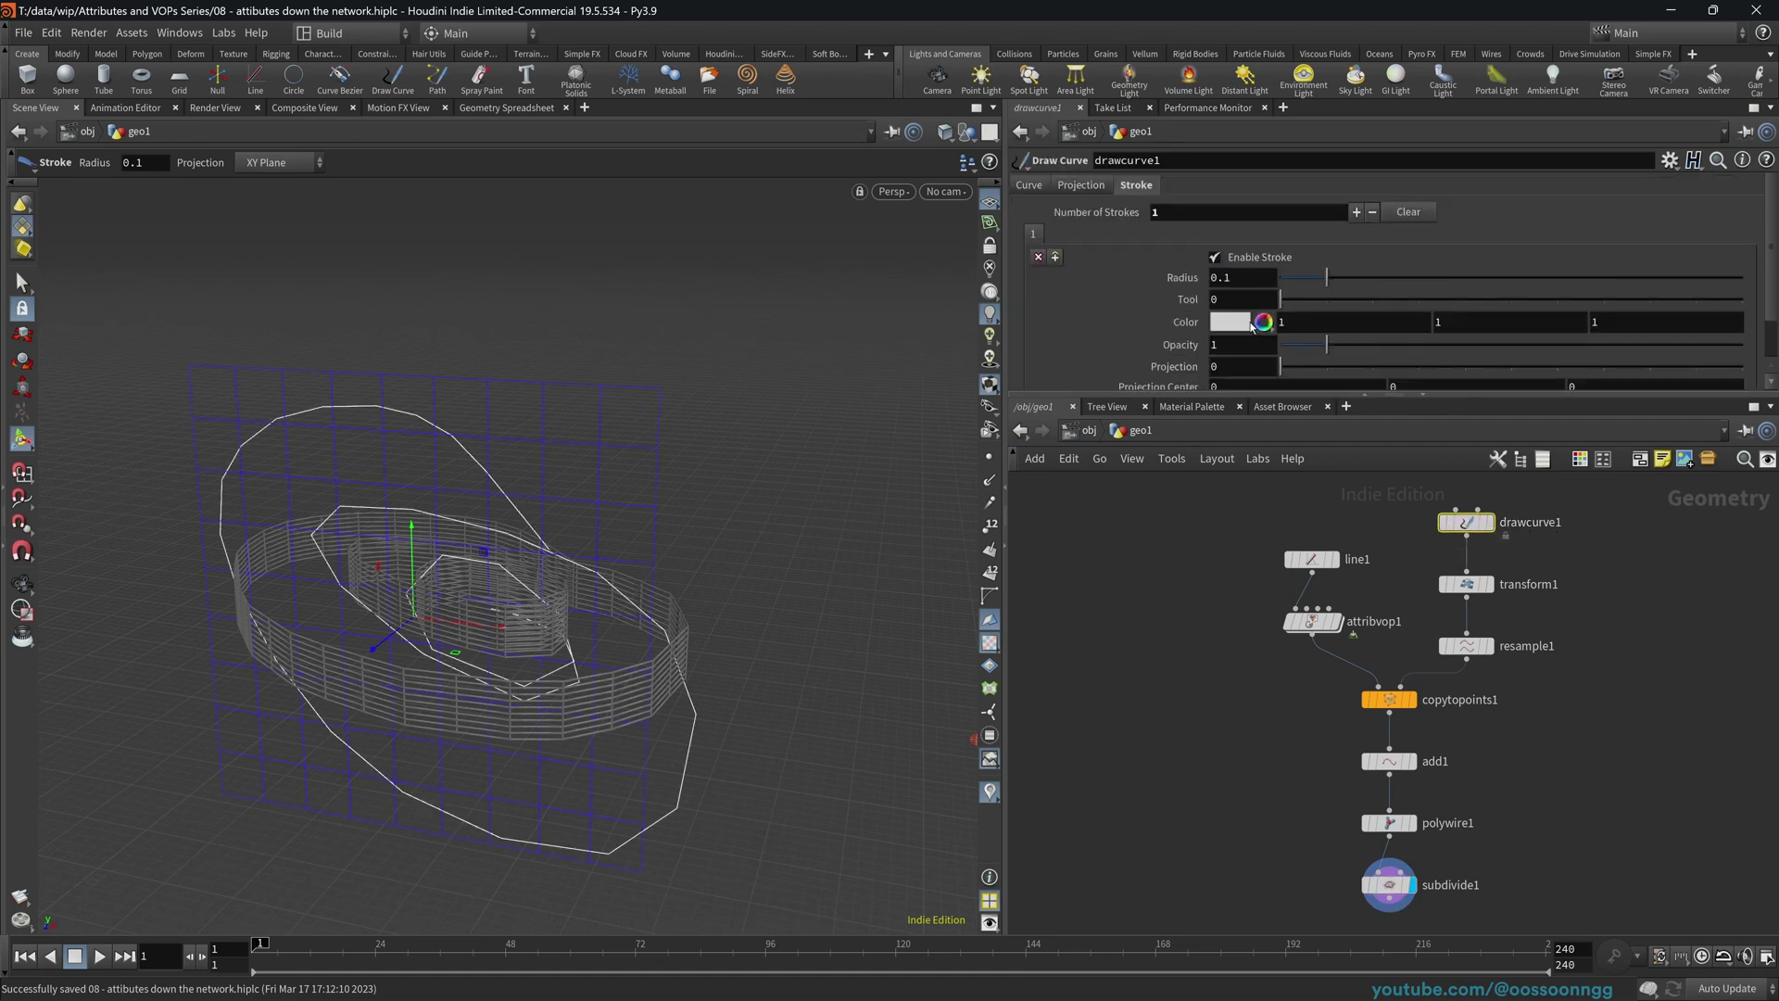
left_click(1037, 256)
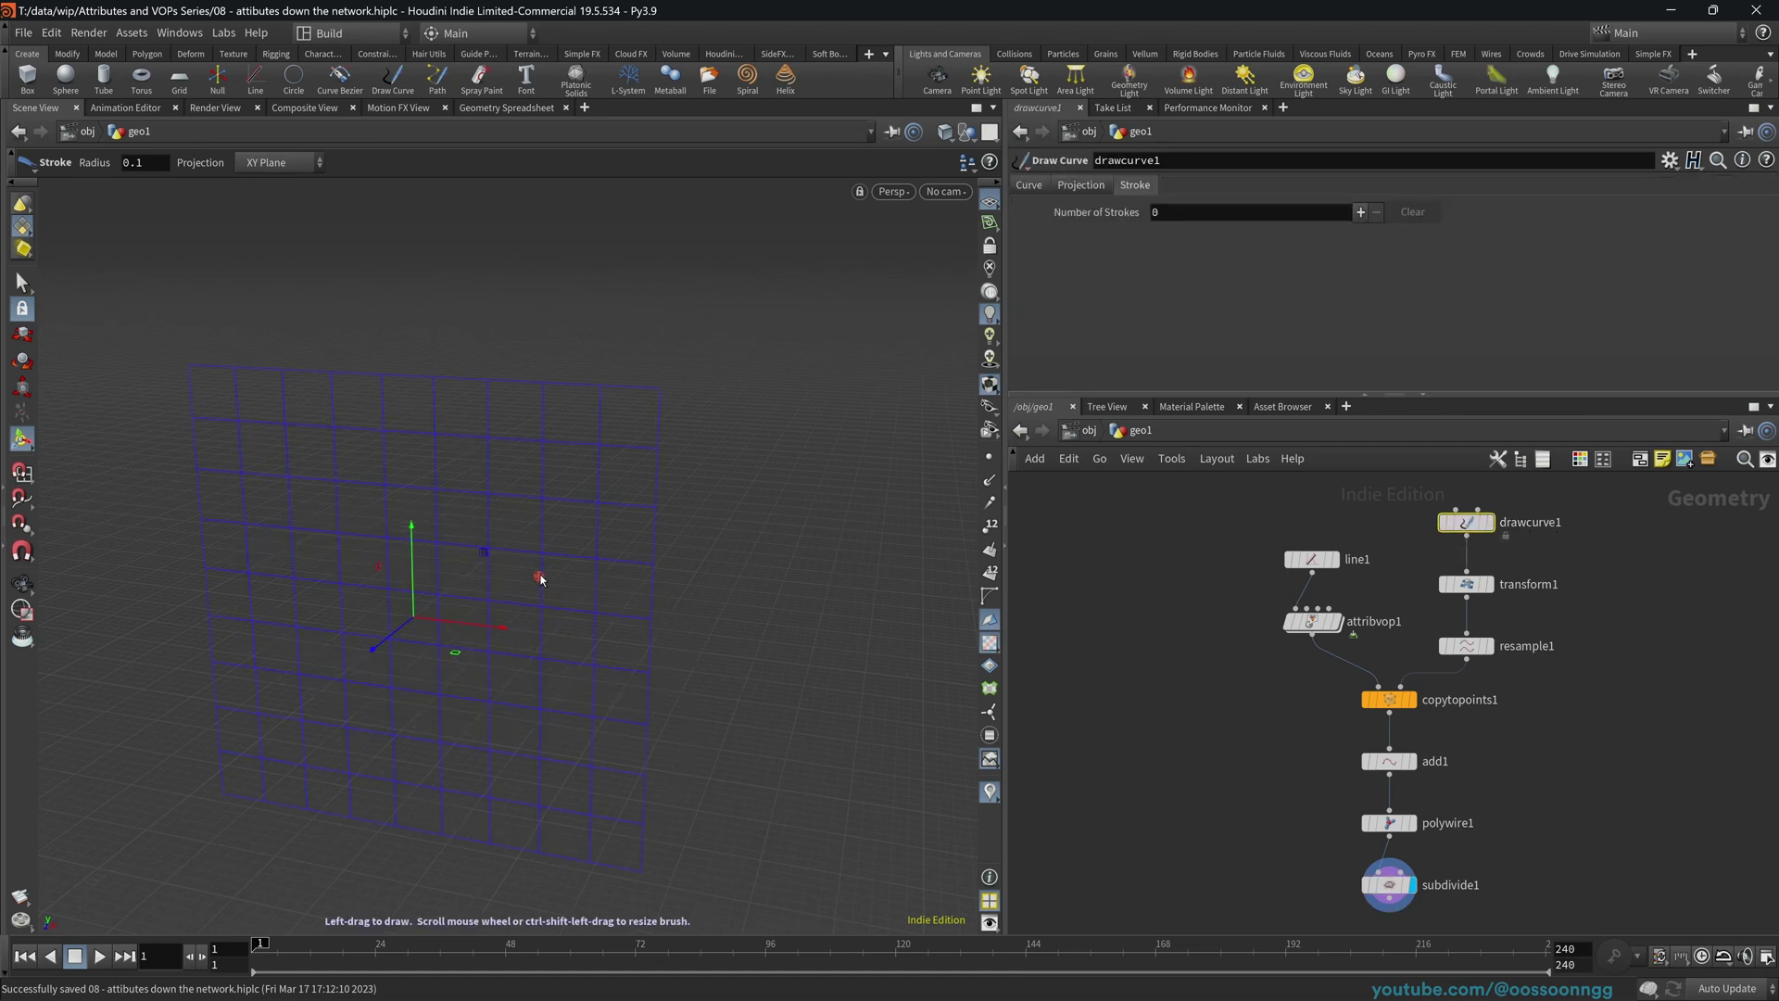
mouse_move(519, 578)
left_mouse_down("alt")
mouse_move(497, 612)
mouse_move(662, 452)
left_mouse_up("alt")
key("Return")
mouse_move(714, 355)
left_mouse_down()
mouse_move(146, 436)
mouse_move(820, 482)
mouse_move(394, 655)
left_mouse_up()
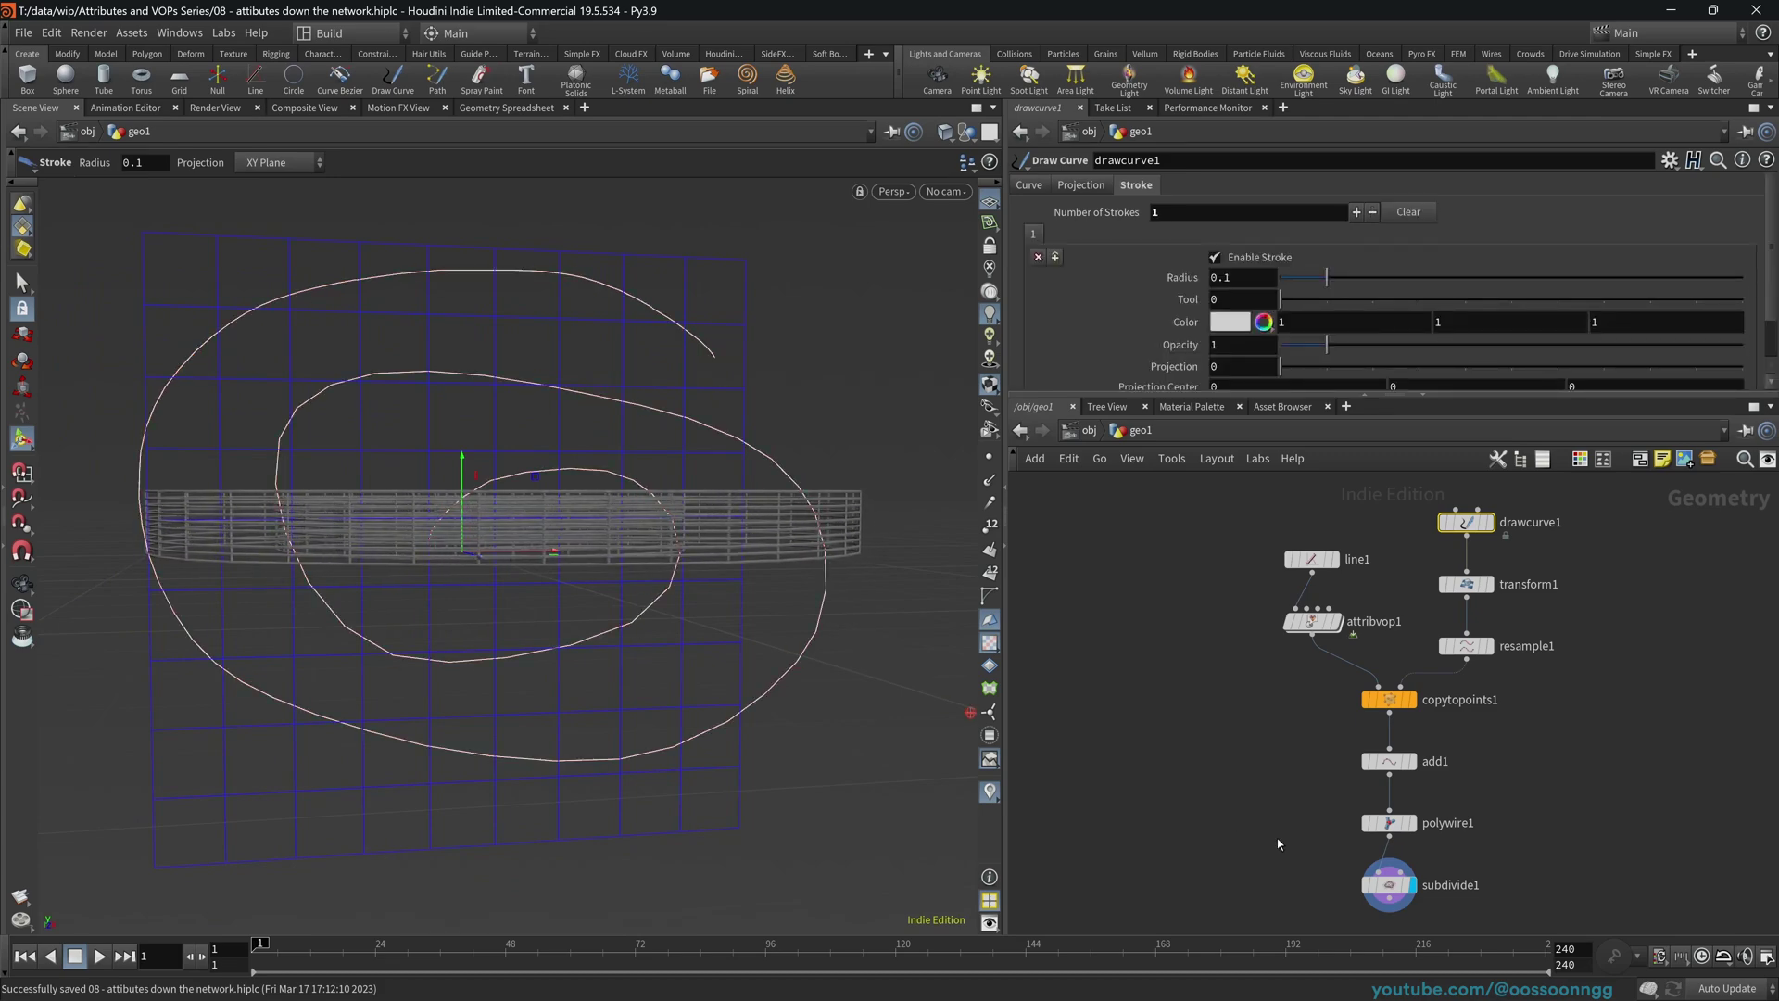
left_click(1388, 884)
left_click_drag(539, 526, 623, 548)
key("Return")
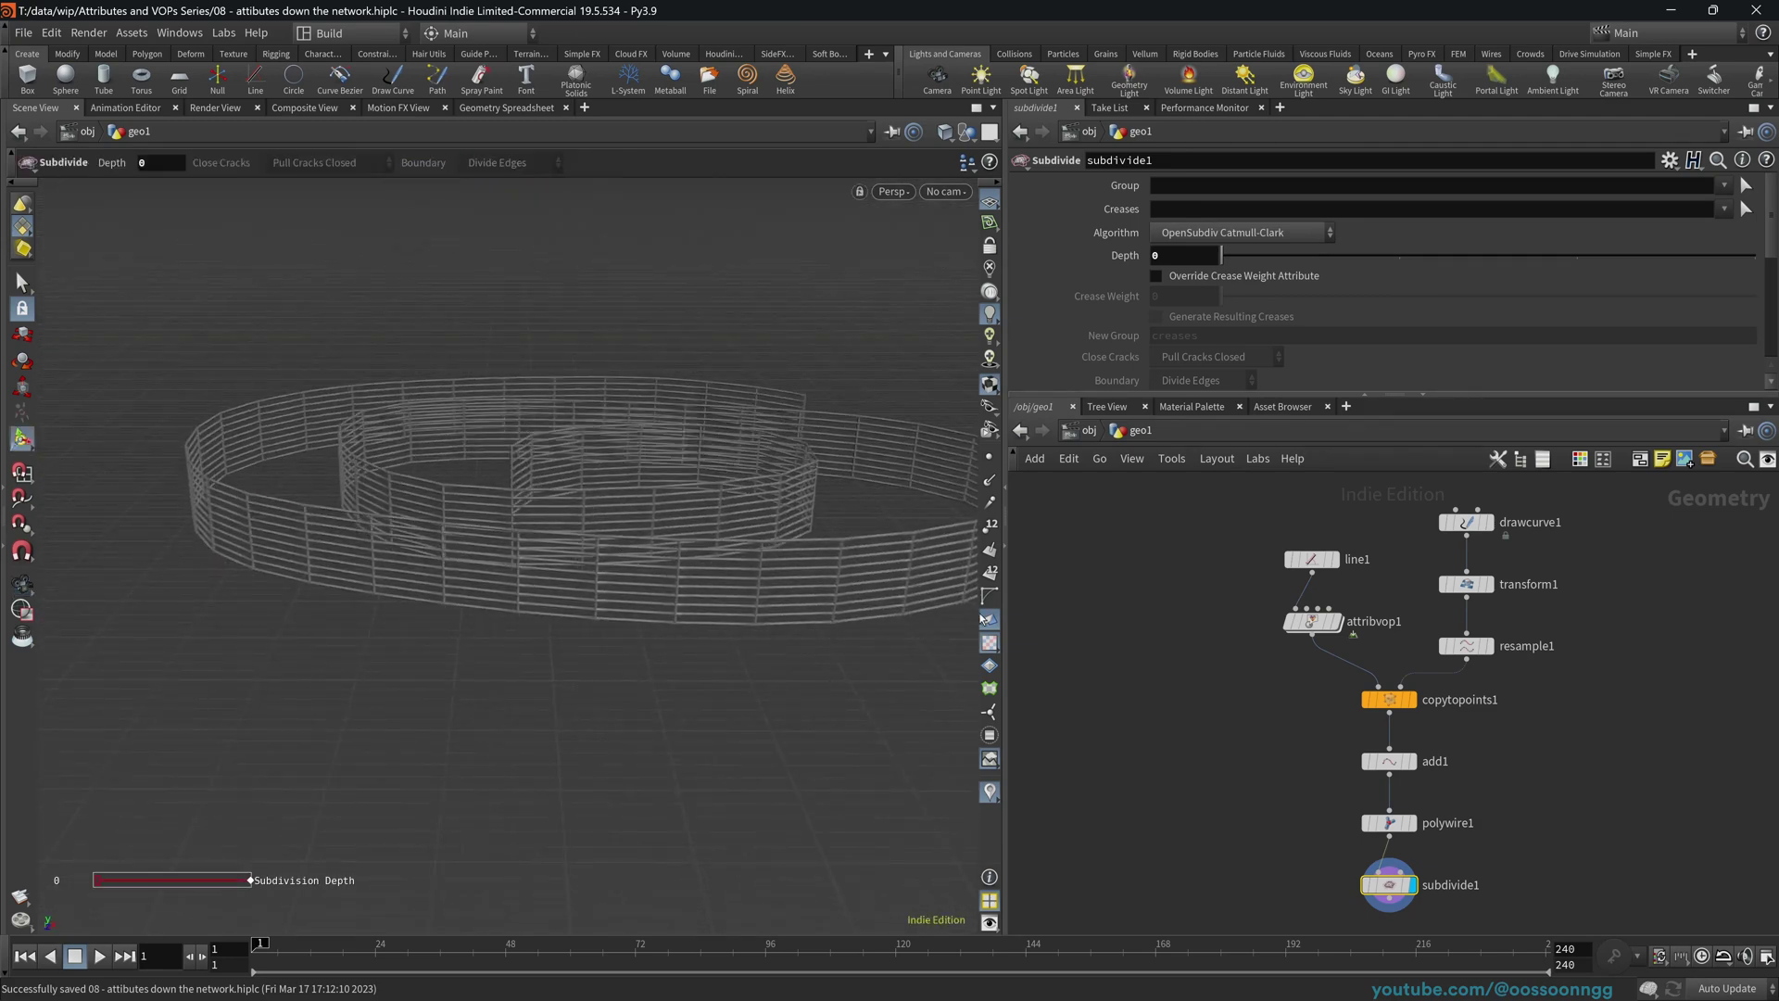
- Delete the existing geometry object at the object level, create a new empty Geometry object and enter it
middle_click_drag(1258, 669, 1183, 753)
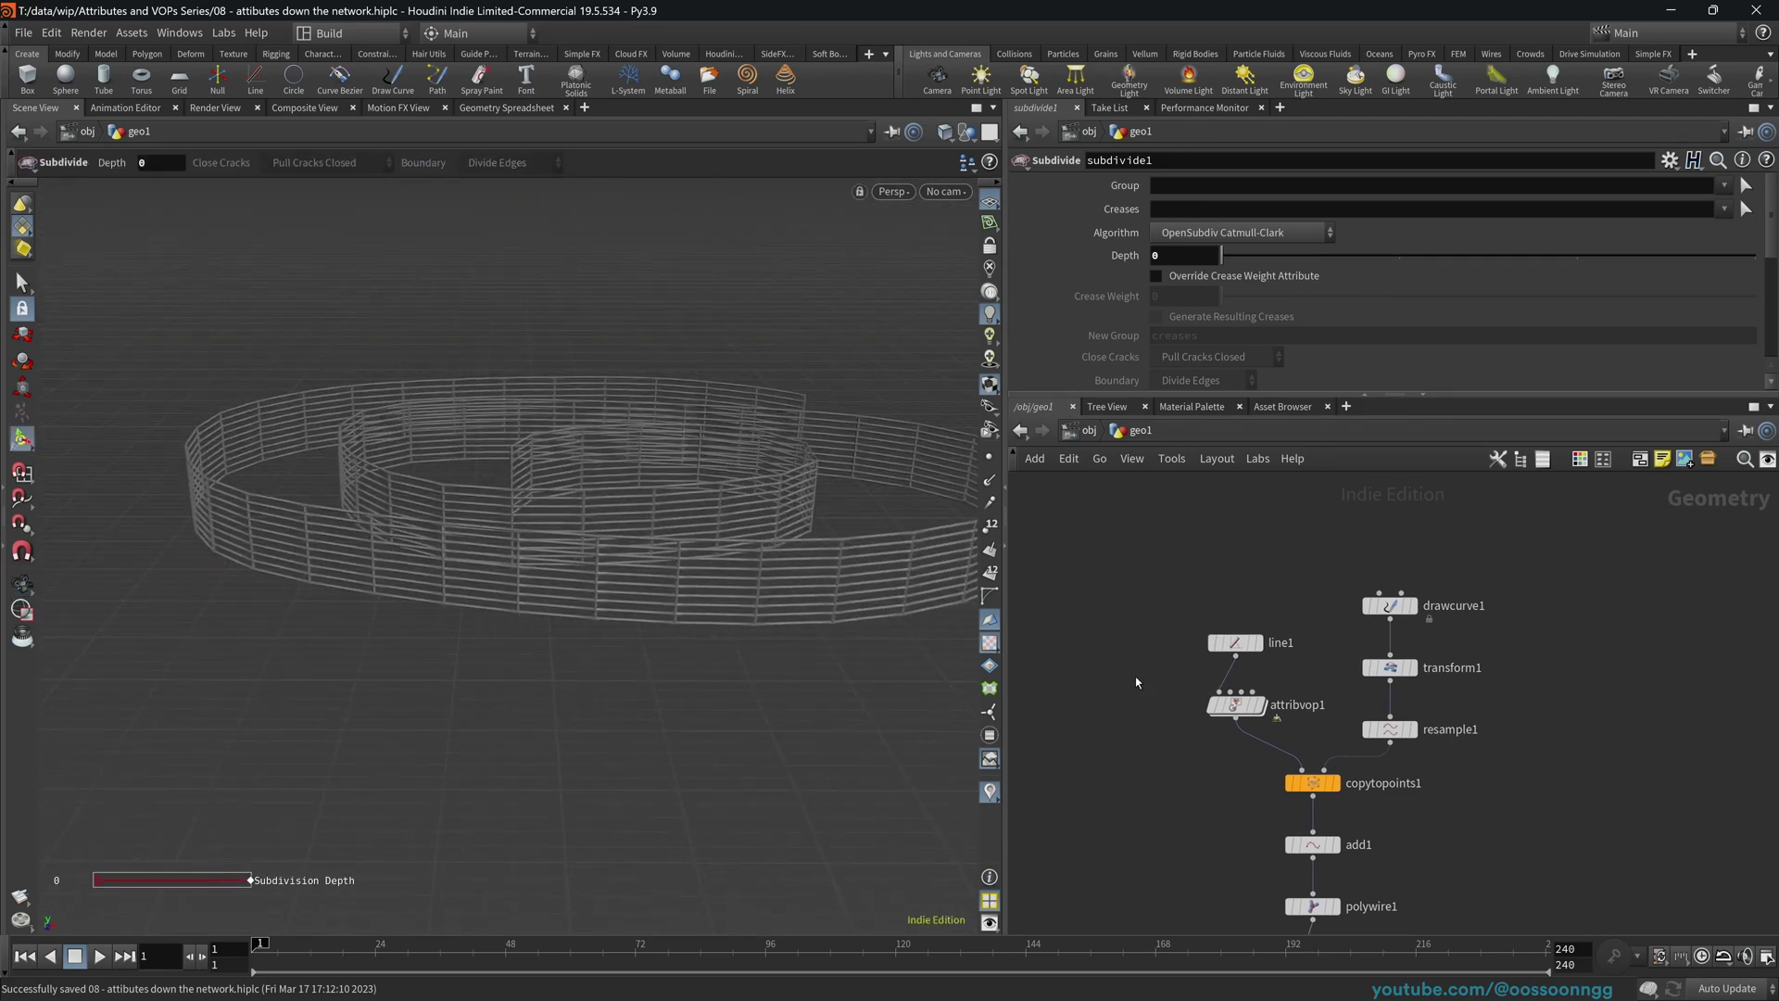
scroll(1337, 603, "down", 3)
left_click_drag(1129, 521, 1287, 734)
left_click(1081, 430)
left_click(1251, 577)
key("Delete")
key("Tab")
key("Escape")
key("Tab")
type("geo")
key("Return")
left_click(1270, 595)
key("Return")
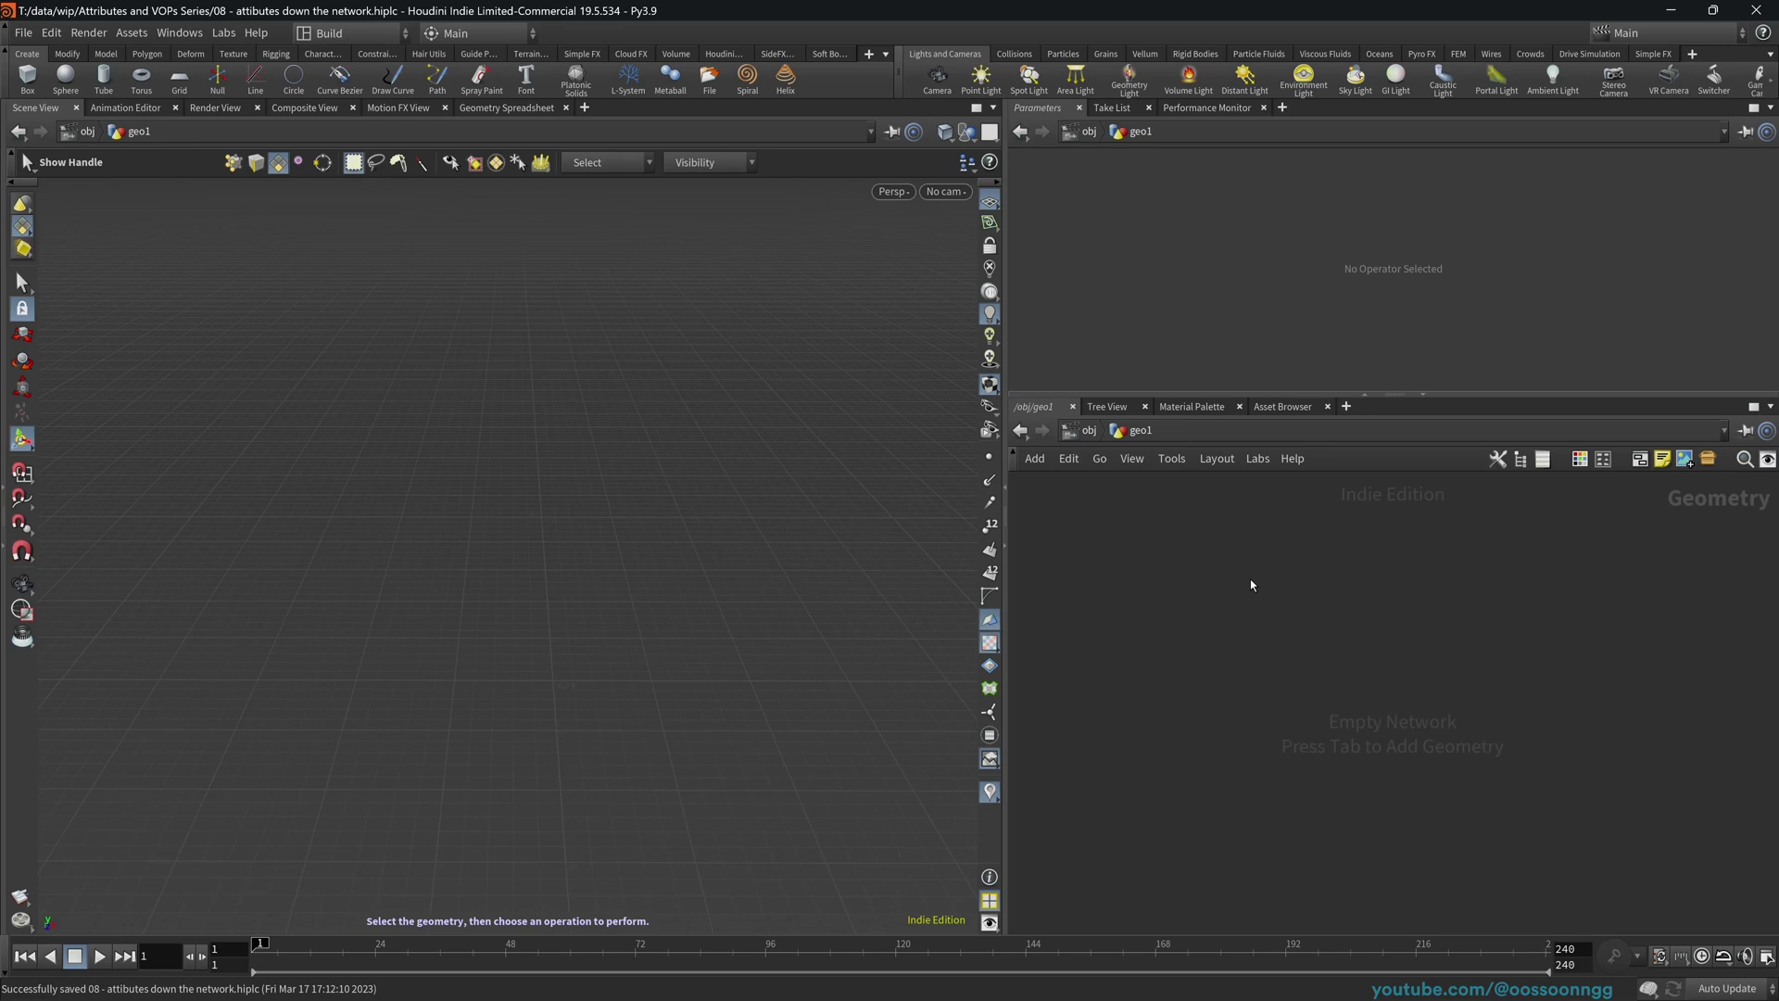
- Add a Sphere node to the empty geometry network
key("Tab")
type("sphere")
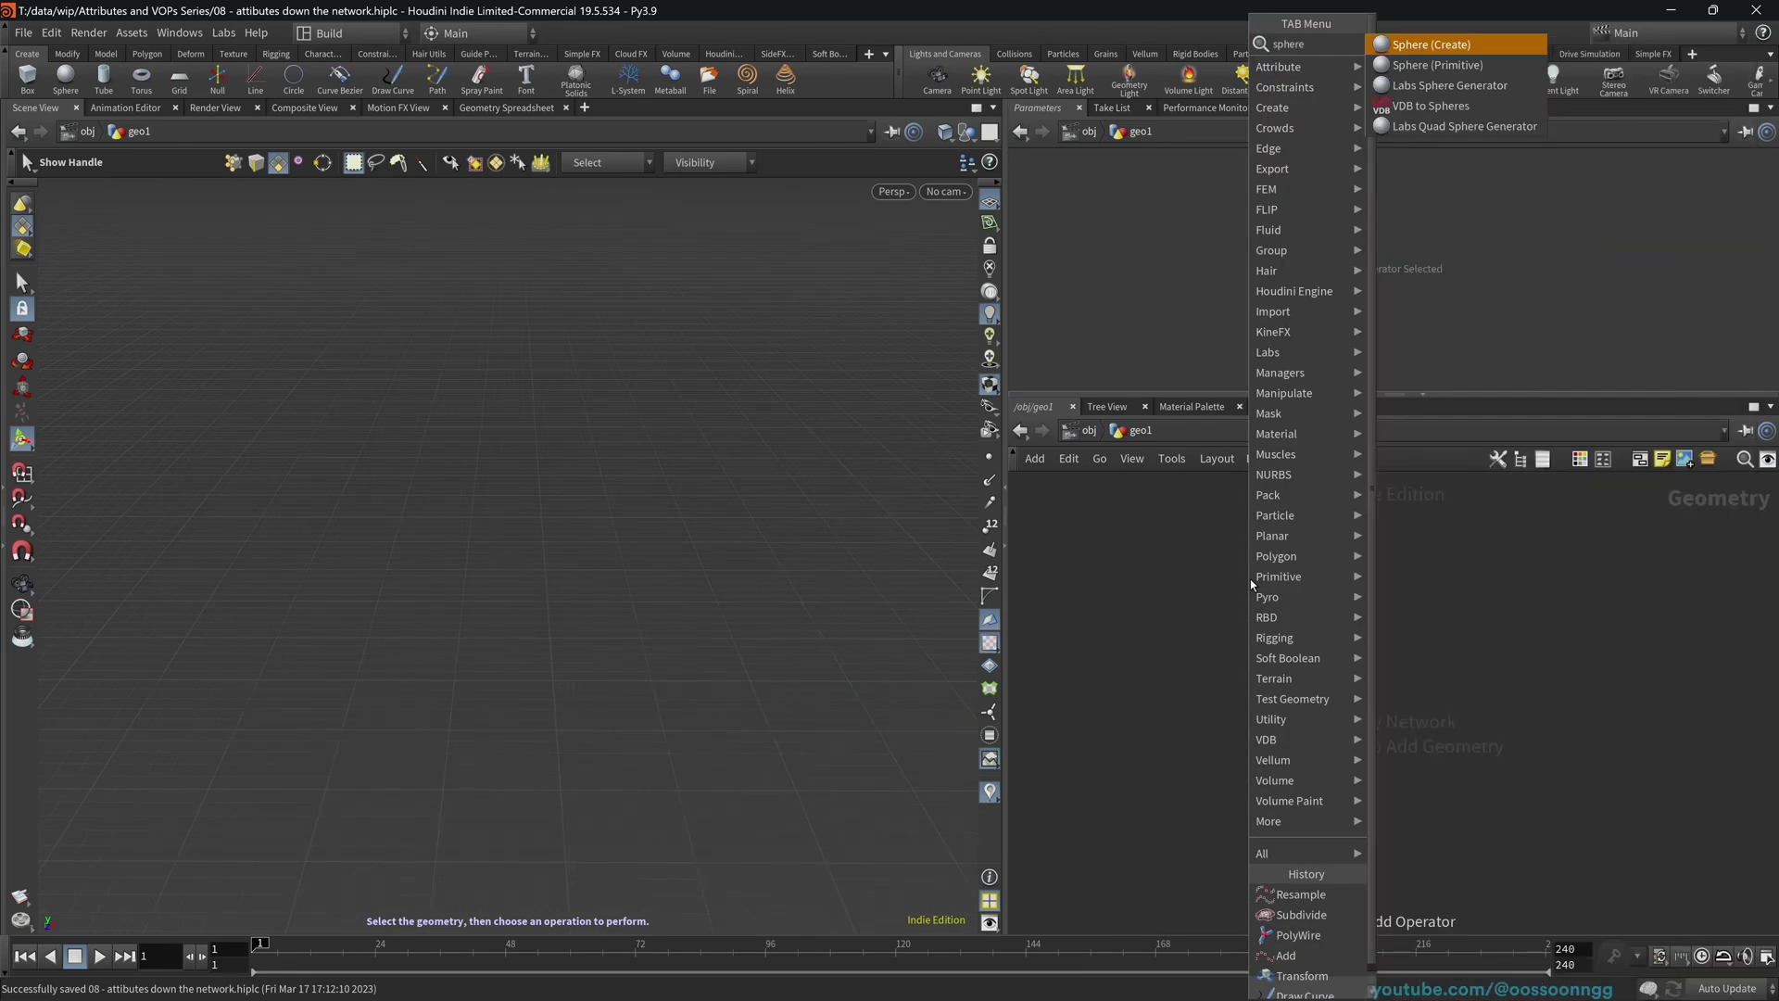
key("Return")
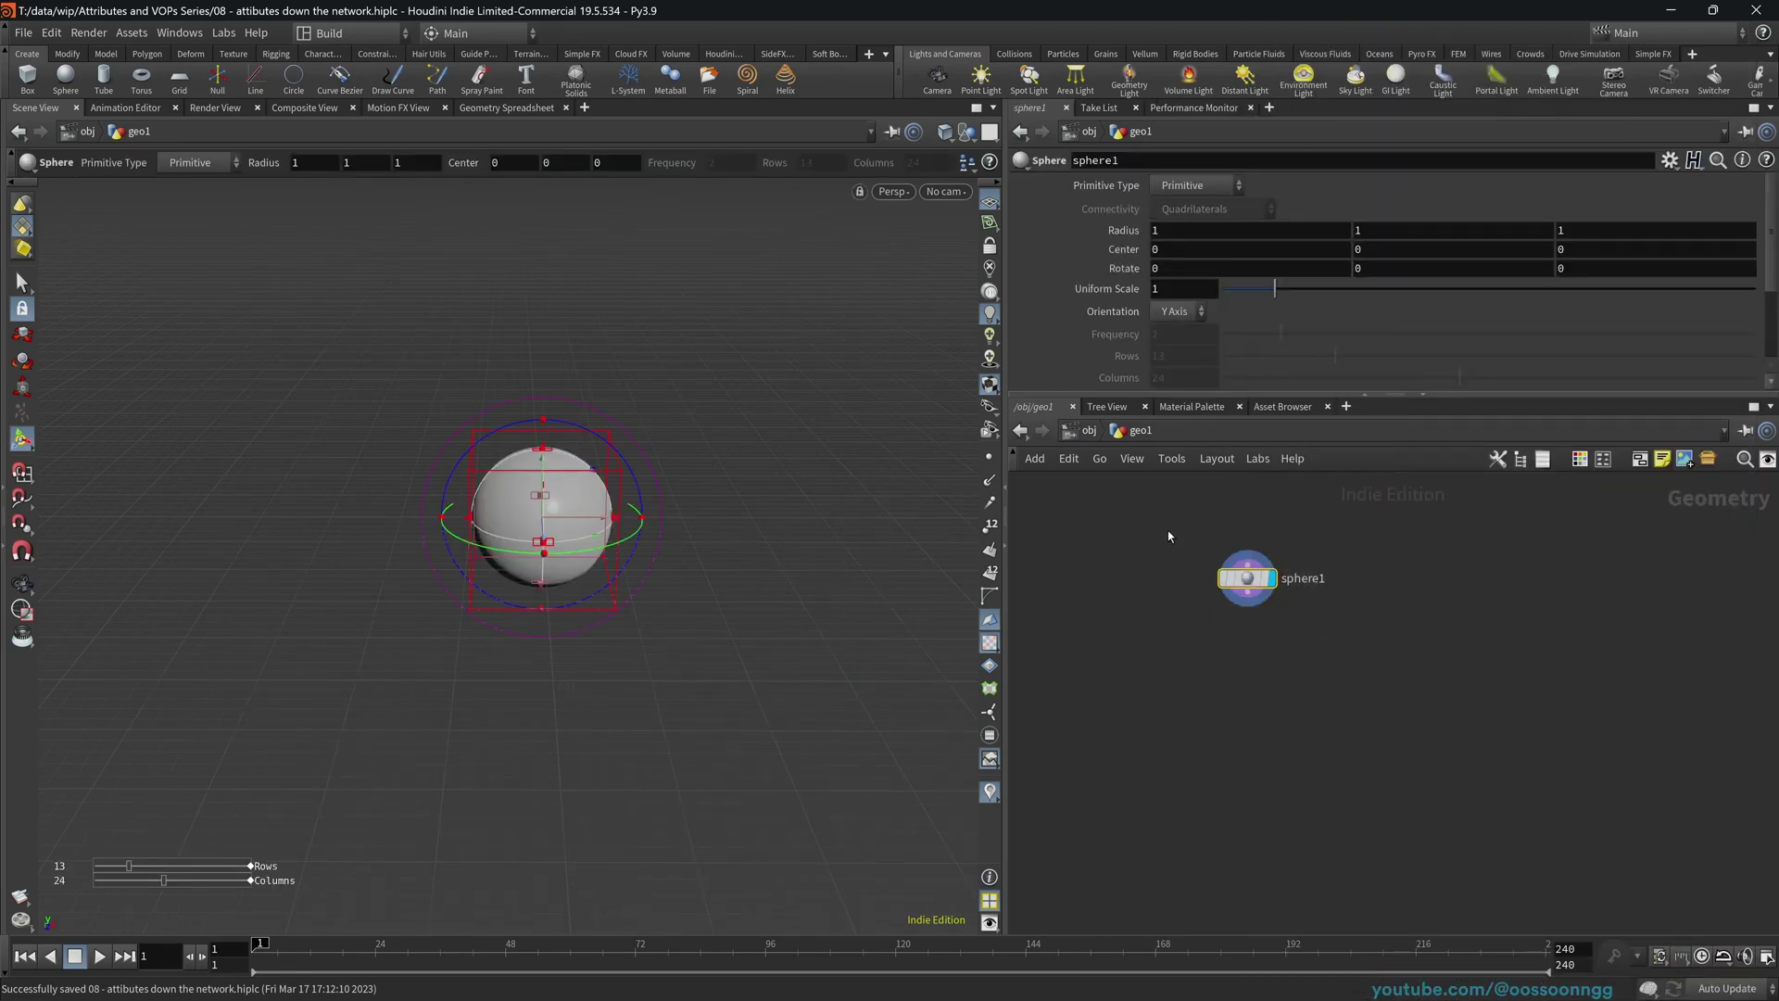
- Add a Color node below the sphere and make it yellow by setting the blue value to 0
key("Tab")
type("color")
key("Return")
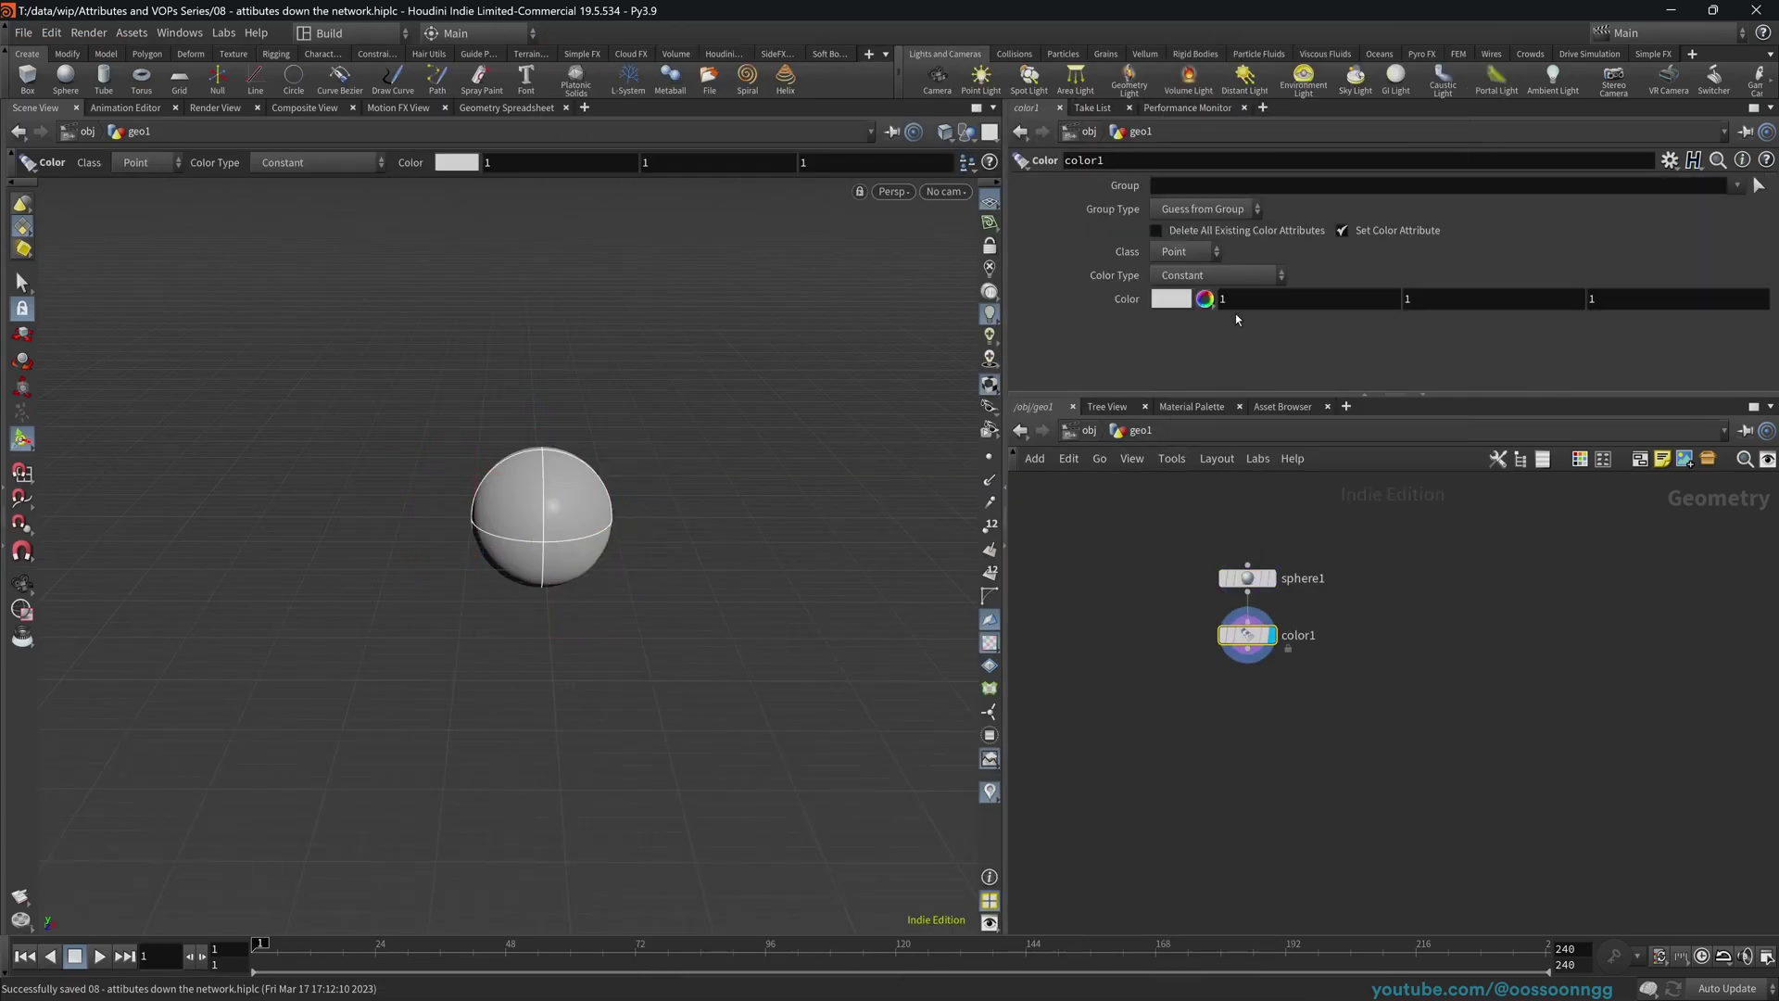
left_click_drag(1234, 299, 1160, 318)
key("Tab")
key("Tab")
type("0")
key("Return")
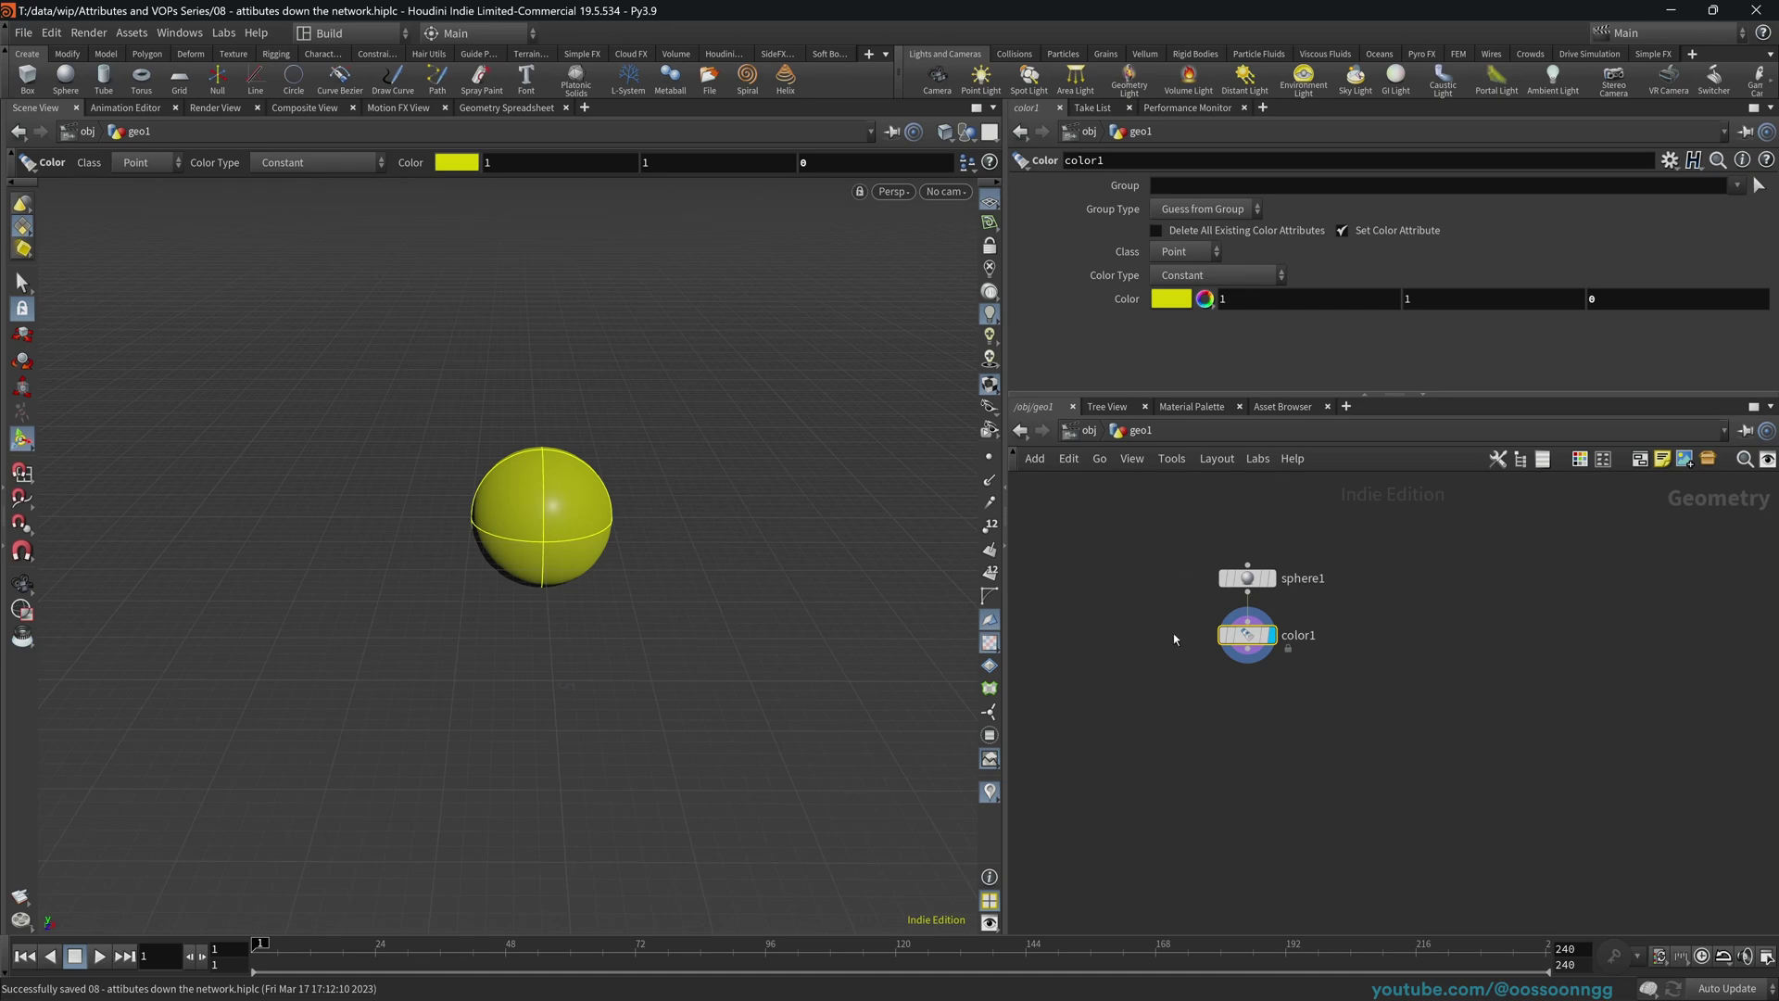
- Add a Grid node beside the sphere and color nodes
left_click(1085, 667)
middle_click_drag(1021, 659, 1173, 655)
key("Tab")
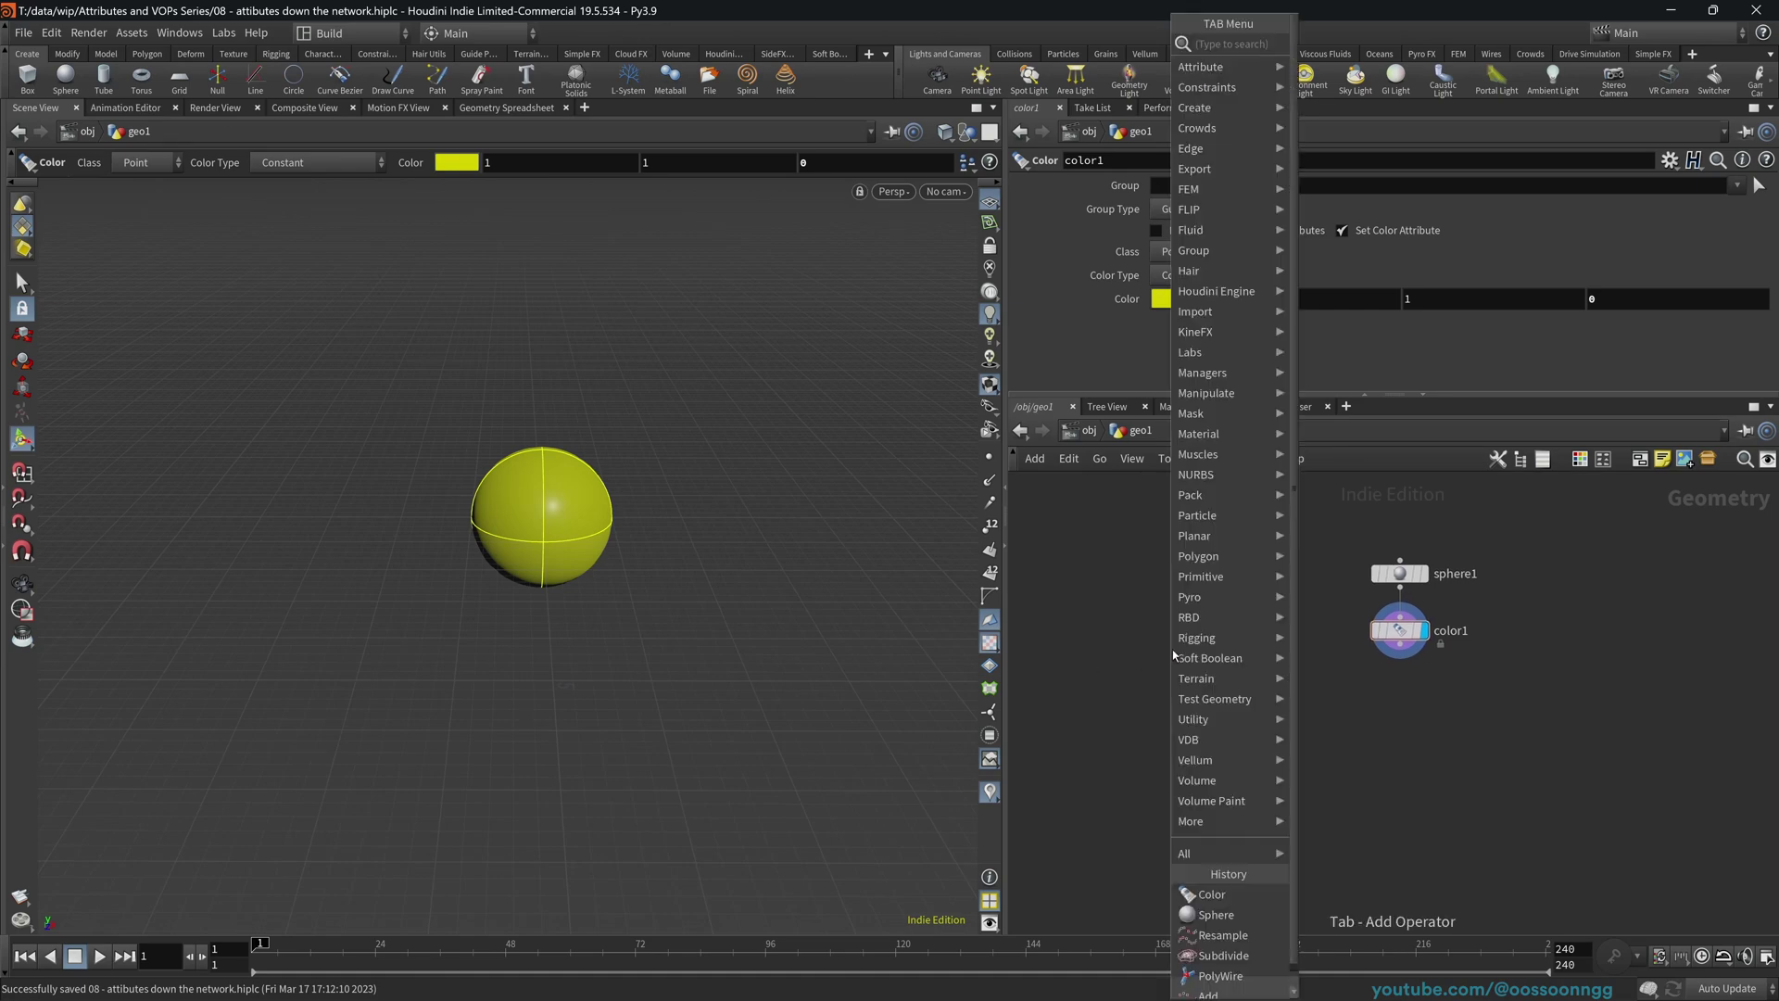
type("gri")
key("Return")
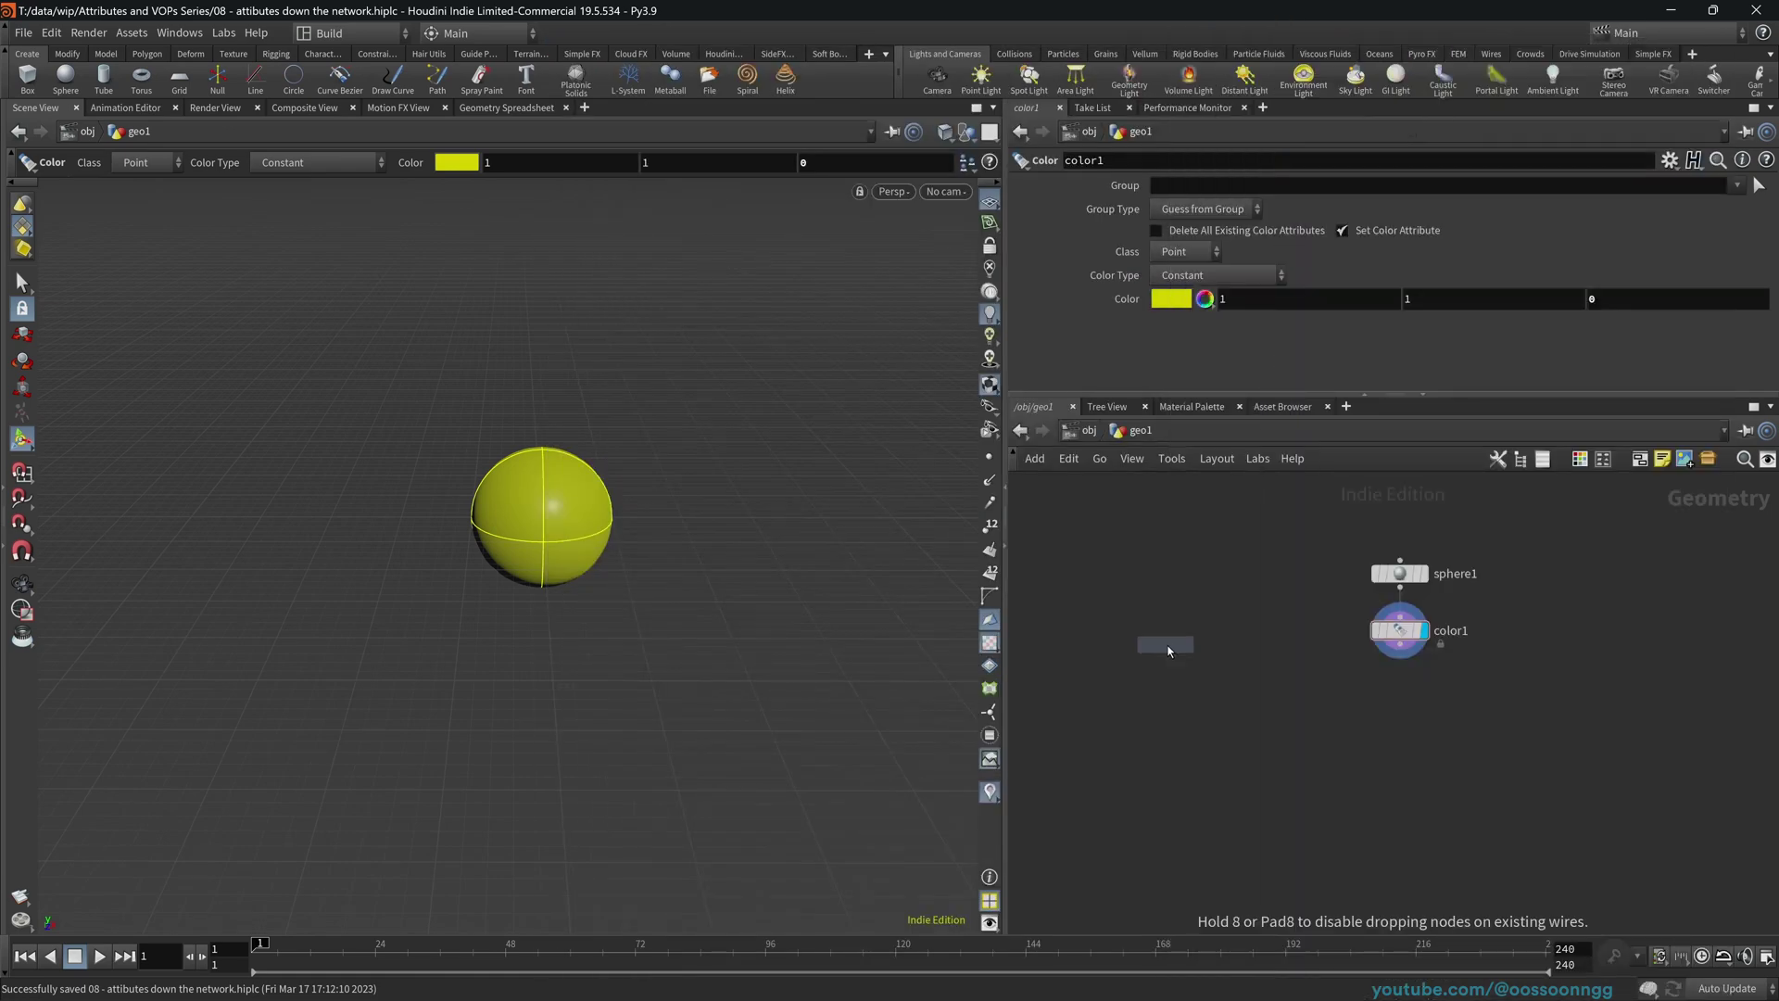
left_click(1251, 719)
- Add a Copy to Points node, wire in the color node as source and the grid as target points, and display it
key("Tab")
type("ctp")
key("Return")
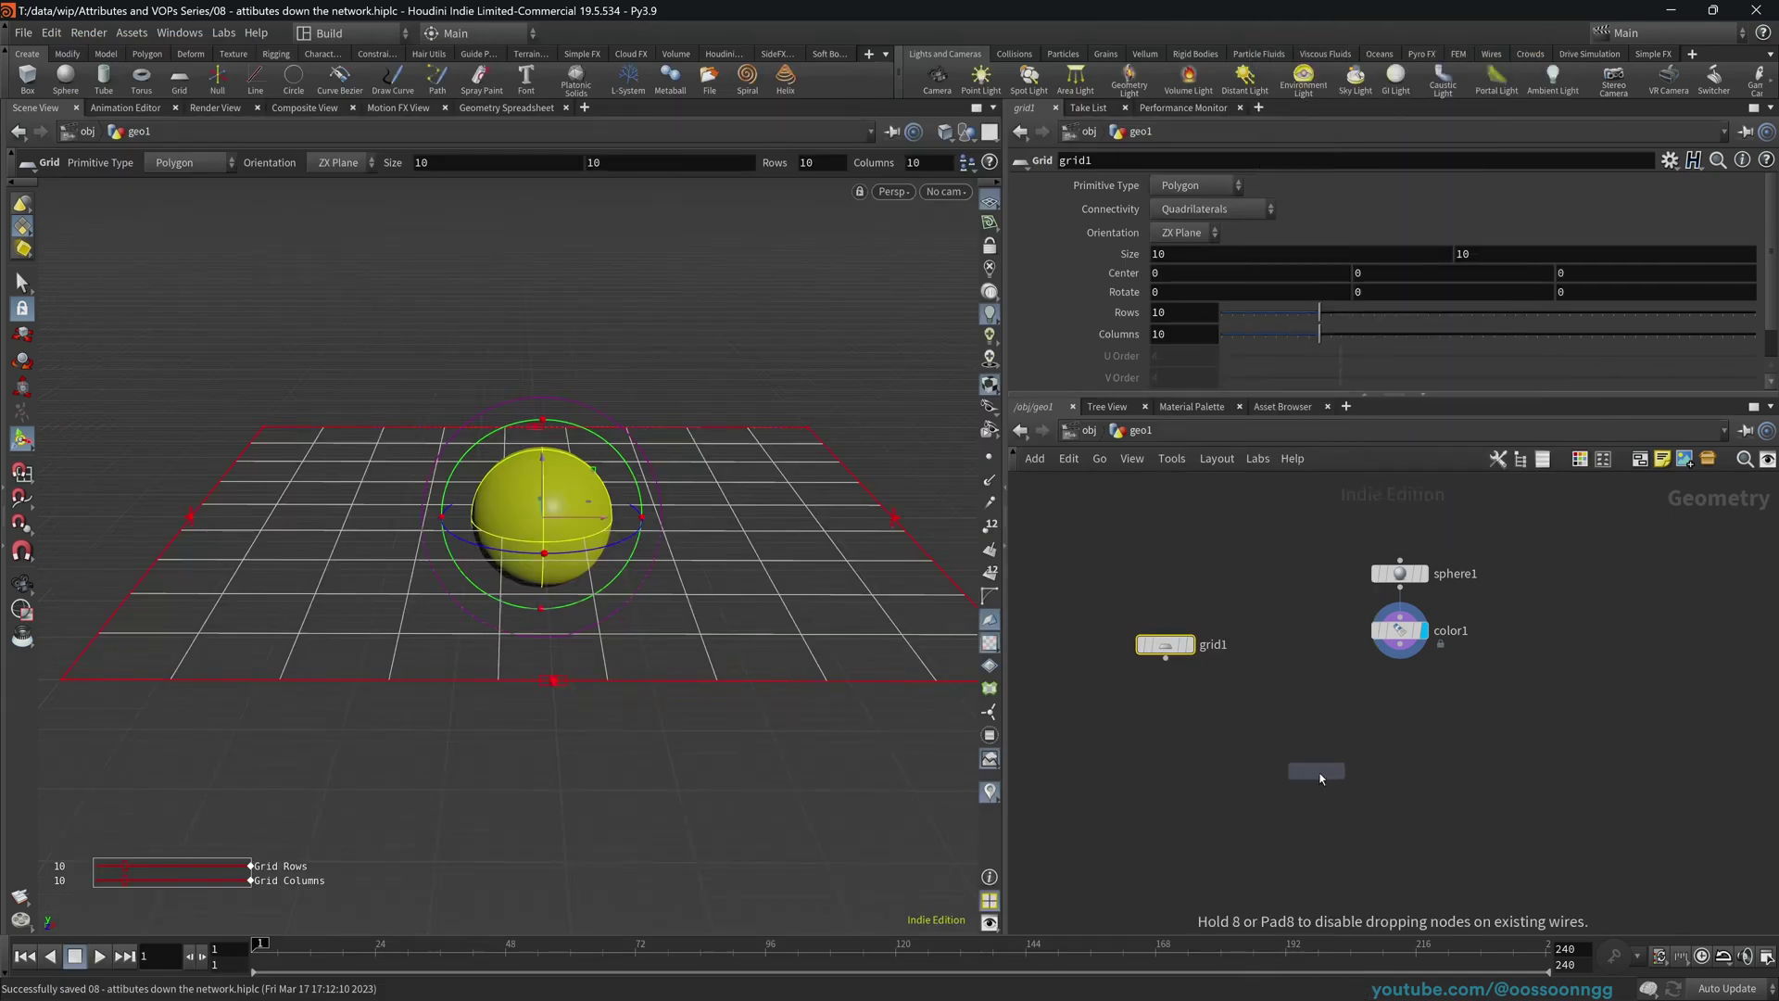
left_click(1319, 776)
left_click_drag(1307, 761, 1329, 761)
left_click_drag(1399, 646, 1307, 762)
key("l")
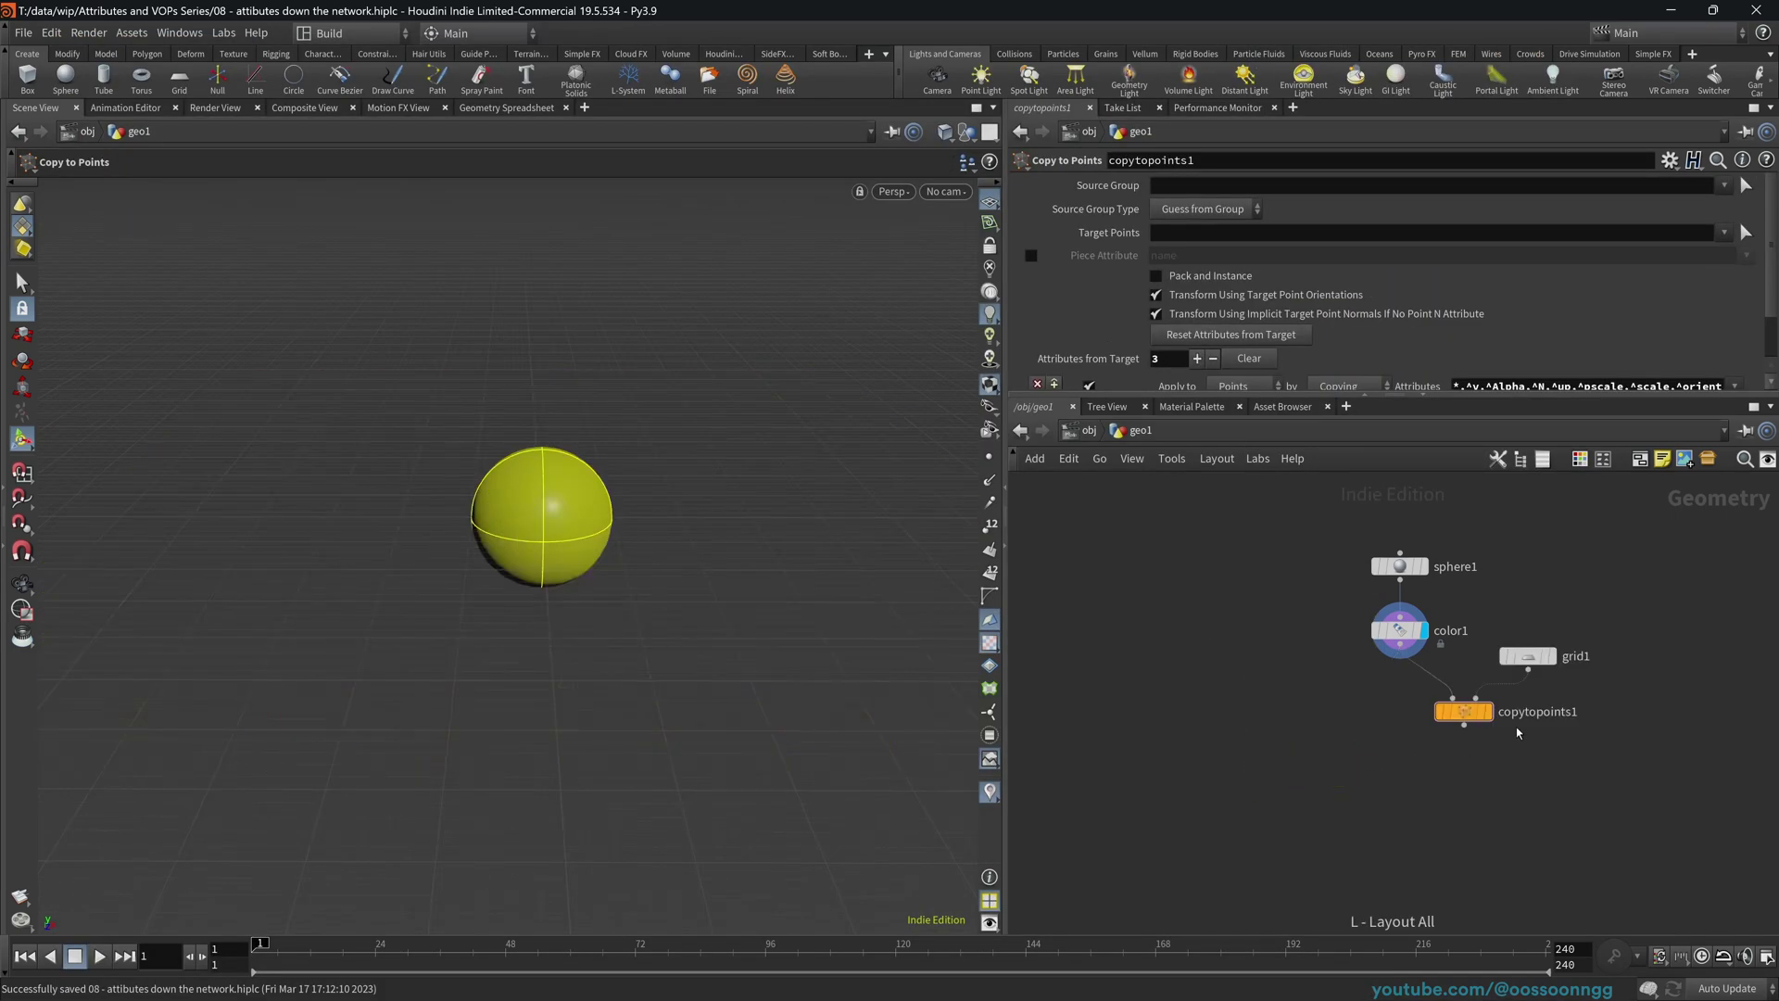
middle_click_drag(1299, 713, 1090, 754)
left_click(1276, 752)
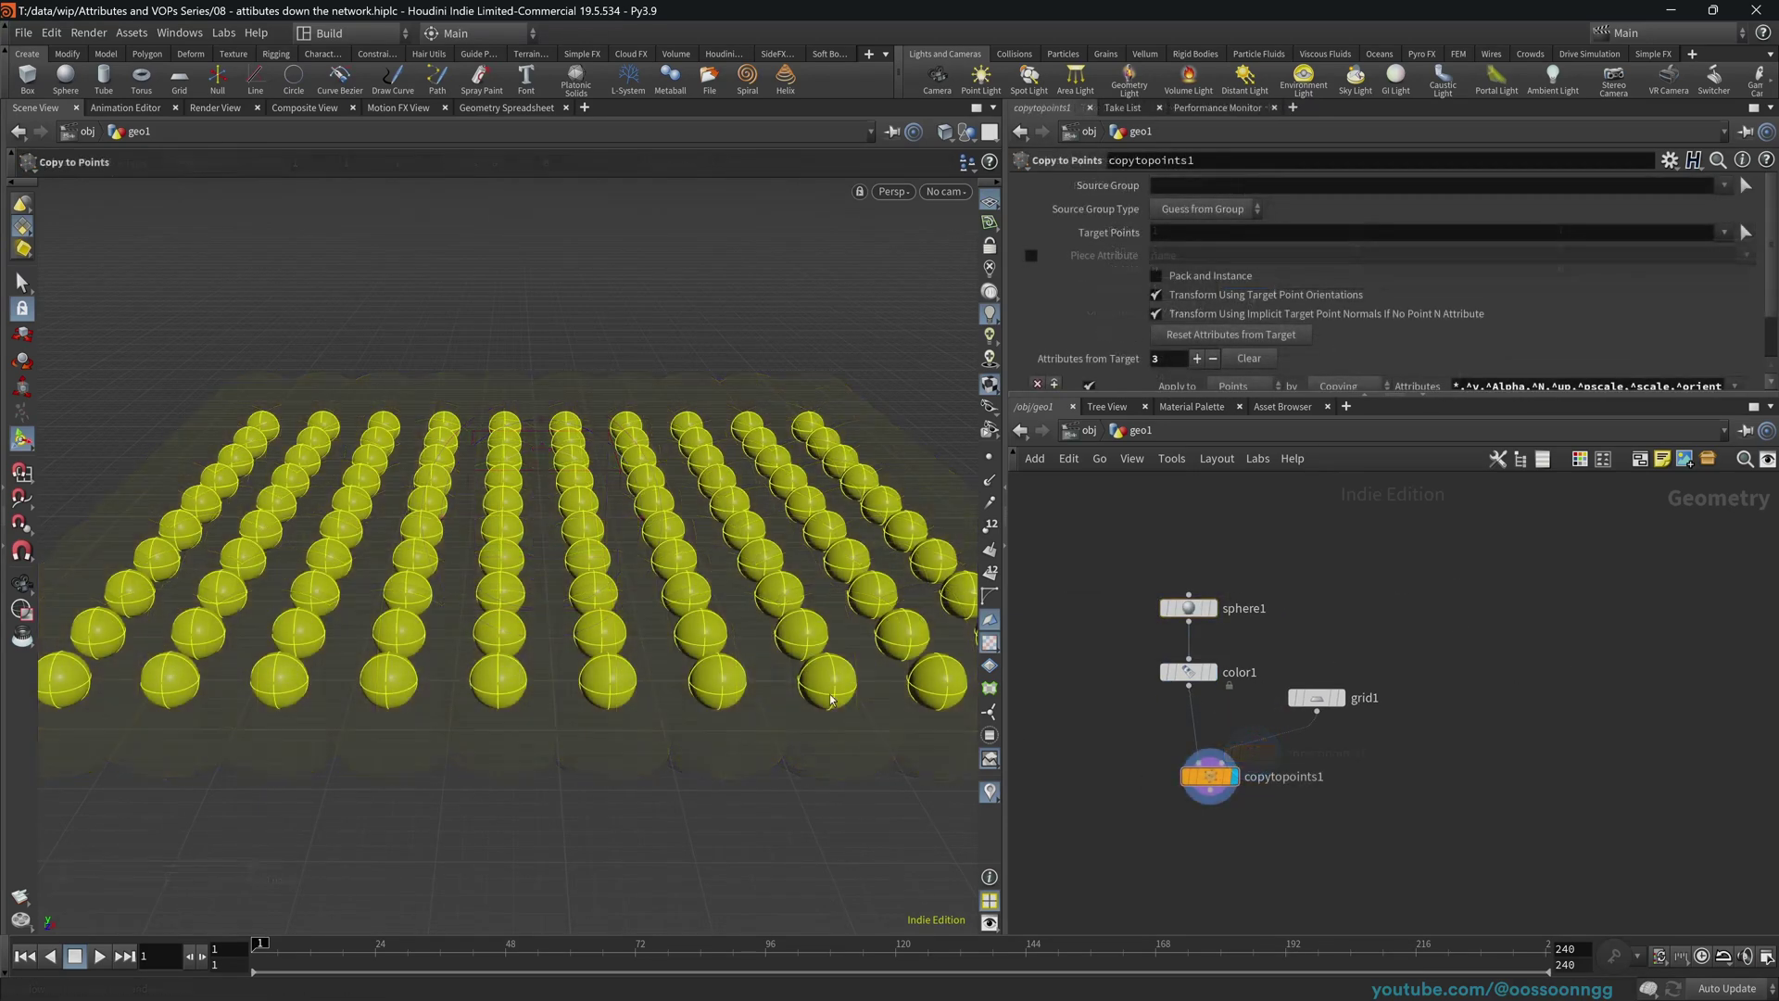
- Inspect the copied yellow spheres from another angle and check the attributes in the Copy to Points node's info
key("Escape")
left_click_drag(704, 519, 782, 556)
left_click_drag(674, 588, 686, 528)
middle_click(1230, 773)
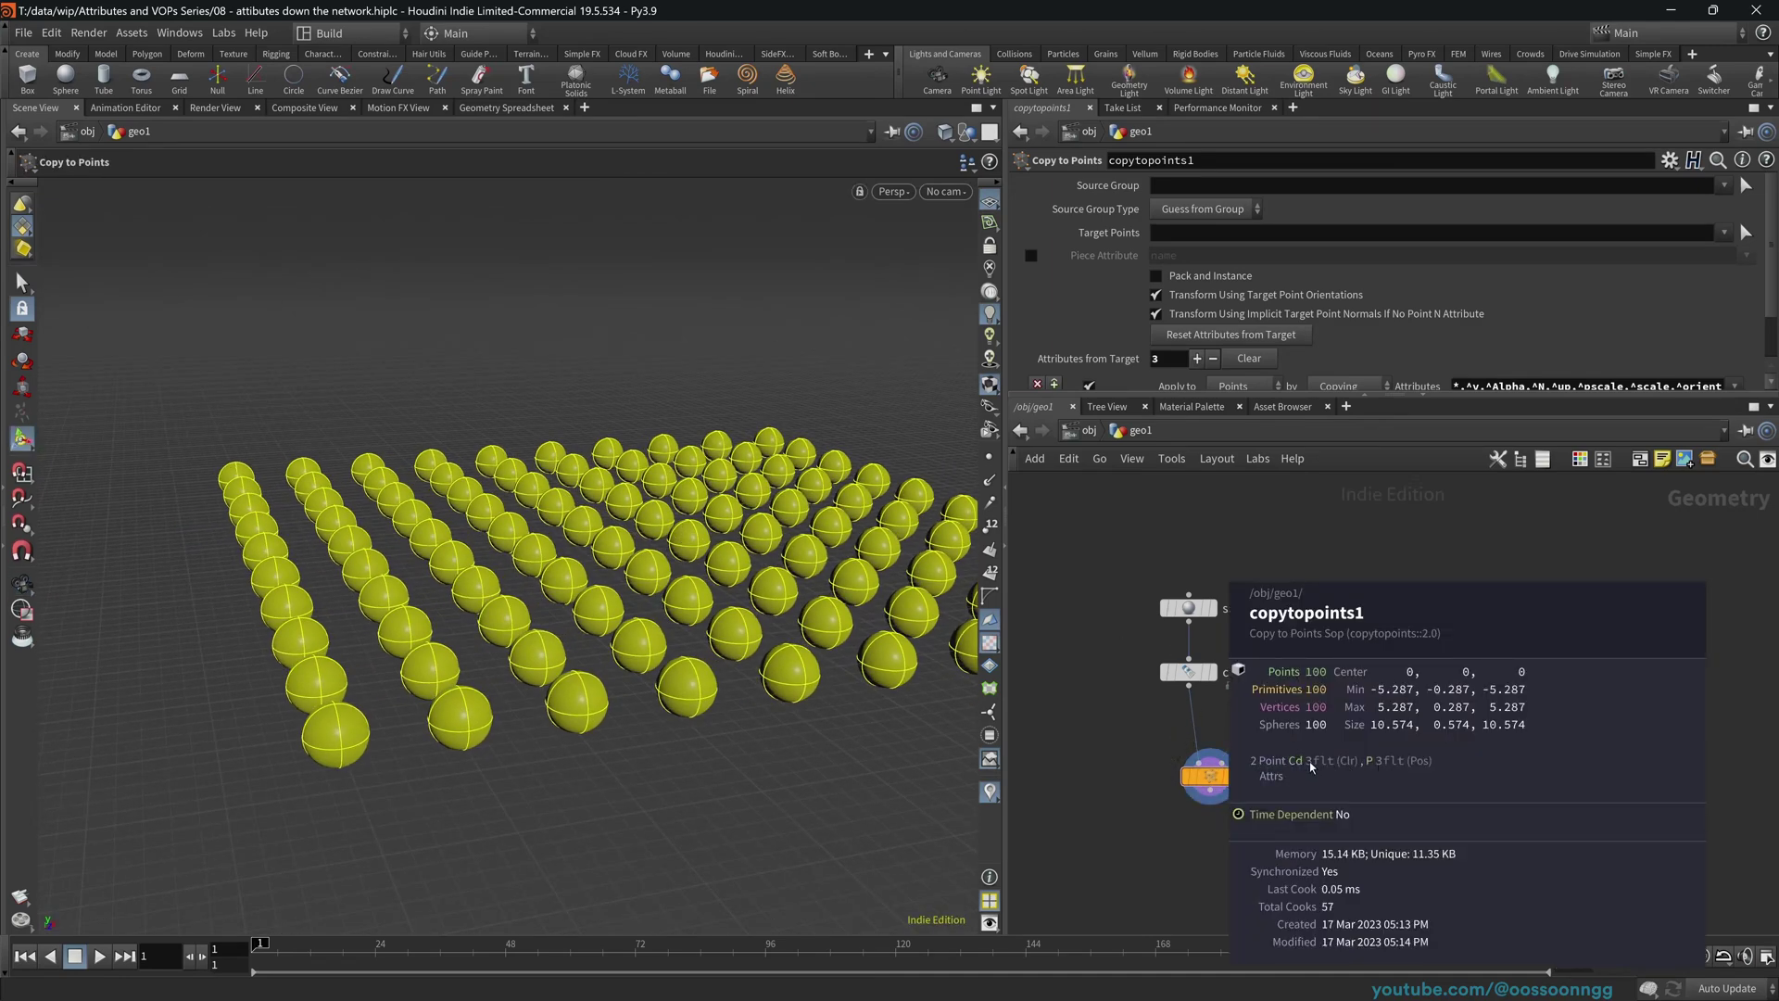
left_click(1189, 672)
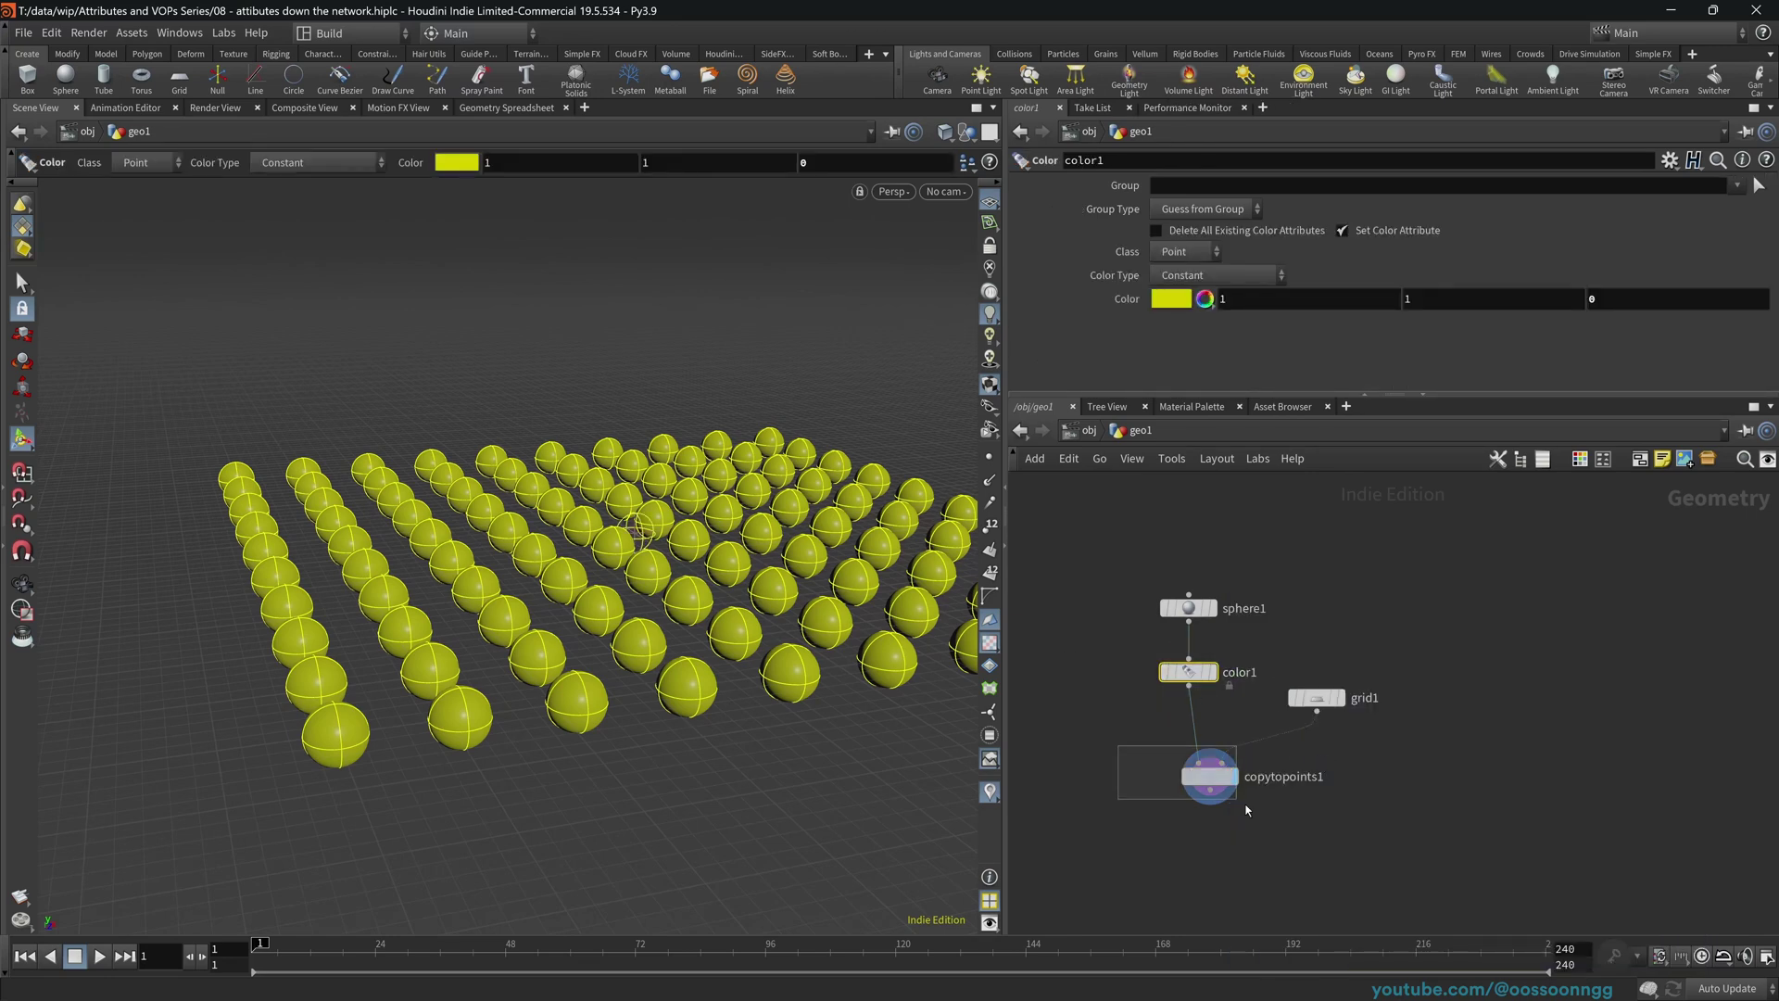
- Examine the list of attributes that the Copy to Points node takes from the target points
left_click(1212, 776)
left_click_drag(1316, 697, 1344, 691)
left_click(1209, 776)
left_click_drag(1210, 778, 1224, 790)
scroll(1107, 290, "down", 3)
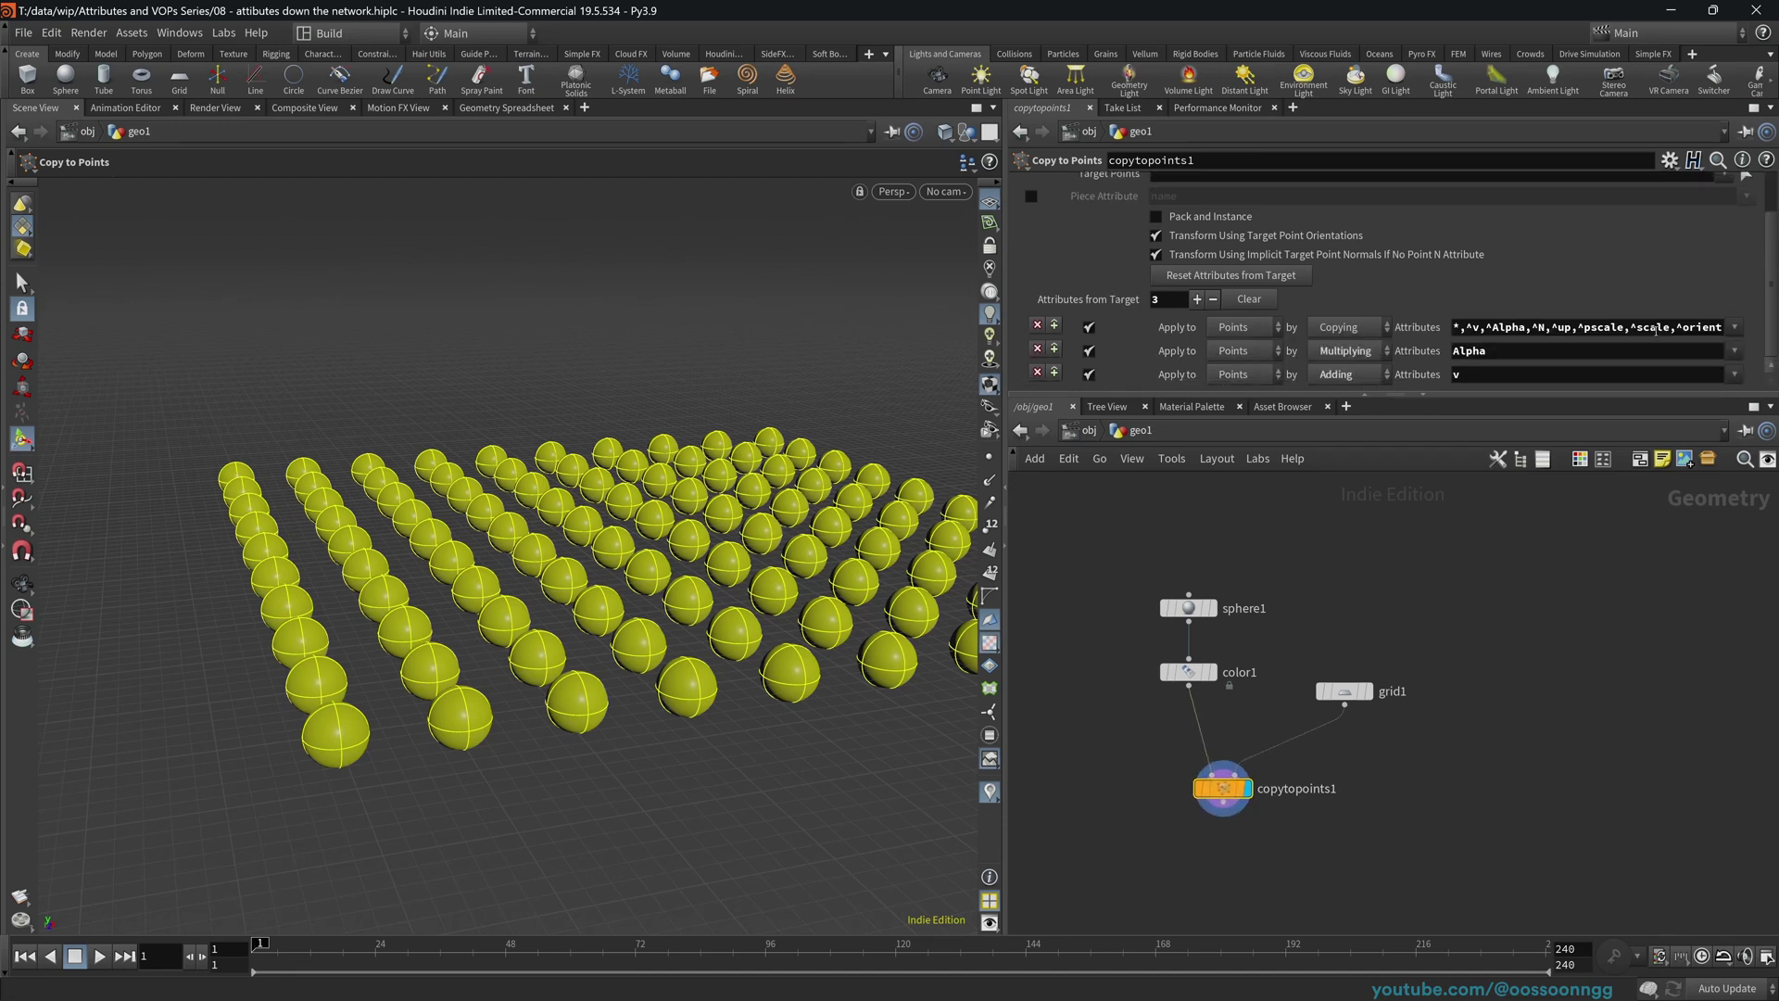
left_click_drag(1486, 327, 1742, 328)
left_click(1696, 327)
left_click(1537, 608)
left_click_drag(1128, 737, 1215, 808)
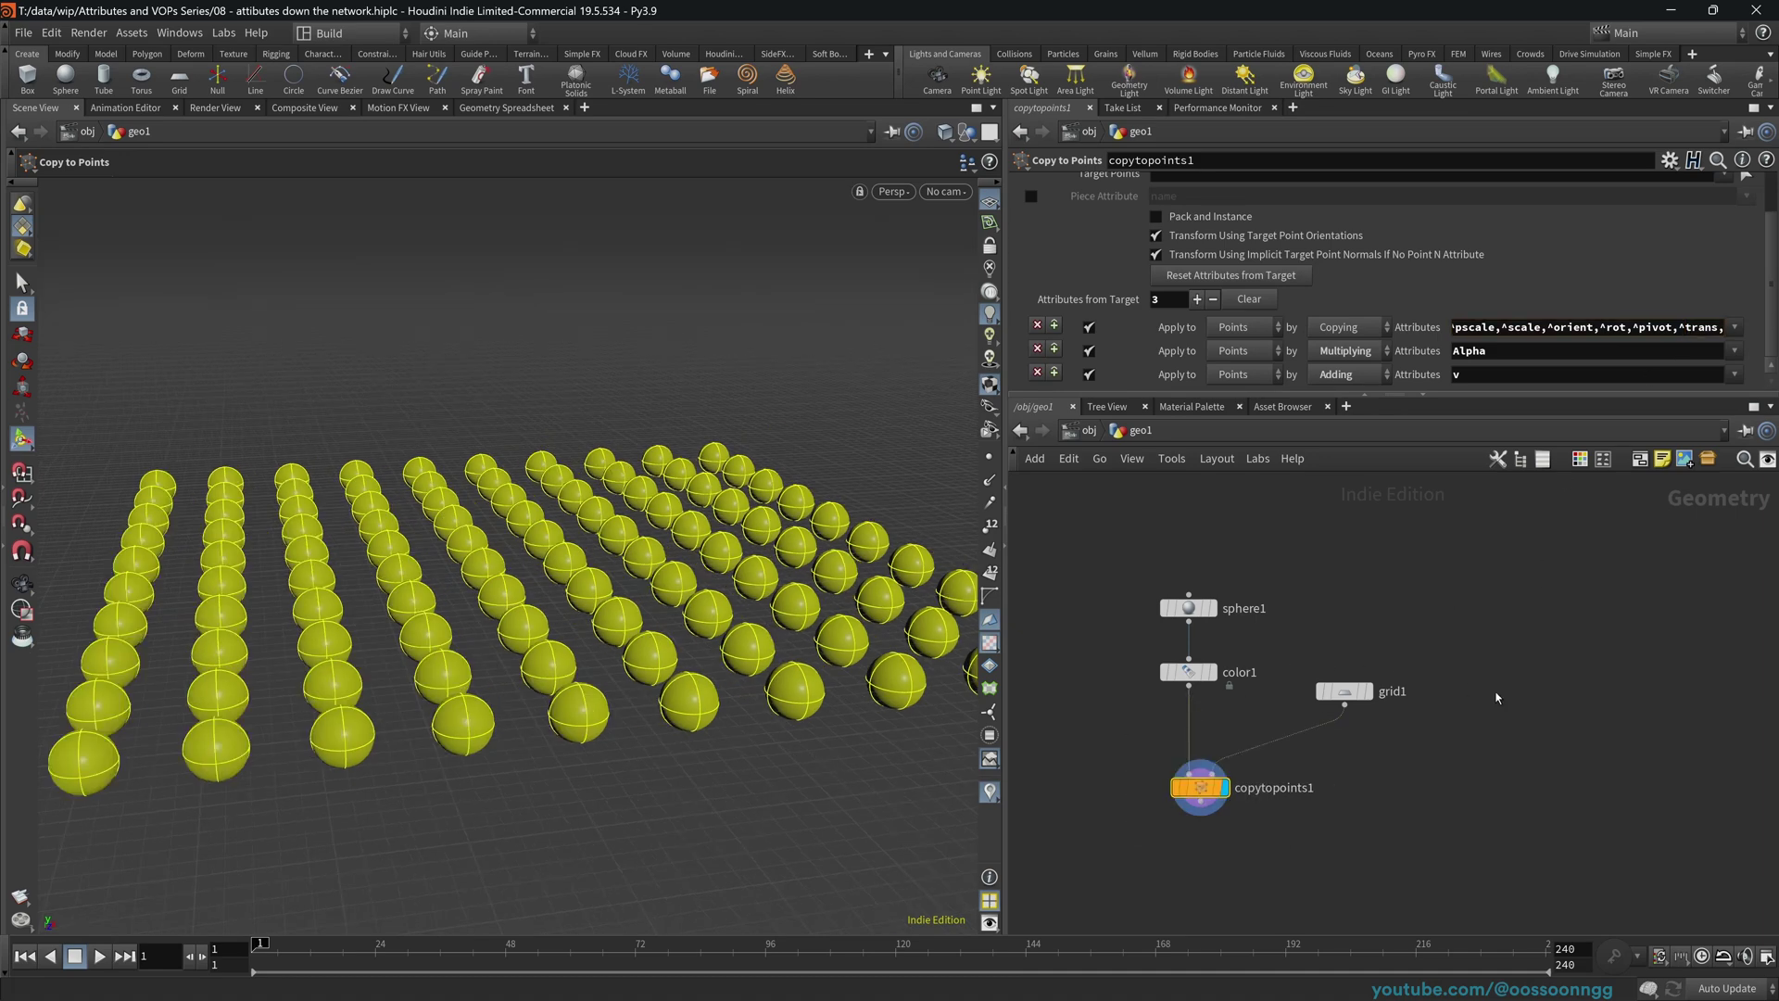
- Add a Test Geometry: Squab node in the empty area beside the grid
middle_click_drag(1495, 698, 1407, 688)
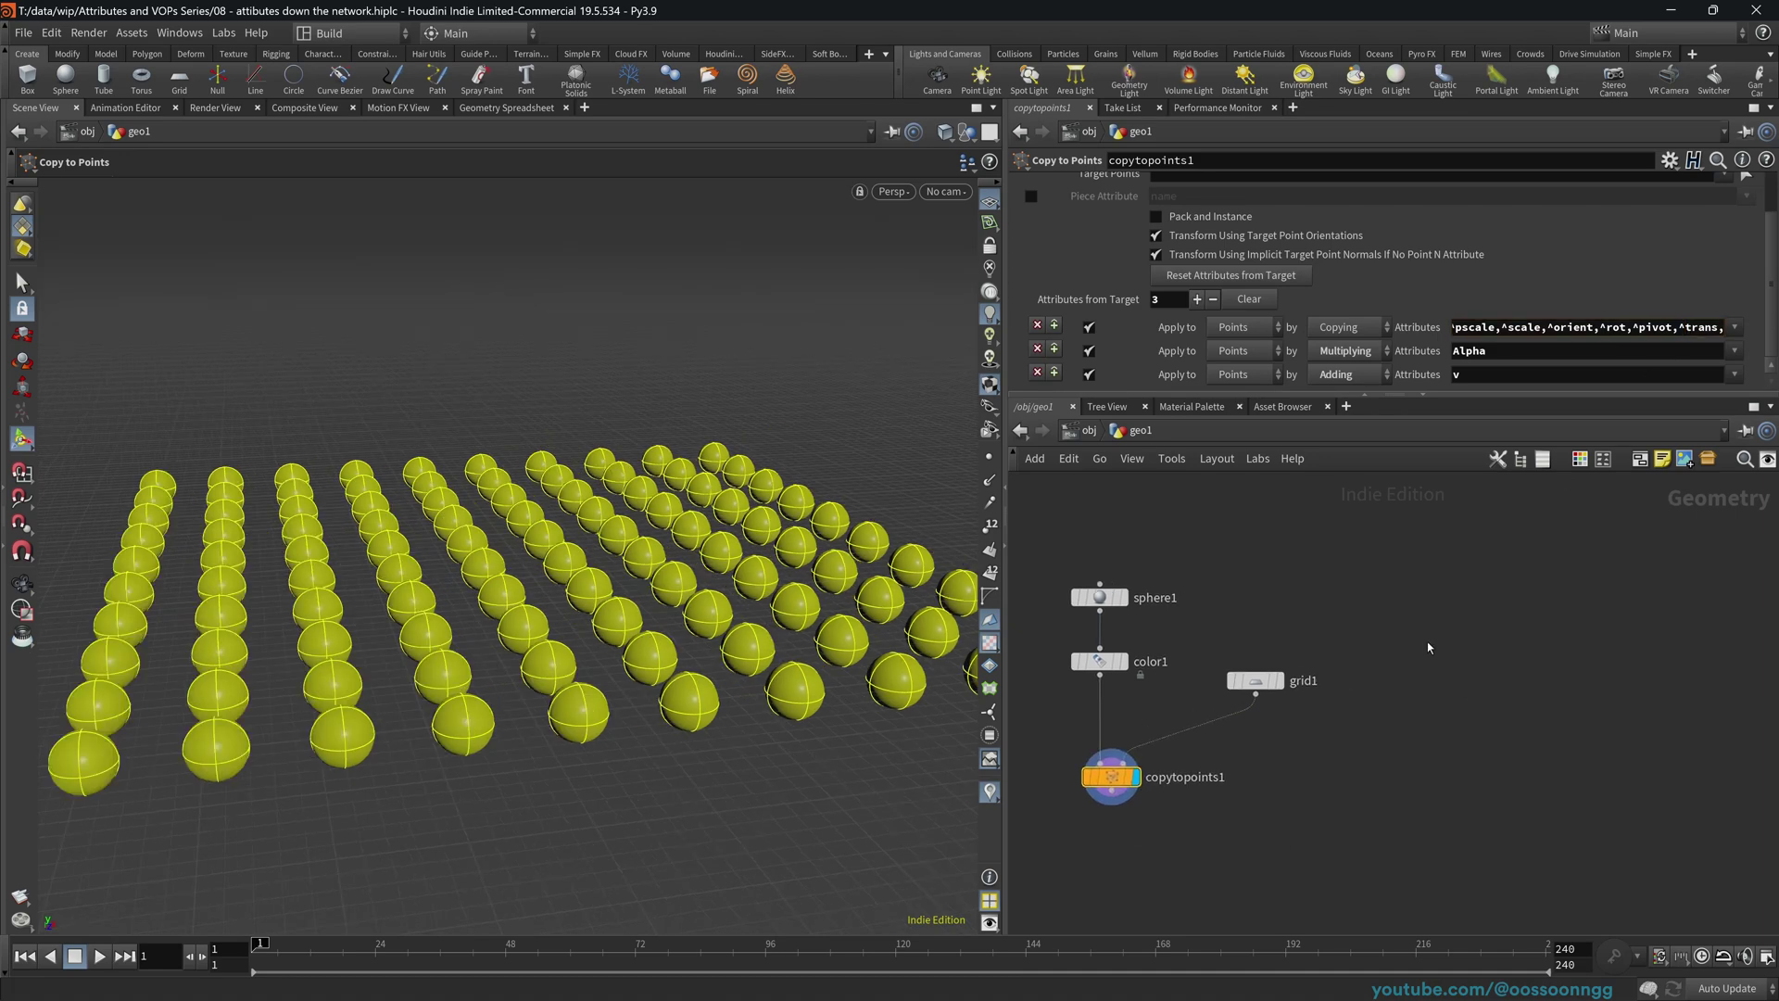
key("Tab")
type("squ")
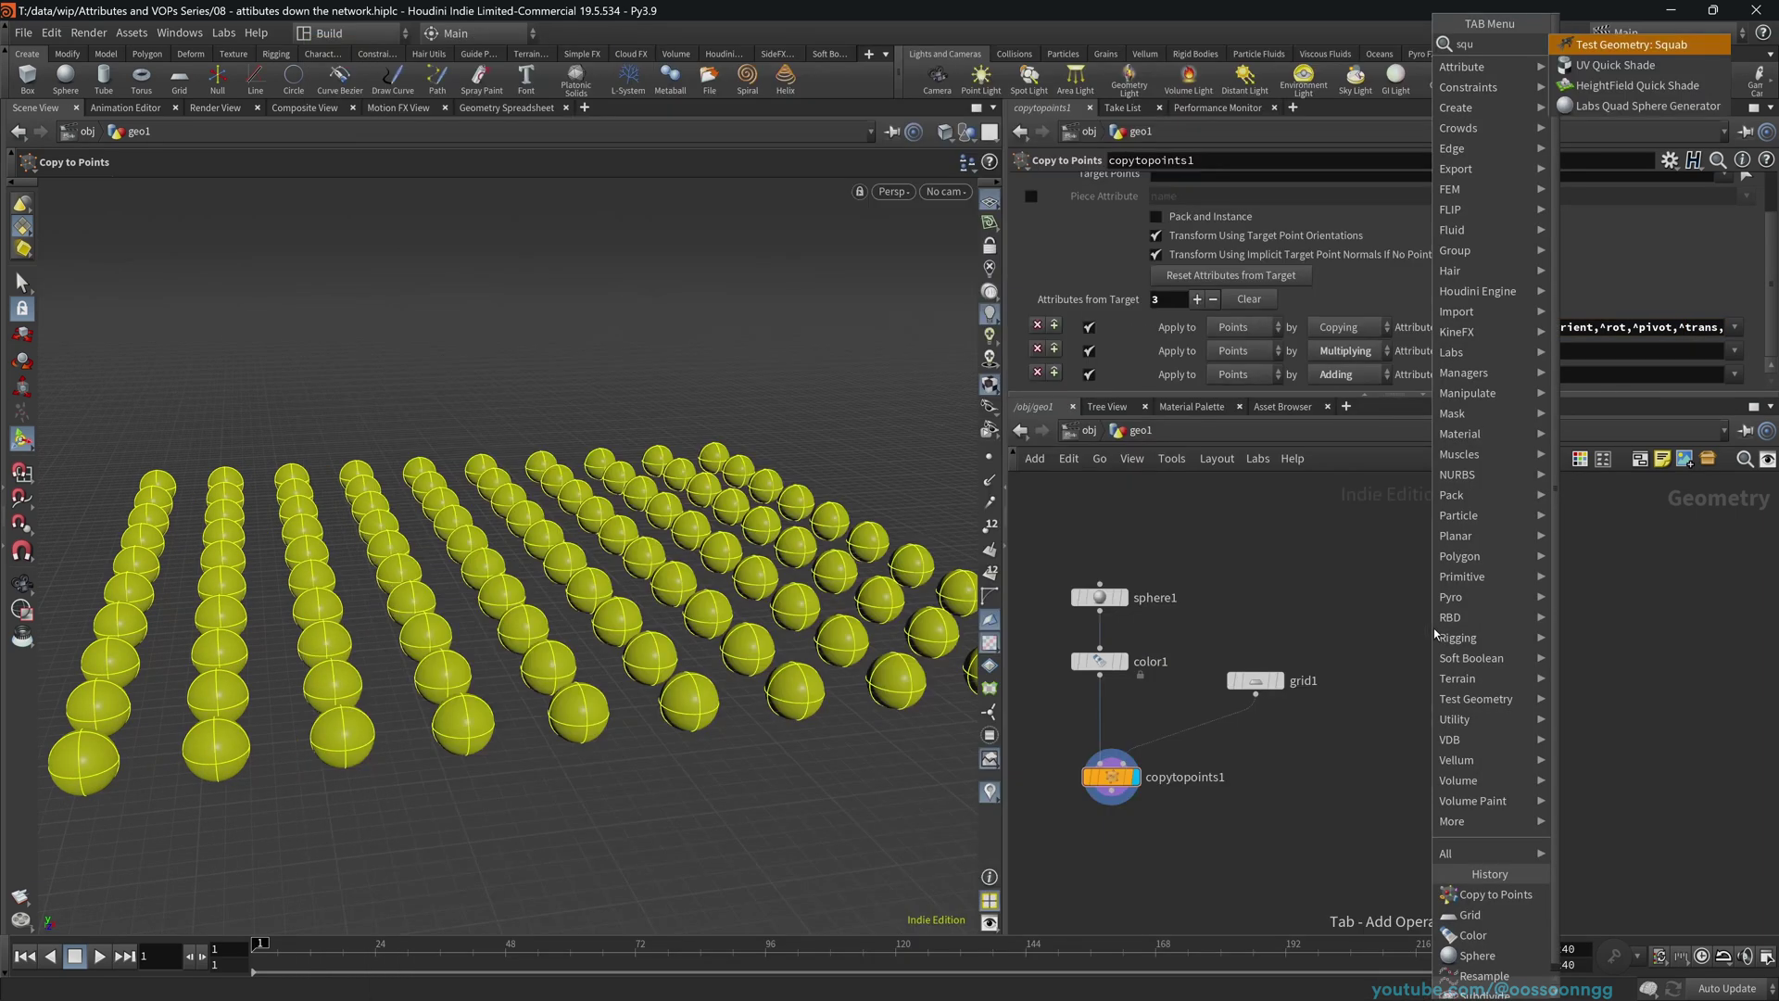
key("Return")
left_click(1458, 627)
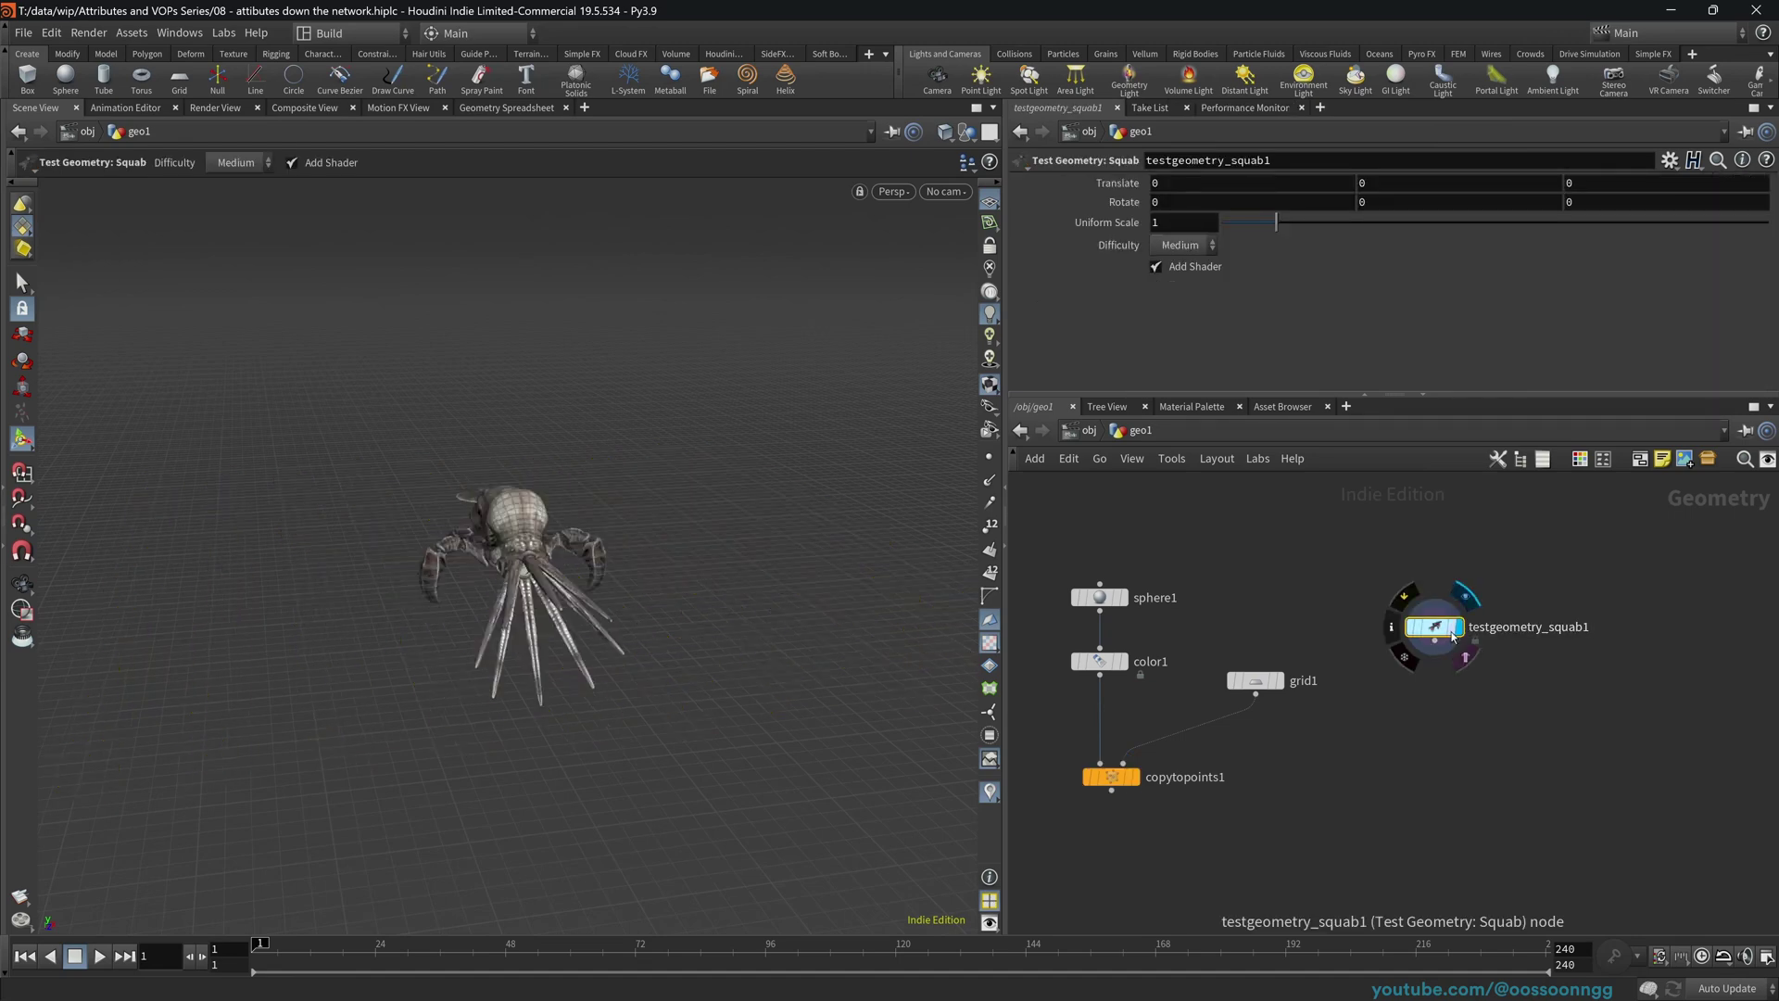
- Examine the squab model in the perspective view and its layout in the UV view
left_click_drag(668, 572, 413, 601, "alt")
right_click_drag(413, 600, 762, 524, "alt")
middle_click_drag(762, 525, 555, 528, "alt")
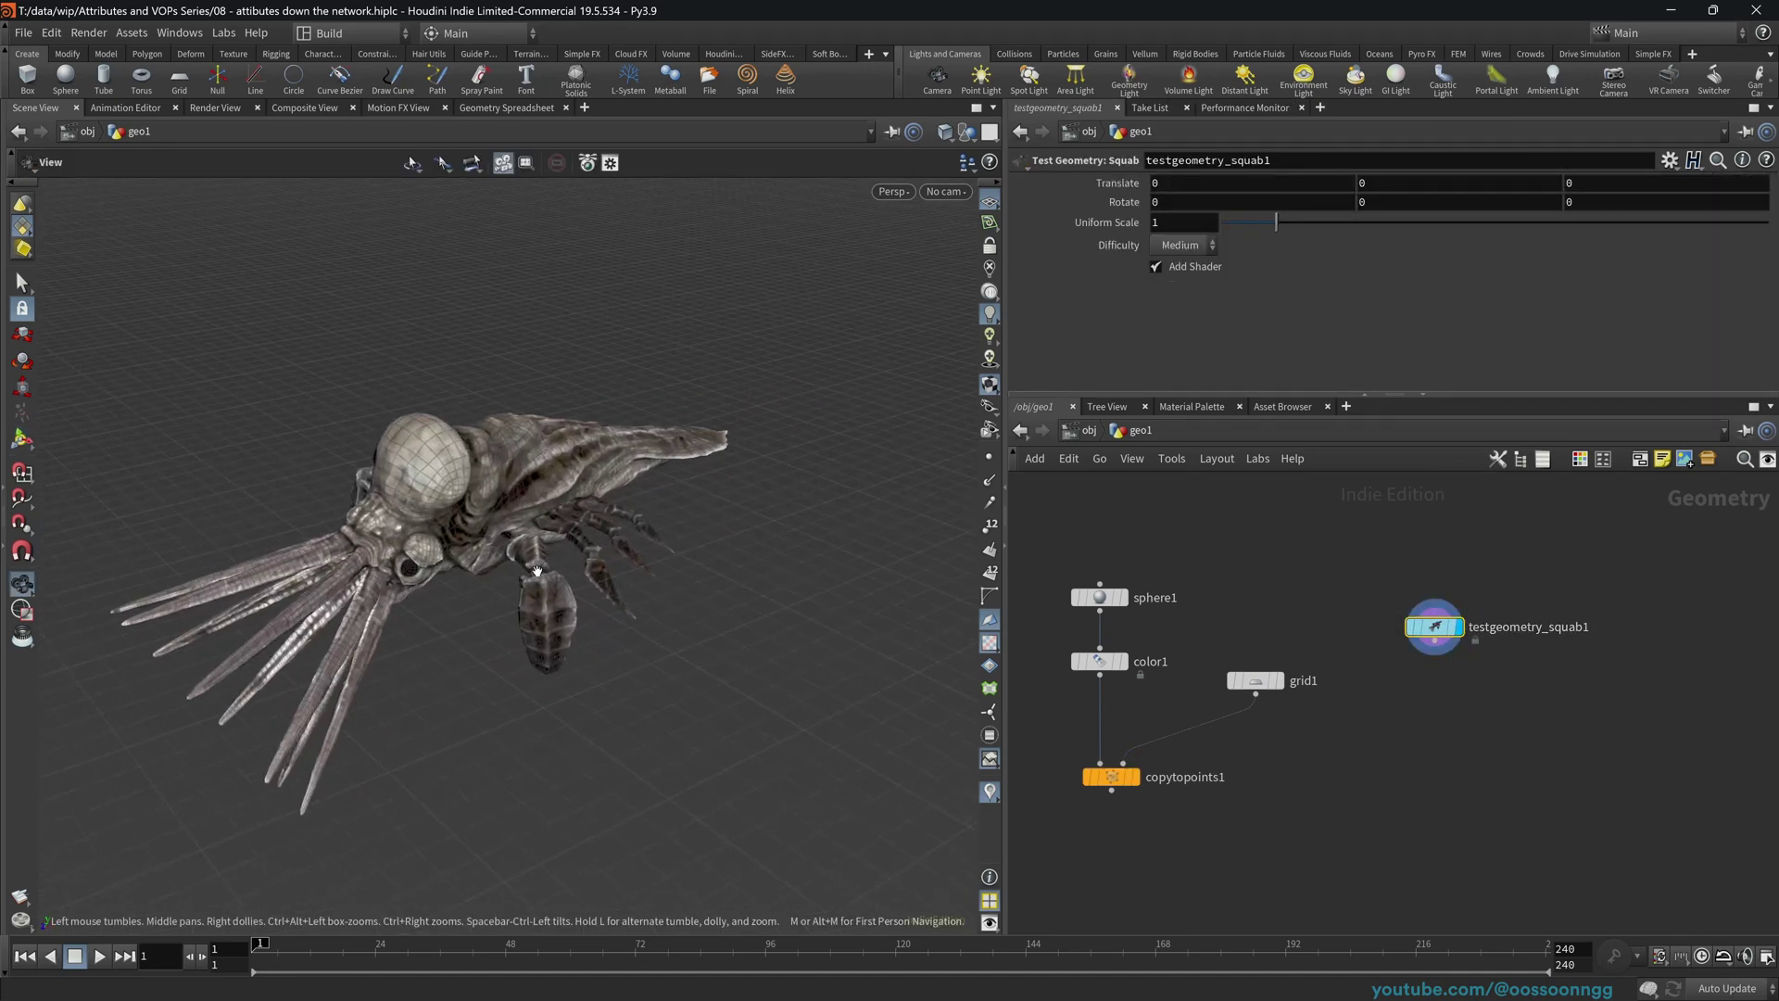
key("space+5")
right_click_drag(525, 568, 607, 545, "alt")
middle_click_drag(607, 545, 519, 564, "alt")
right_click_drag(519, 563, 531, 520, "alt")
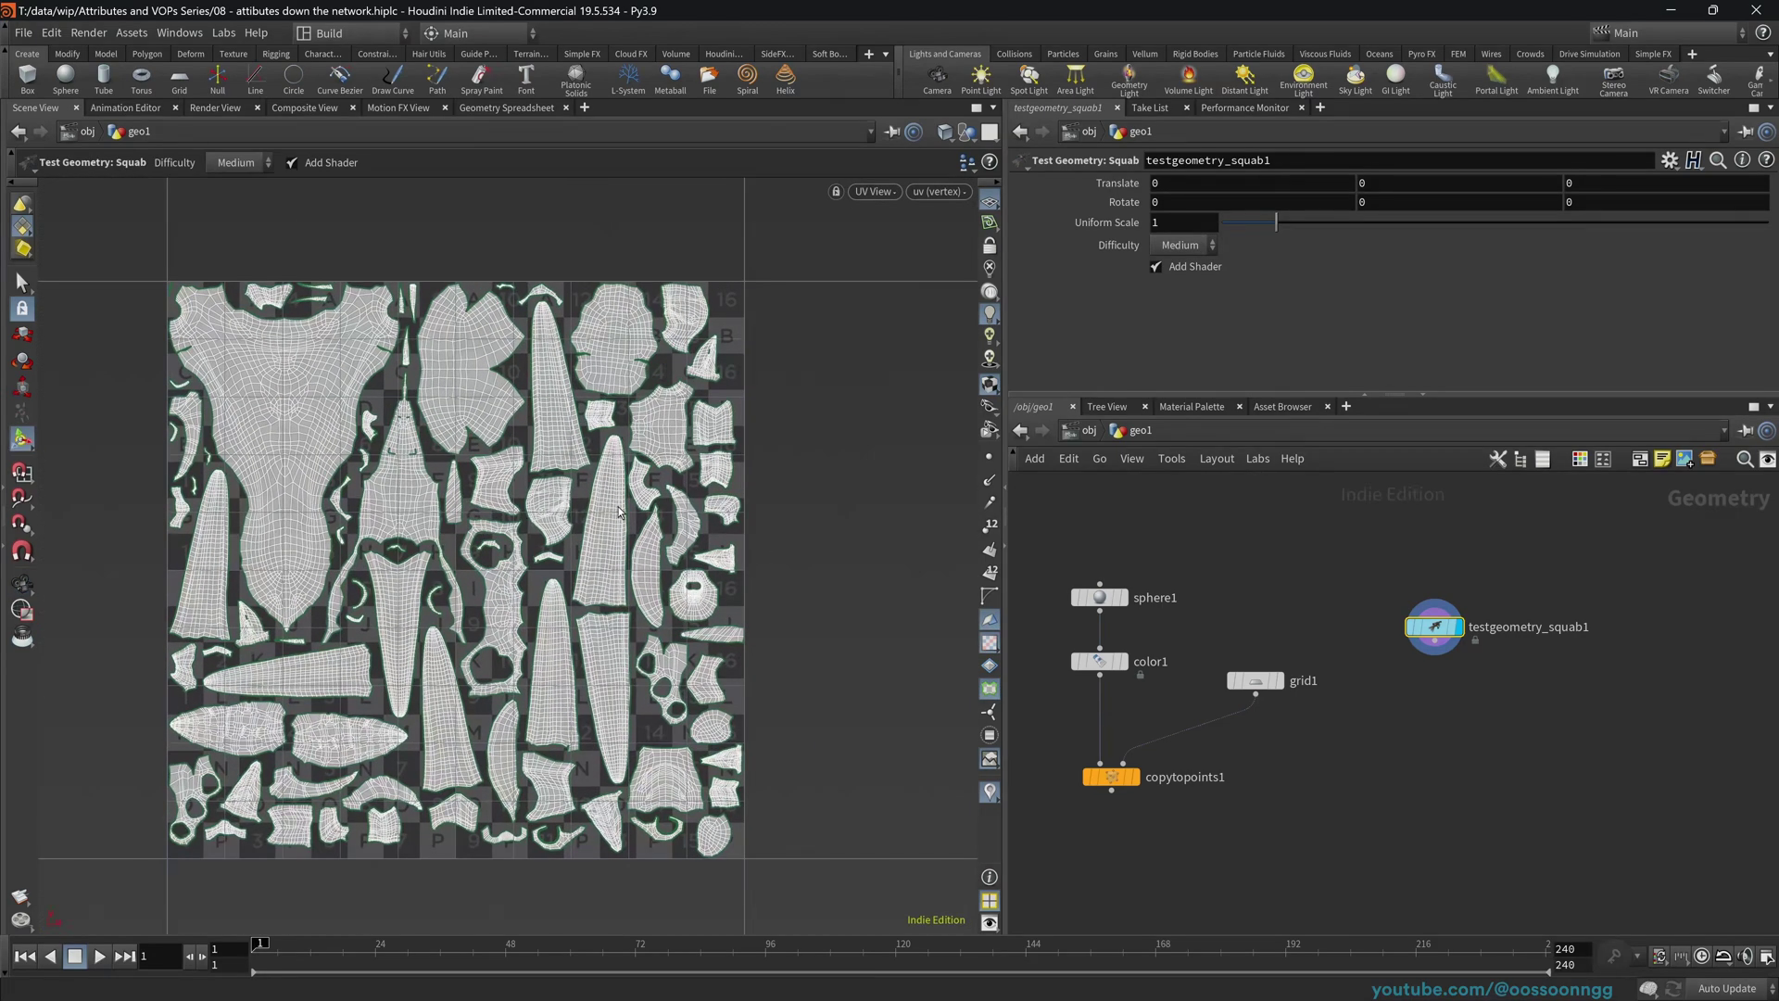
key("space+1")
right_click_drag(325, 527, 620, 492, "alt")
left_click_drag(620, 492, 482, 500, "alt")
key("Return")
- Append a Subdivide node below the squab test geometry and display its result
key("Tab")
type("s")
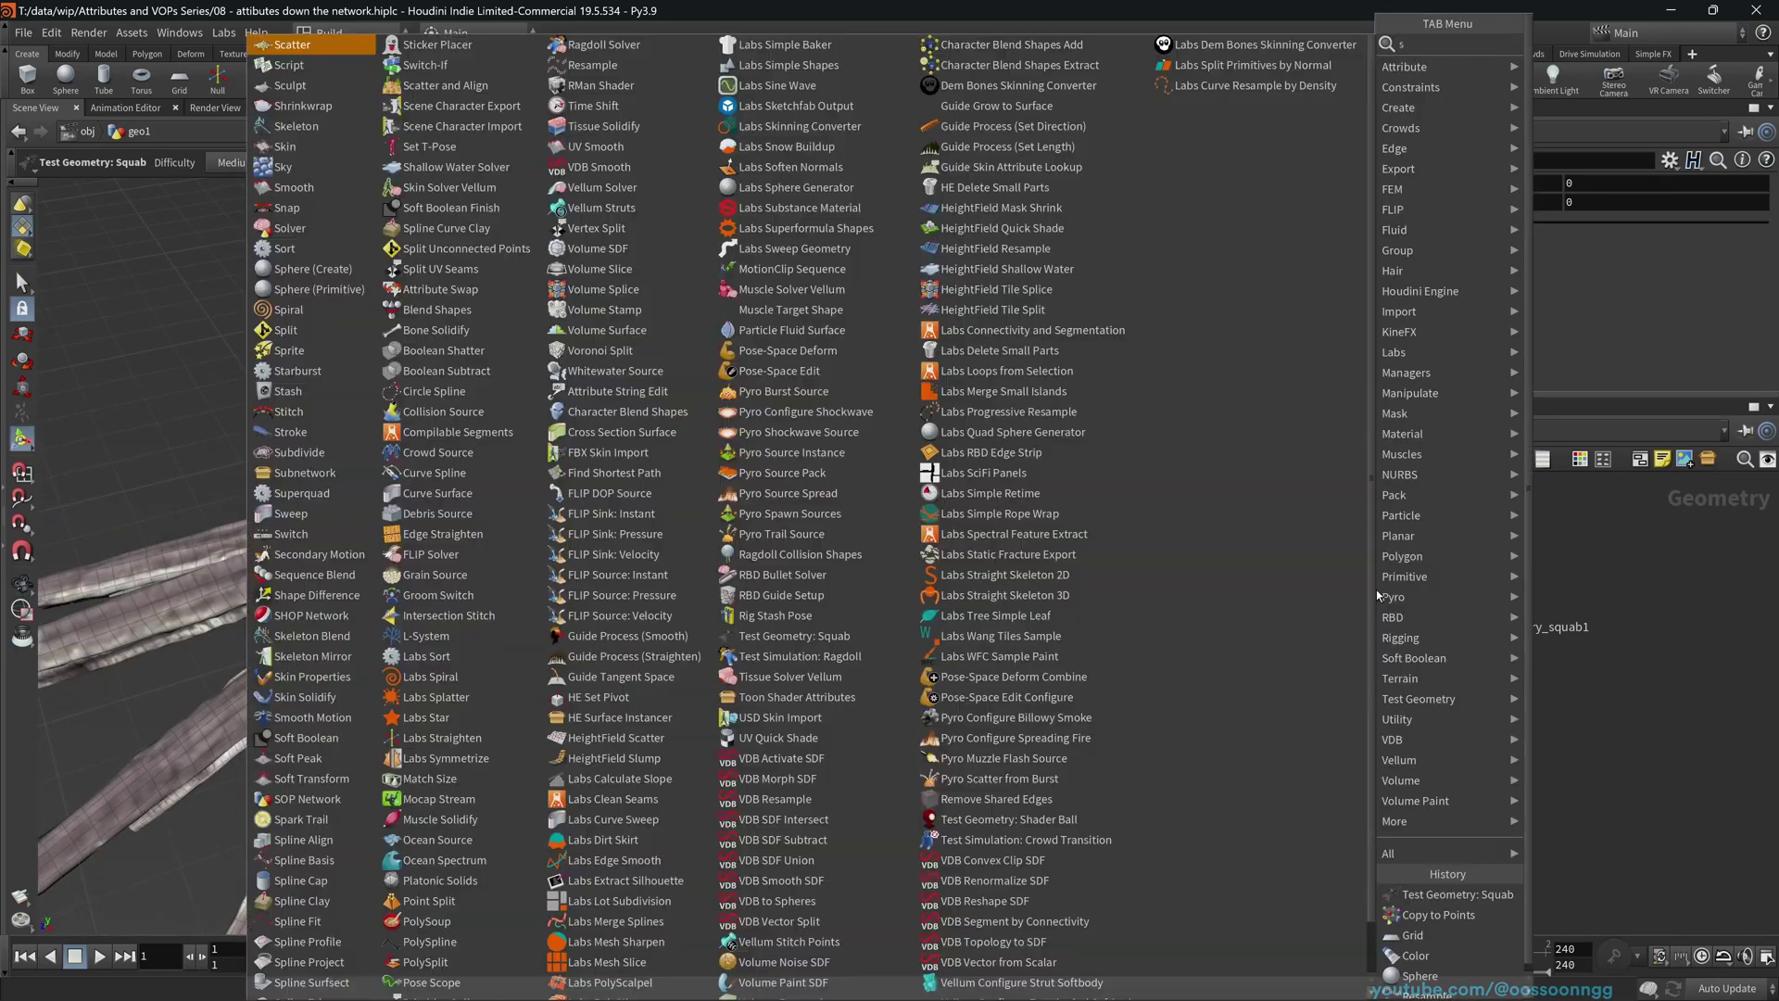
type("ubd")
key("shift+Return")
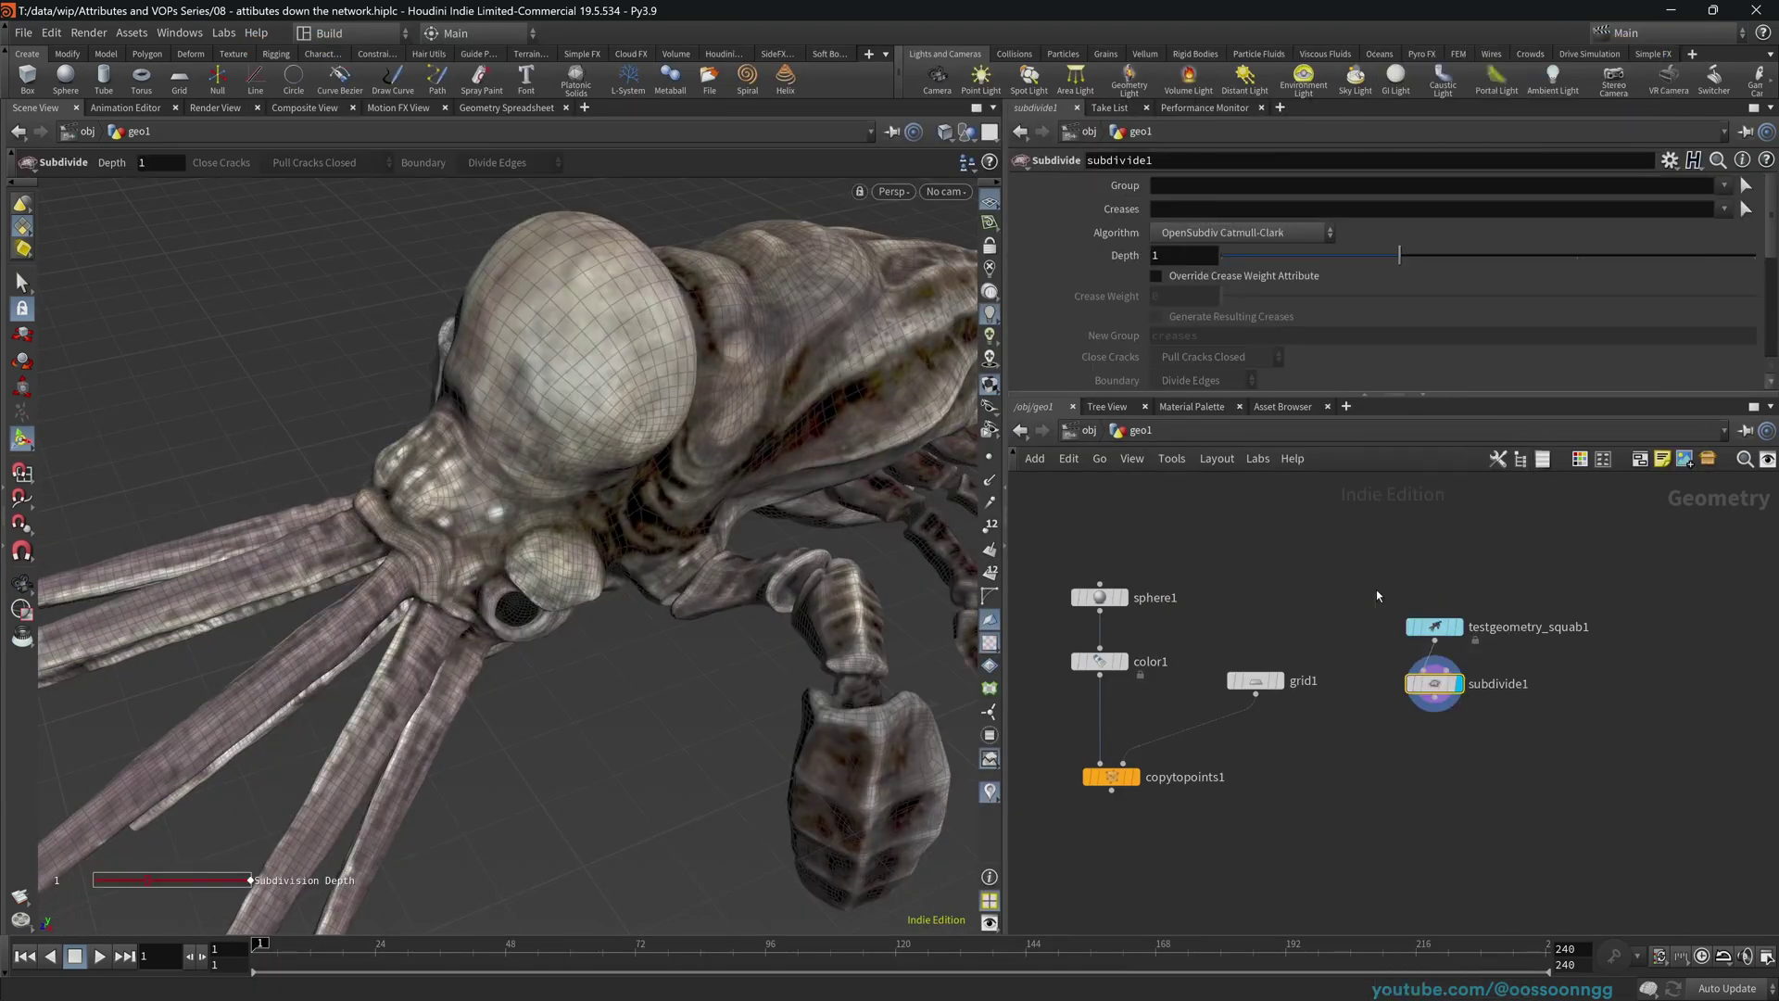
- Inspect the subdivided squab in the perspective view and its denser mesh up close in the UV view
key("Escape")
mouse_move(602, 500)
left_mouse_down()
mouse_move(556, 482)
mouse_move(639, 519)
mouse_move(600, 503)
left_mouse_up()
right_click_drag(600, 503, 361, 576)
left_click_drag(361, 576, 585, 592)
key("space+5")
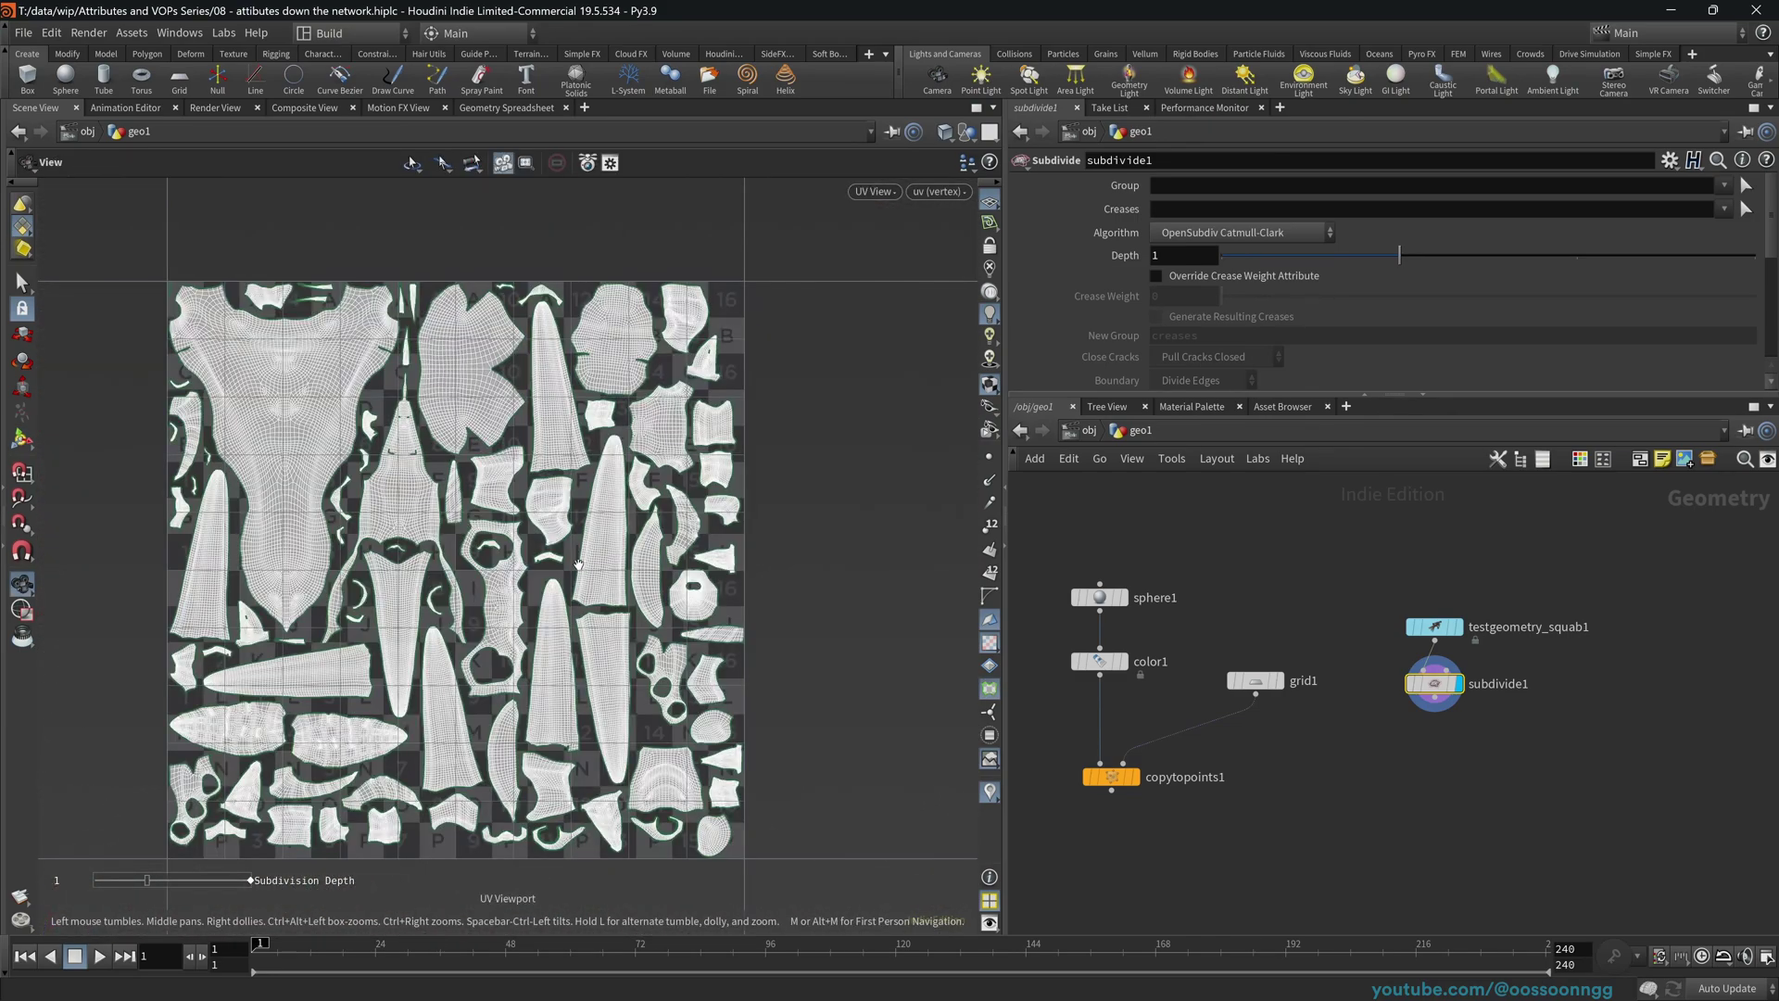
scroll(492, 531, "up", 5)
key("Return")
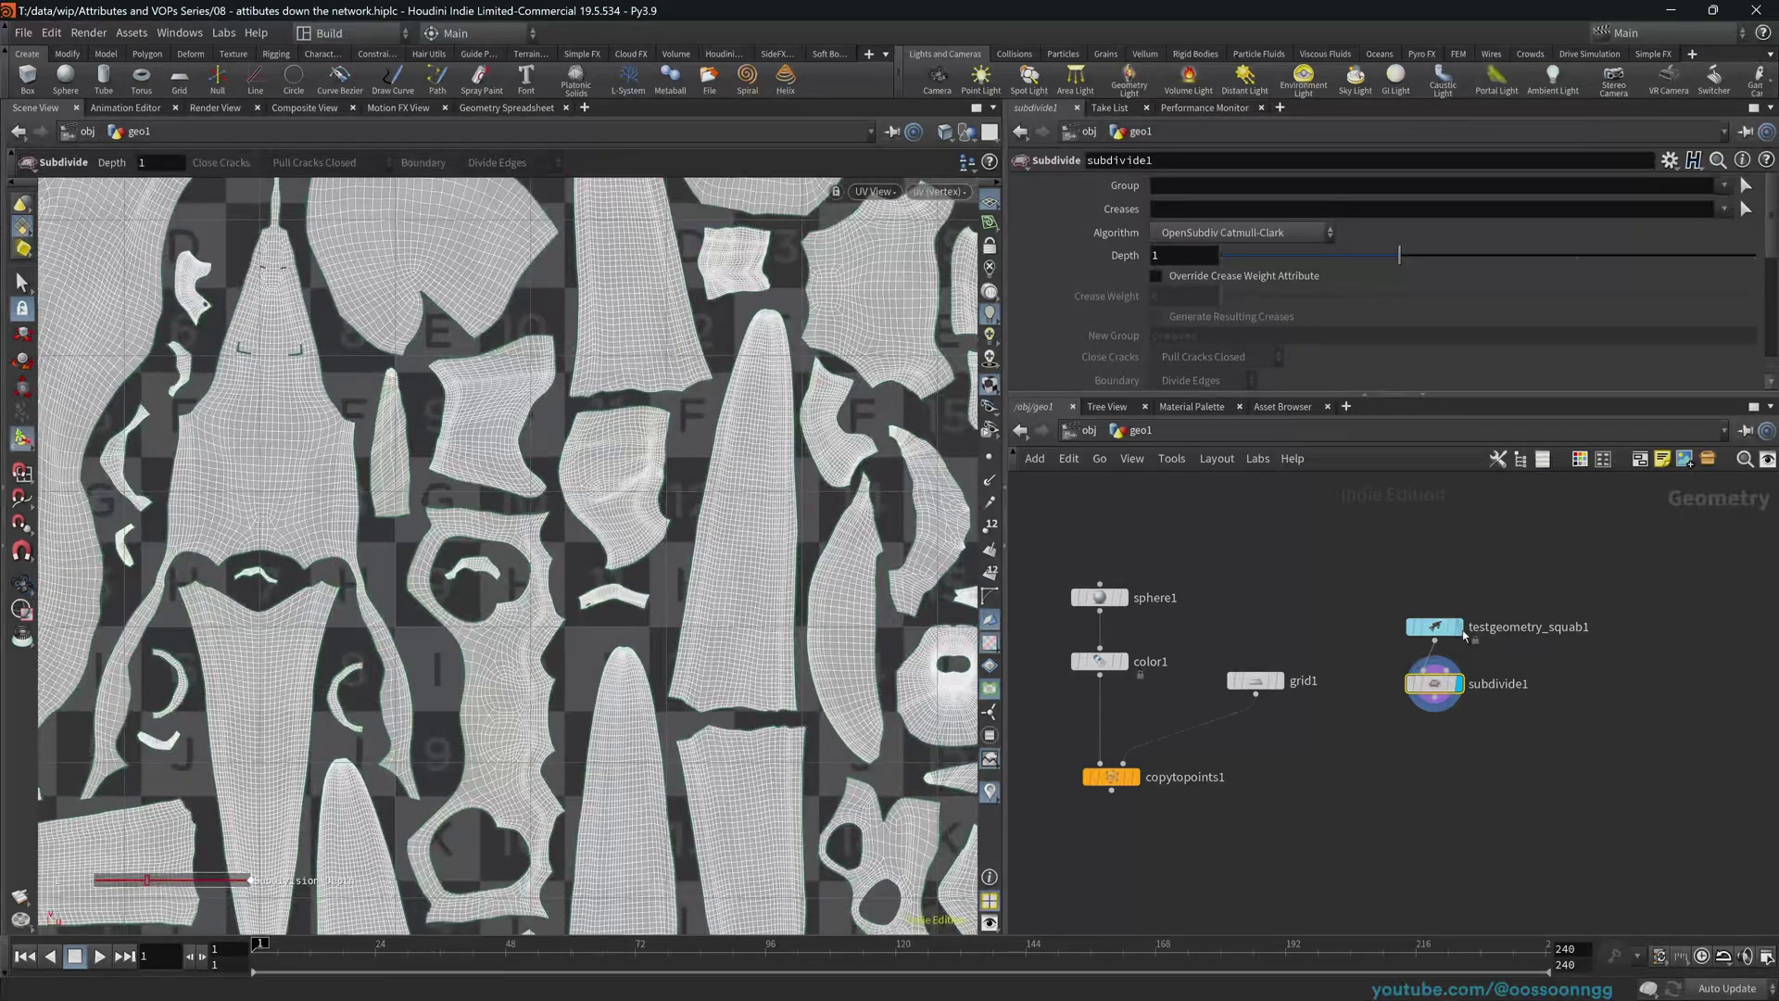
- Compare the UV layout of the original squab with that of the Subdivide node by displaying each in turn
left_click(1460, 628)
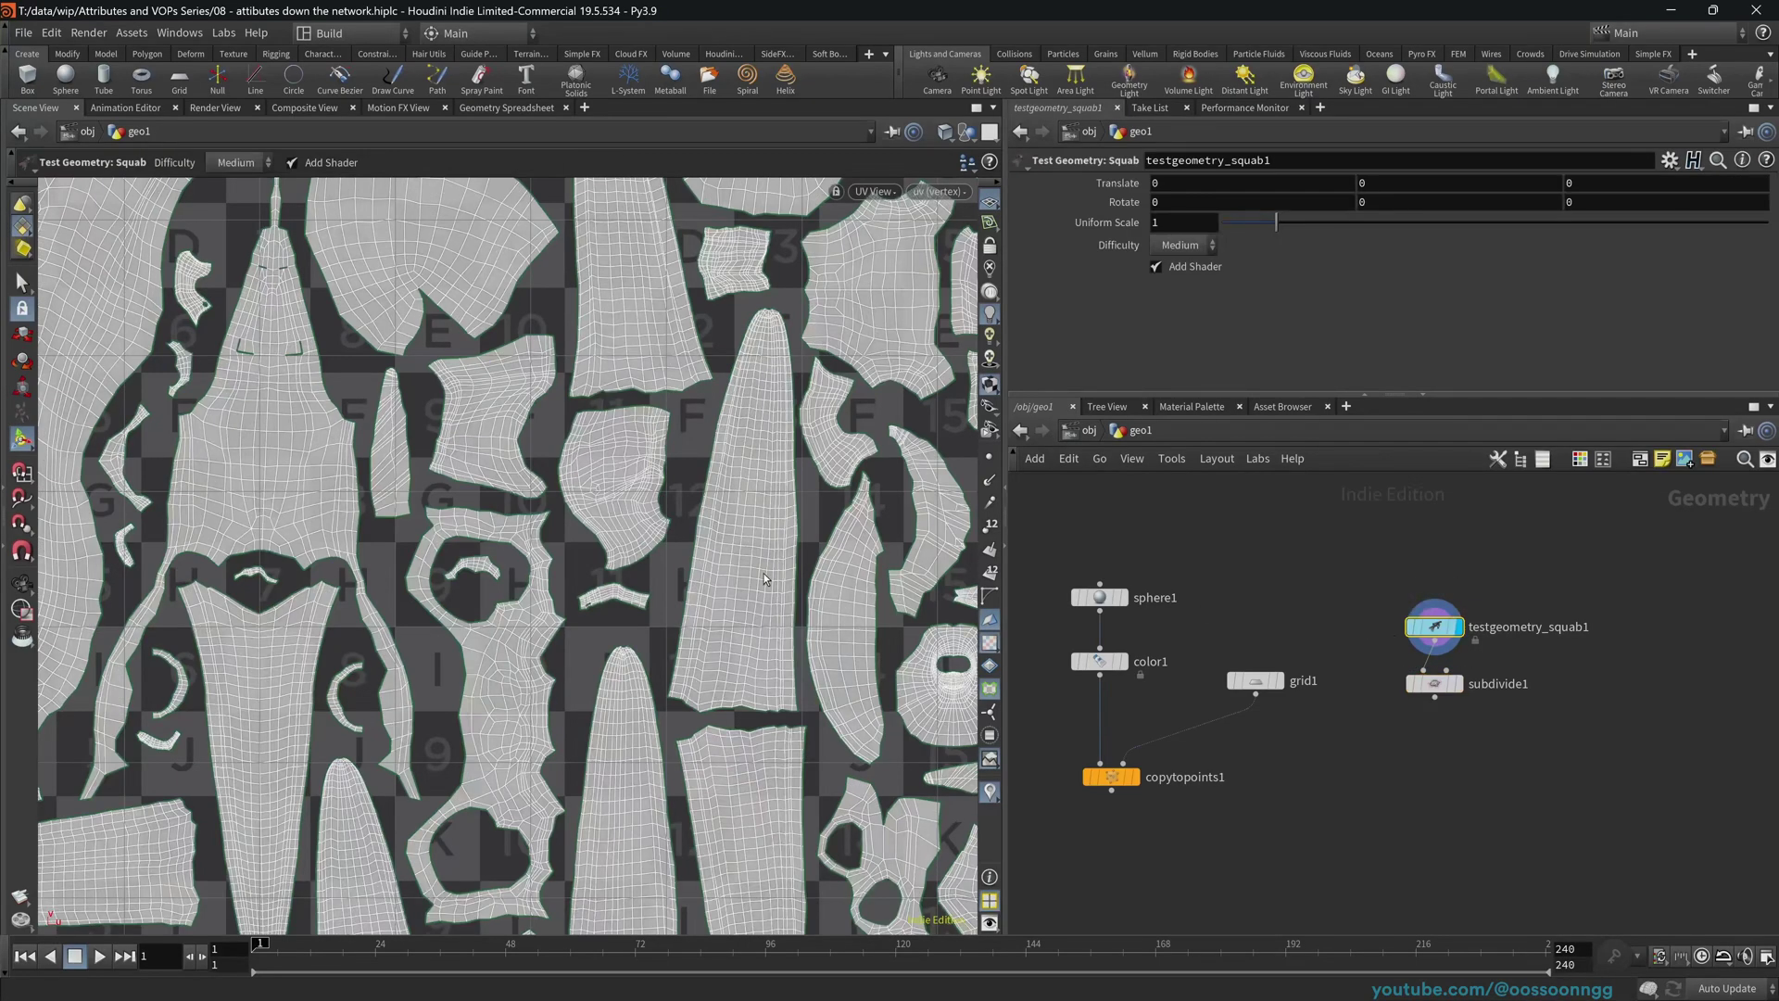
right_click_drag(715, 472, 491, 526)
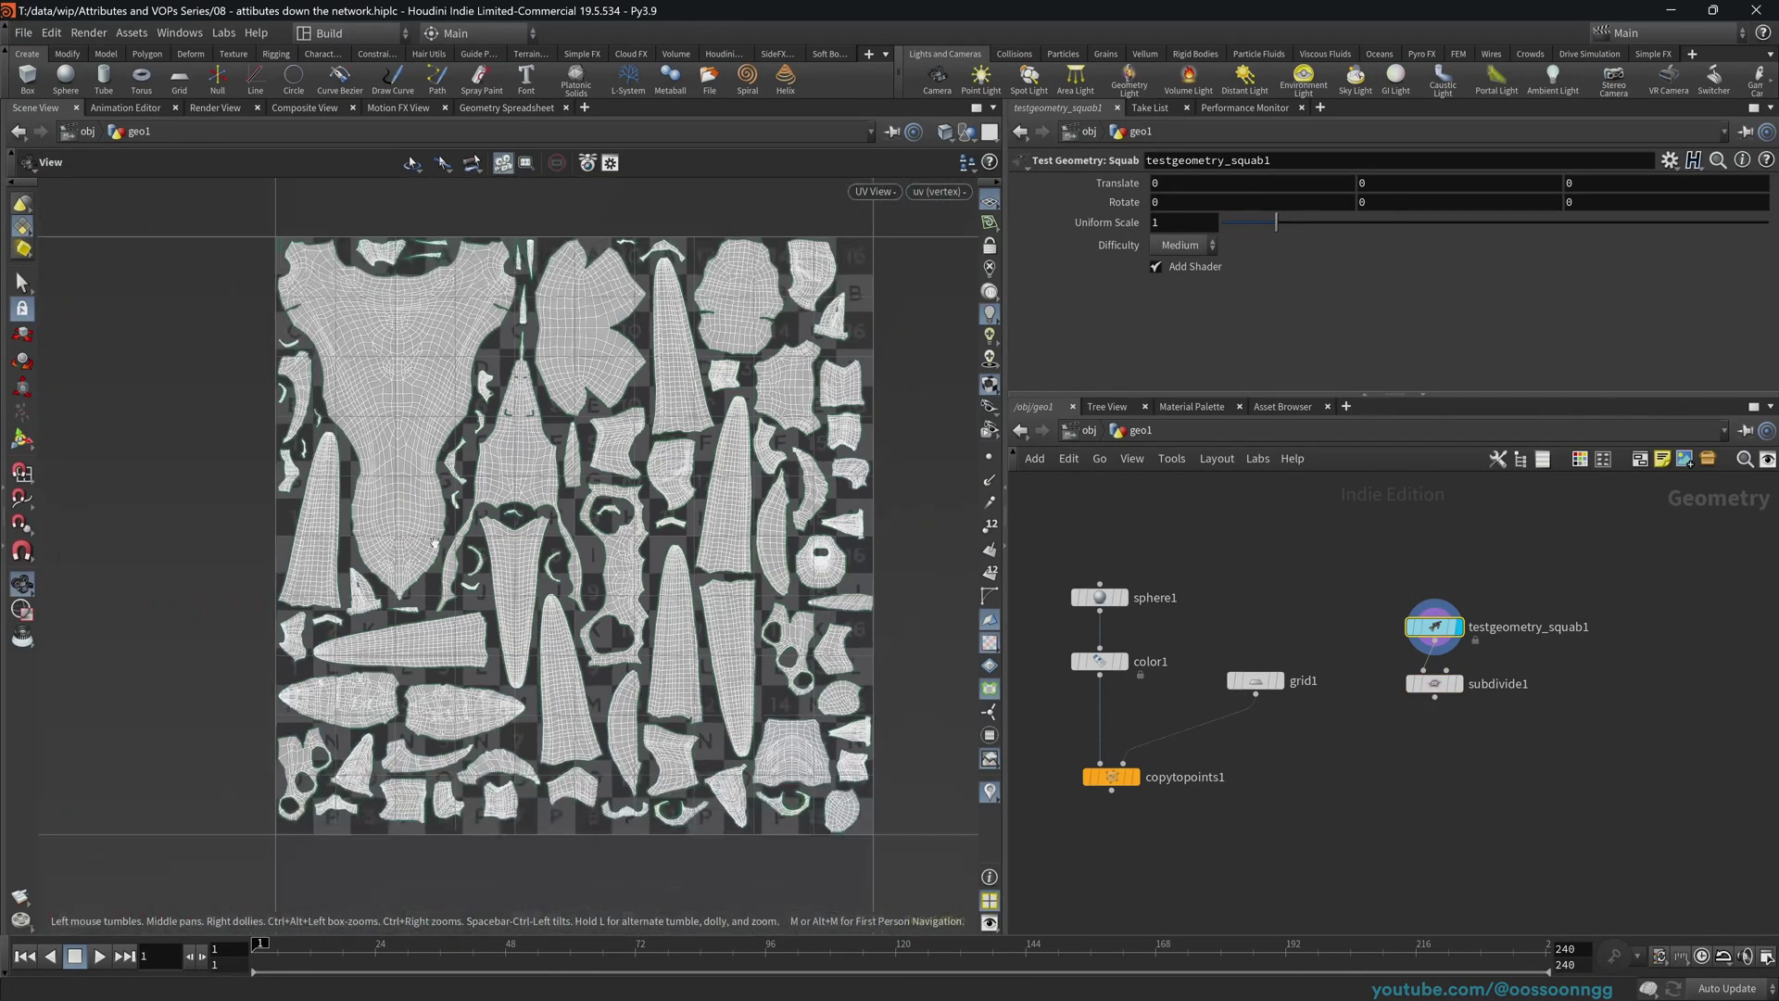
middle_click_drag(613, 501, 590, 500)
right_click_drag(590, 502, 1103, 498)
key("Return")
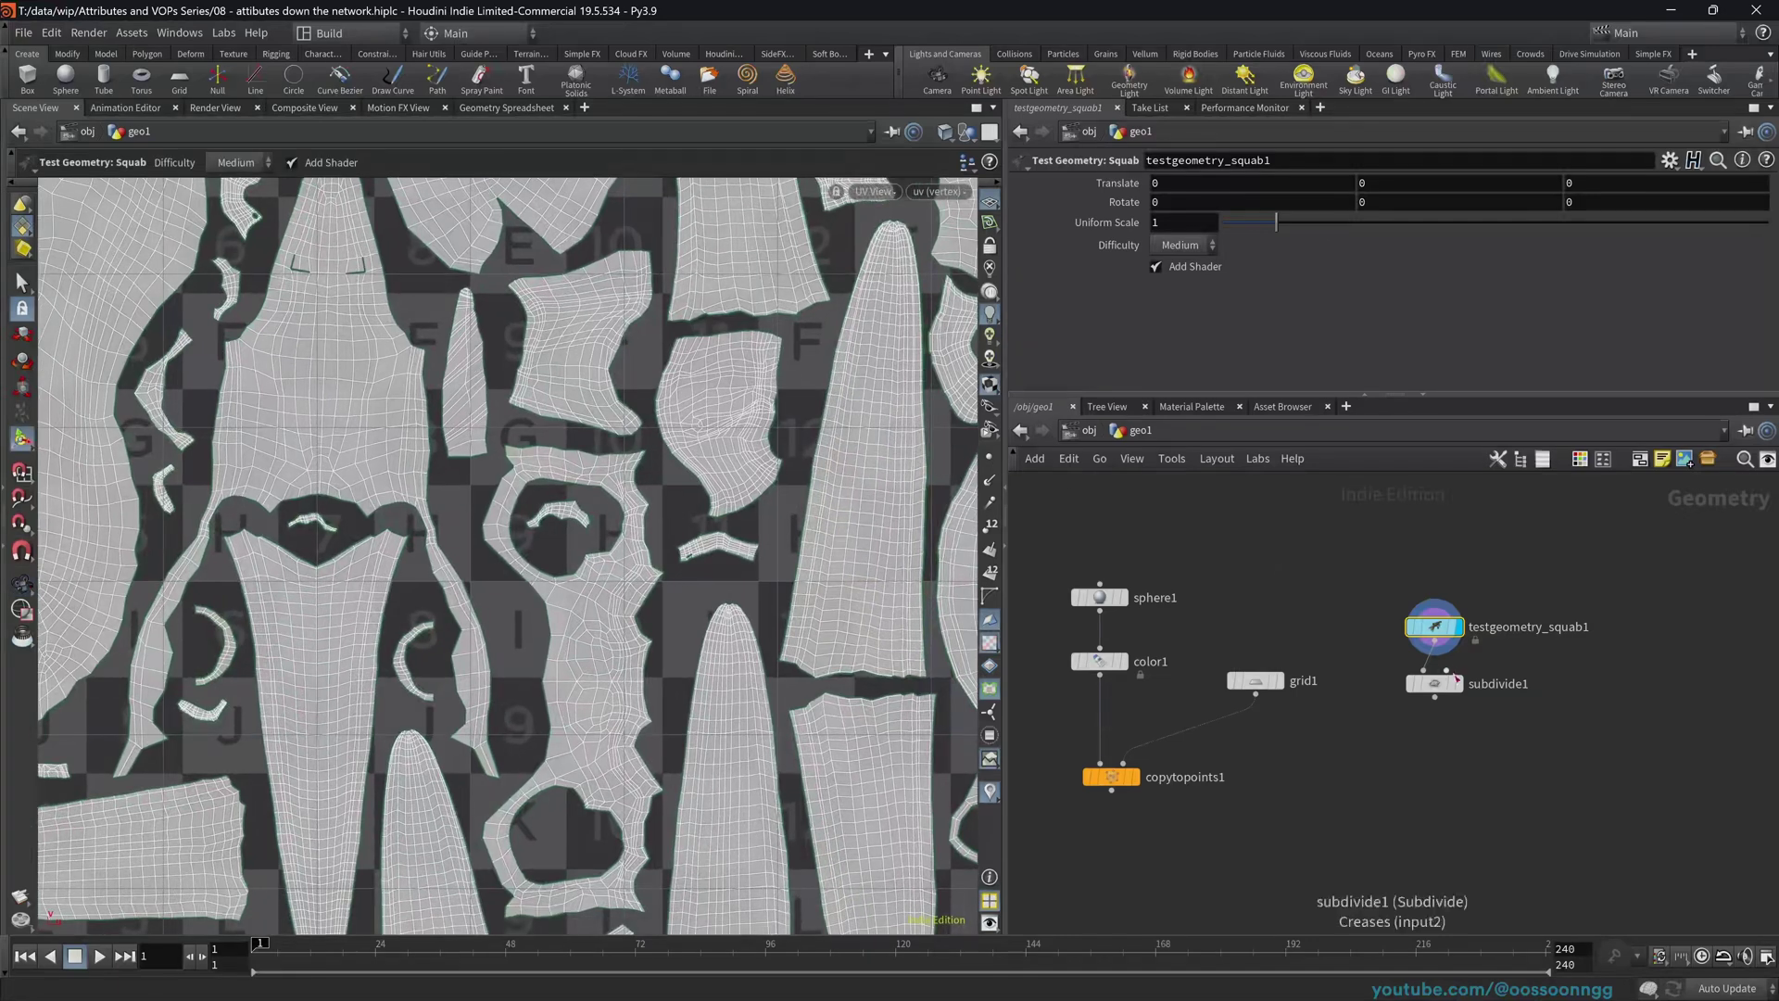
left_click(1464, 687)
left_click(1391, 684)
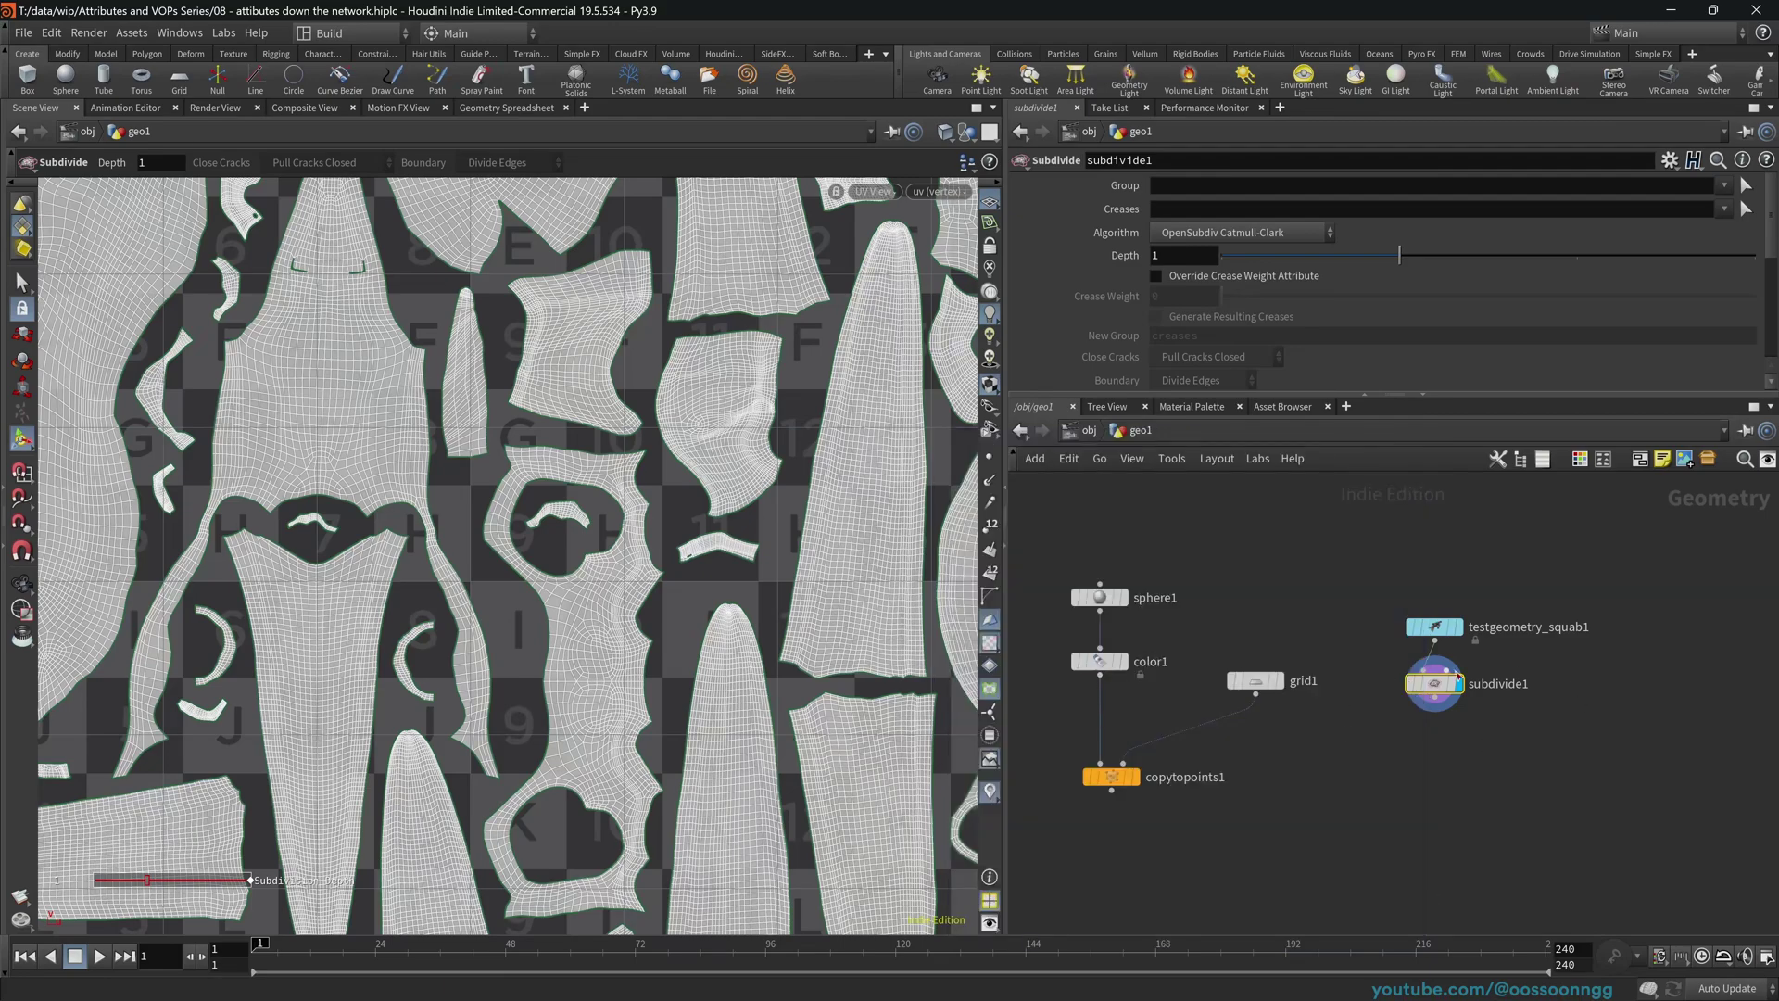
key("Escape")
key("h")
scroll(730, 625, "up", 3)
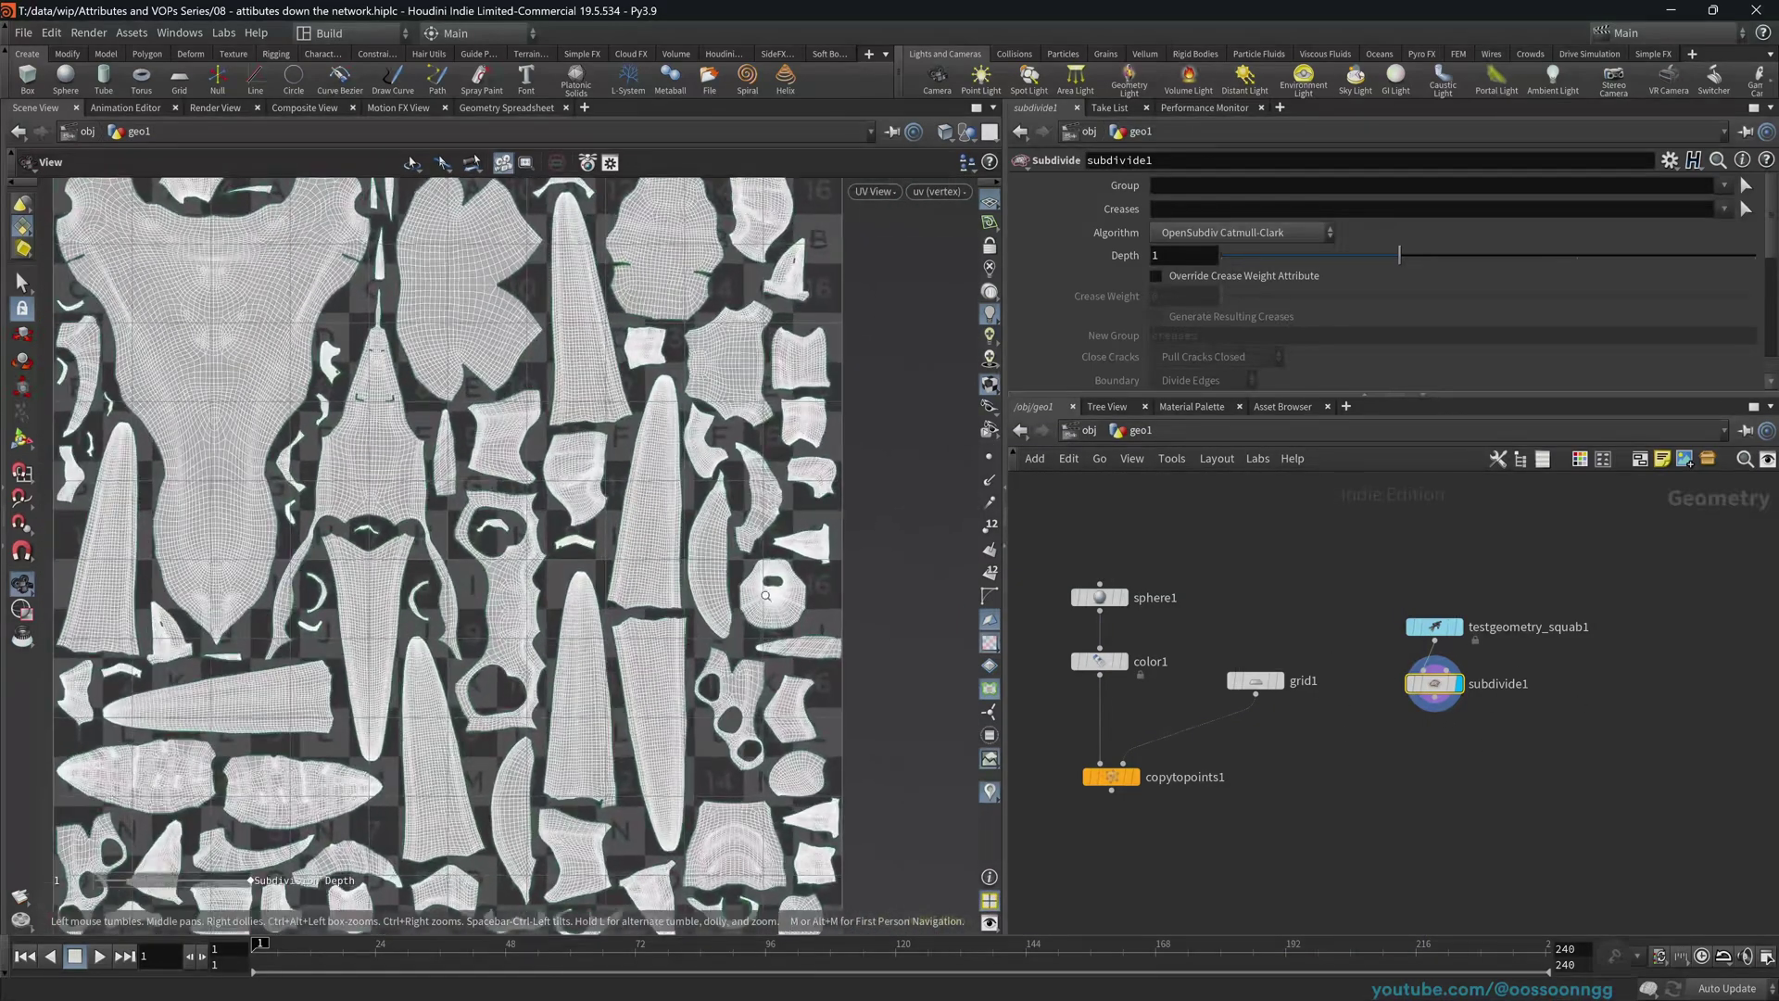
- Return to the perspective view and examine the squab beside its original and Subdivide nodes
key("space+1")
mouse_move(605, 576)
left_mouse_down()
mouse_move(661, 519)
mouse_move(502, 531)
mouse_move(679, 505)
mouse_move(556, 549)
mouse_move(639, 542)
mouse_move(593, 556)
left_mouse_up()
key("Return")
left_click_drag(1348, 561, 1529, 652)
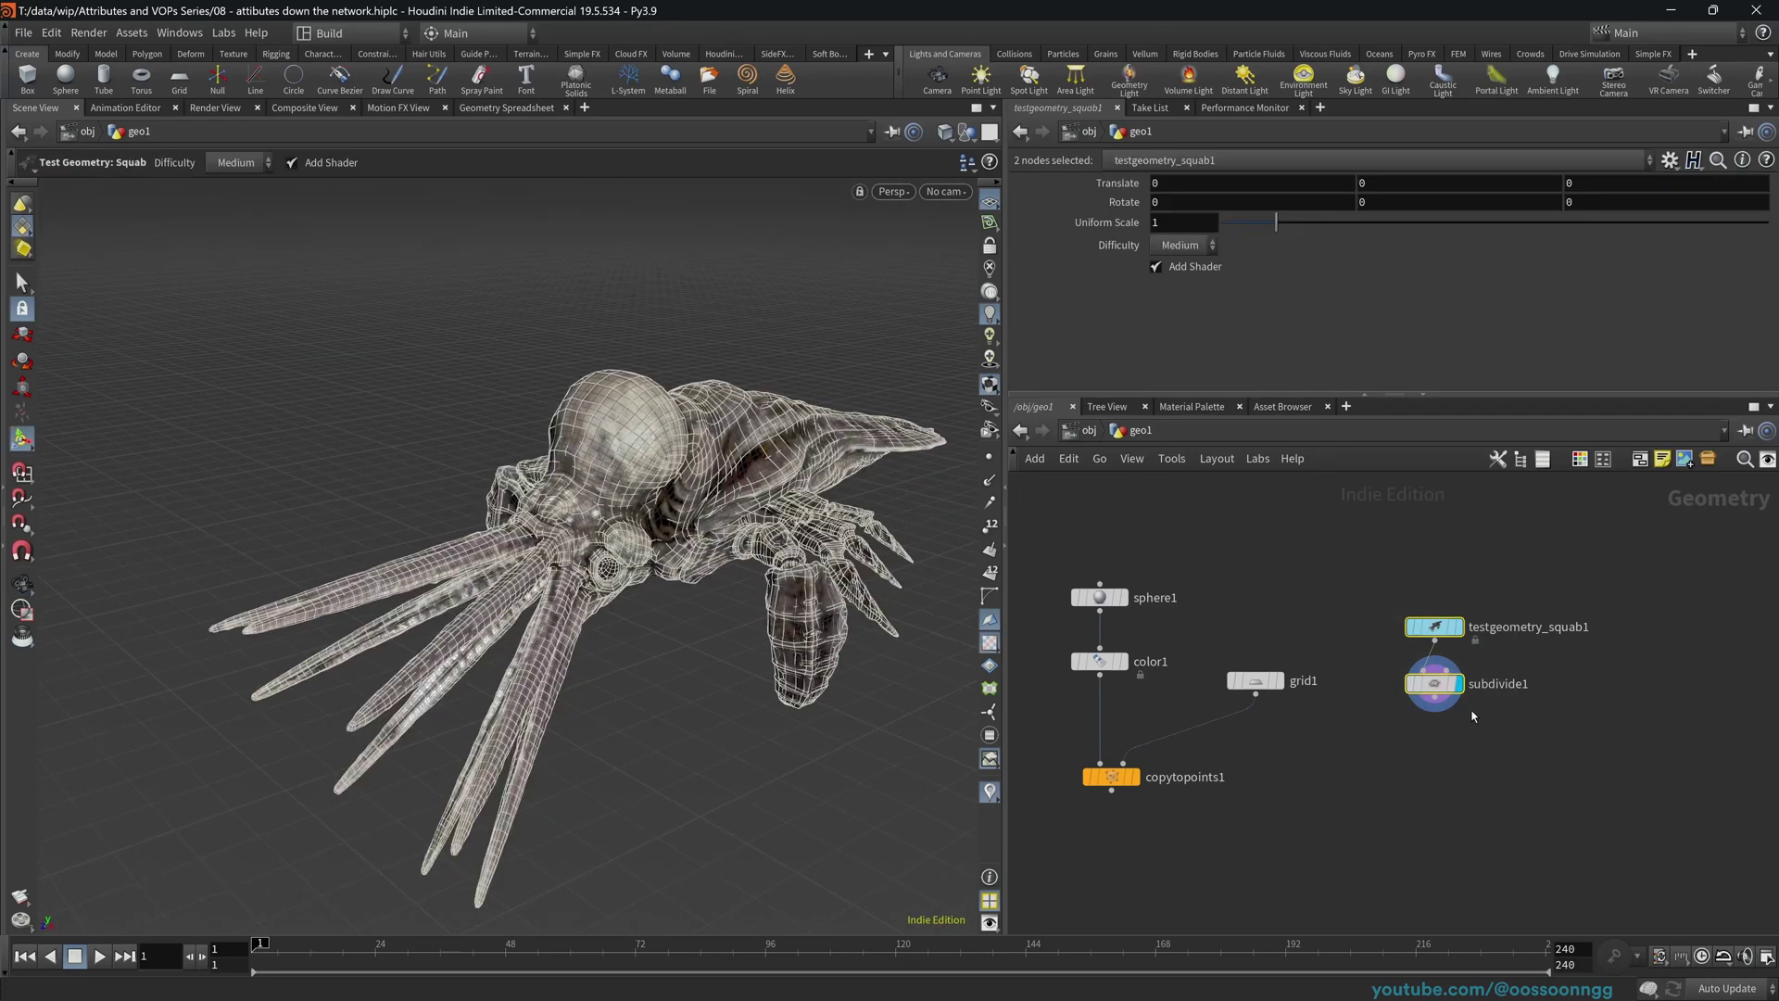
left_click(1648, 726)
- Place a Line node in the empty network area beside the sphere and Copy to Points setup
middle_click_drag(1648, 726, 1433, 696)
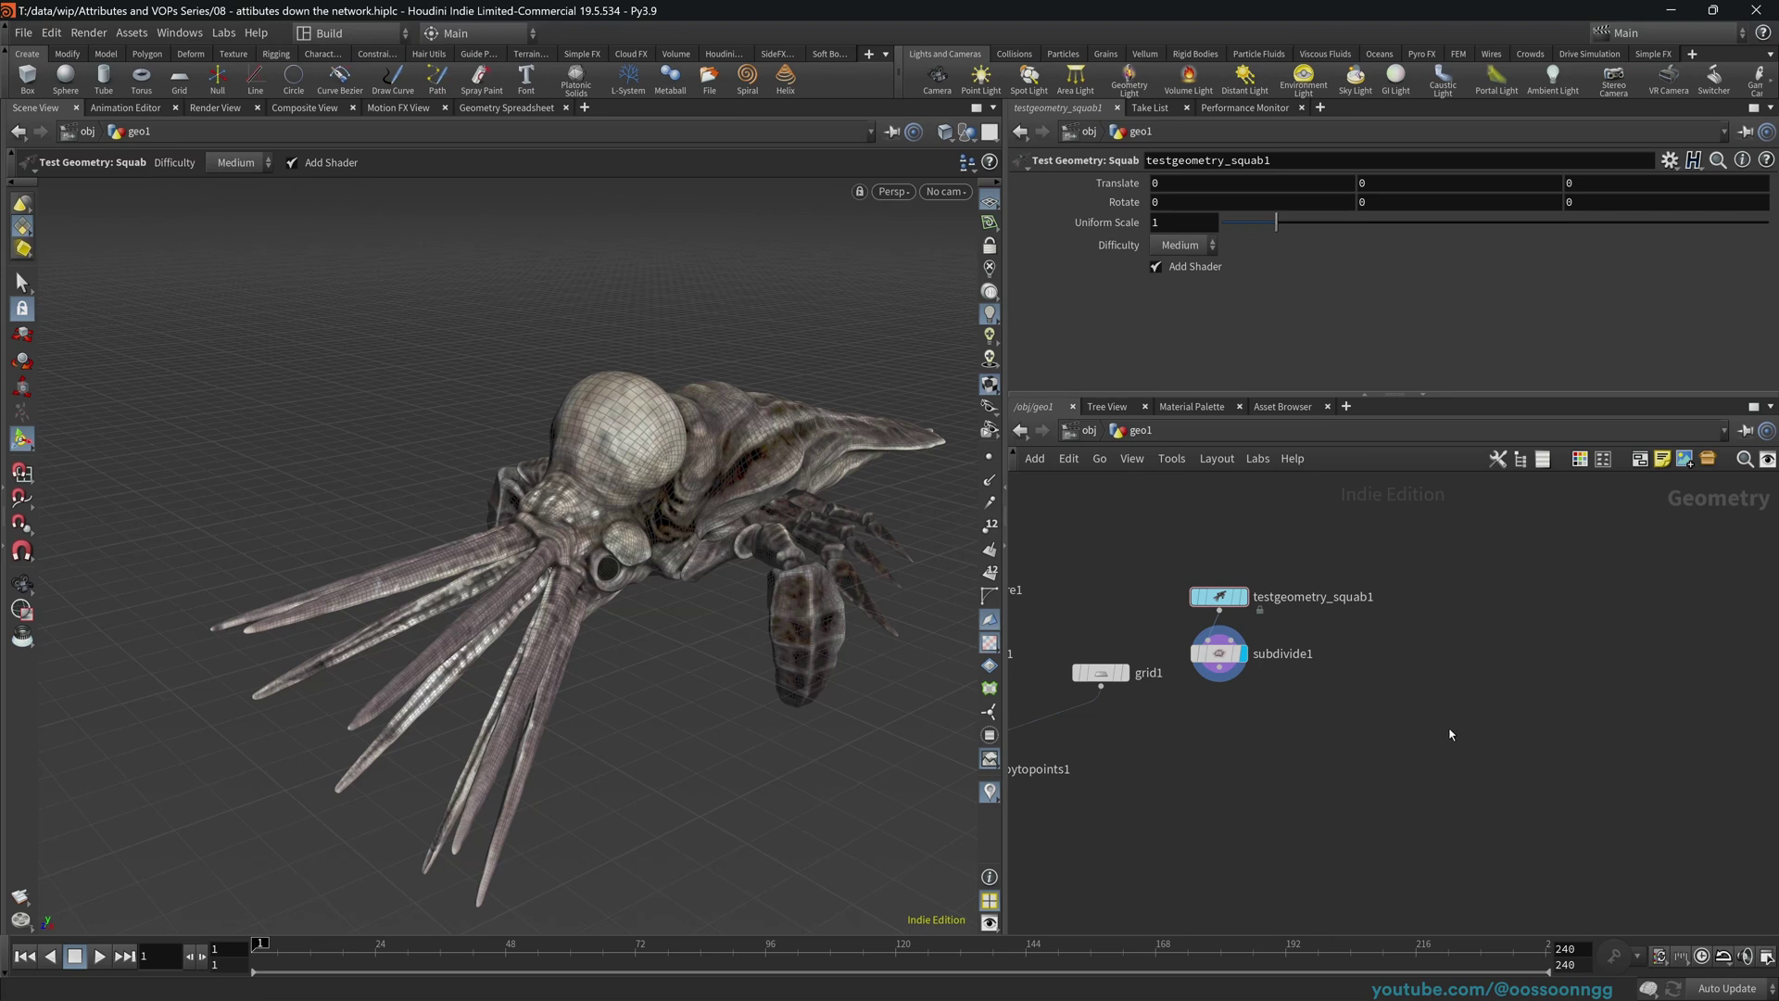
middle_click_drag(1447, 767, 1647, 758)
middle_click_drag(1112, 630, 1631, 662)
scroll(1249, 654, "down", 1)
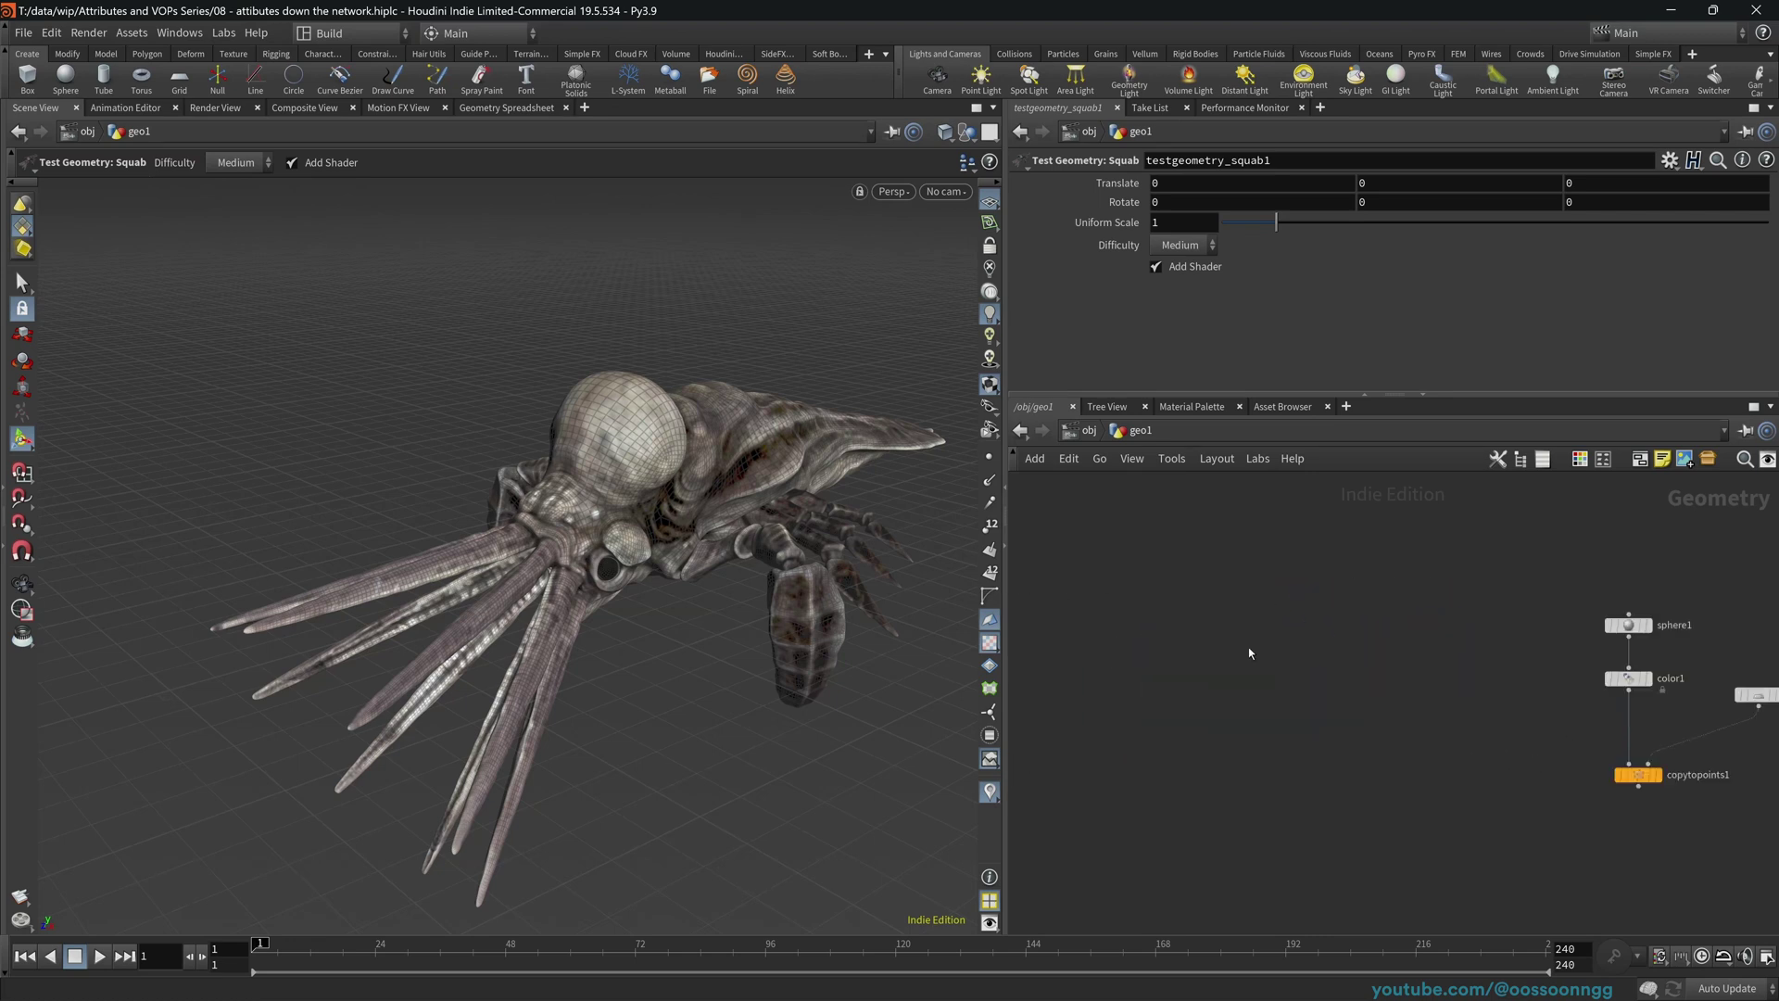
middle_click_drag(1247, 660, 1222, 650)
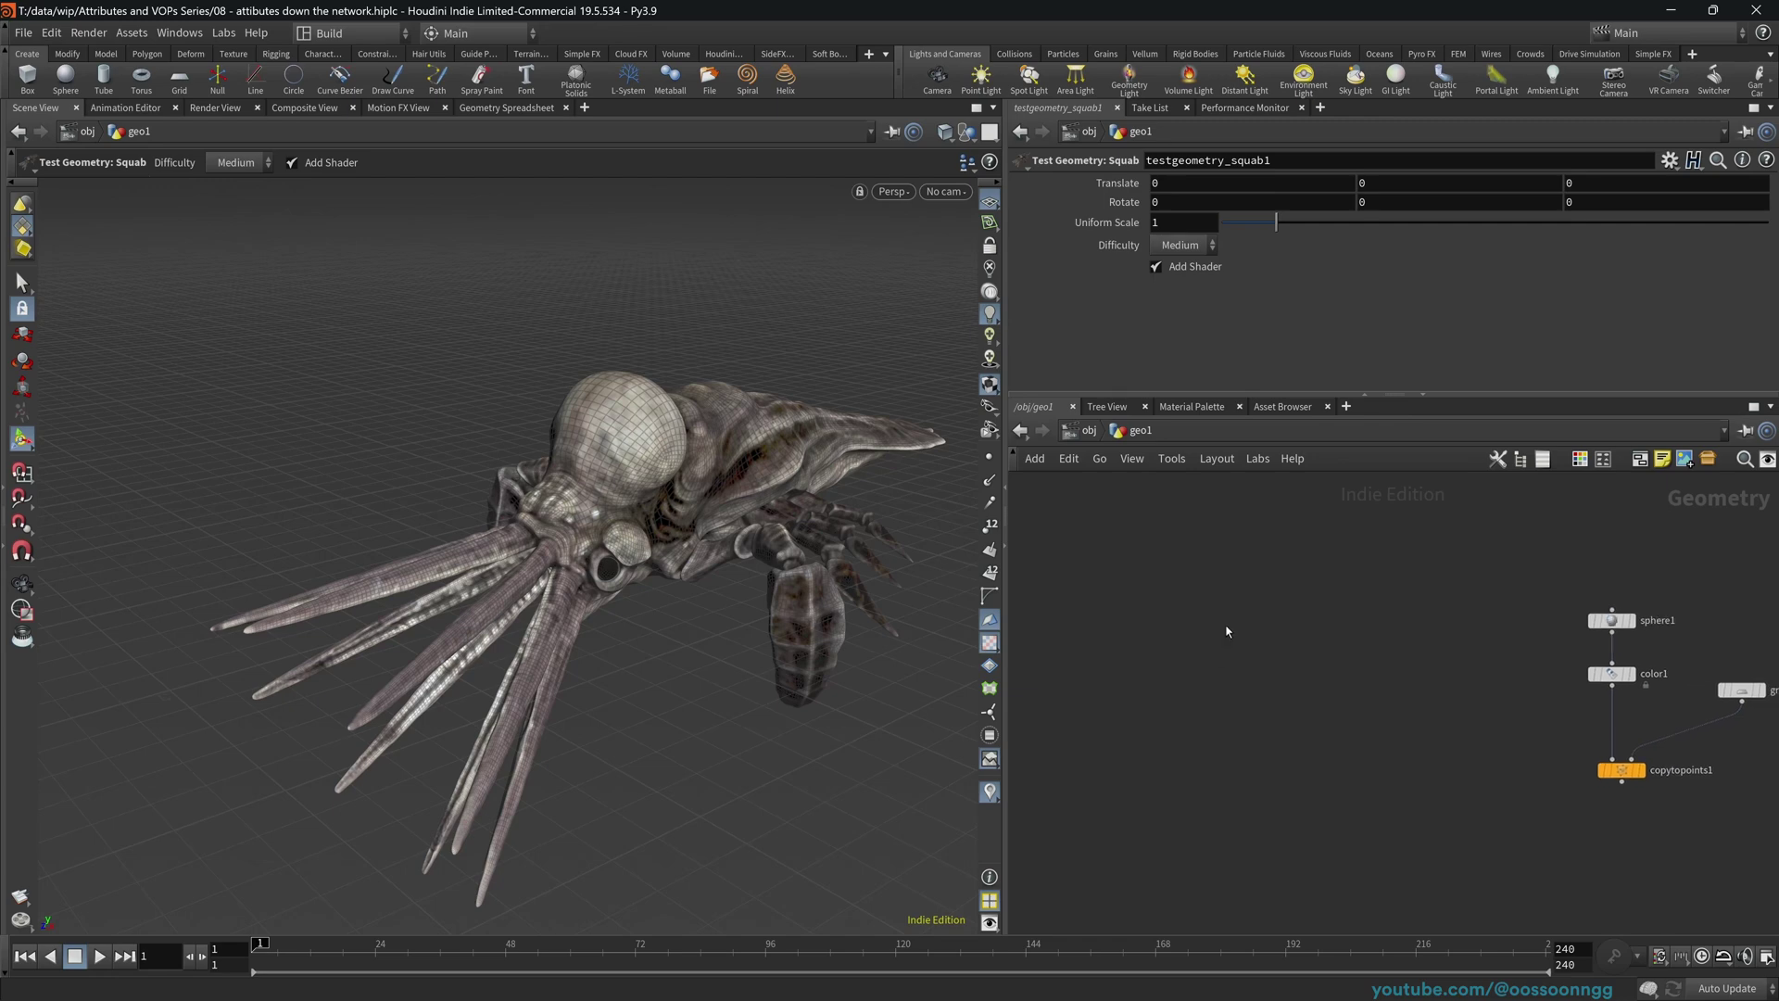
key("Tab")
type("line")
key("Return")
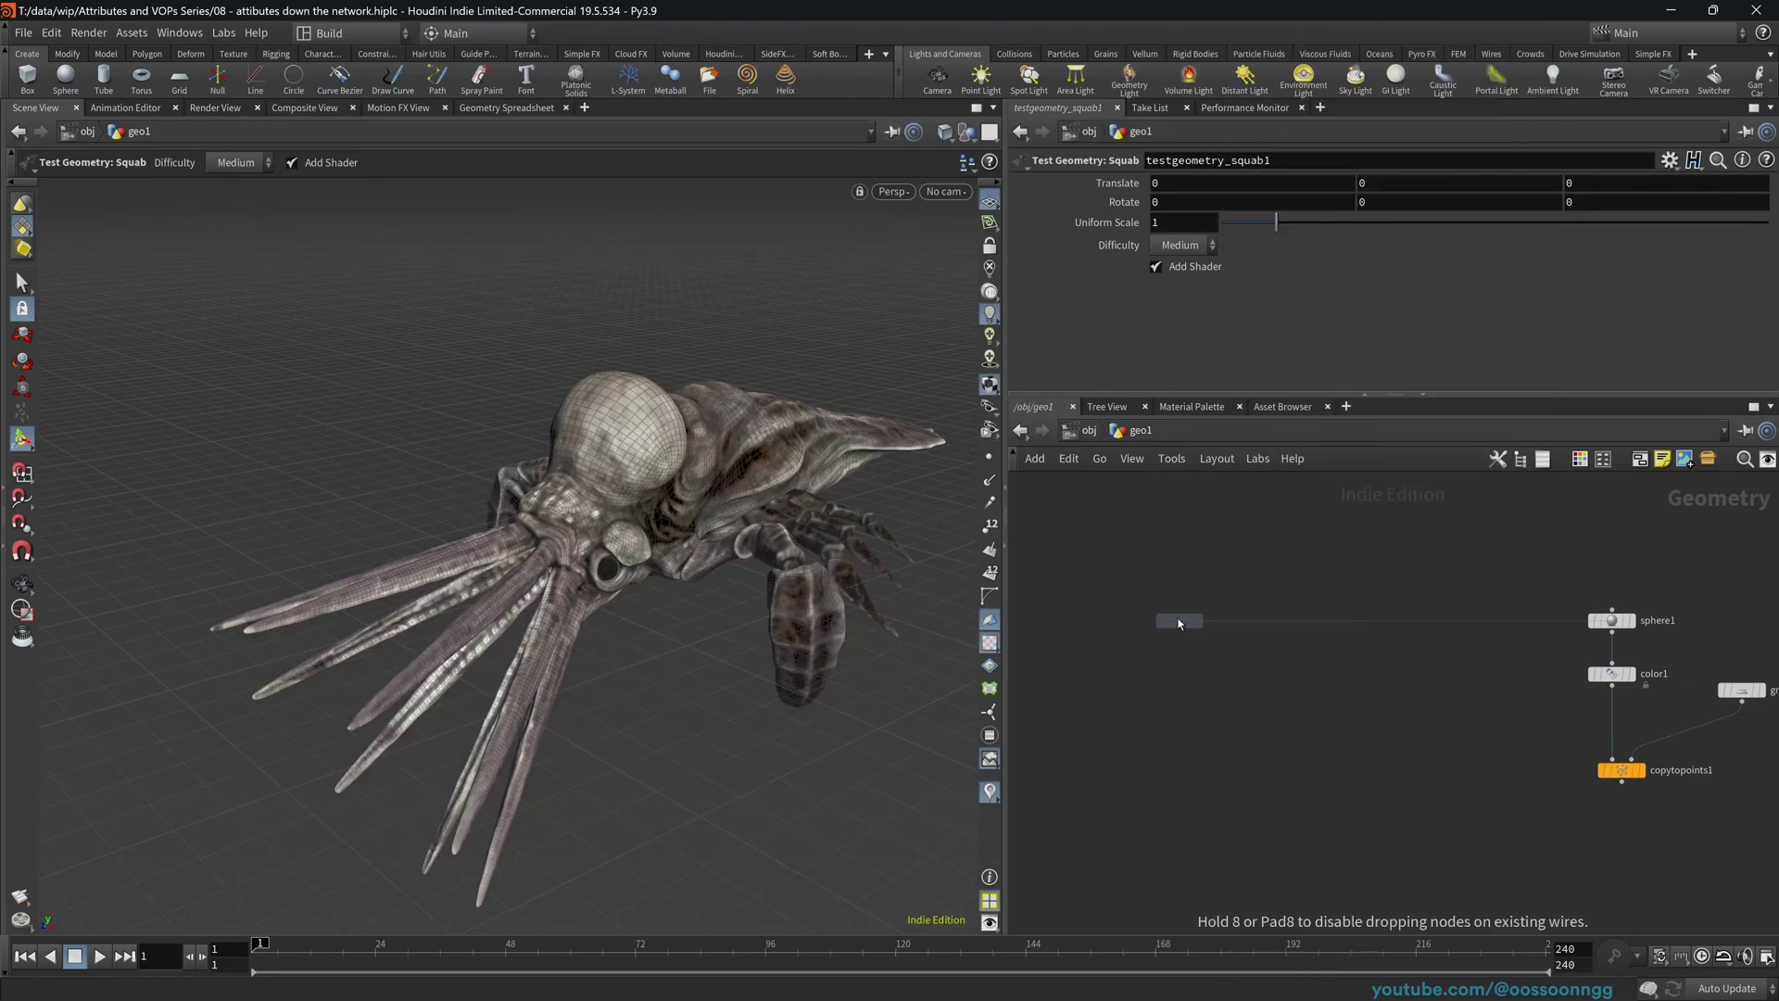
left_click(1173, 623)
- Add a Draw Curve node beside the Line node
key("Tab")
type("c")
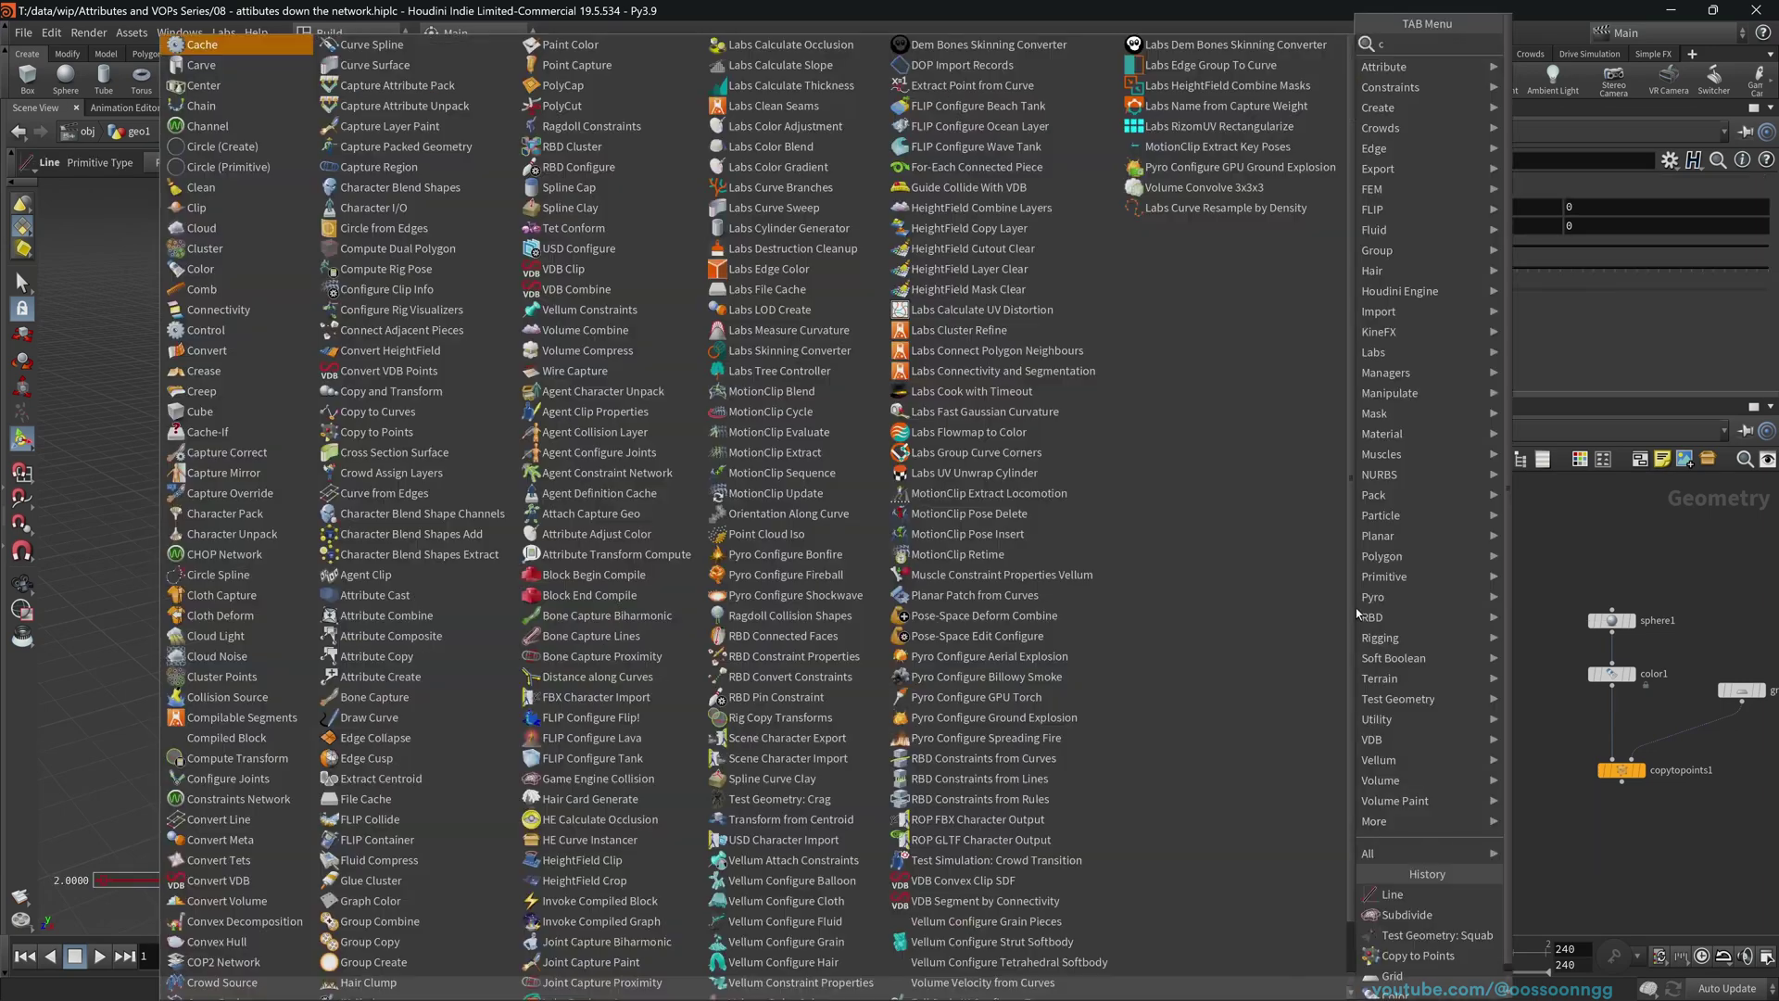
type("urvdr")
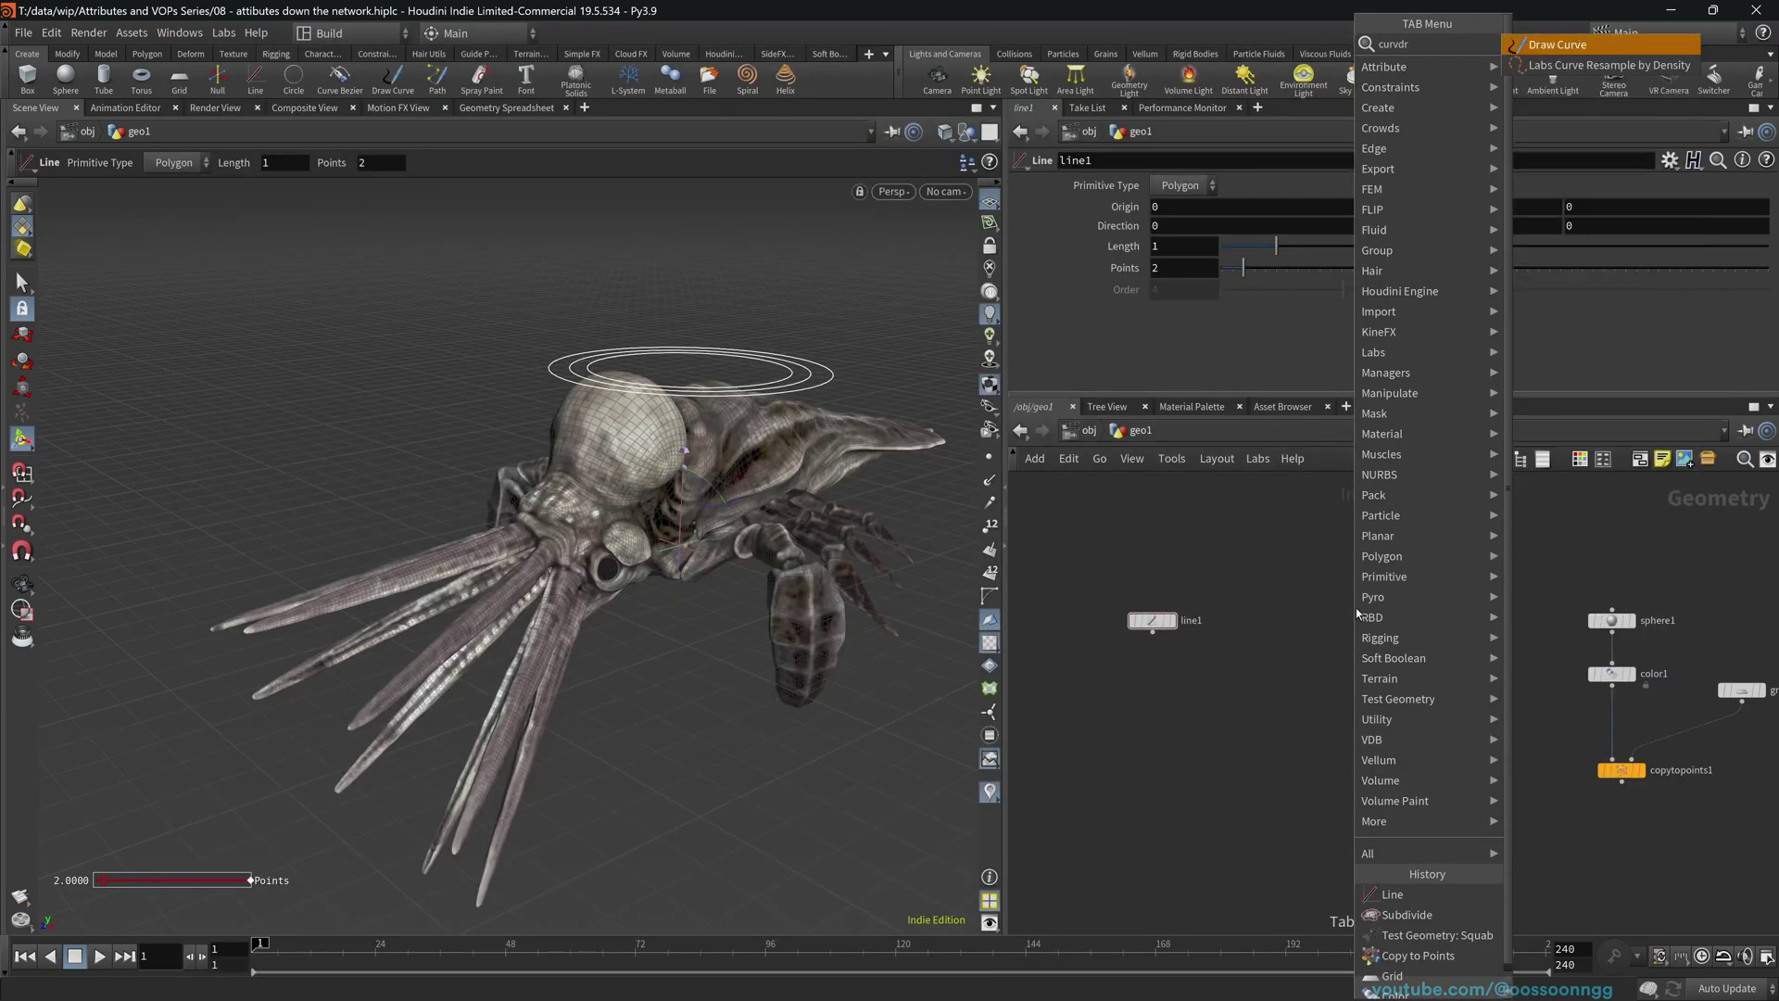
key("Return")
left_click(1313, 621)
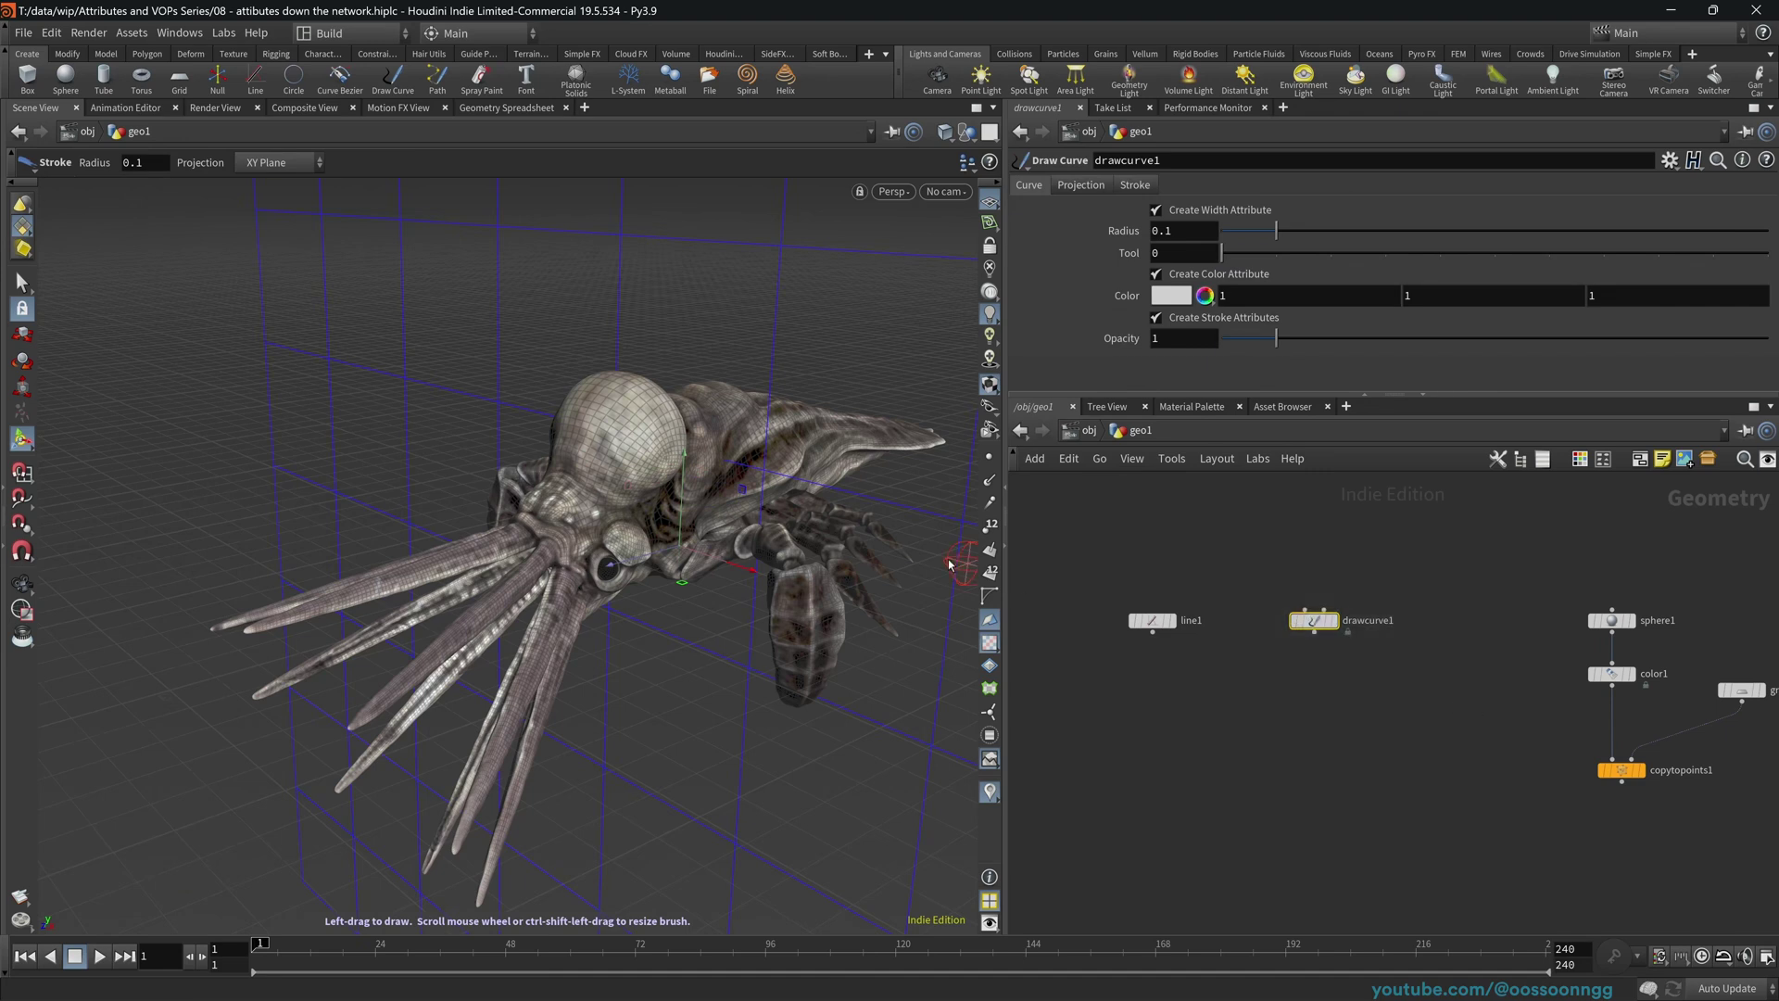
- Display the Draw Curve node and draw one freehand S-shaped wavy stroke on the XY plane
mouse_move(1344, 631)
middle_mouse_down()
mouse_move(1093, 591)
mouse_move(1361, 620)
middle_mouse_up()
left_click(1189, 609)
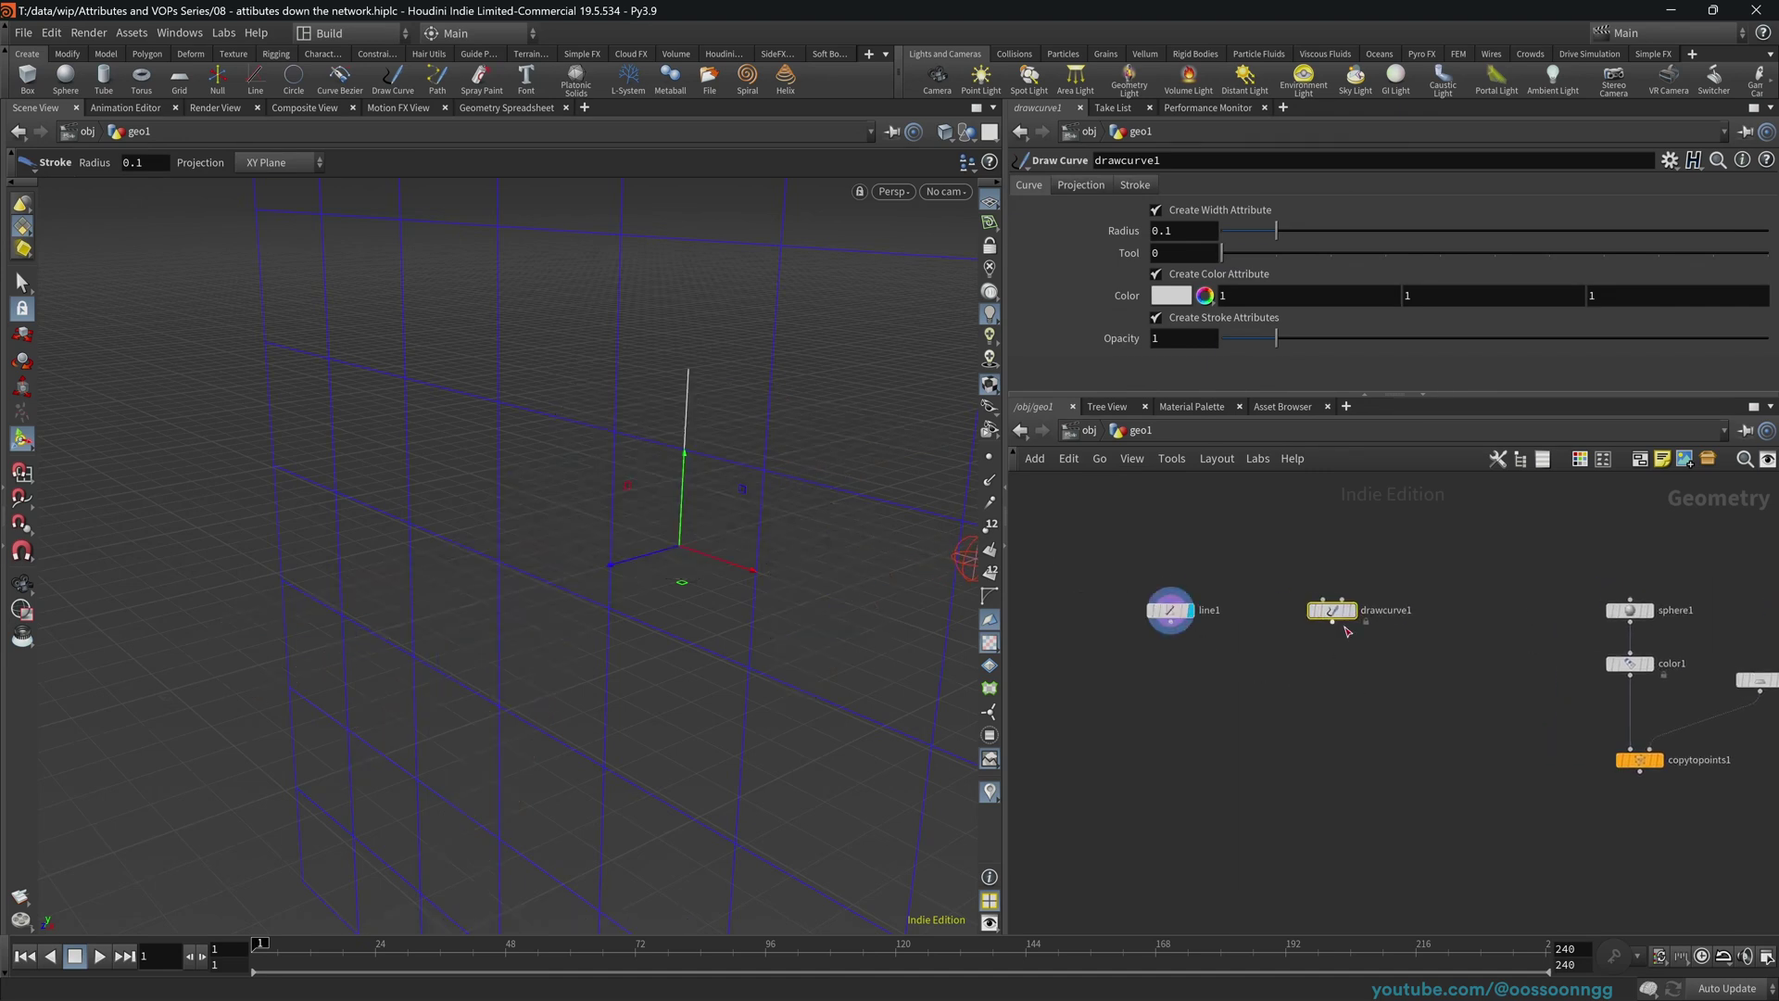
key("r")
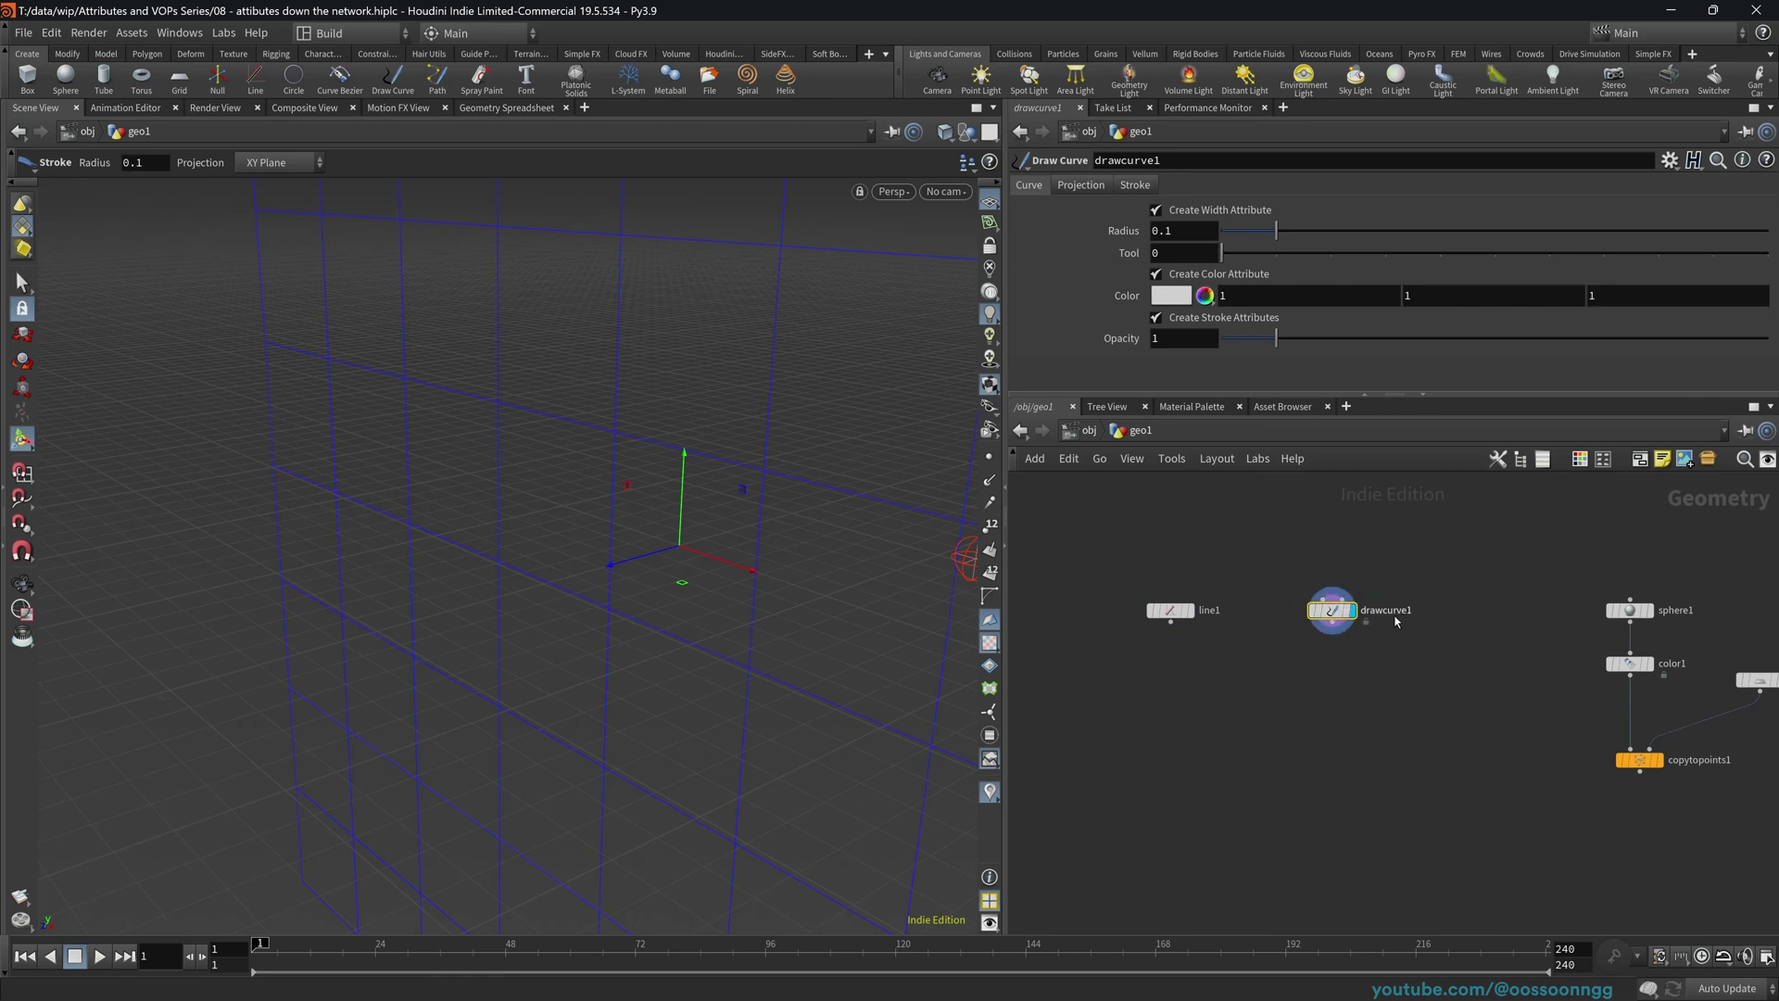
left_click_drag(558, 517, 703, 488, "alt")
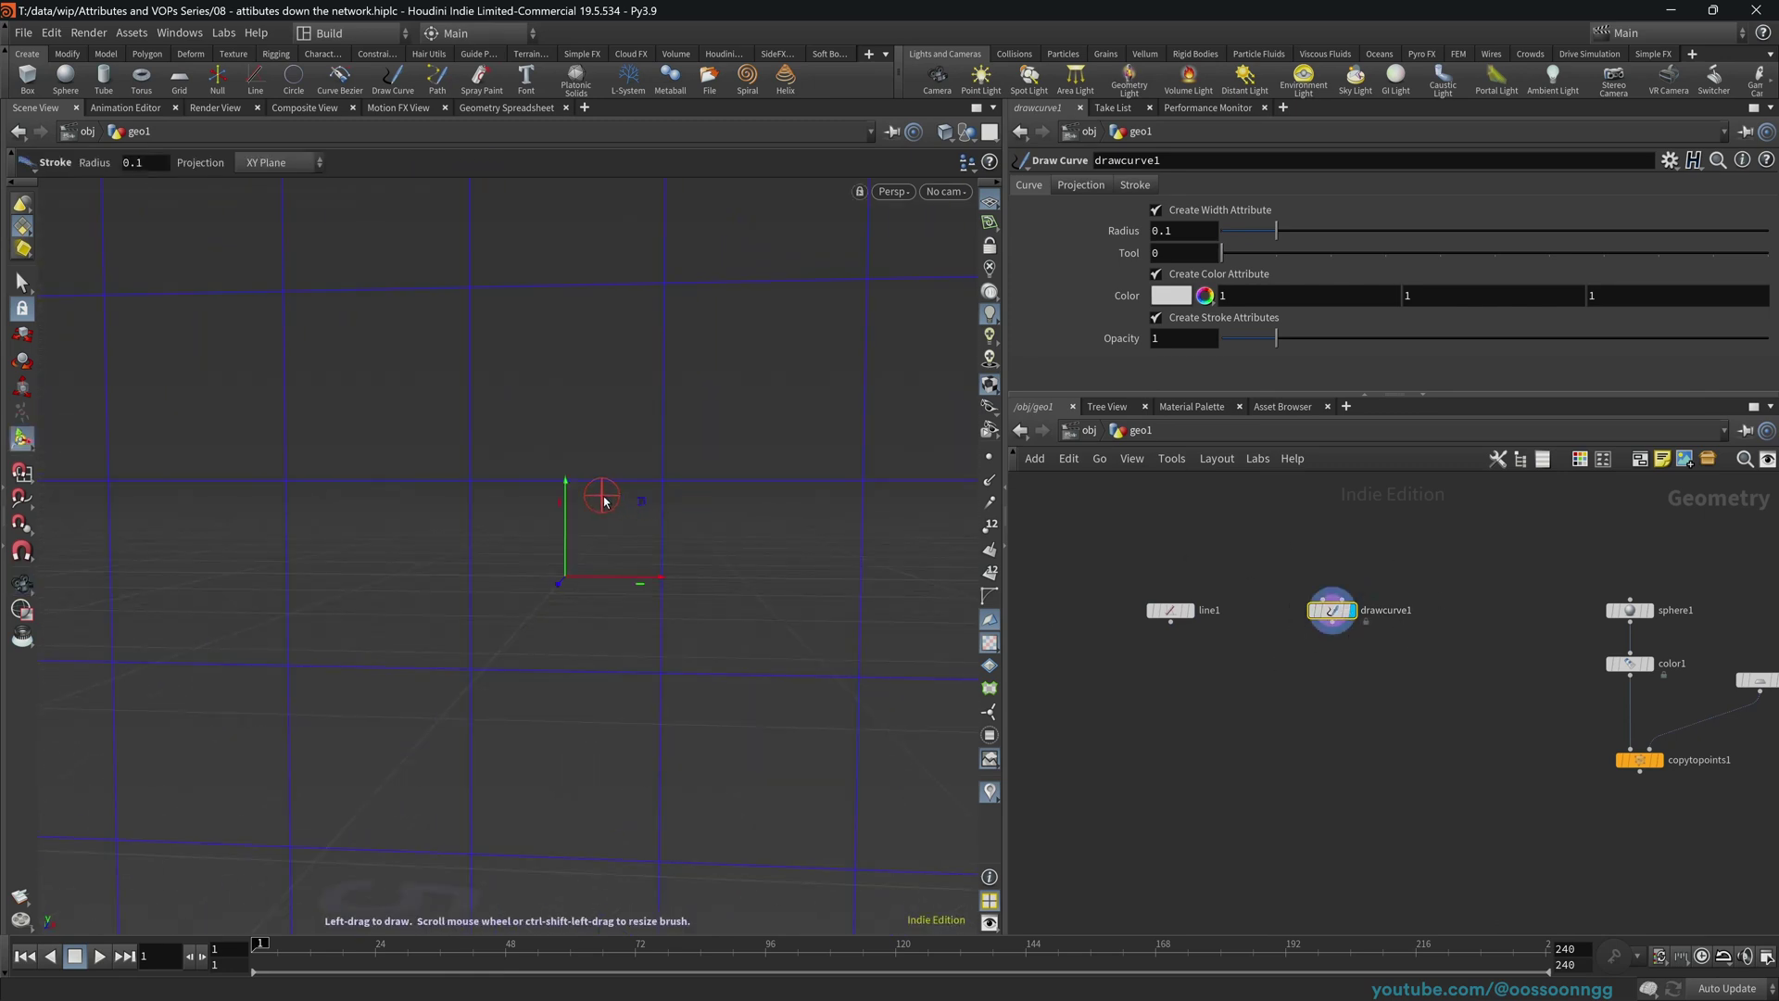
right_click_drag(692, 496, 707, 547, "alt")
middle_click_drag(707, 547, 604, 492, "alt")
right_click_drag(770, 509, 627, 517, "alt")
key("Return")
mouse_move(288, 595)
left_mouse_down()
mouse_move(528, 464)
mouse_move(929, 328)
left_mouse_up()
- Add a Copy to Points node that copies the Line onto the drawn curve's points, and display its result
left_click(1190, 610)
key("Return")
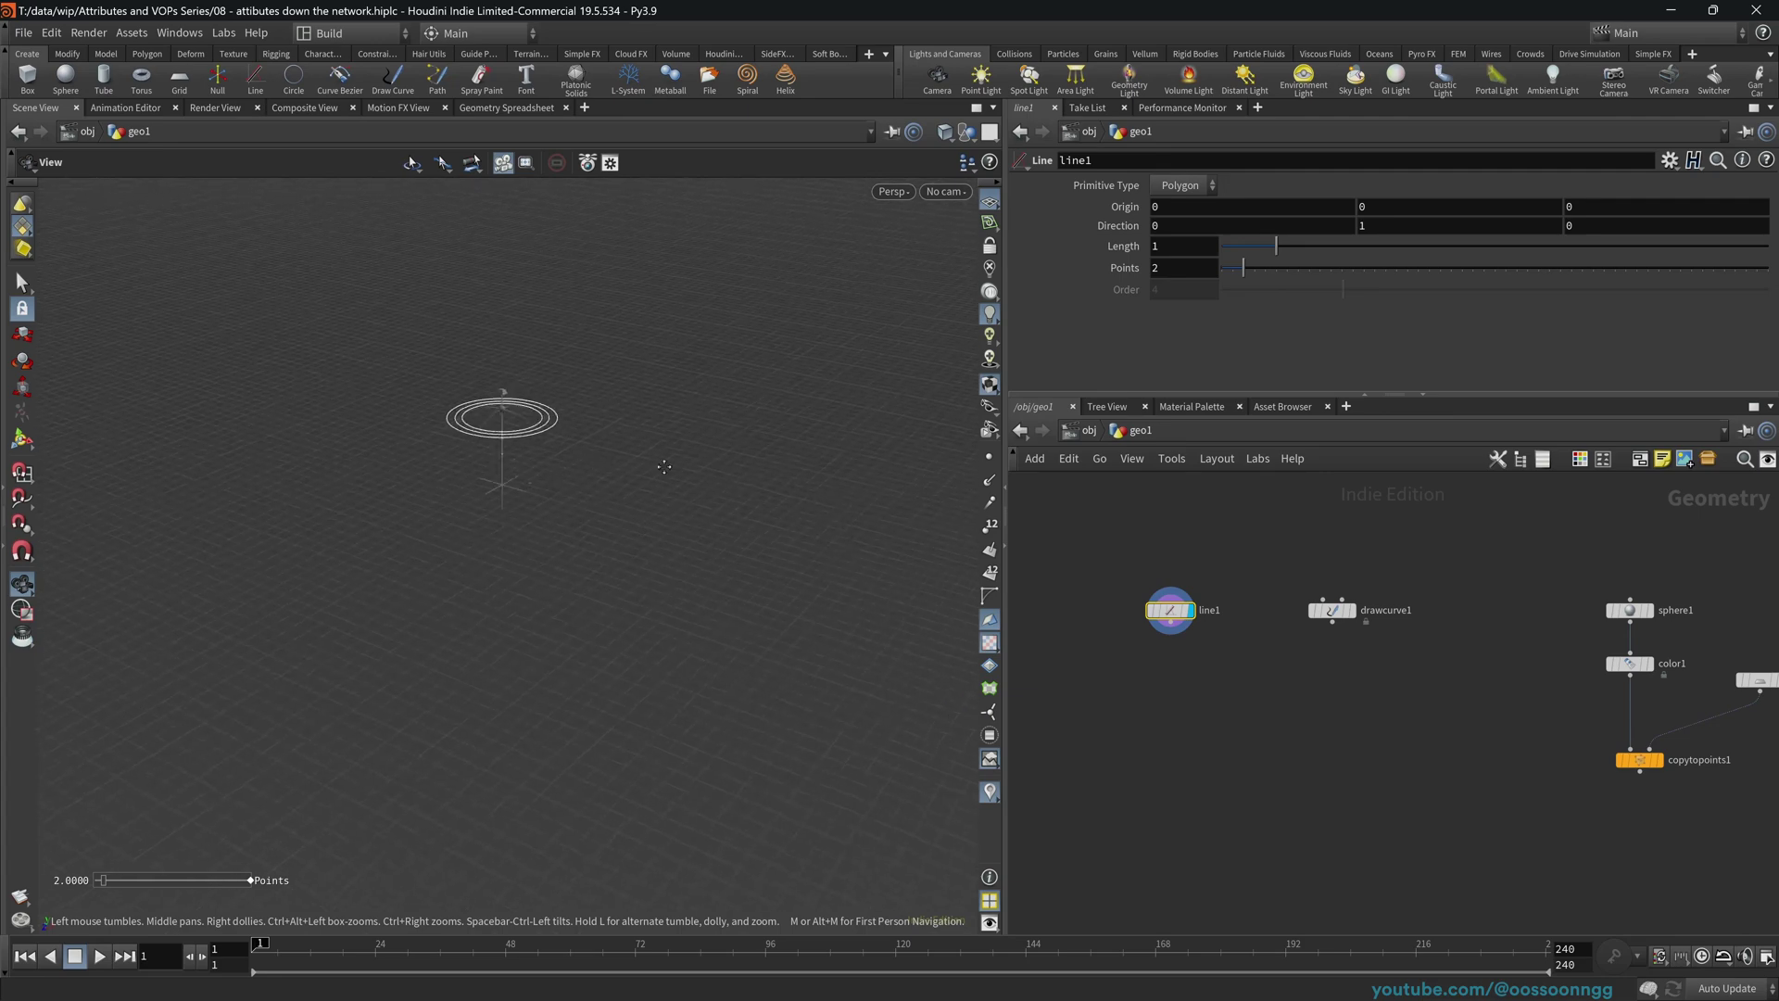
key("Tab")
type("ctp")
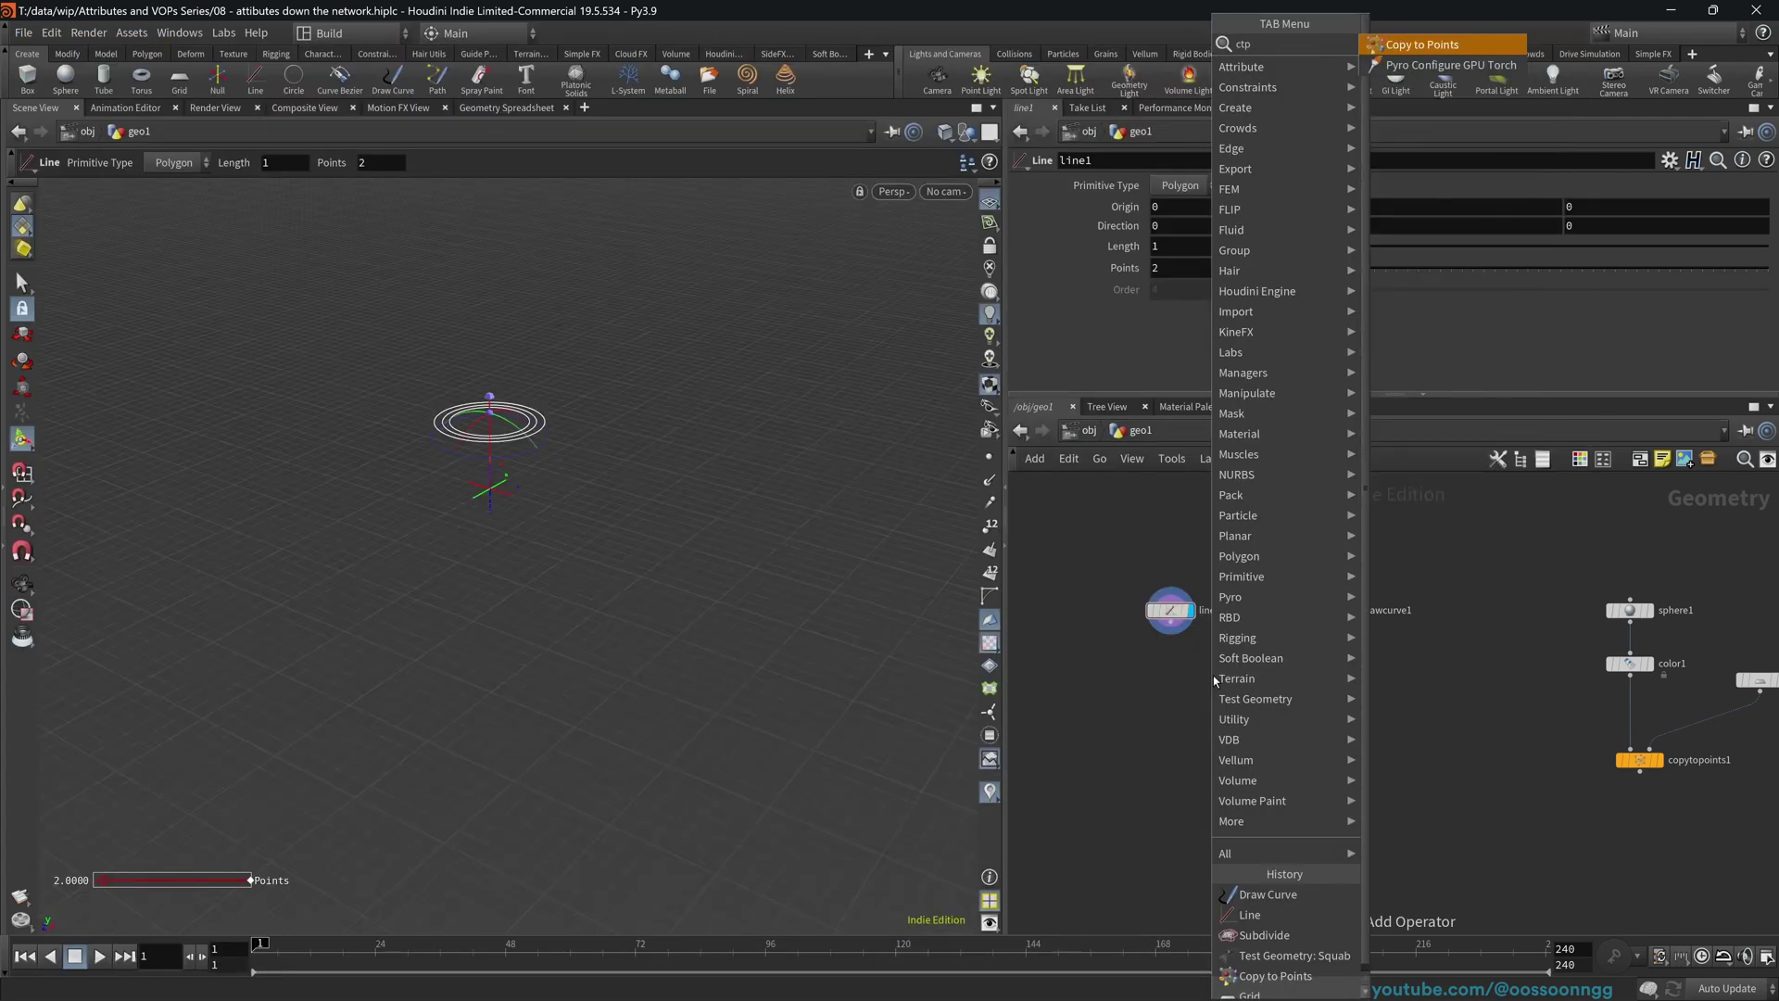
key("Return")
left_click(1291, 708)
scroll(1217, 663, "up", 3)
left_click(1332, 718)
left_click(1136, 591)
left_click(1367, 715)
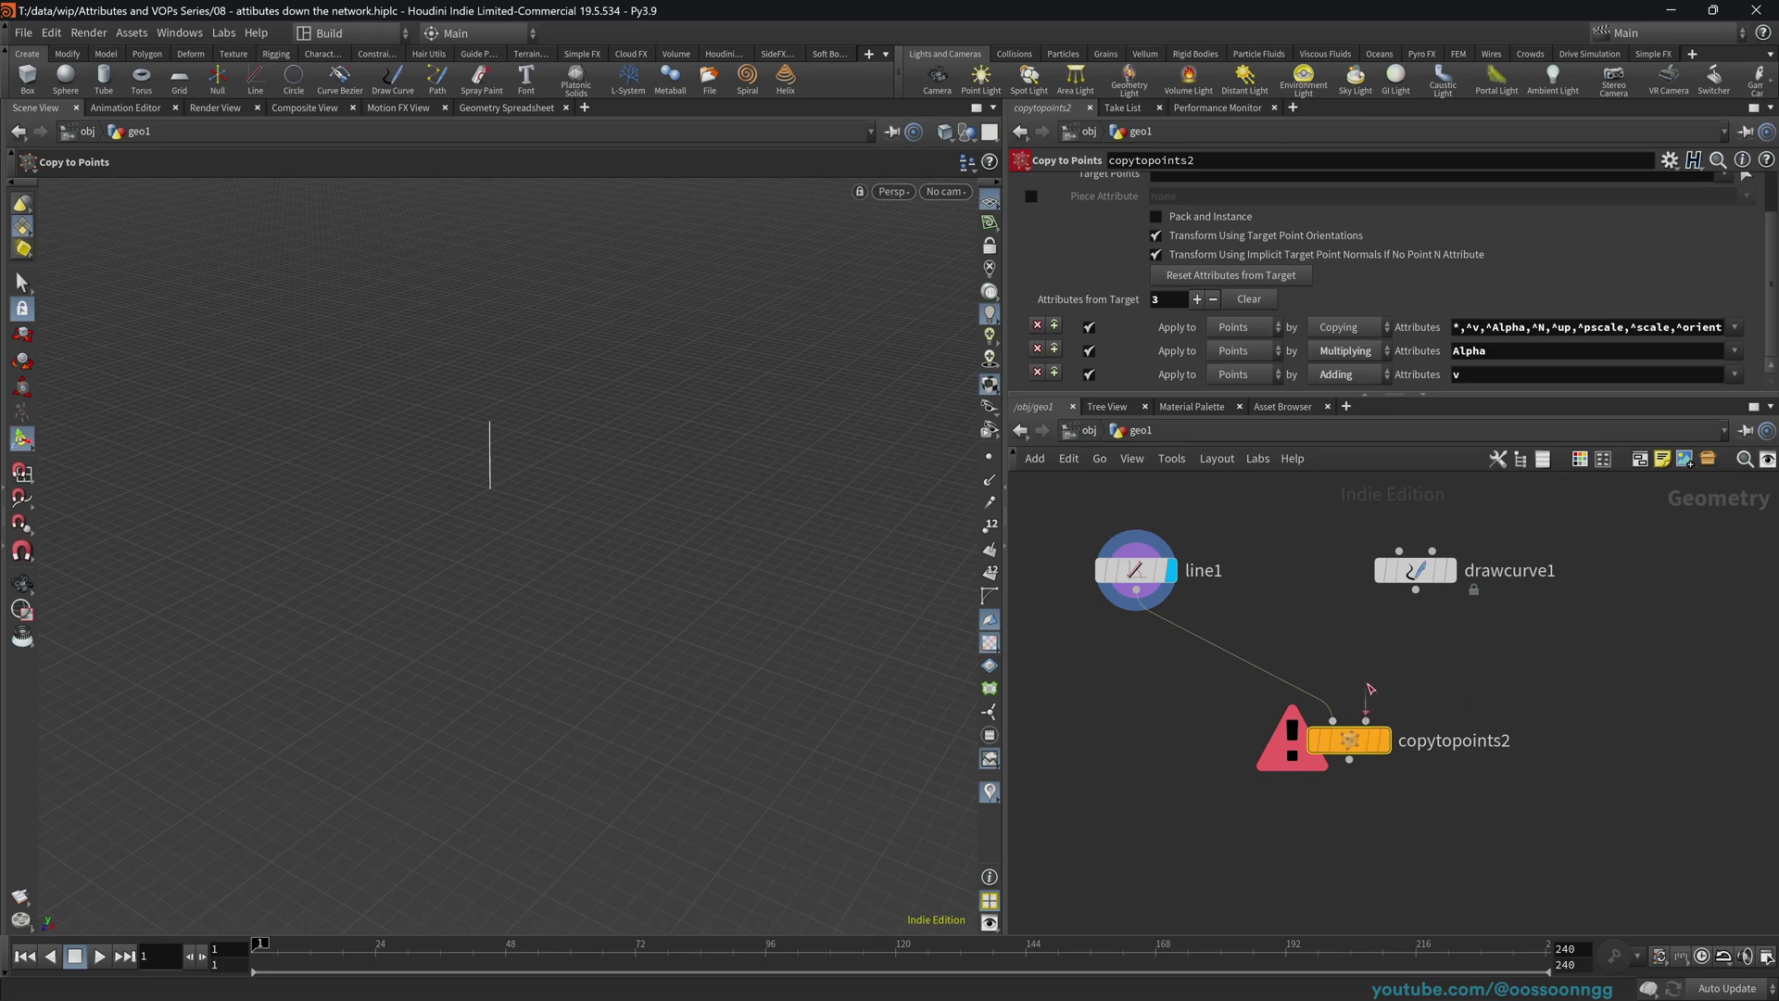
left_click(1415, 590)
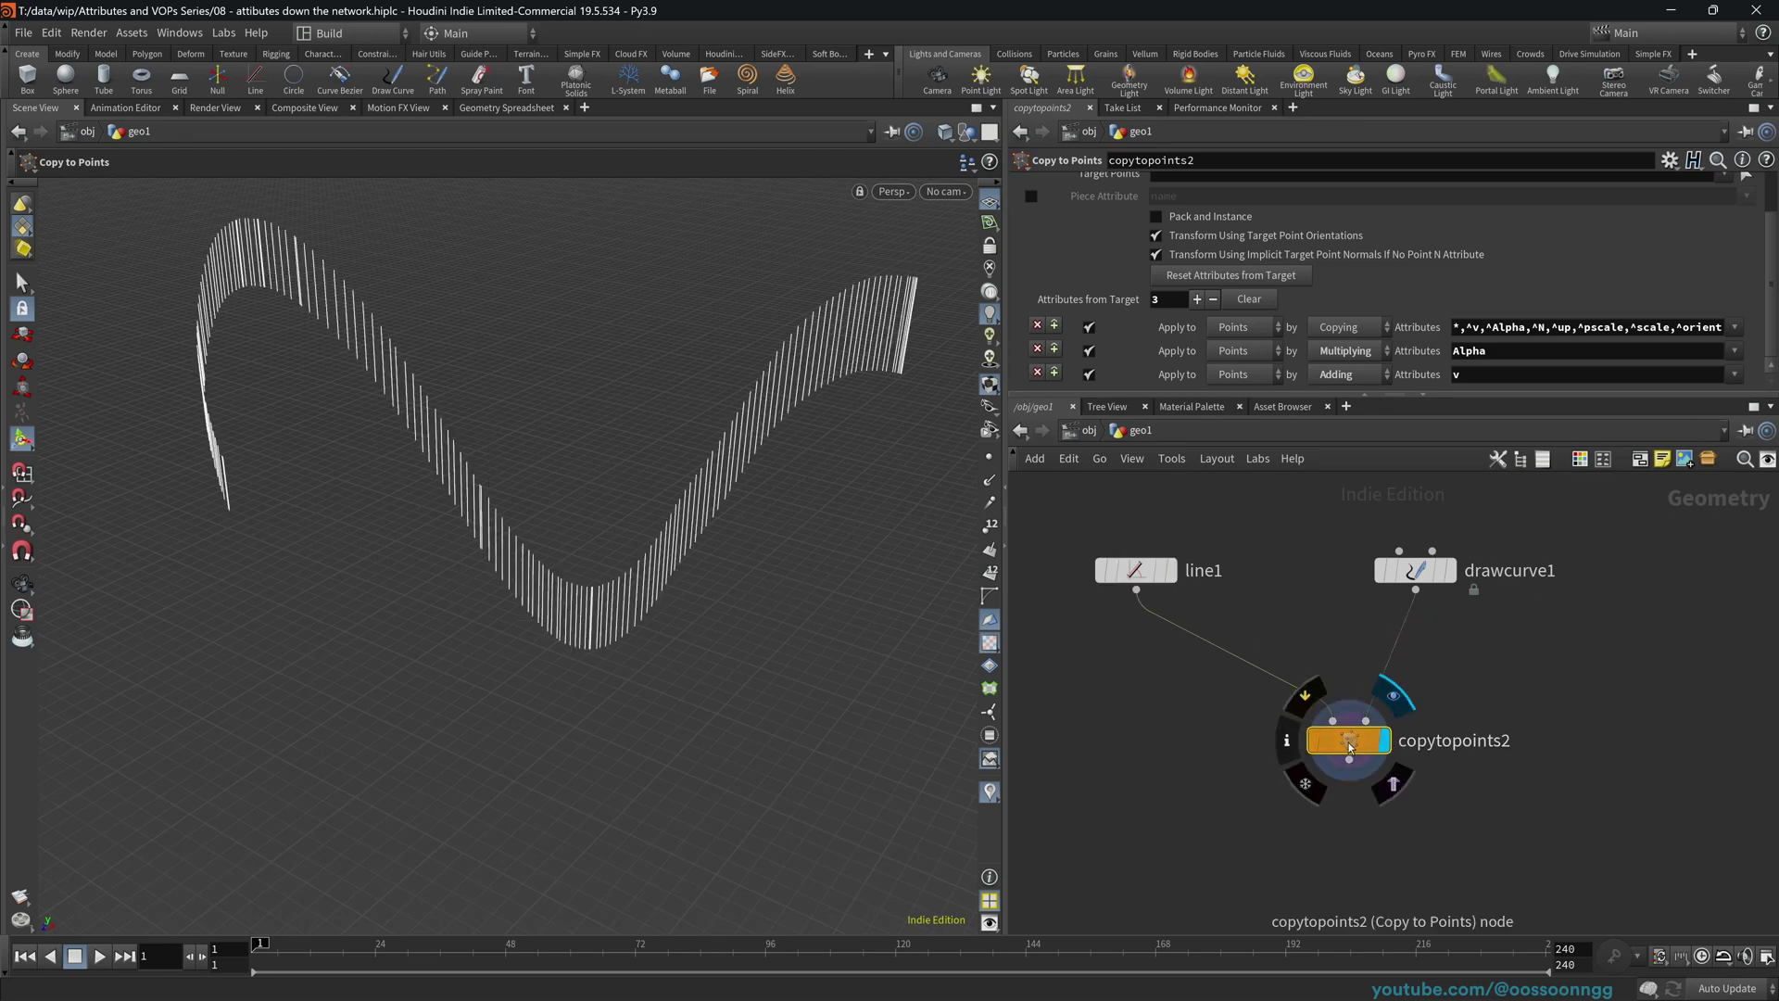
left_click_drag(1349, 747, 1307, 754)
left_click_drag(615, 592, 630, 551, "alt")
- Insert a Transform node between Draw Curve and Copy to Points, and rotate the curve -90 degrees about X
left_click(1415, 570)
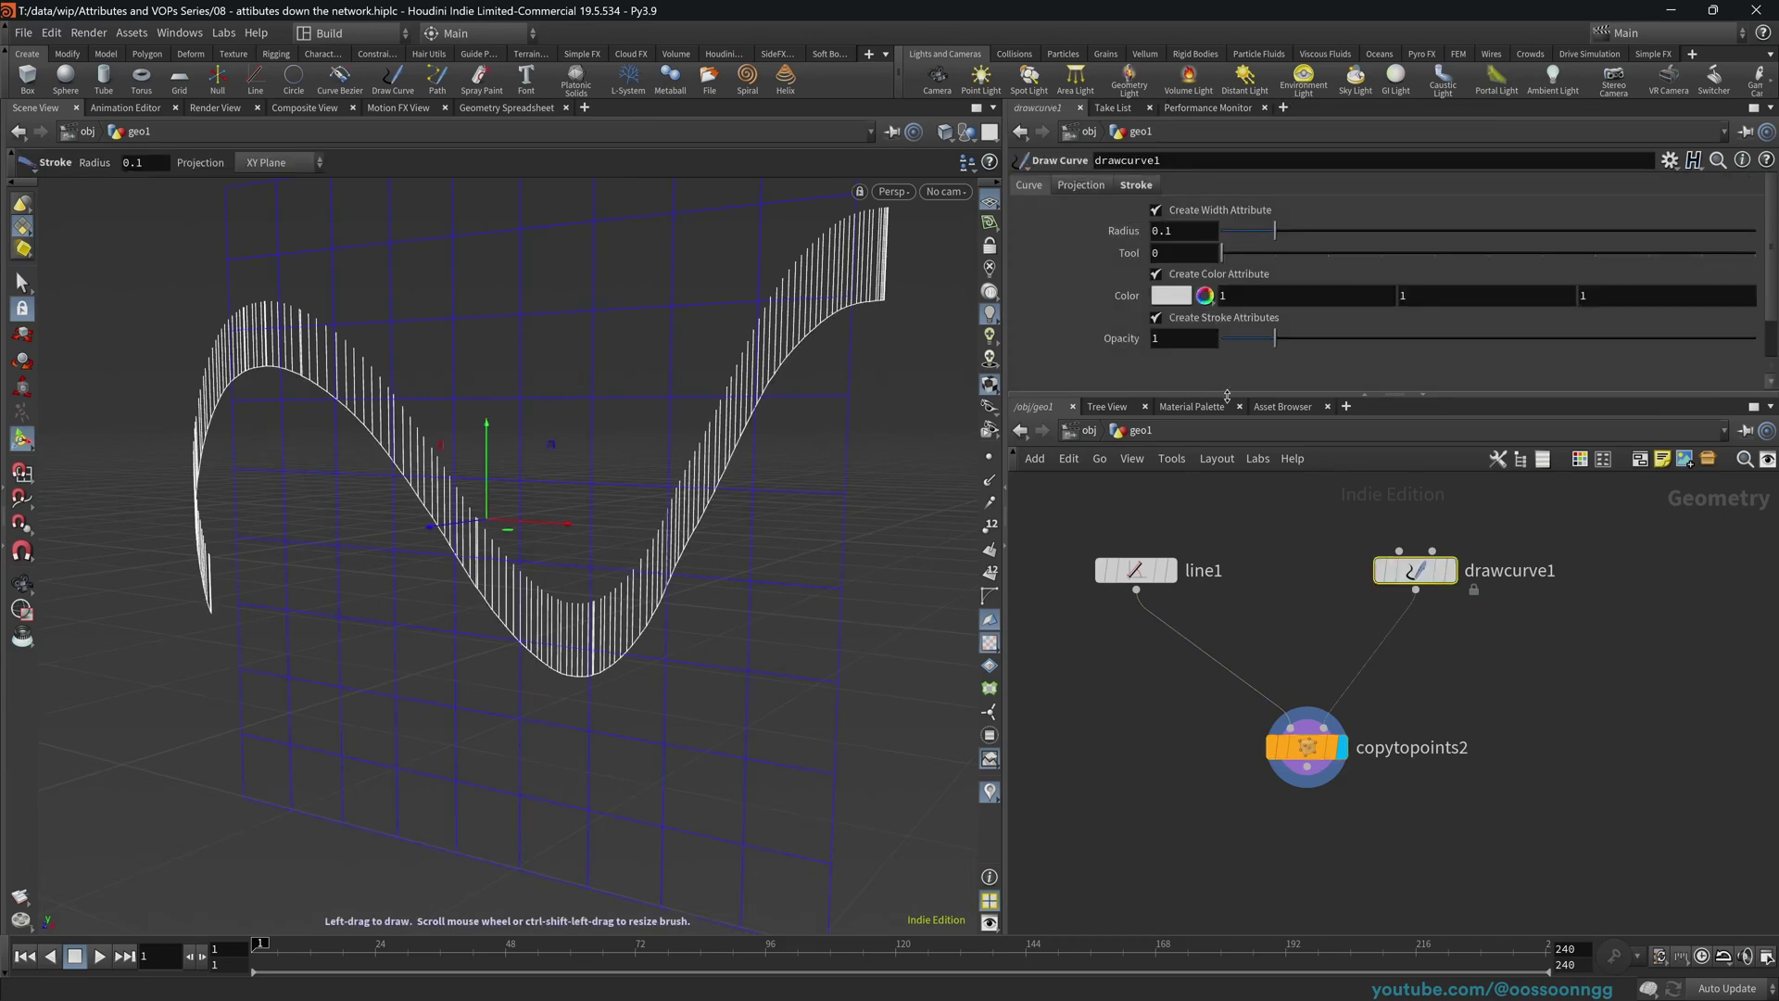
key("Tab")
type("tran")
key("Return")
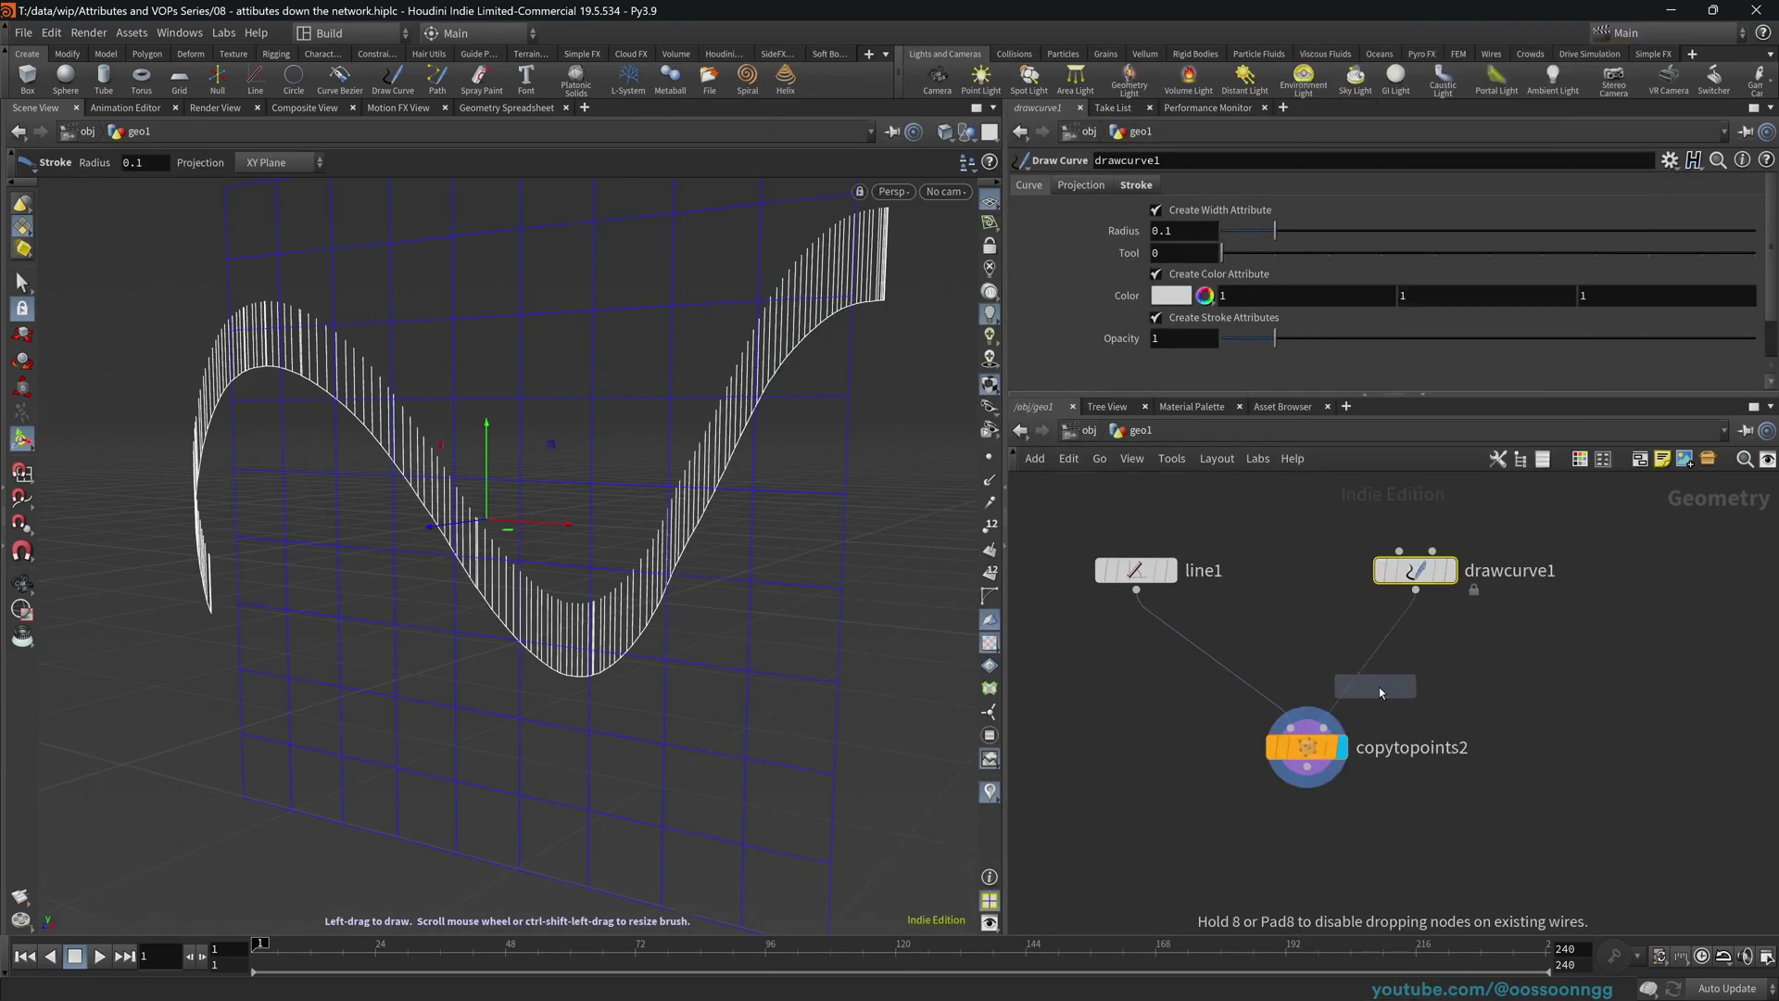
left_click(1375, 662)
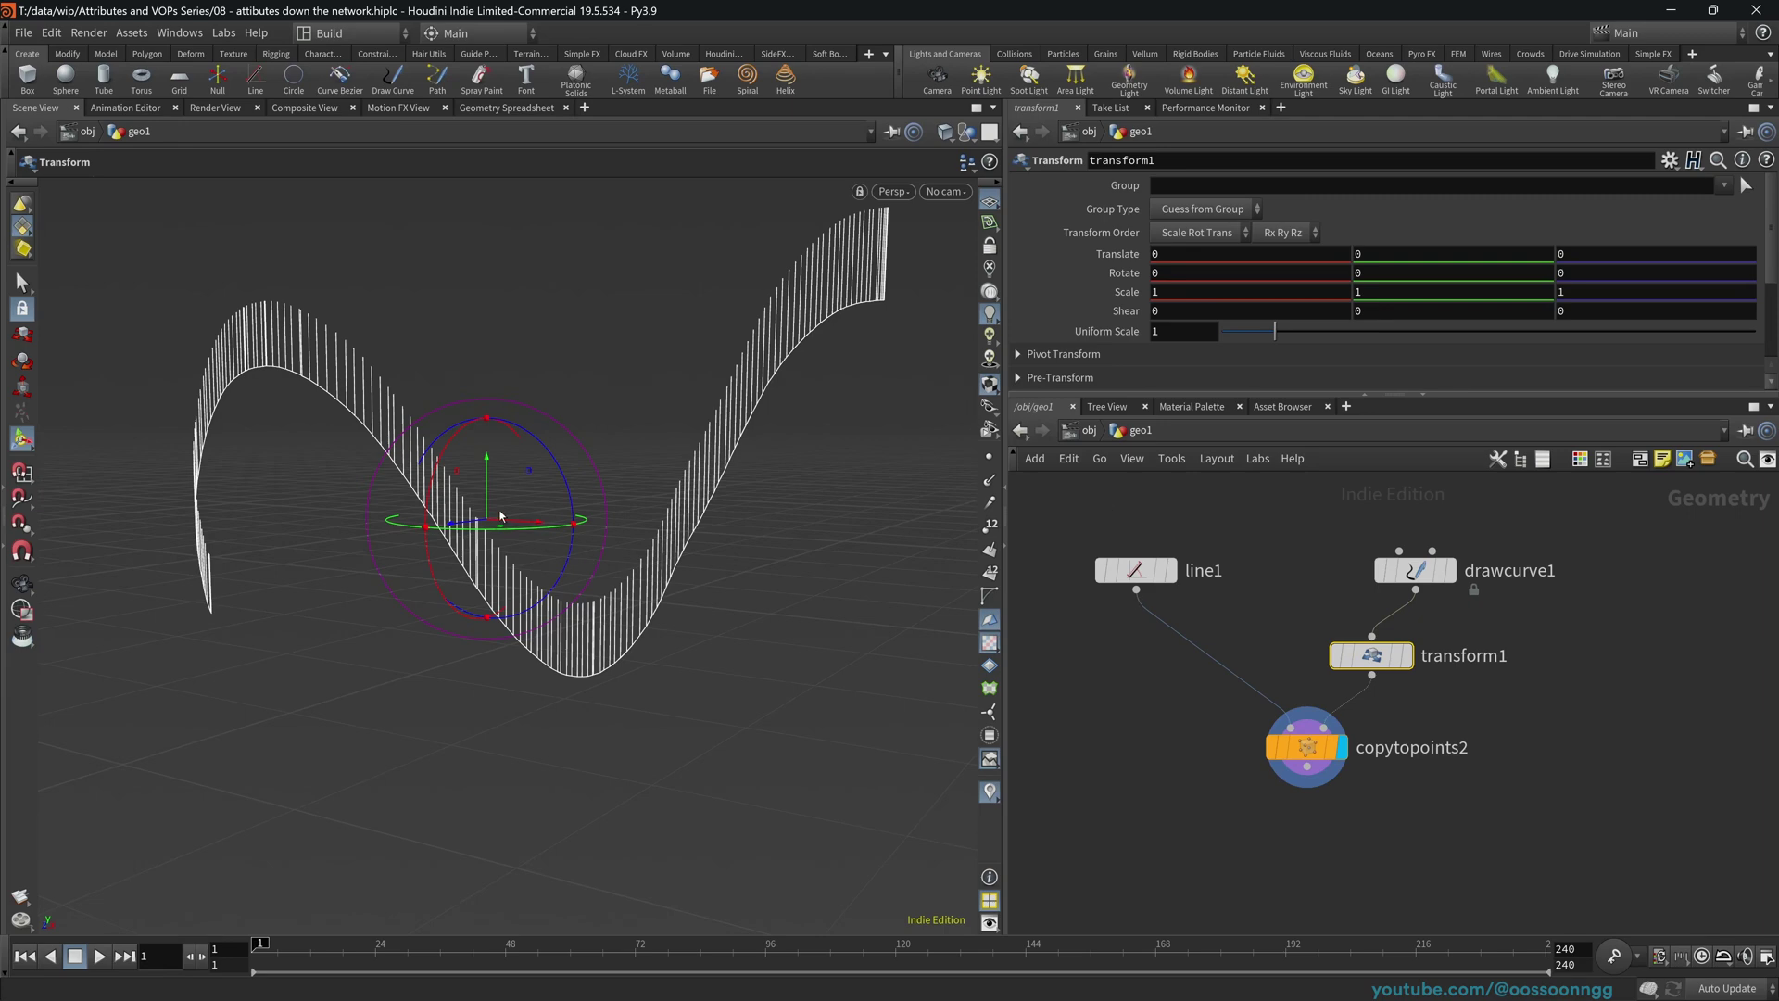
left_click_drag(434, 480, 680, 504)
key("Return")
- Place an Add node below the Line node, wire the Line into it and display it
left_click_drag(1260, 748, 1304, 824)
middle_click_drag(1304, 824, 1452, 821)
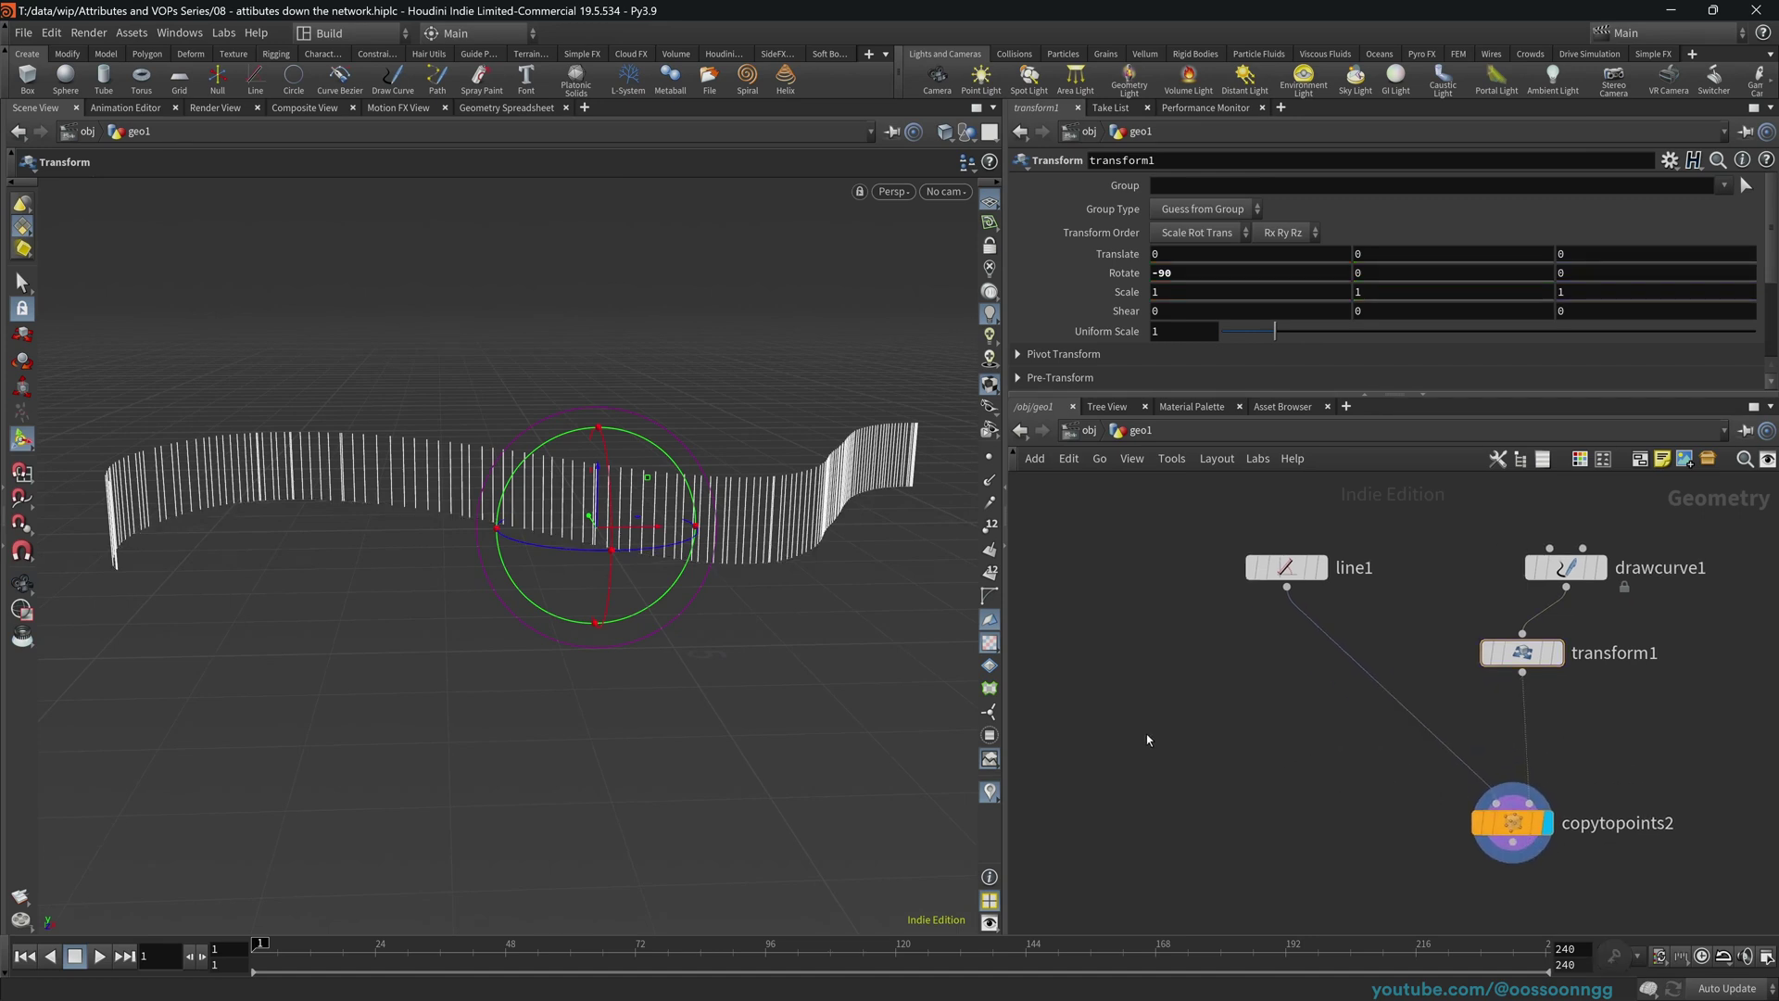
key("Tab")
type("add")
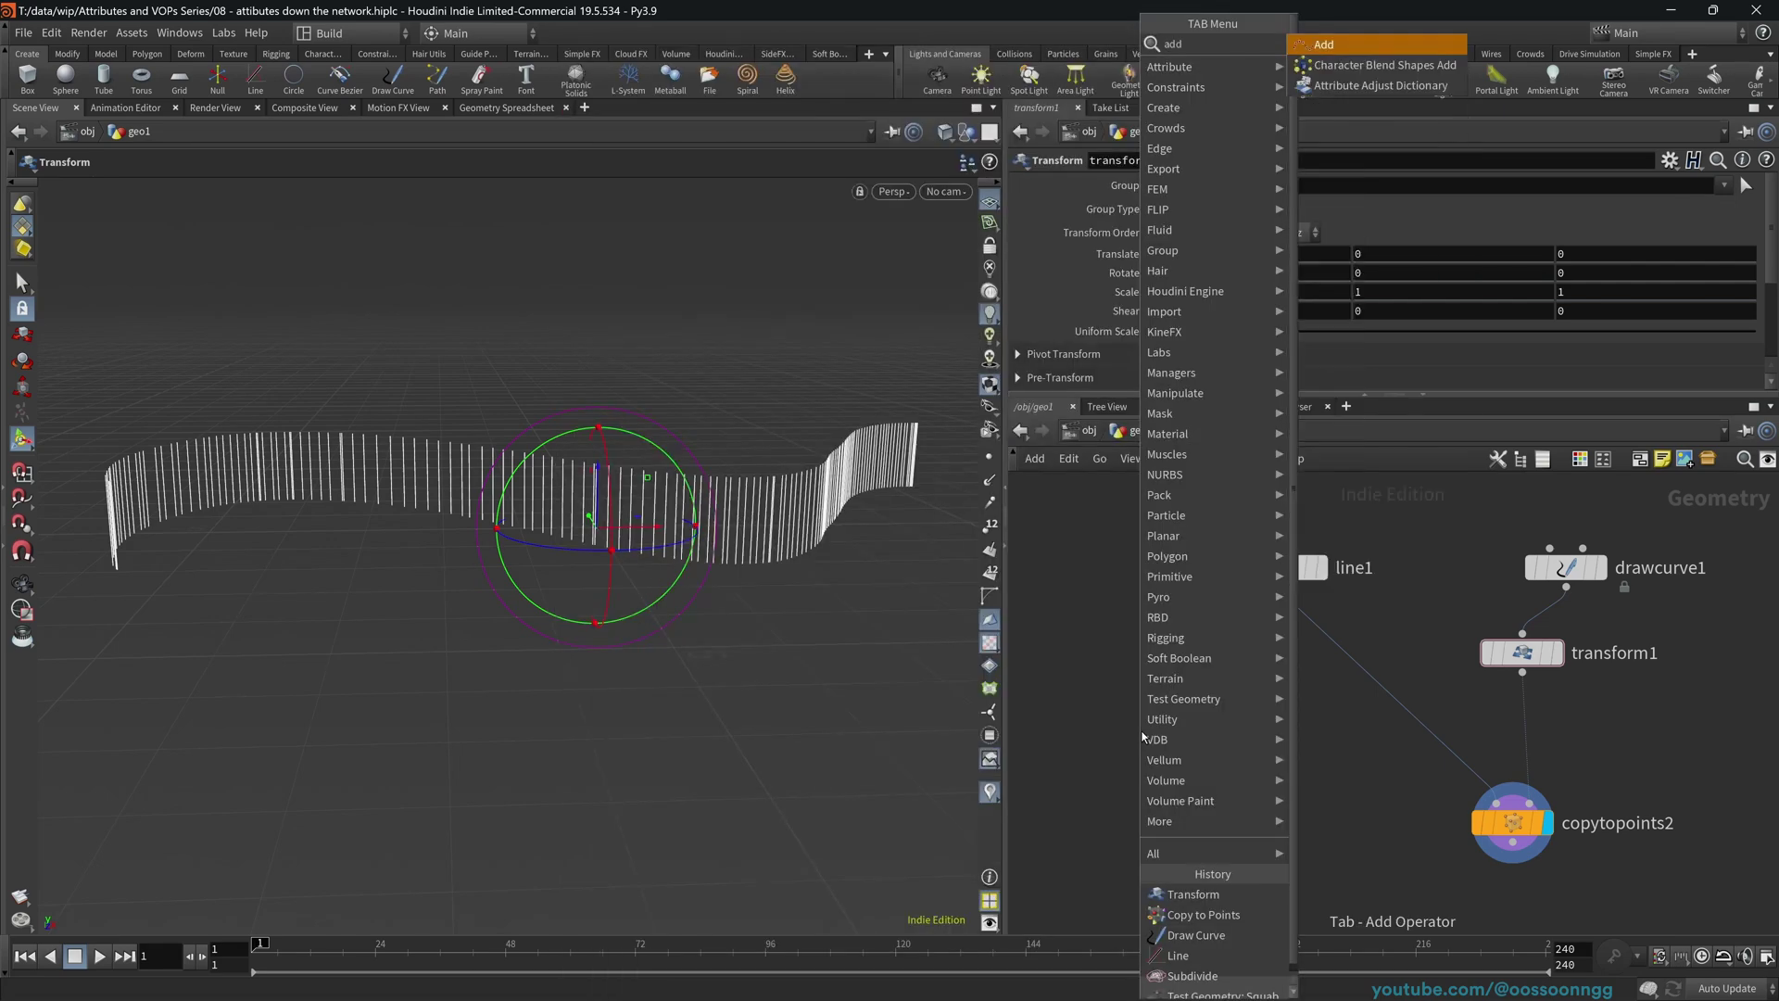
key("Return")
left_click(1145, 736)
left_click_drag(1138, 710, 1287, 587)
left_click(1172, 731)
left_click_drag(1153, 738, 1182, 775)
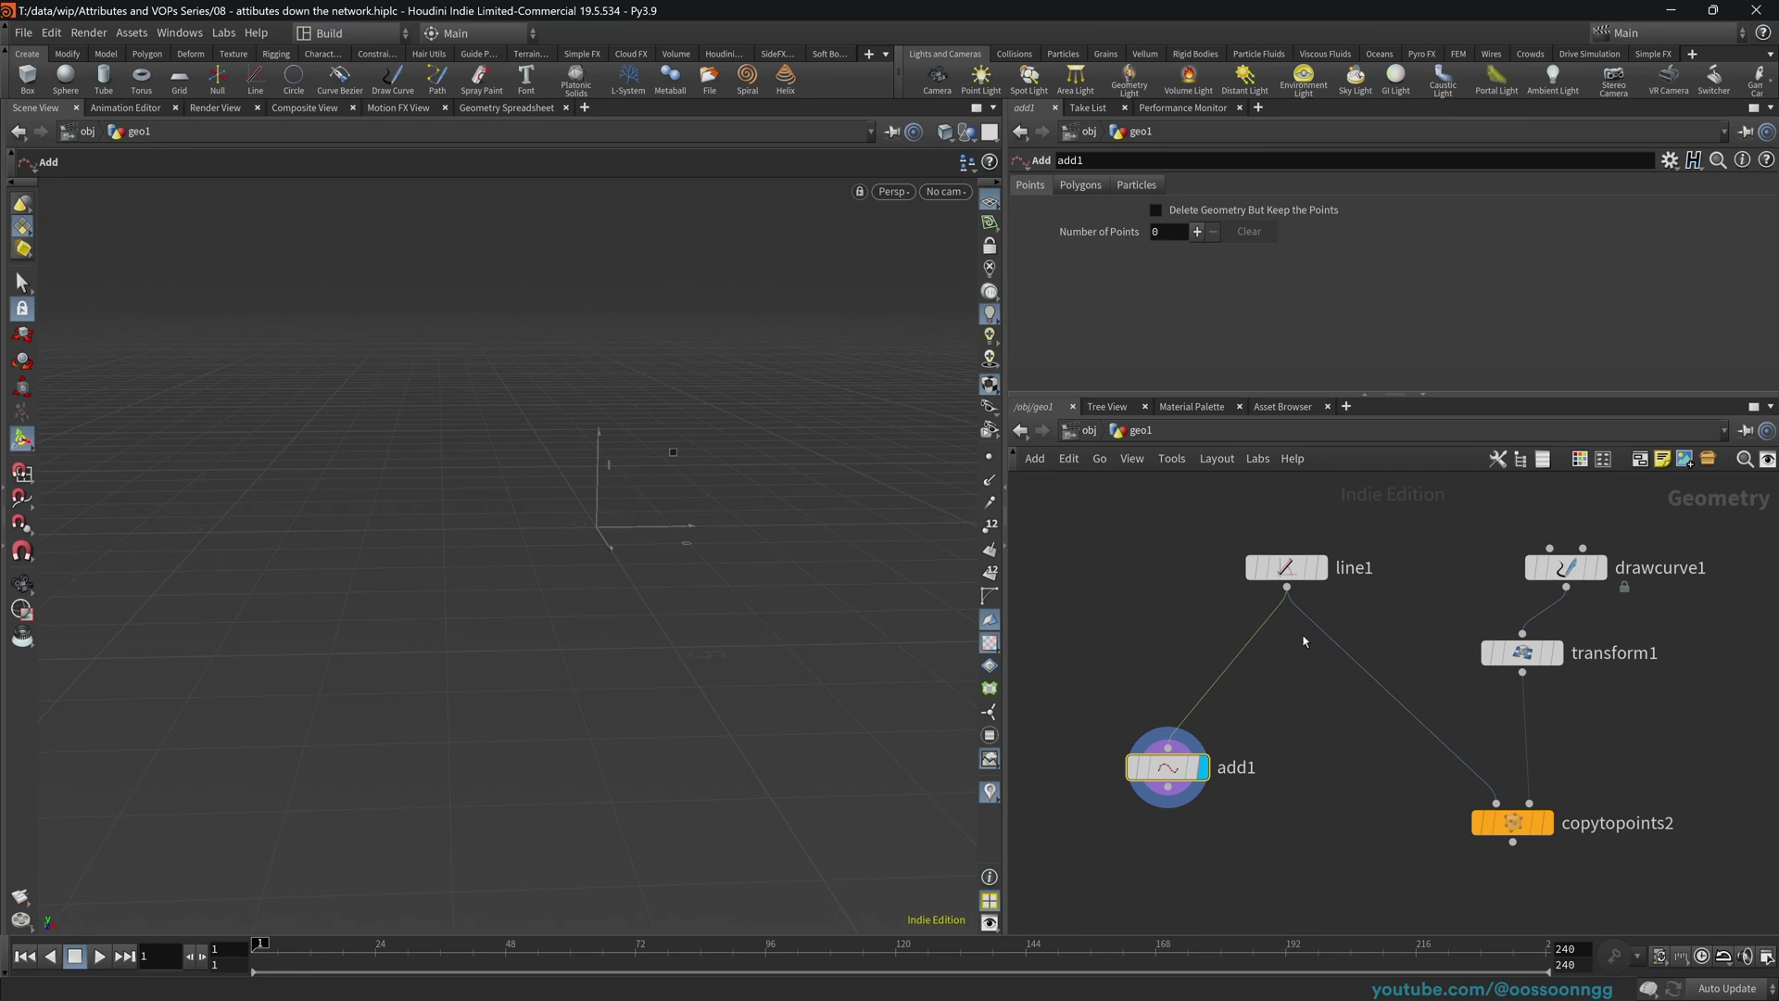
- Rewire the Add node to take its input from the new Copy to Points node, and reposition it below
mouse_move(1325, 604)
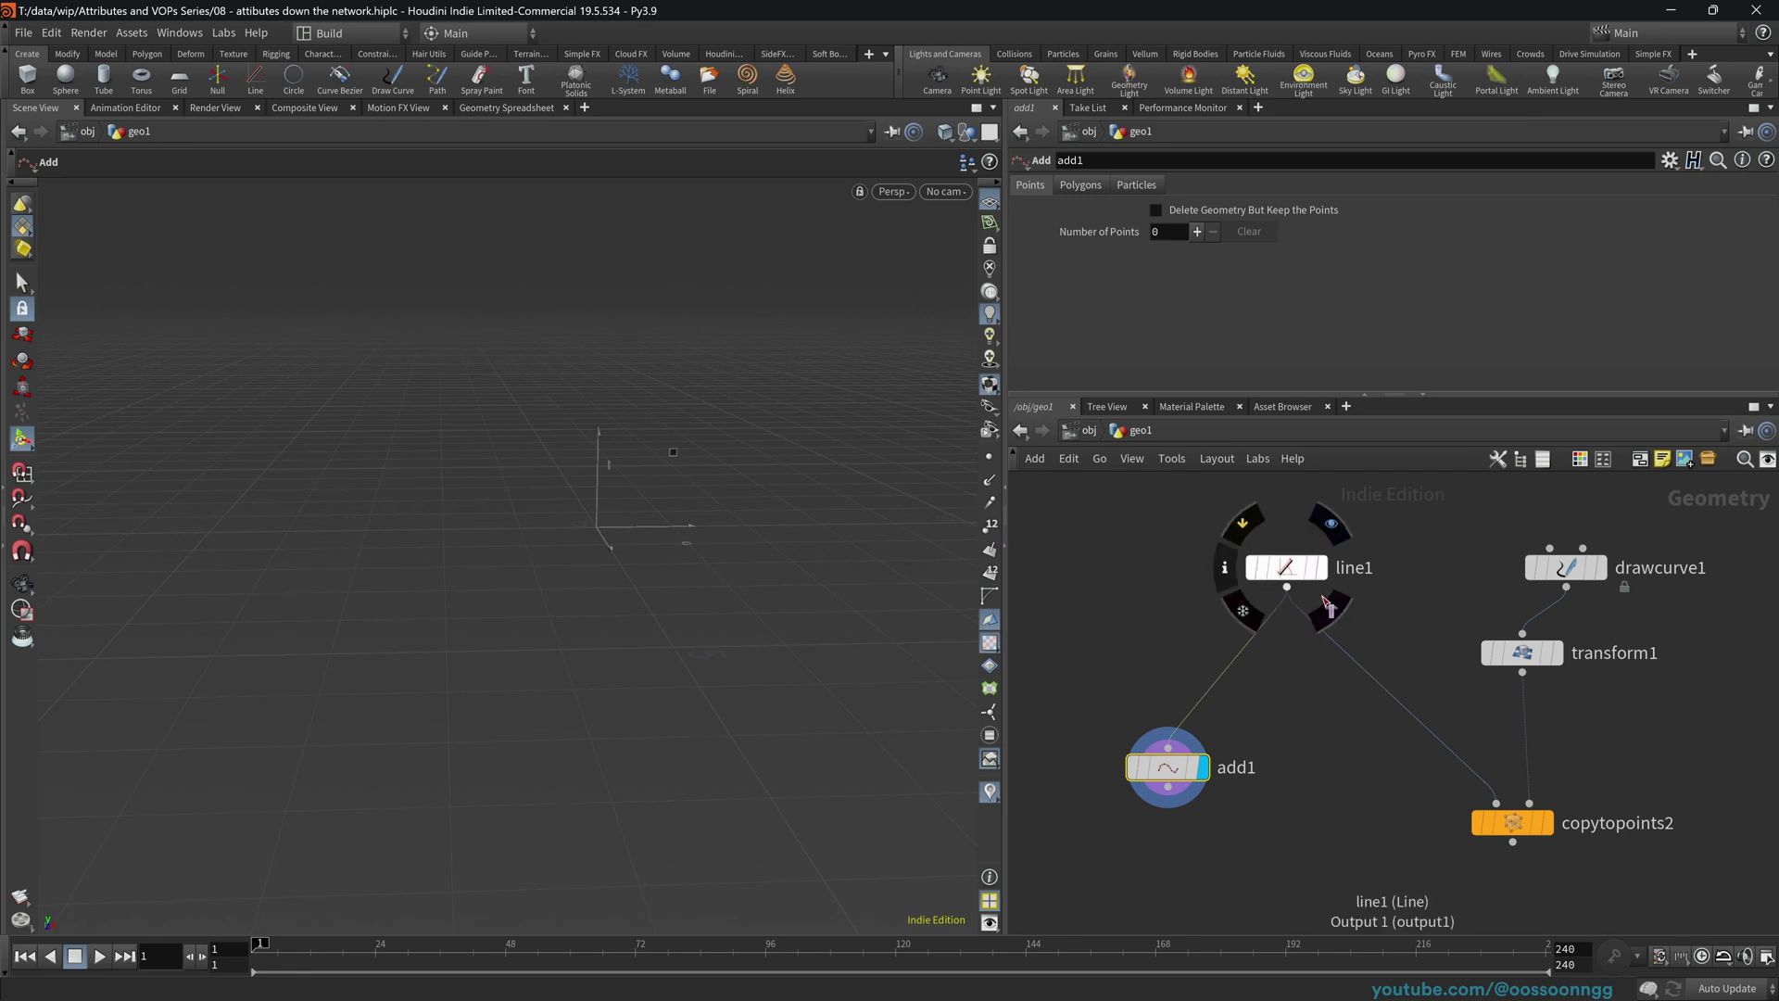
middle_click_drag(1287, 798, 1243, 773)
left_click_drag(1133, 745, 1468, 818)
left_click_drag(1188, 873, 1234, 853)
- Set the Add node to build polygons By Group from all points of the copied lines
left_click(1103, 187)
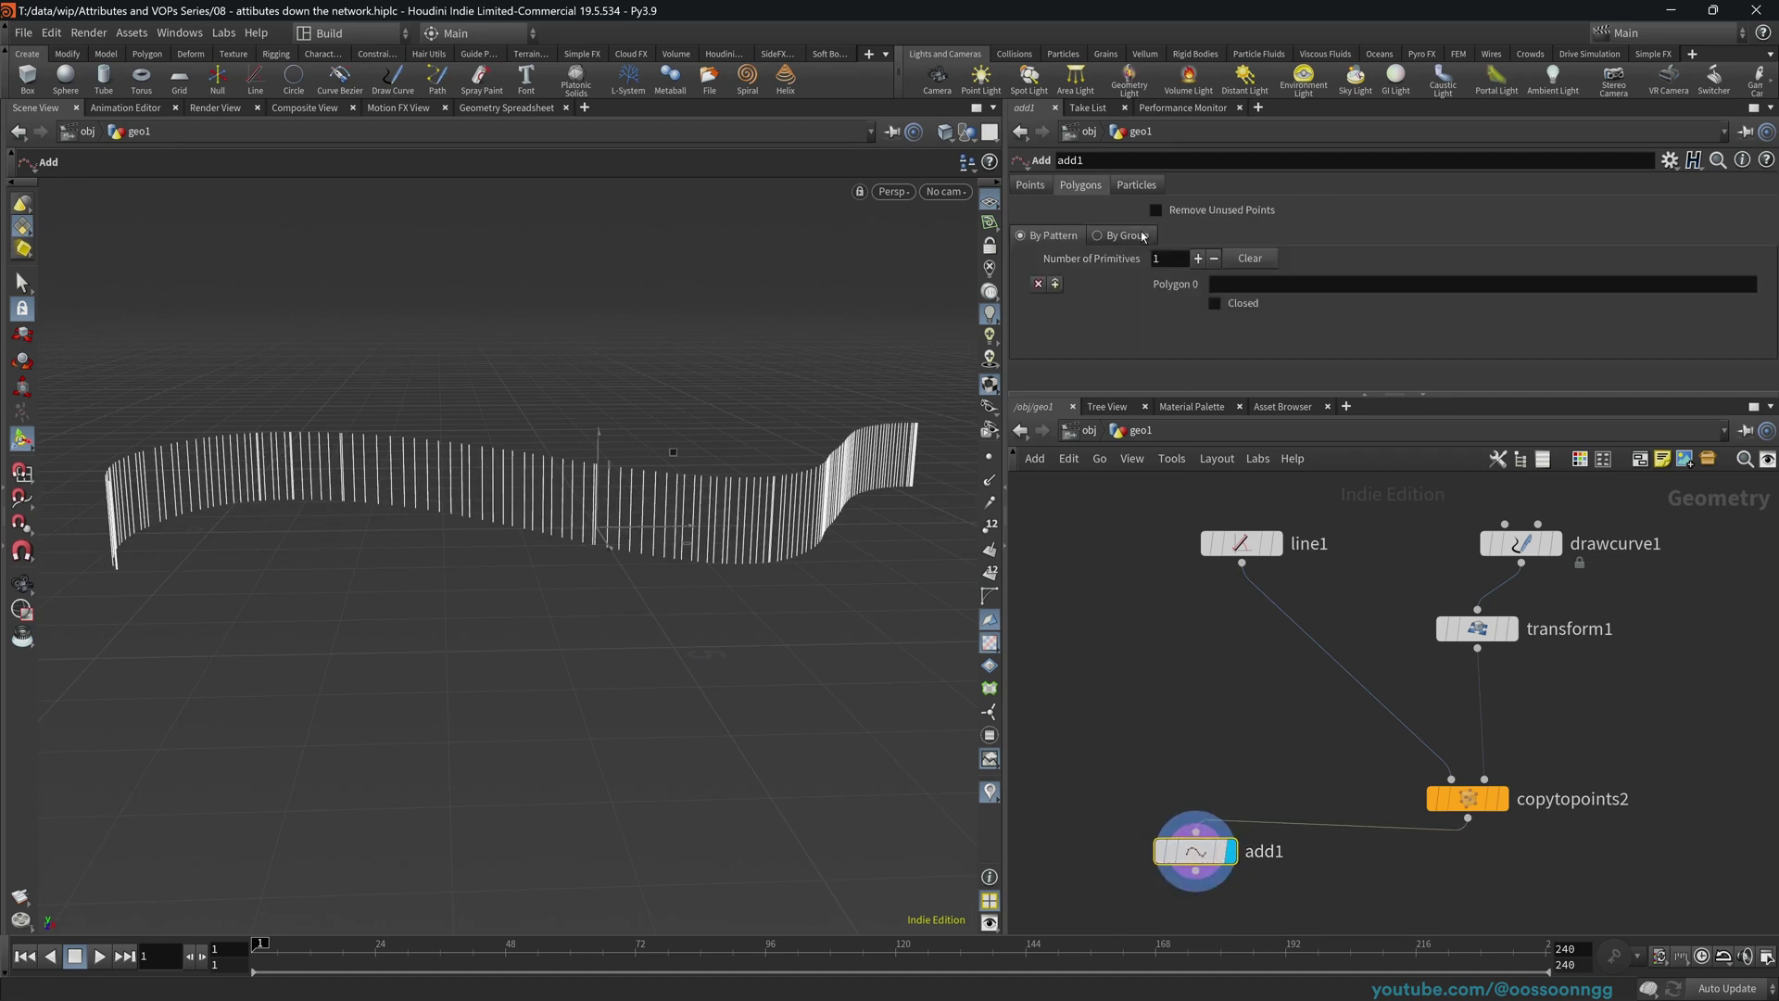
left_click(1139, 236)
right_click_drag(305, 477, 770, 436, "alt")
left_click_drag(770, 435, 709, 456)
key("Return")
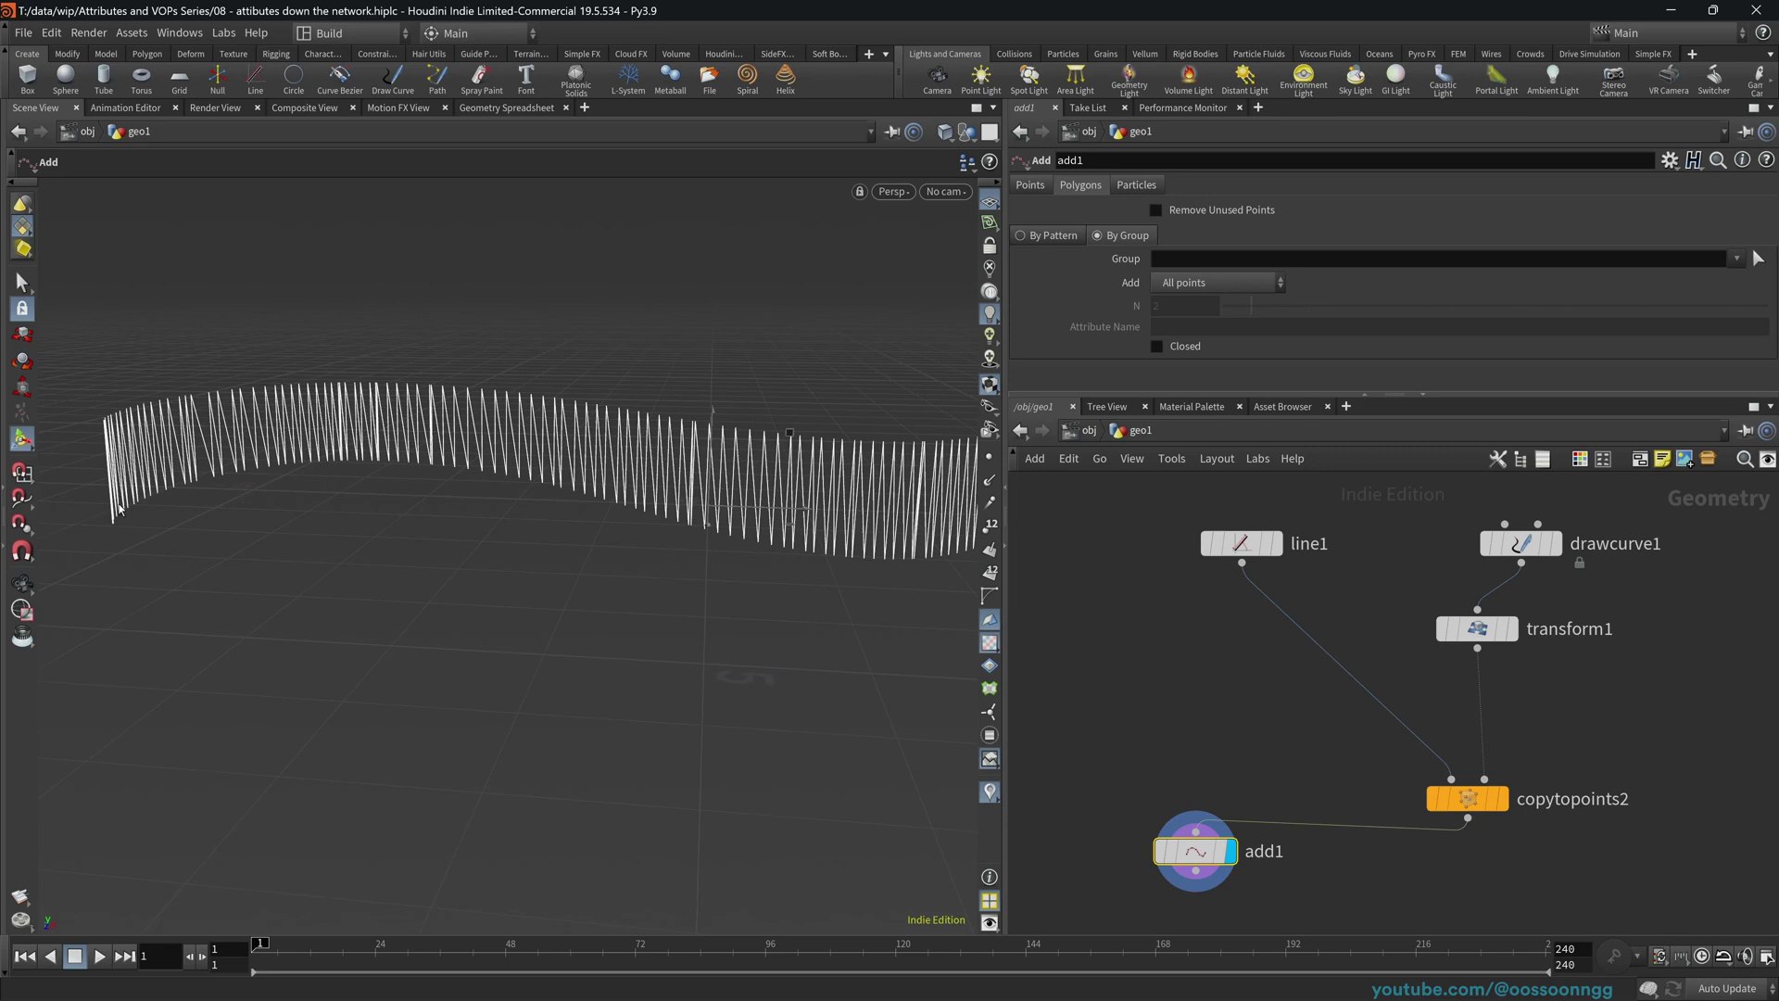
- Display the Line node with points and point numbers shown, and set its number of points to 4
left_click(1276, 543)
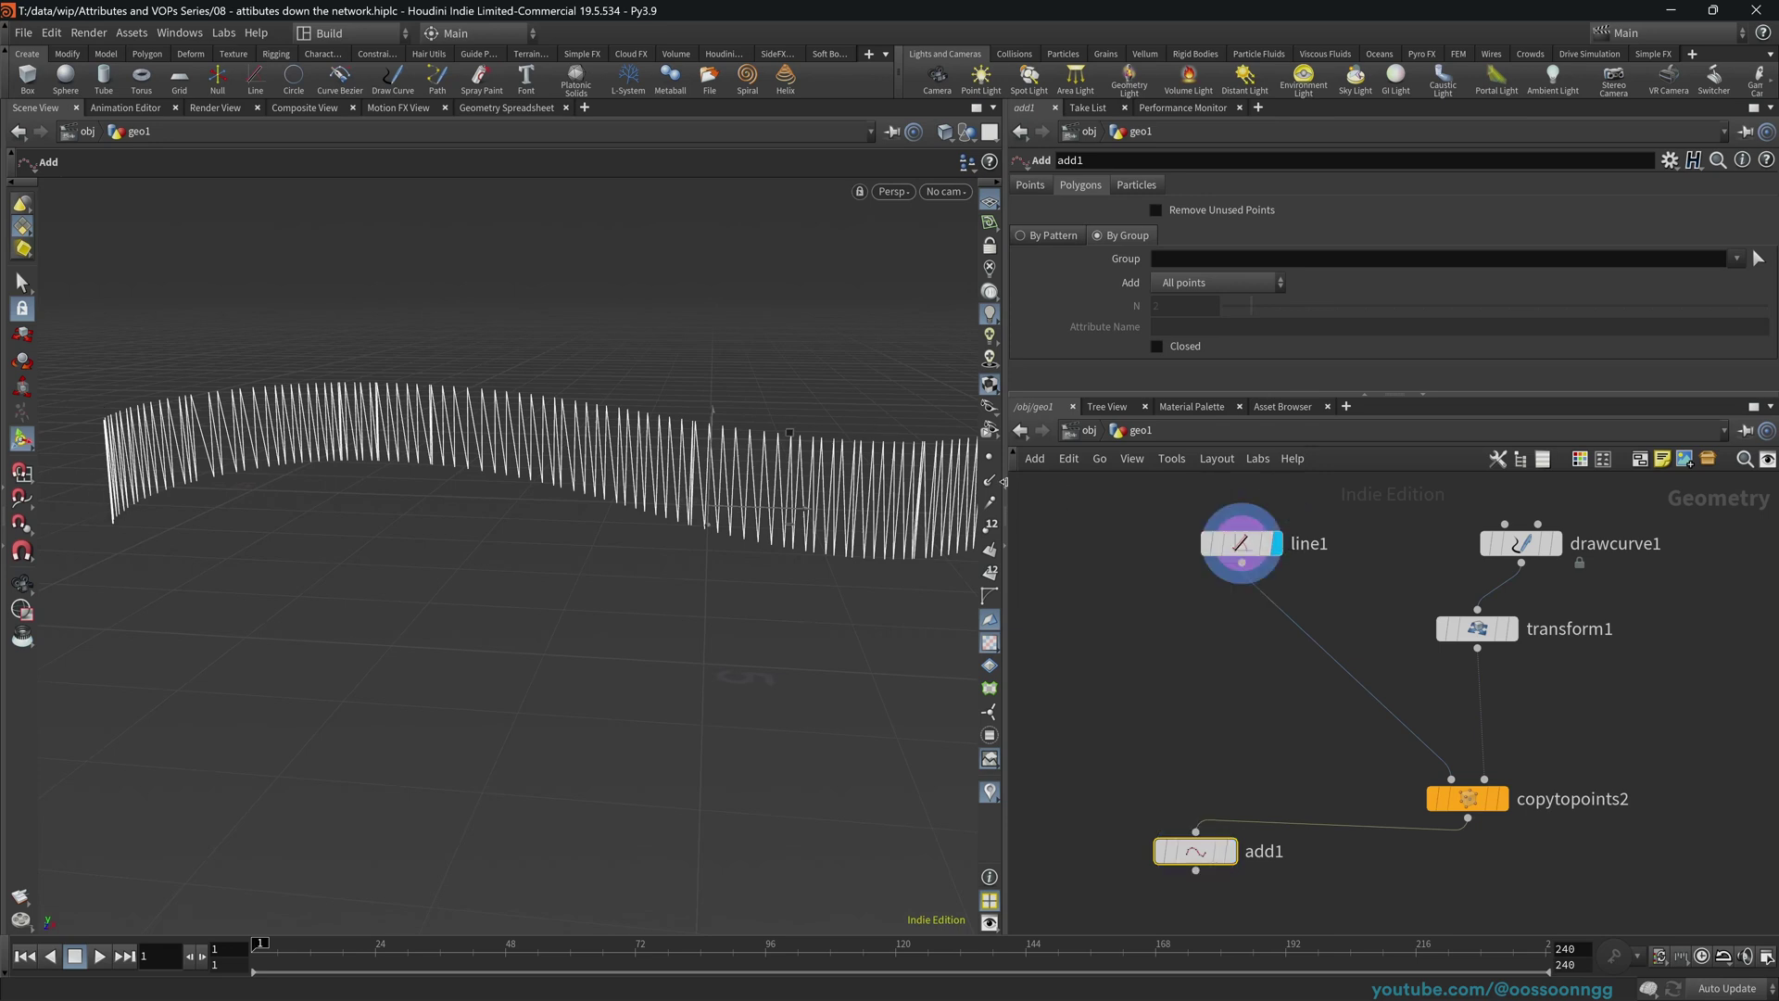
left_click(1236, 542)
mouse_move(675, 449)
left_mouse_down("alt")
mouse_move(917, 421)
mouse_move(662, 437)
left_mouse_up("alt")
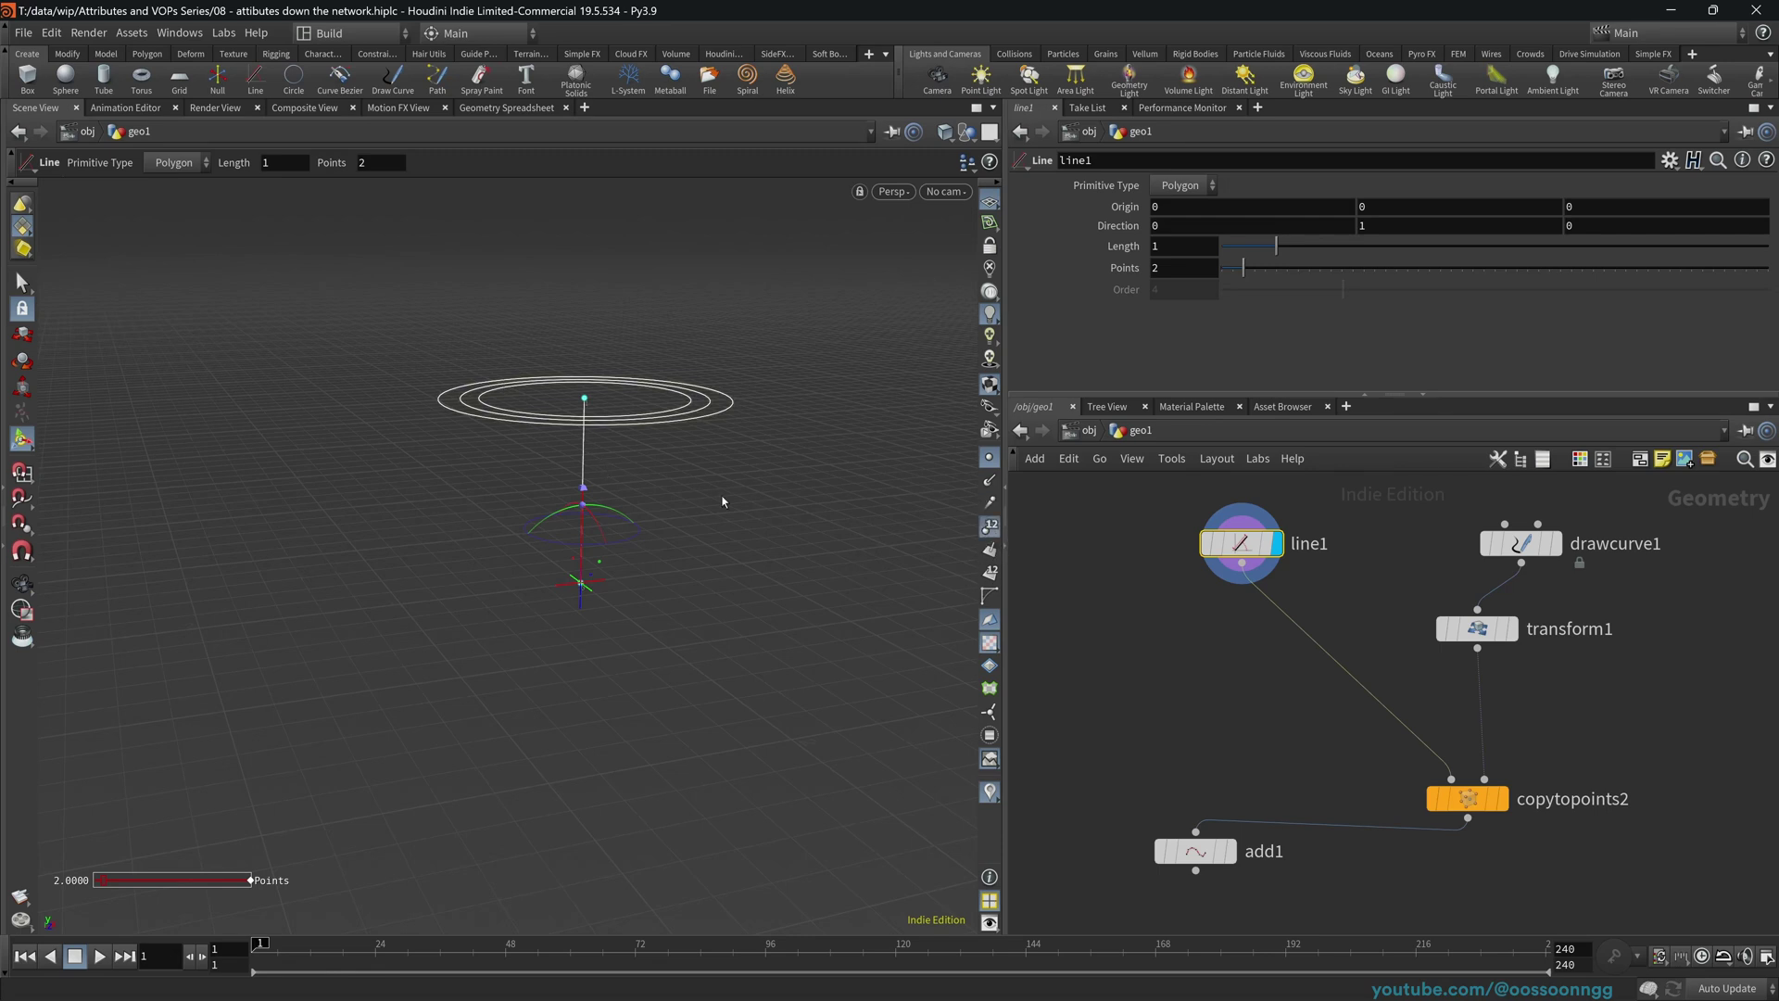
right_click_drag(619, 425, 898, 410, "alt")
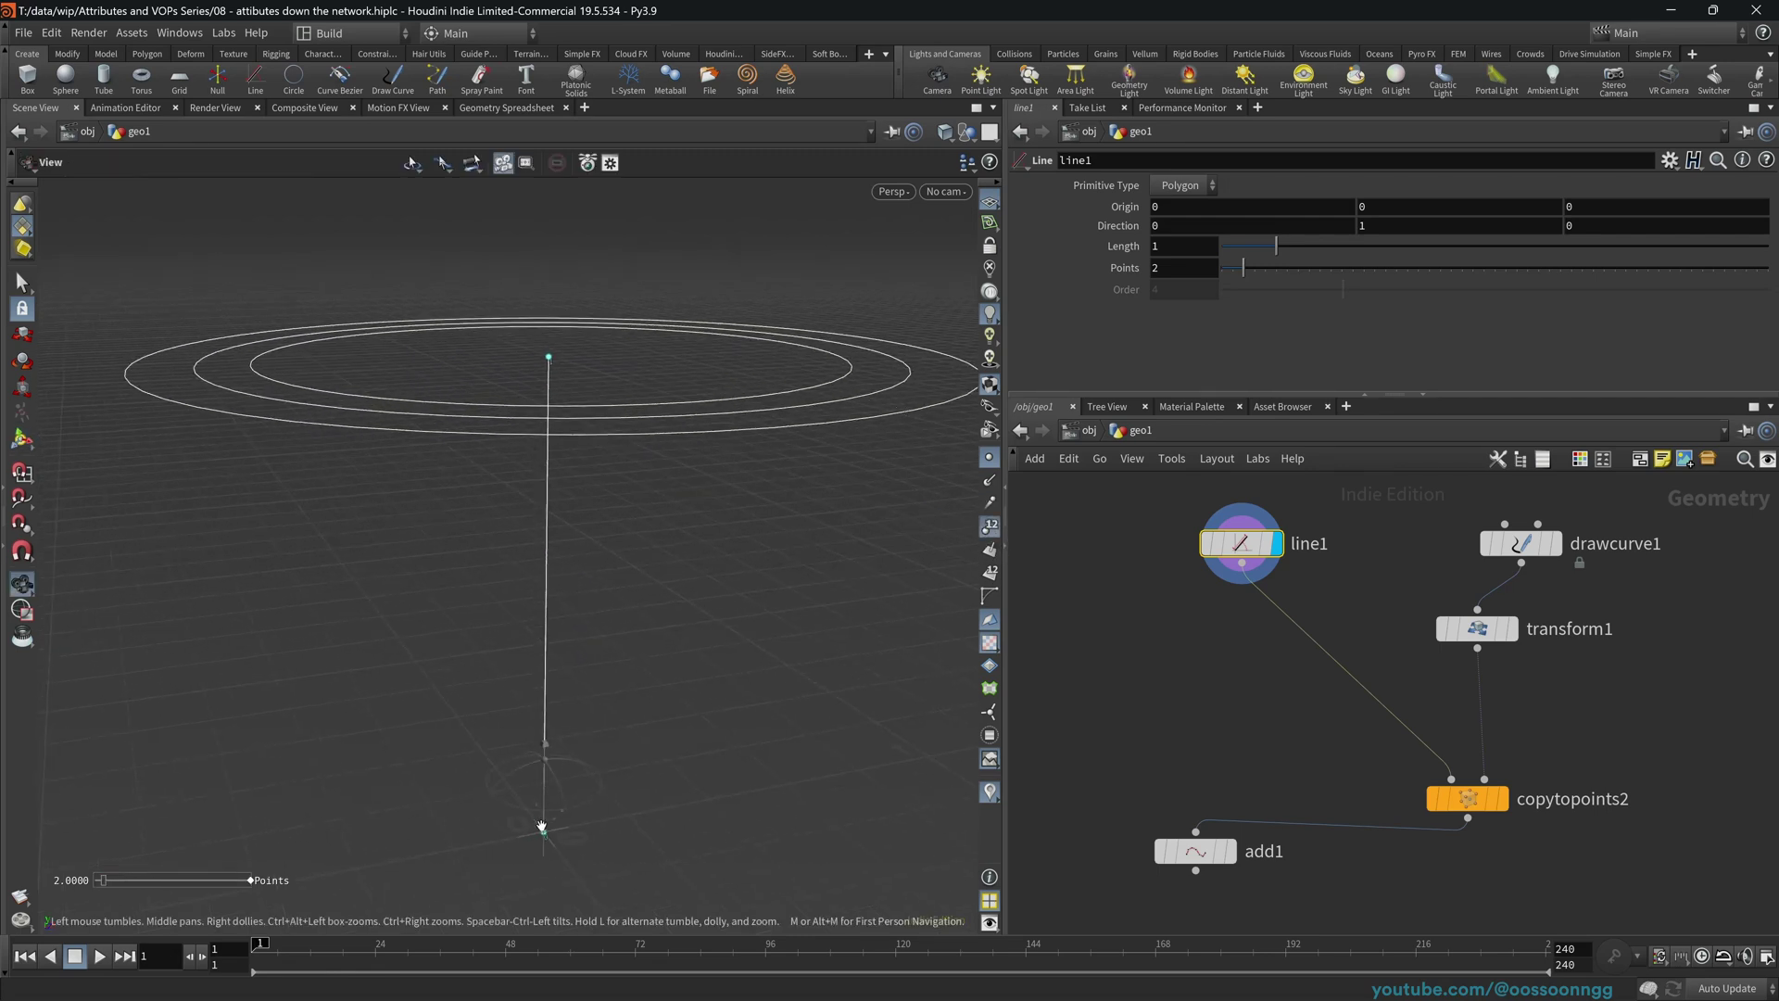
key("Return")
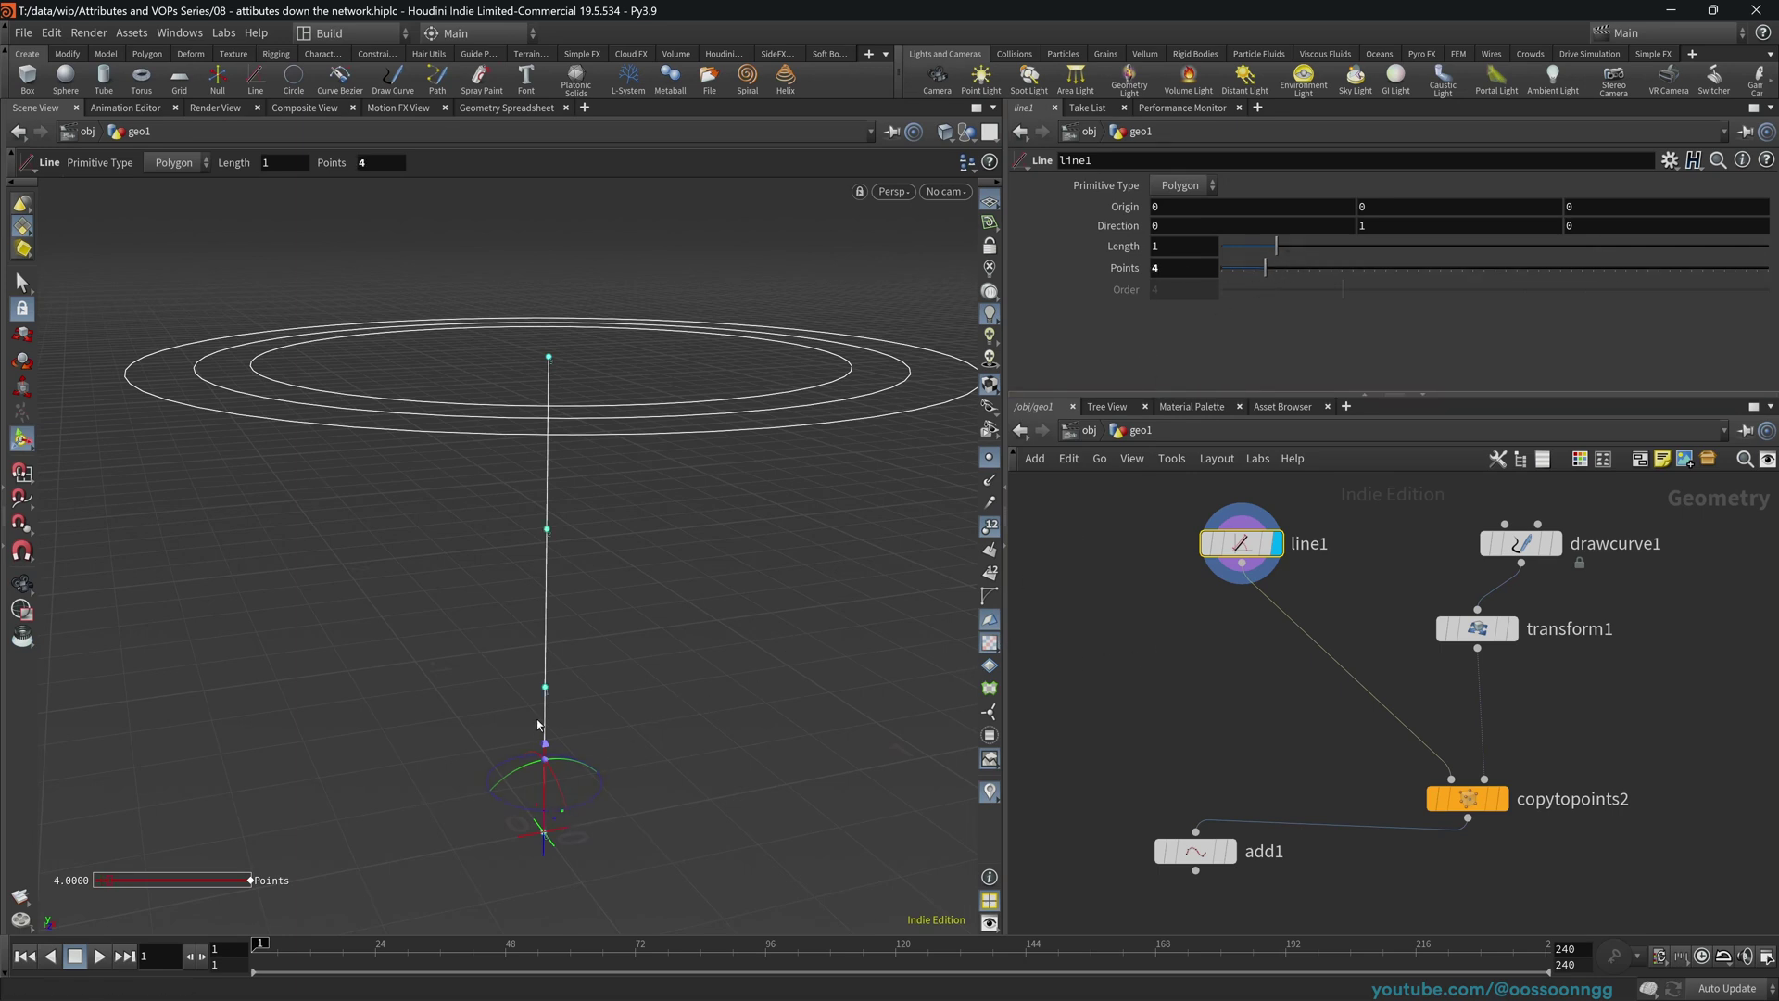
- Display the new Copy to Points node and examine the point numbering along the copied lines
middle_click_drag(1189, 690, 1242, 642)
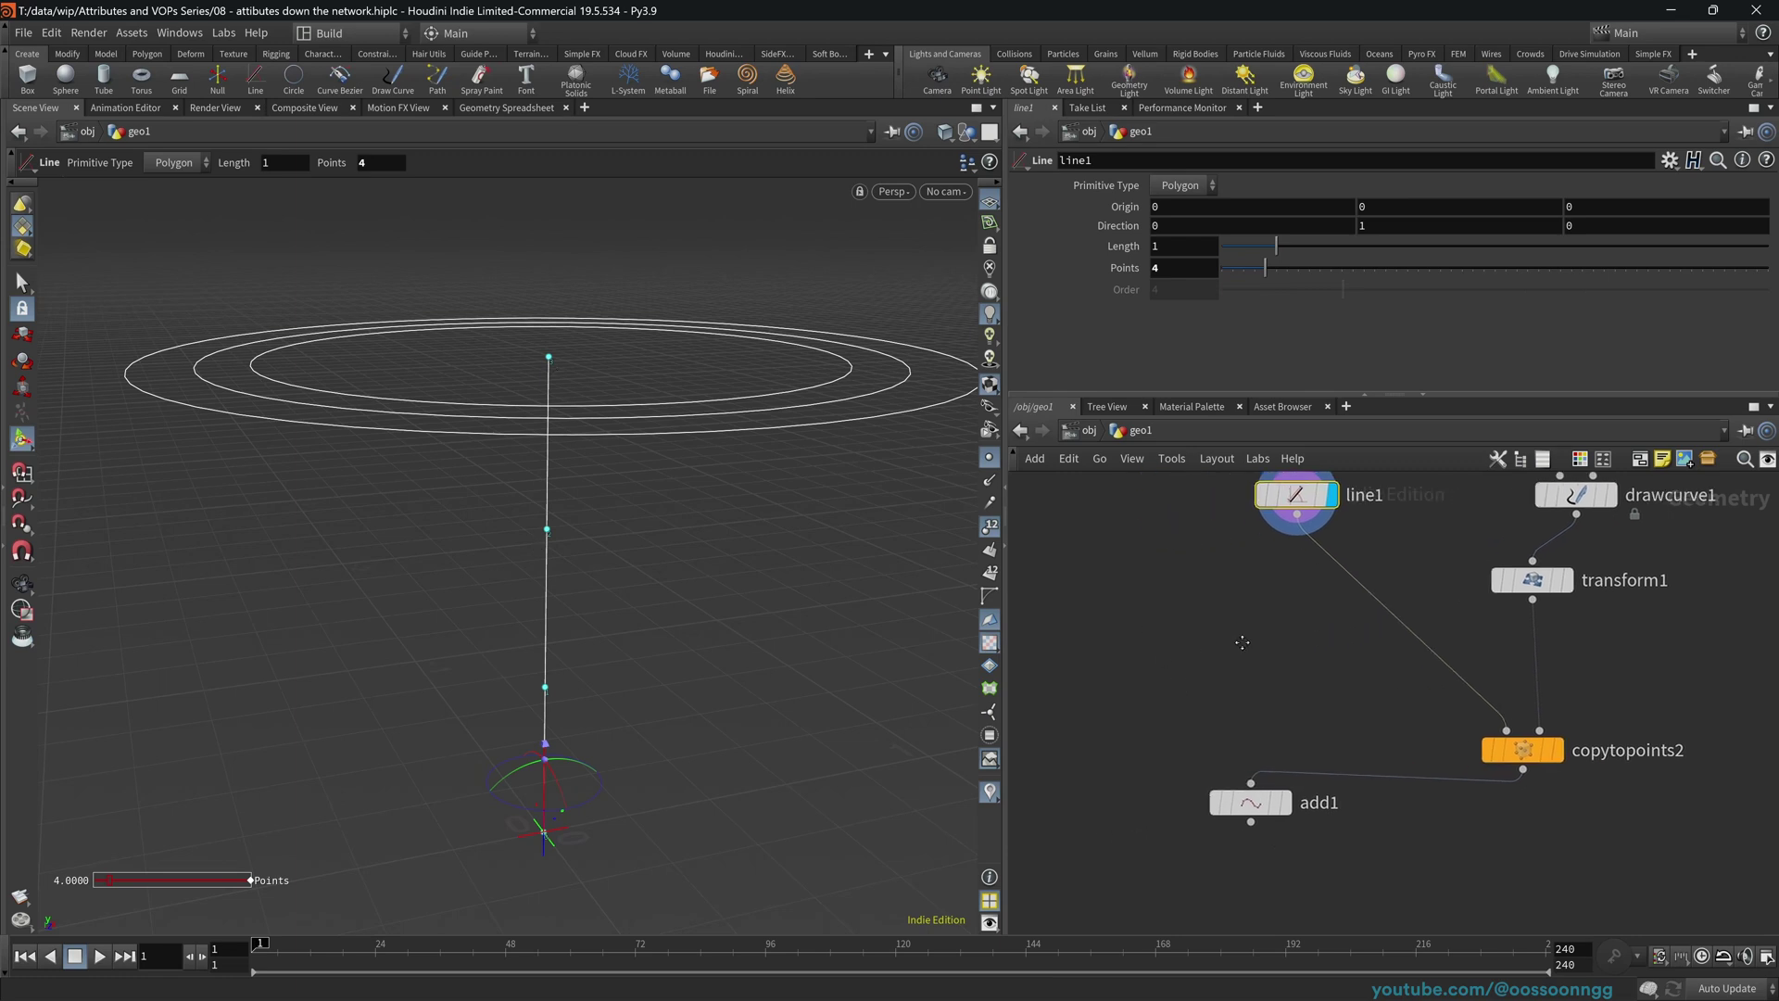
left_click(1559, 751)
right_click_drag(760, 688, 837, 619)
left_click_drag(836, 619, 643, 341)
middle_click_drag(643, 341, 584, 534)
middle_click_drag(745, 635, 492, 586)
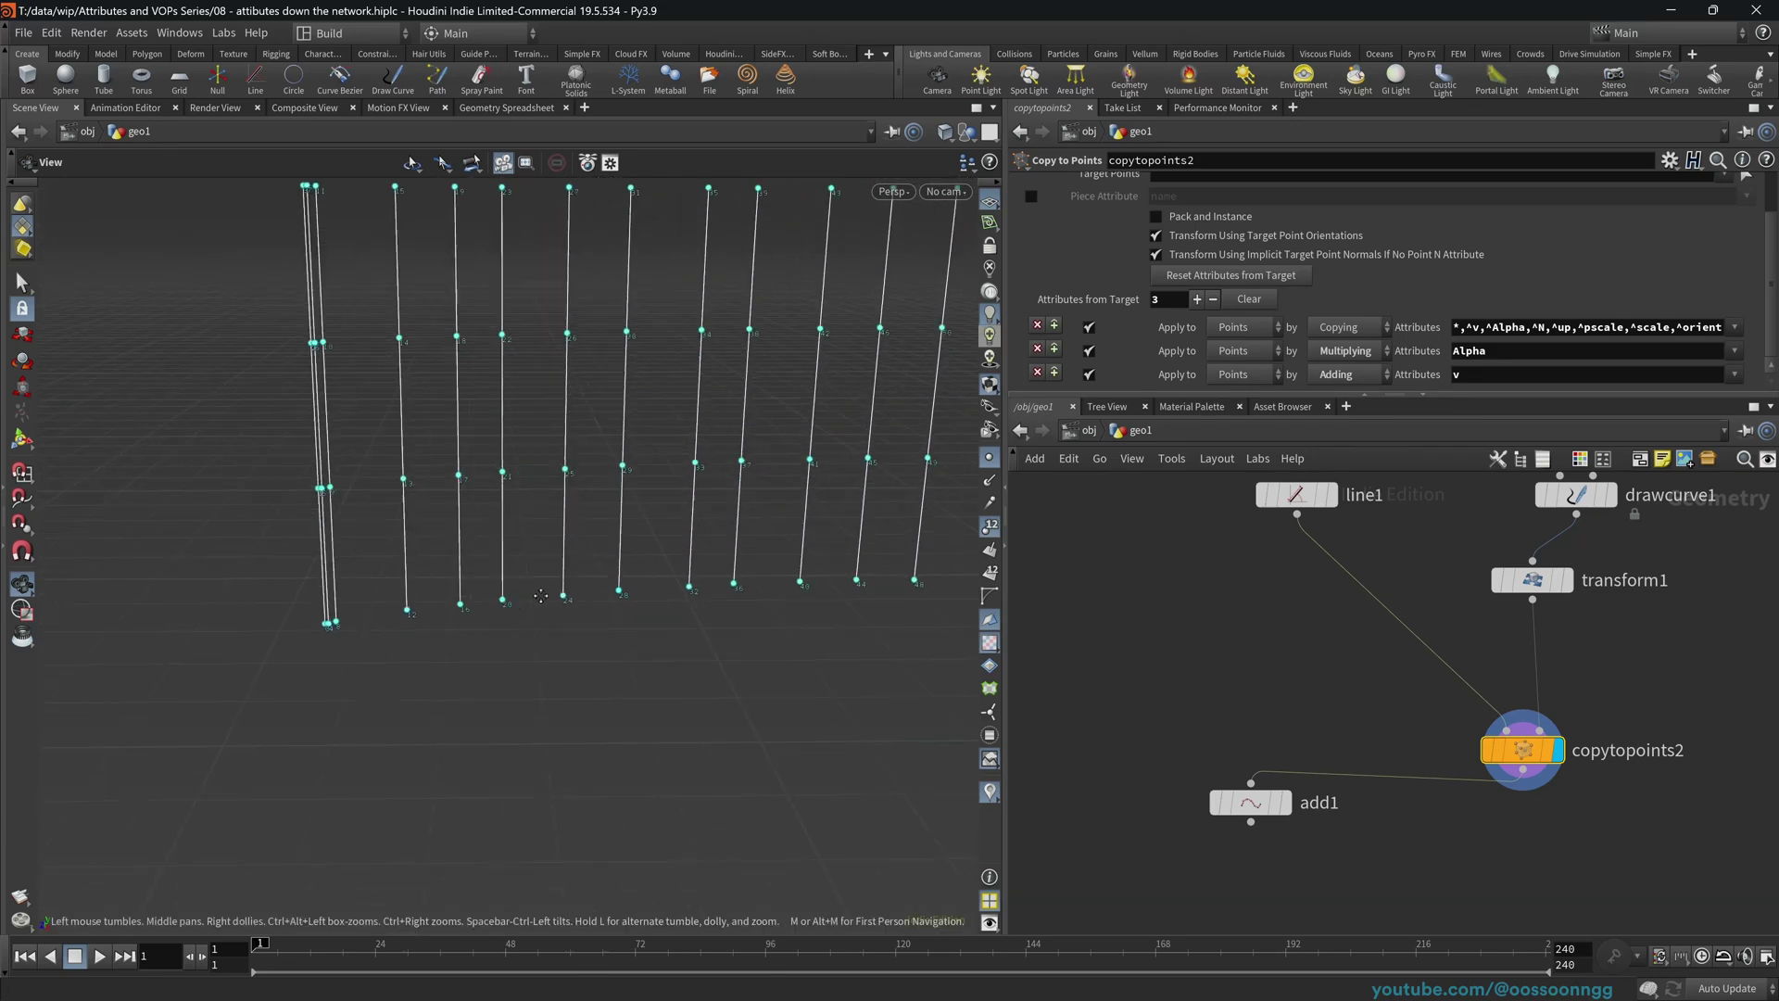
left_click_drag(492, 586, 673, 676)
key("Return")
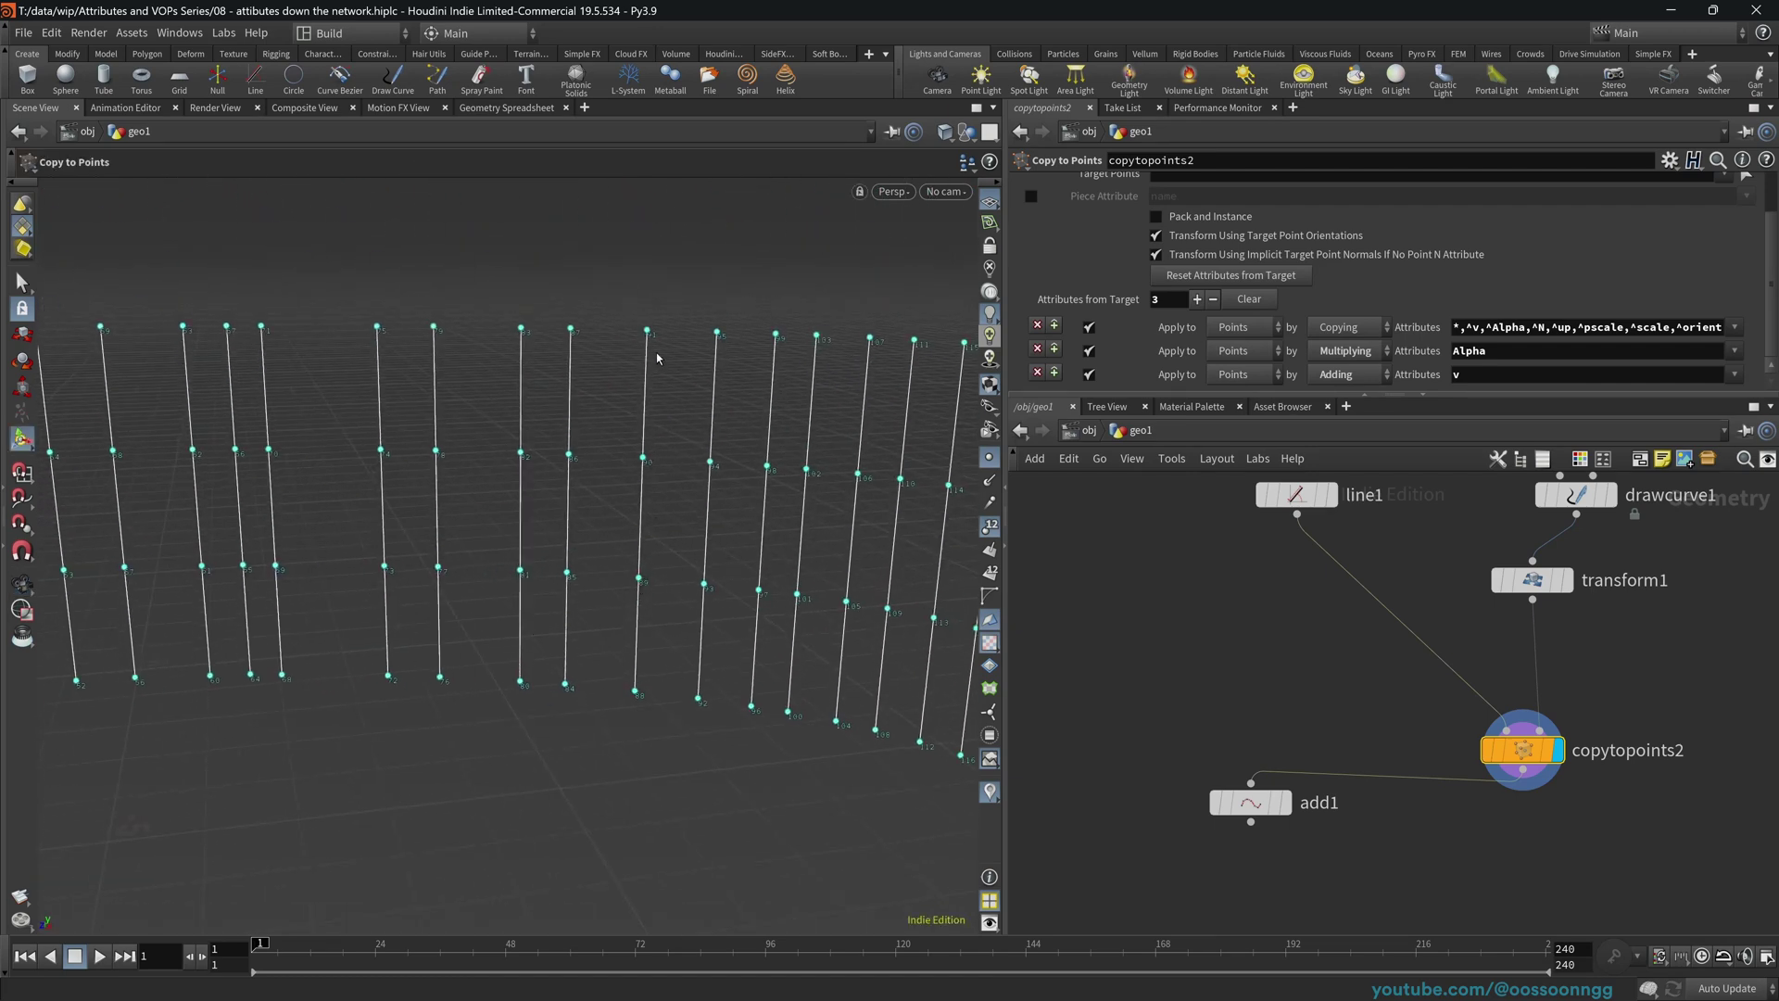
key("Escape")
left_click_drag(849, 568, 556, 574)
- Display the Add node and examine up close how its polyline connects the points of neighbouring copied lines
left_click(1287, 806)
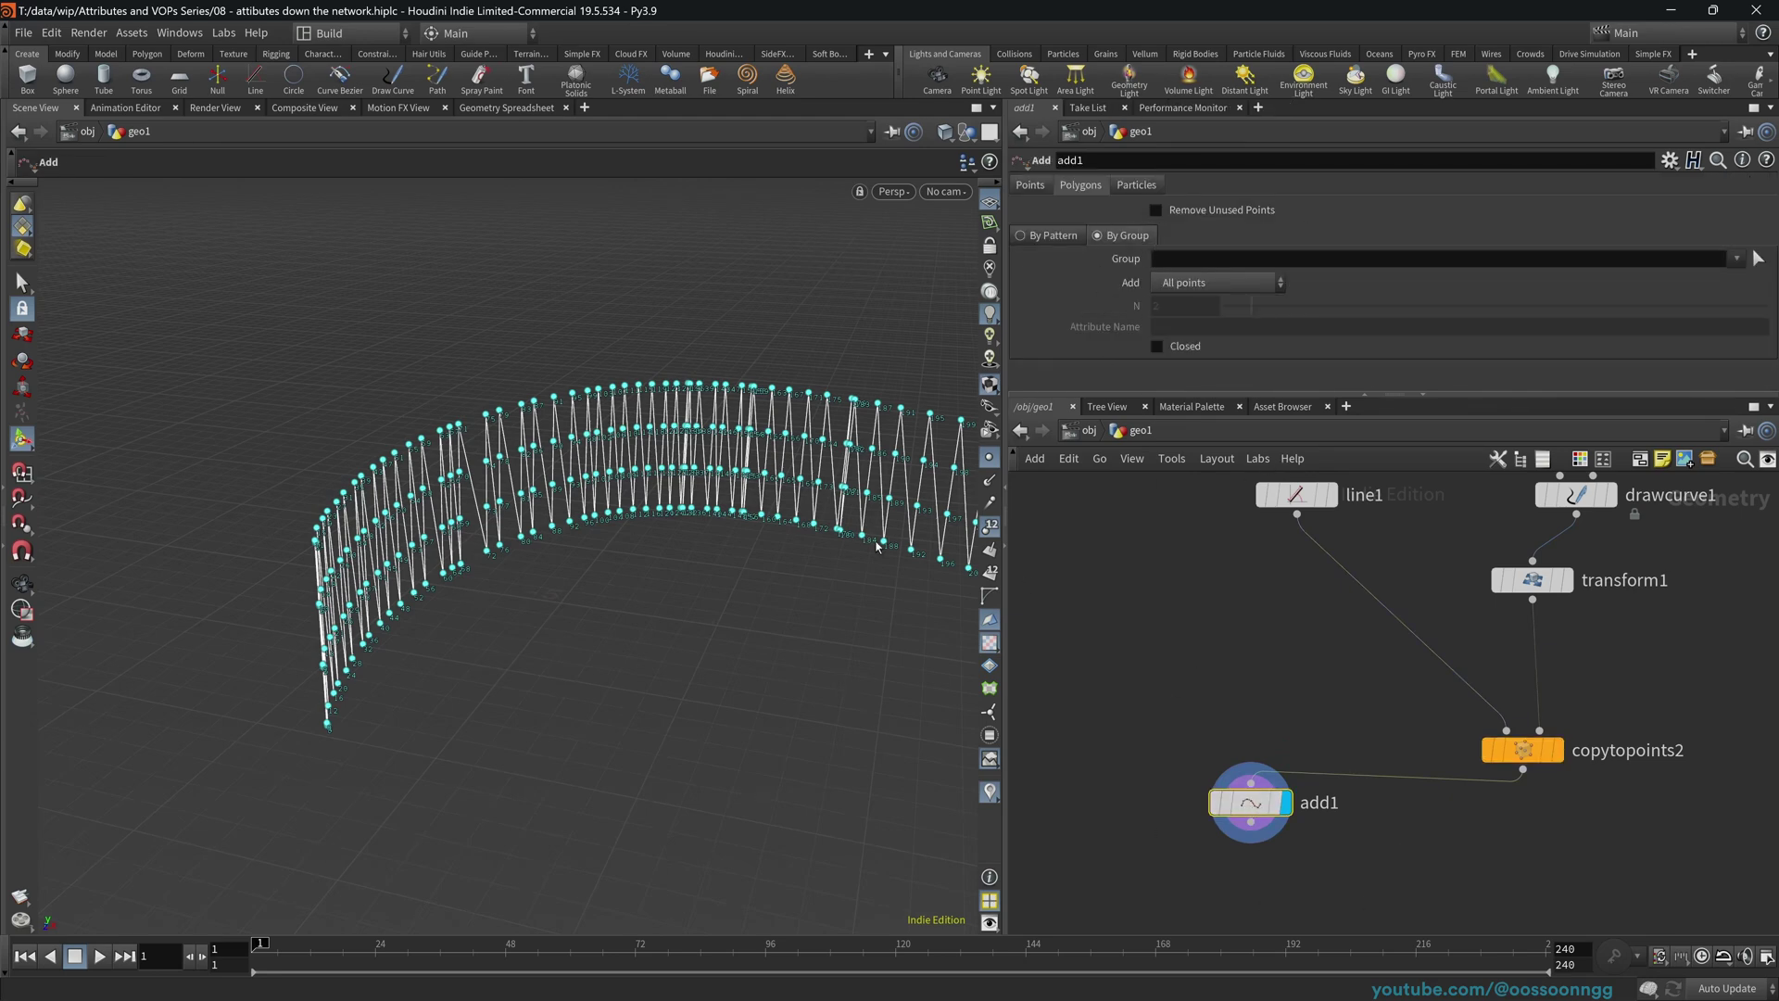
left_click_drag(871, 547, 691, 429)
right_click_drag(692, 429, 792, 384)
left_click_drag(695, 381, 712, 383)
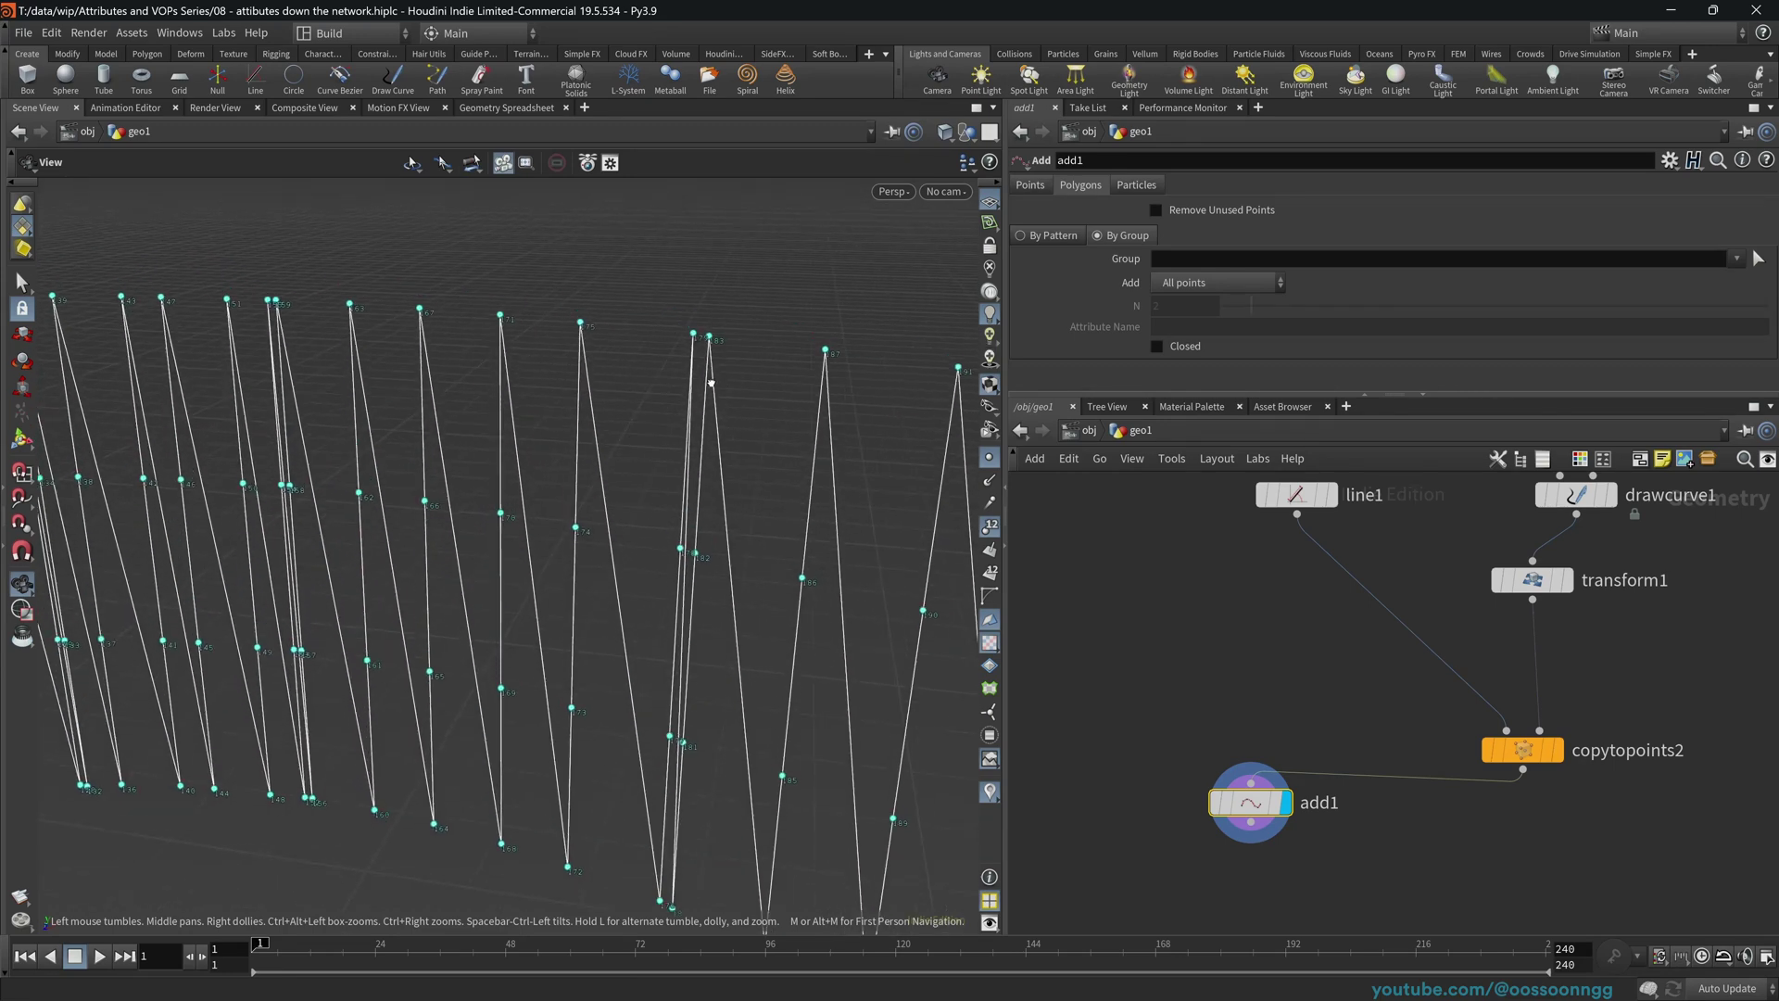
key("Return")
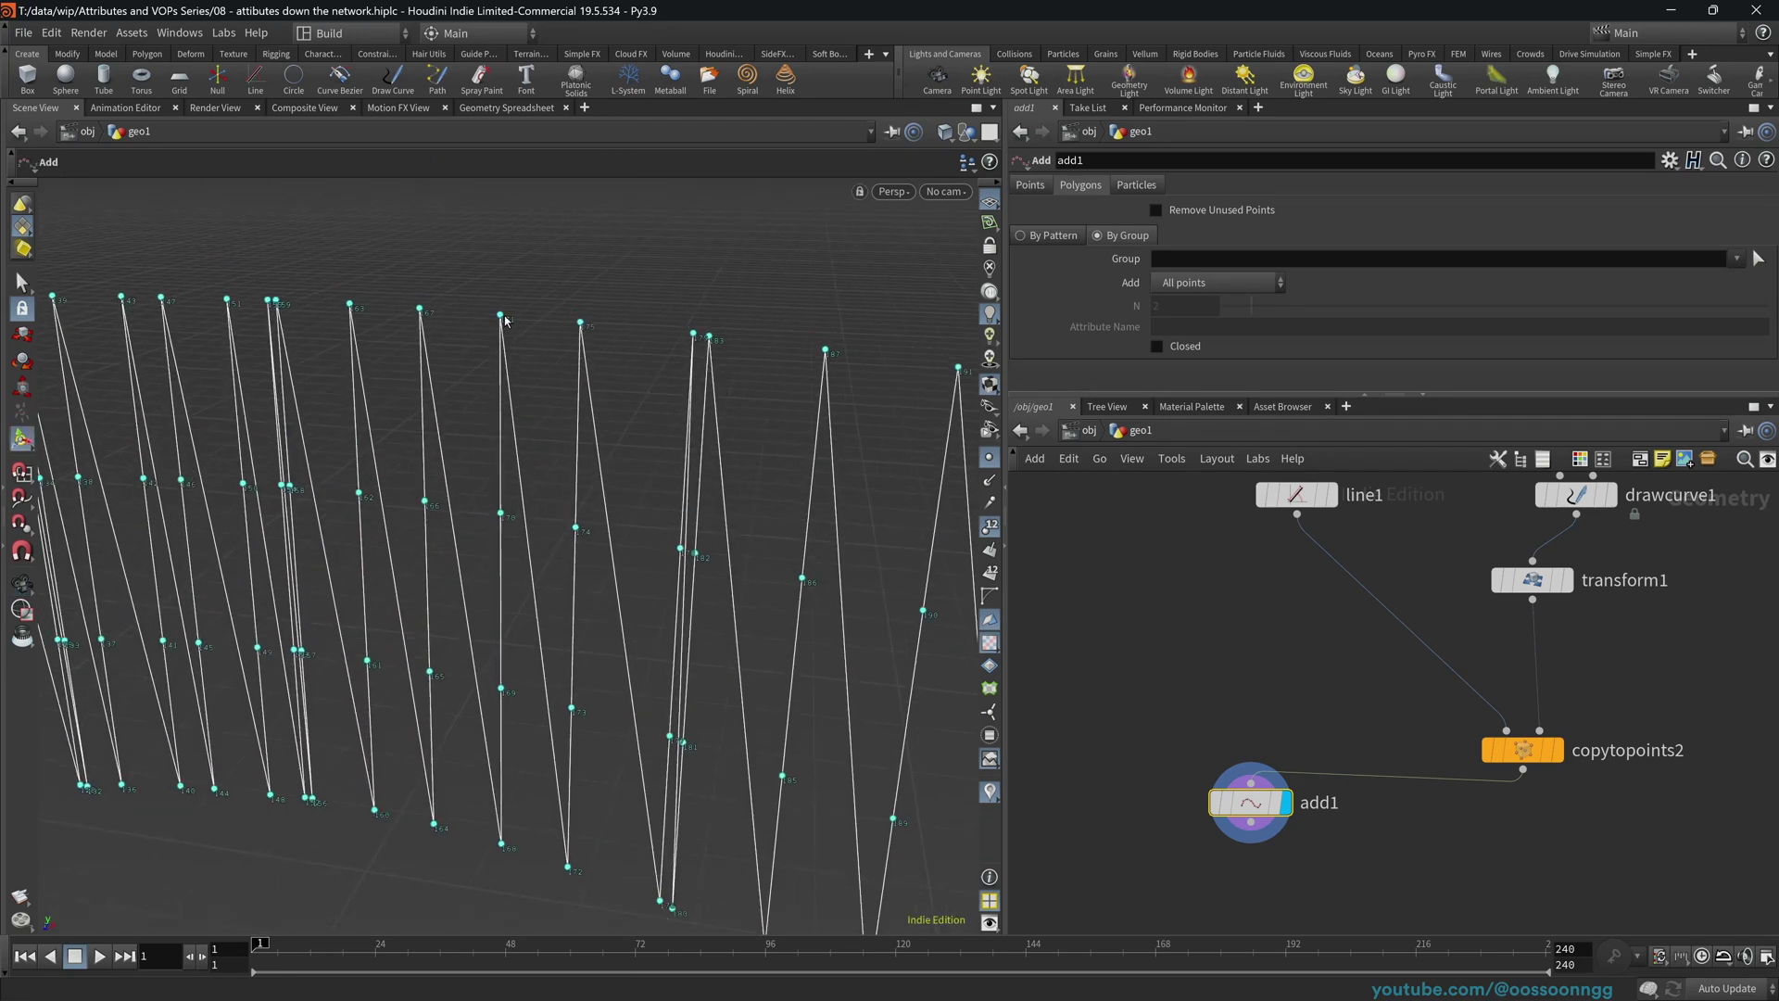
middle_click_drag(585, 911, 633, 675, "alt")
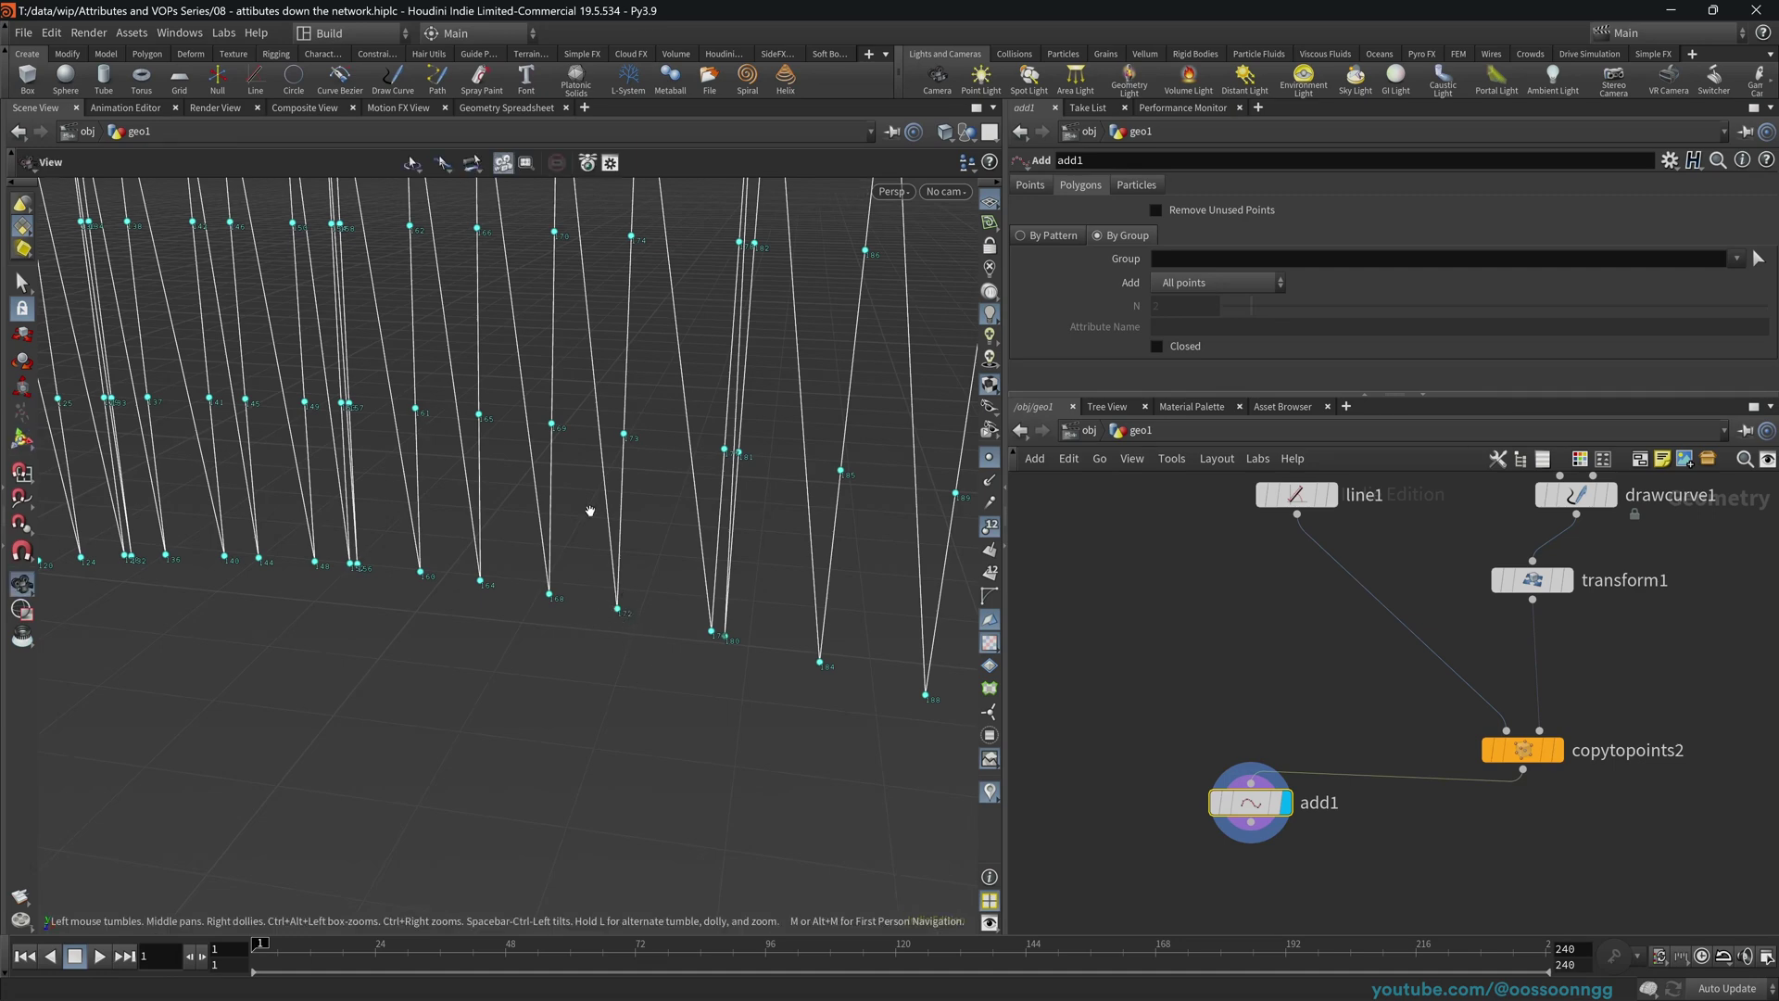
- Examine how the Add node's single polyline zigzags between the copied lines, up close and along the whole curve
left_click_drag(587, 508, 801, 623)
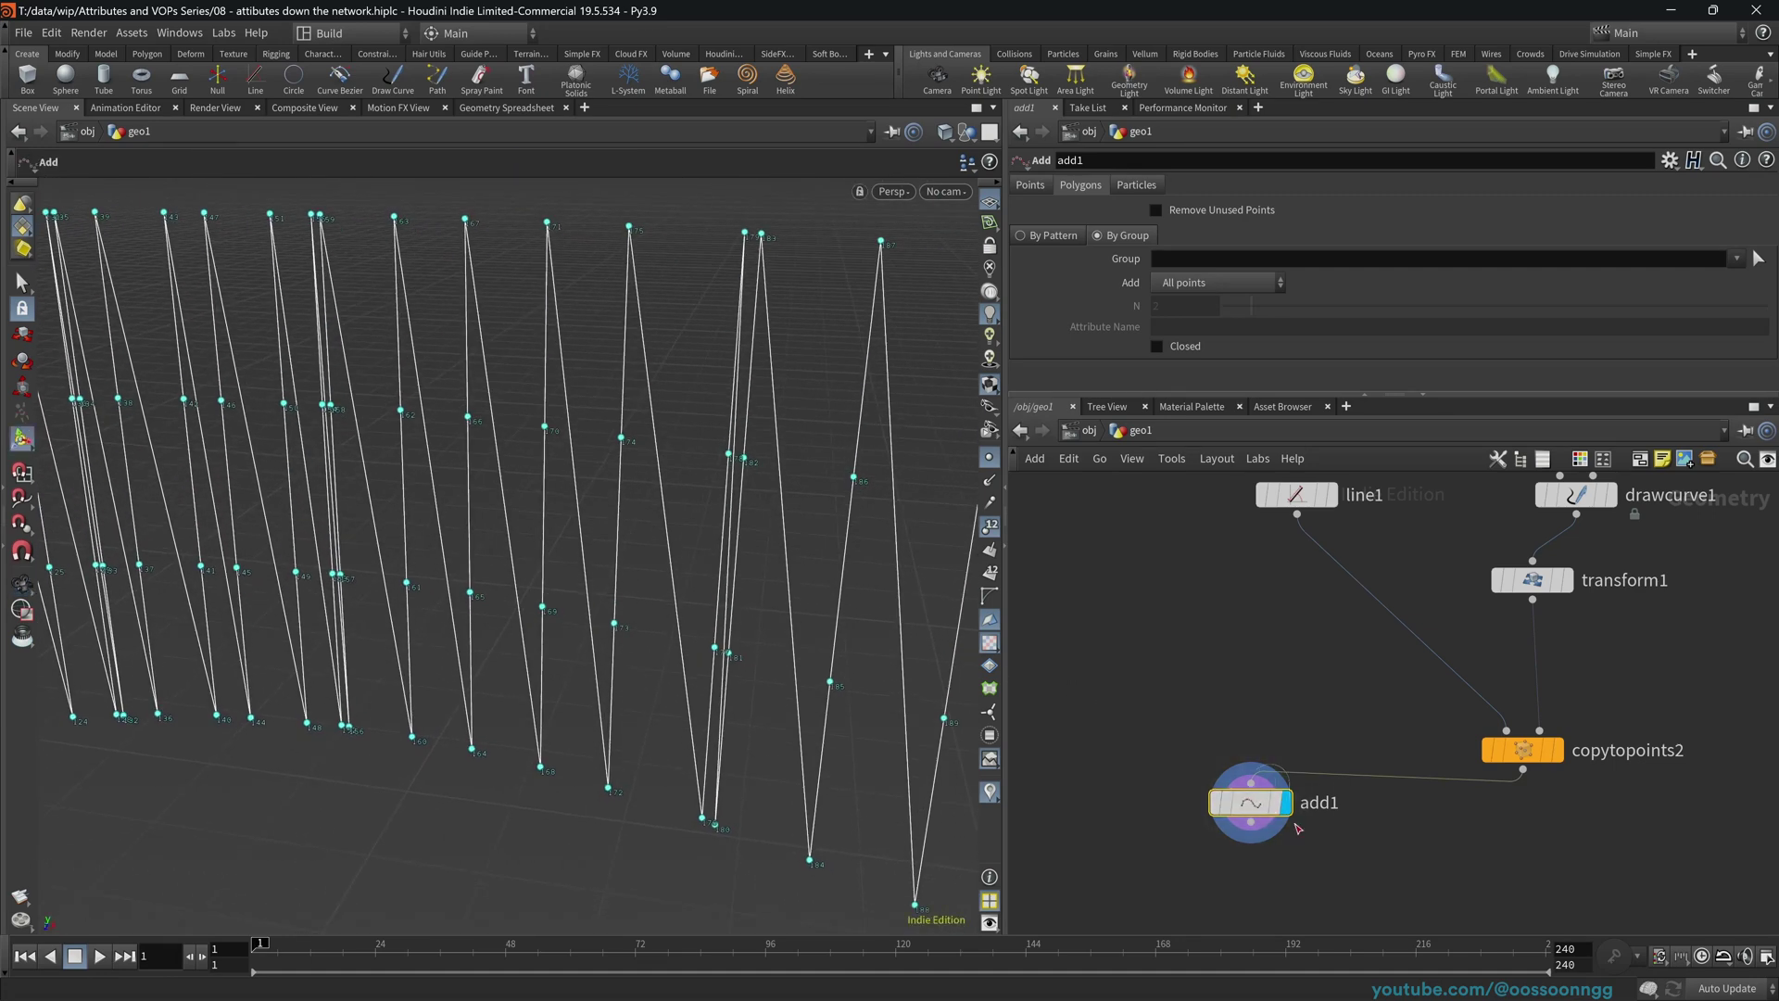
key("ctrl+z")
key("ctrl+y")
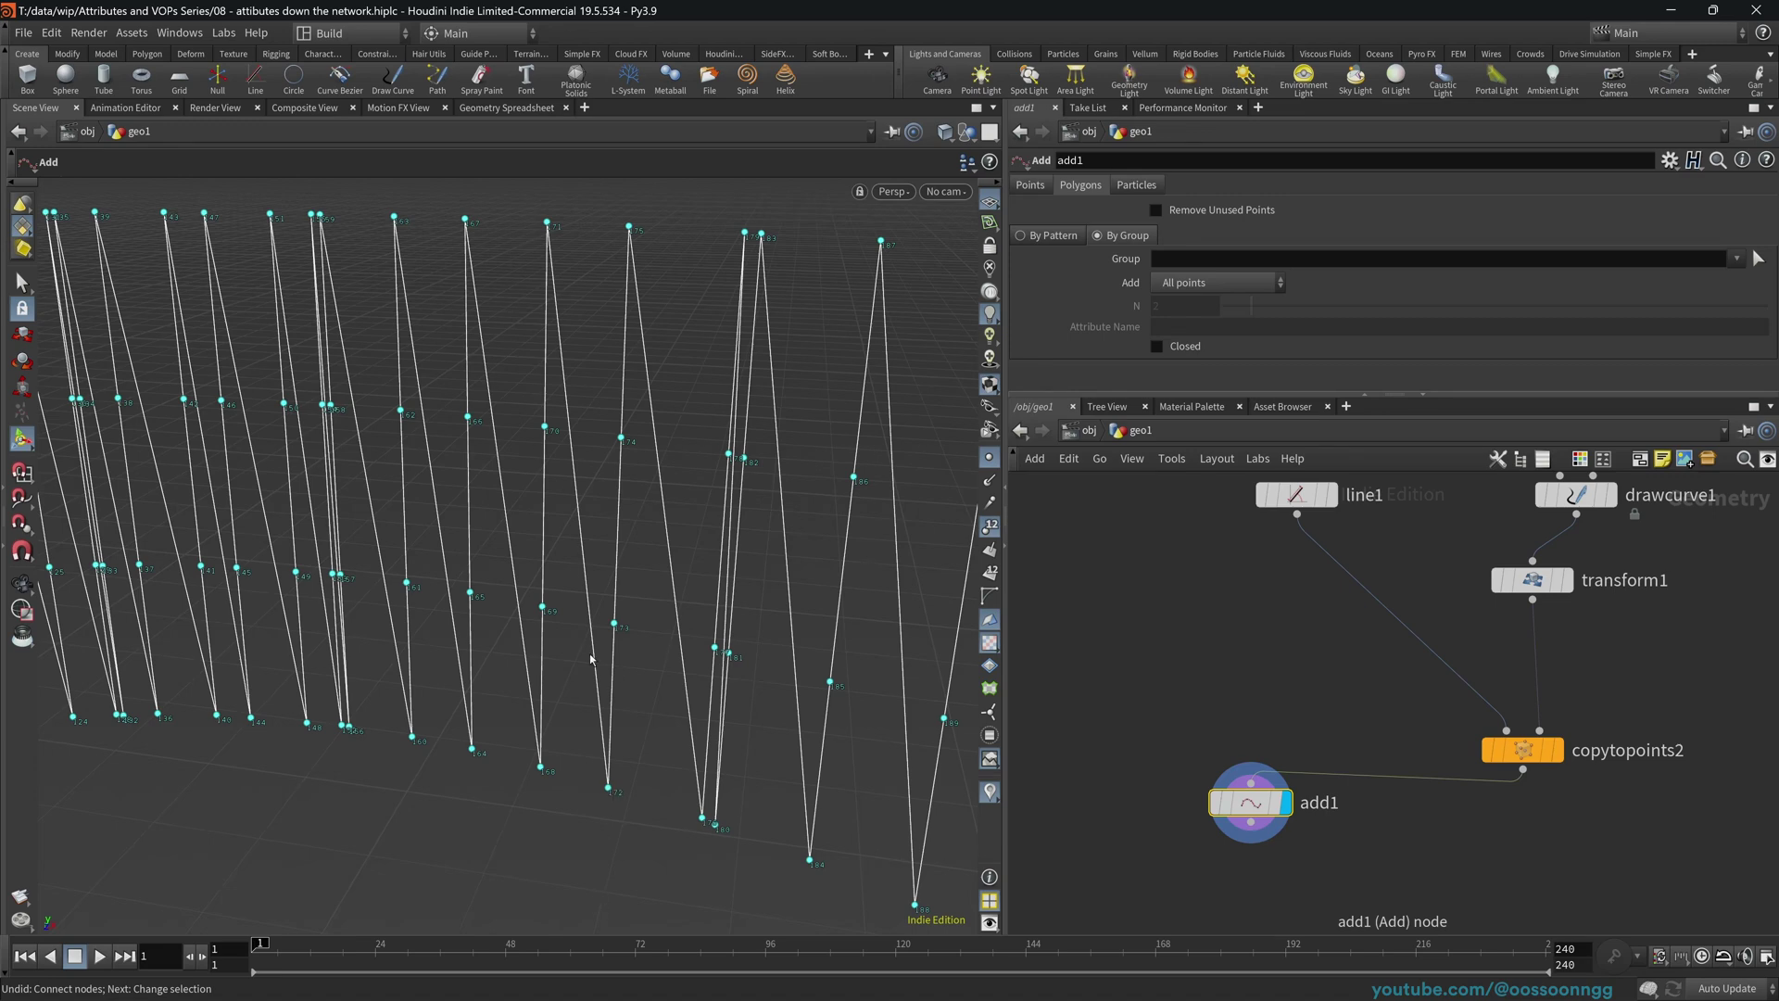
right_click_drag(696, 577, 124, 611, "alt")
middle_click_drag(856, 547, 467, 422, "alt")
left_click_drag(649, 556, 652, 500, "alt")
right_click_drag(653, 500, 778, 556, "alt")
- Reposition the Add node below Copy to Points and set its By Group polygon creation to By Attribute
left_click_drag(1247, 785, 1199, 855)
middle_click_drag(1269, 612, 1173, 656)
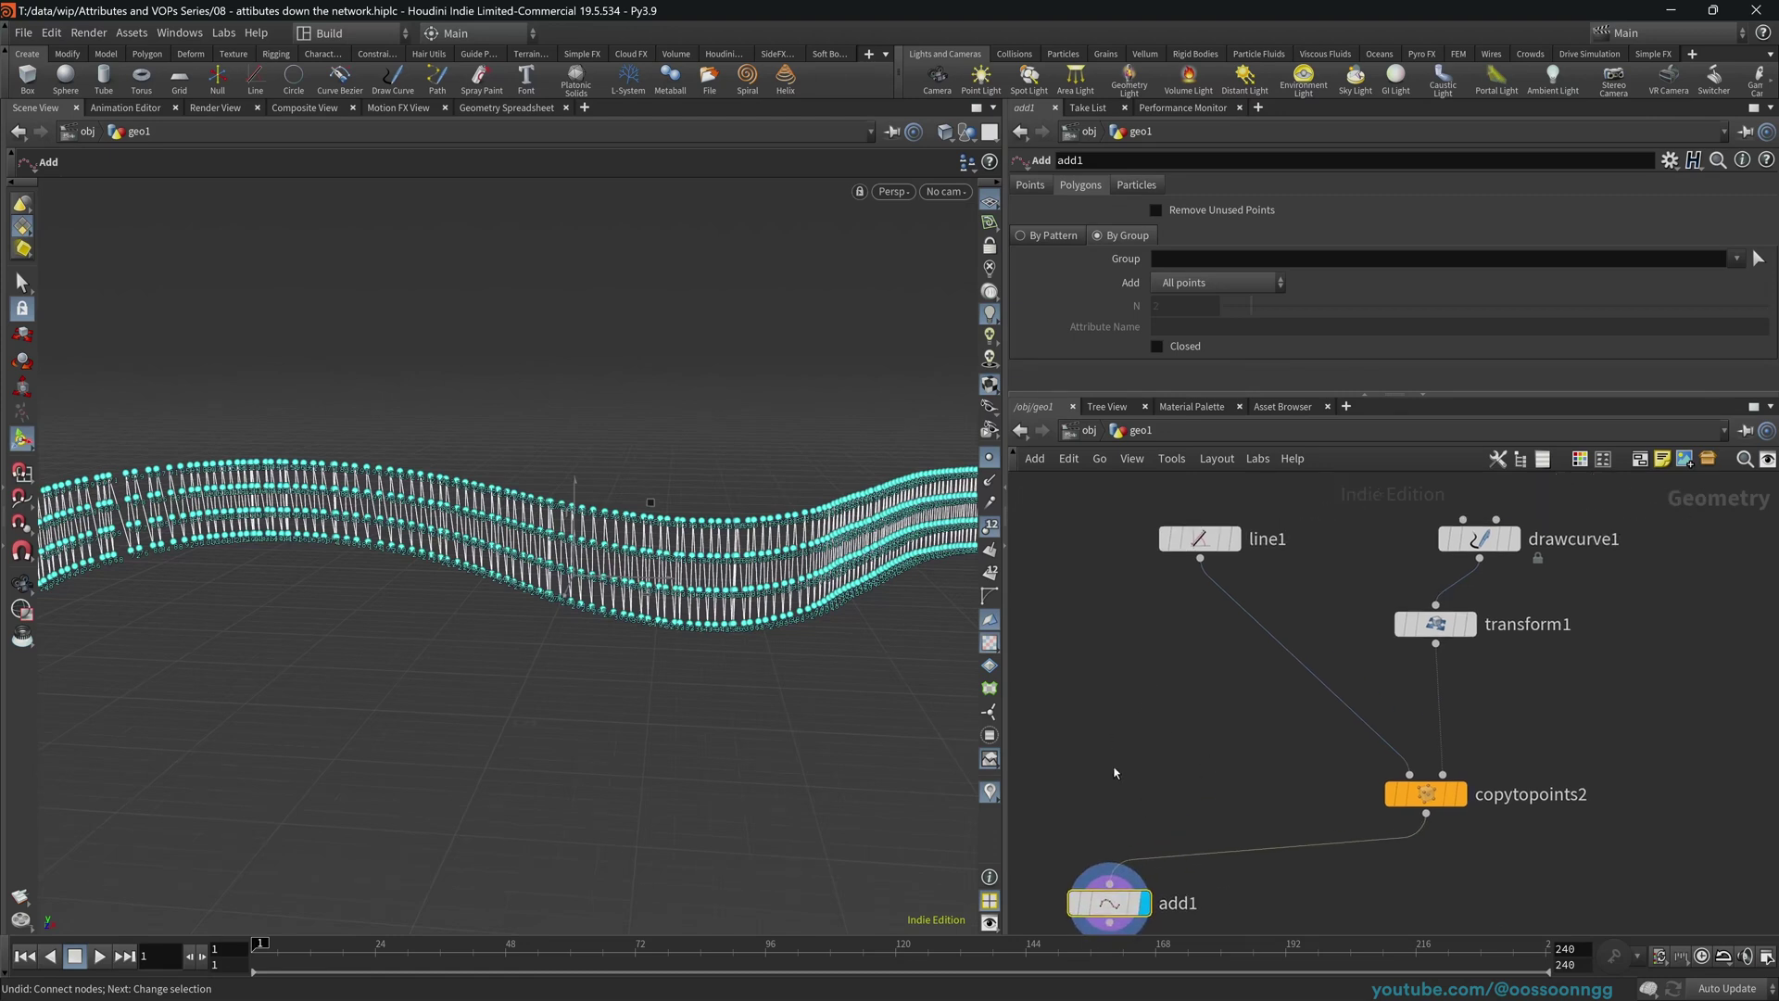
middle_click_drag(1119, 785, 1199, 685)
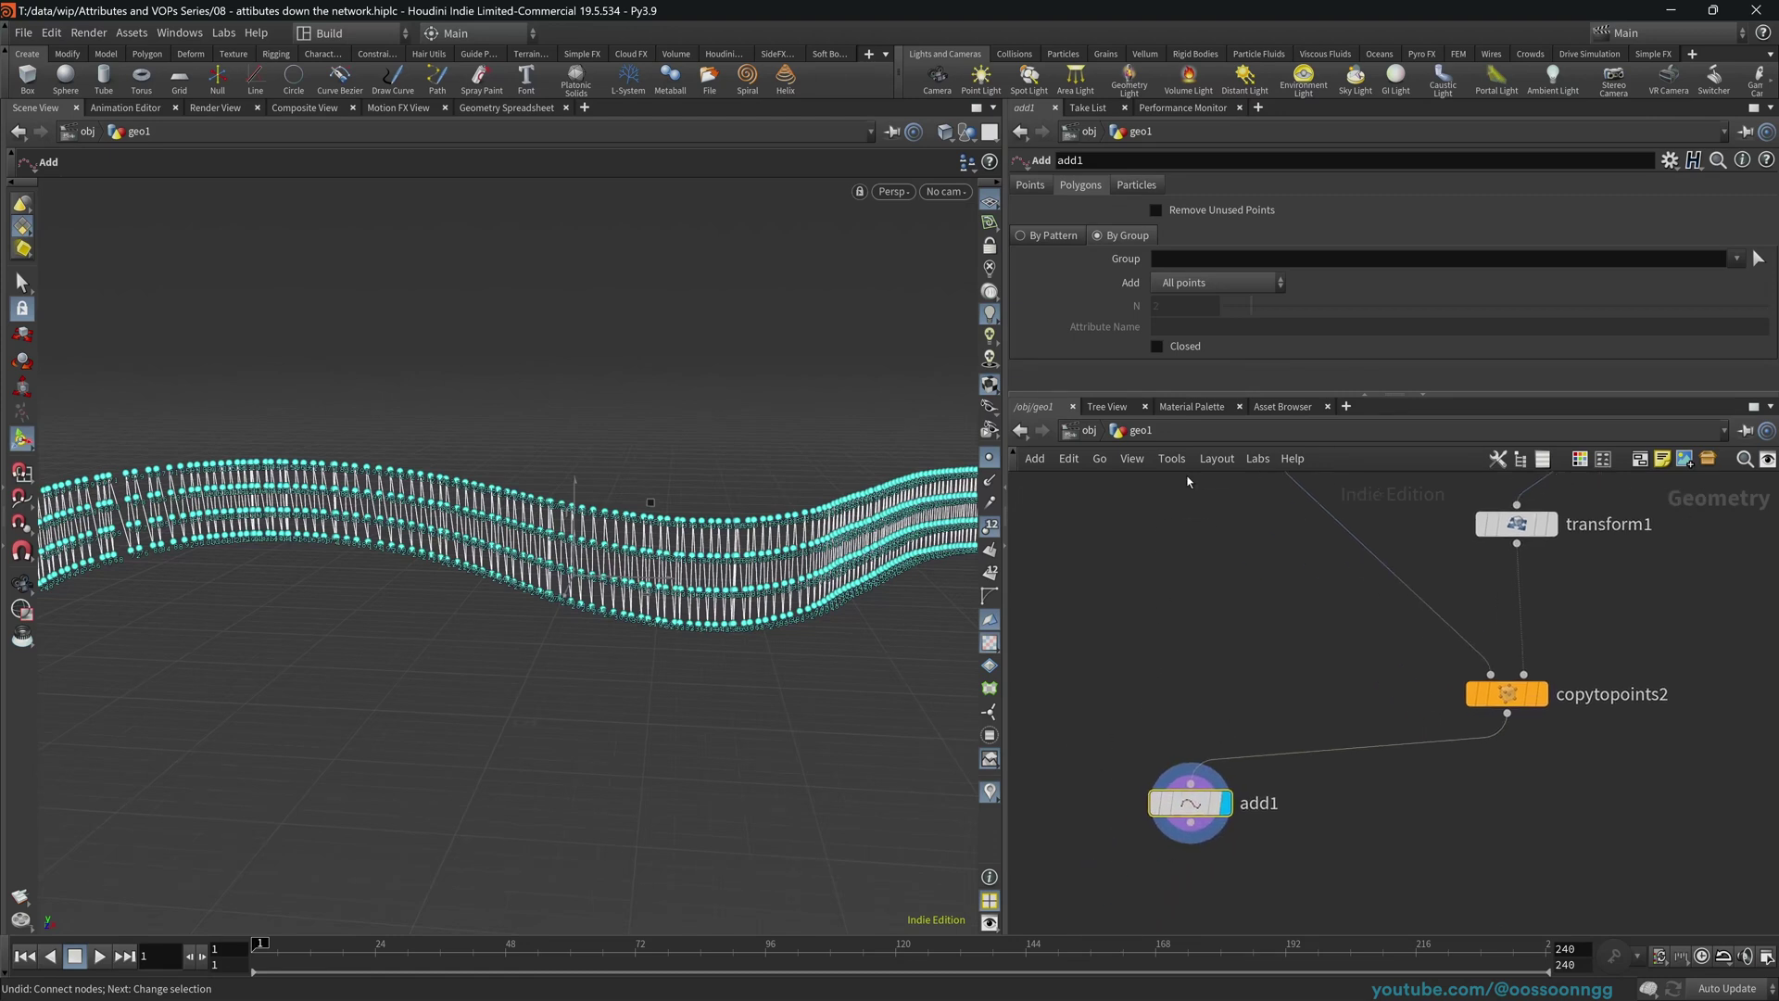
left_click(1204, 282)
left_click(1205, 384)
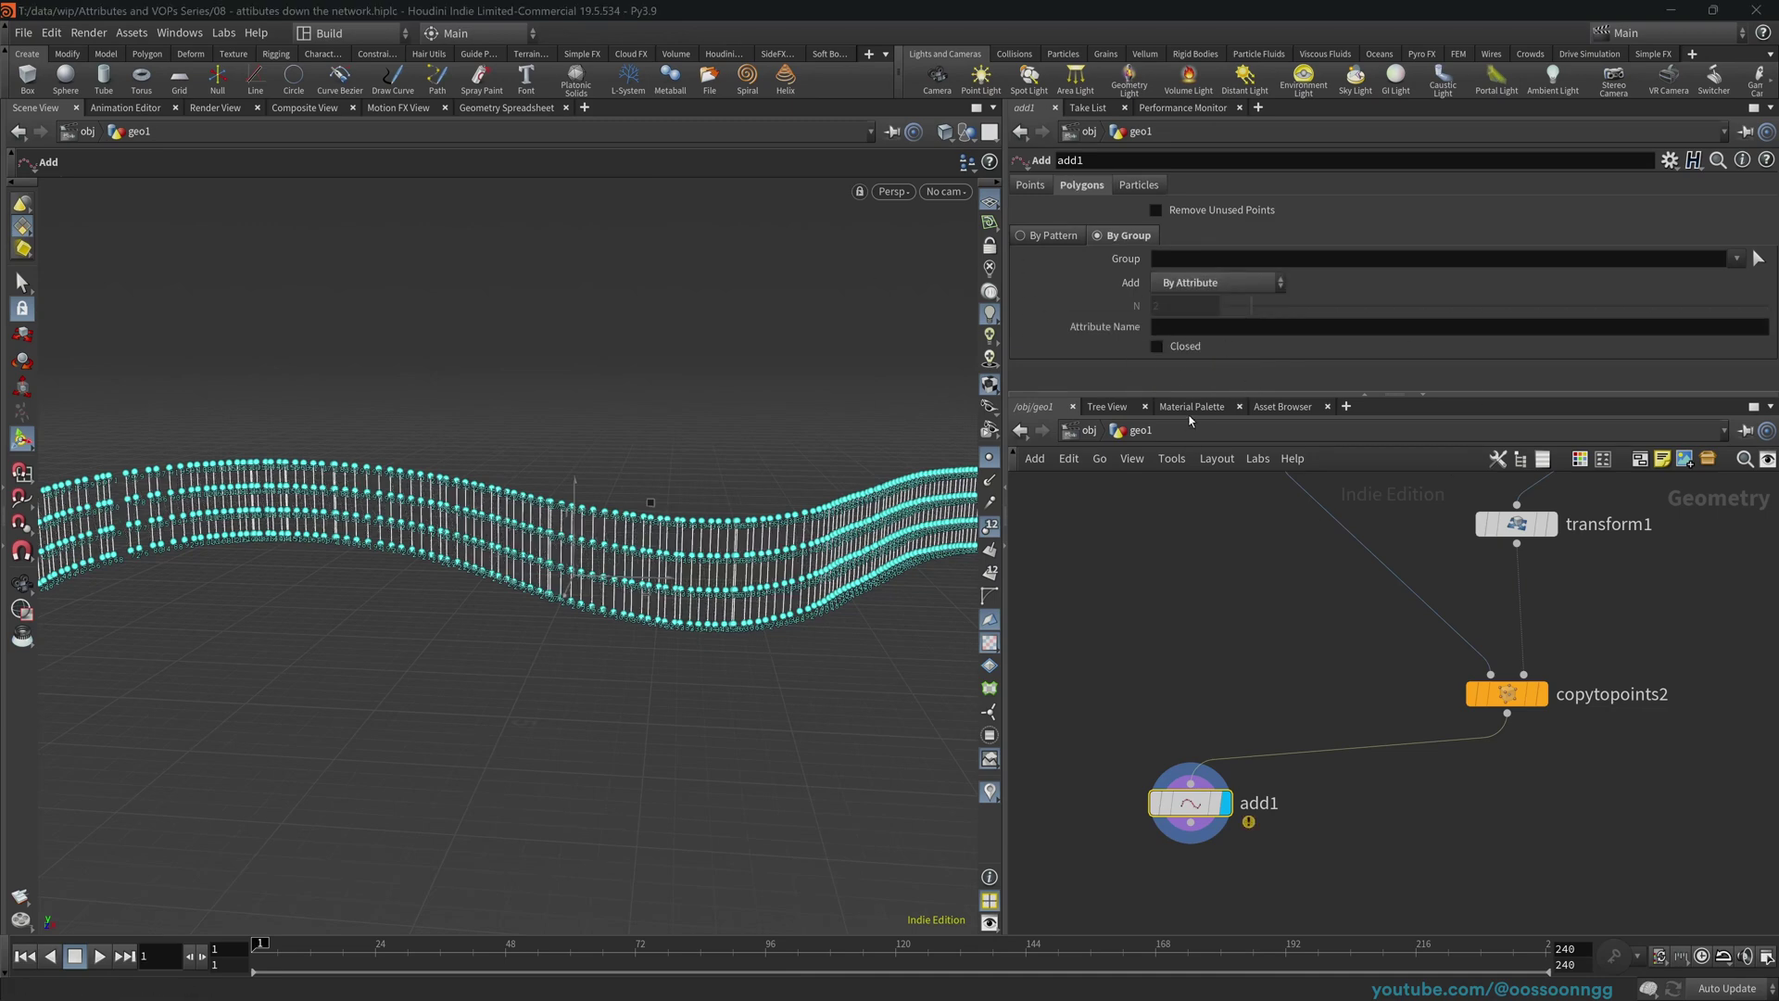
middle_click_drag(1096, 570, 1120, 551)
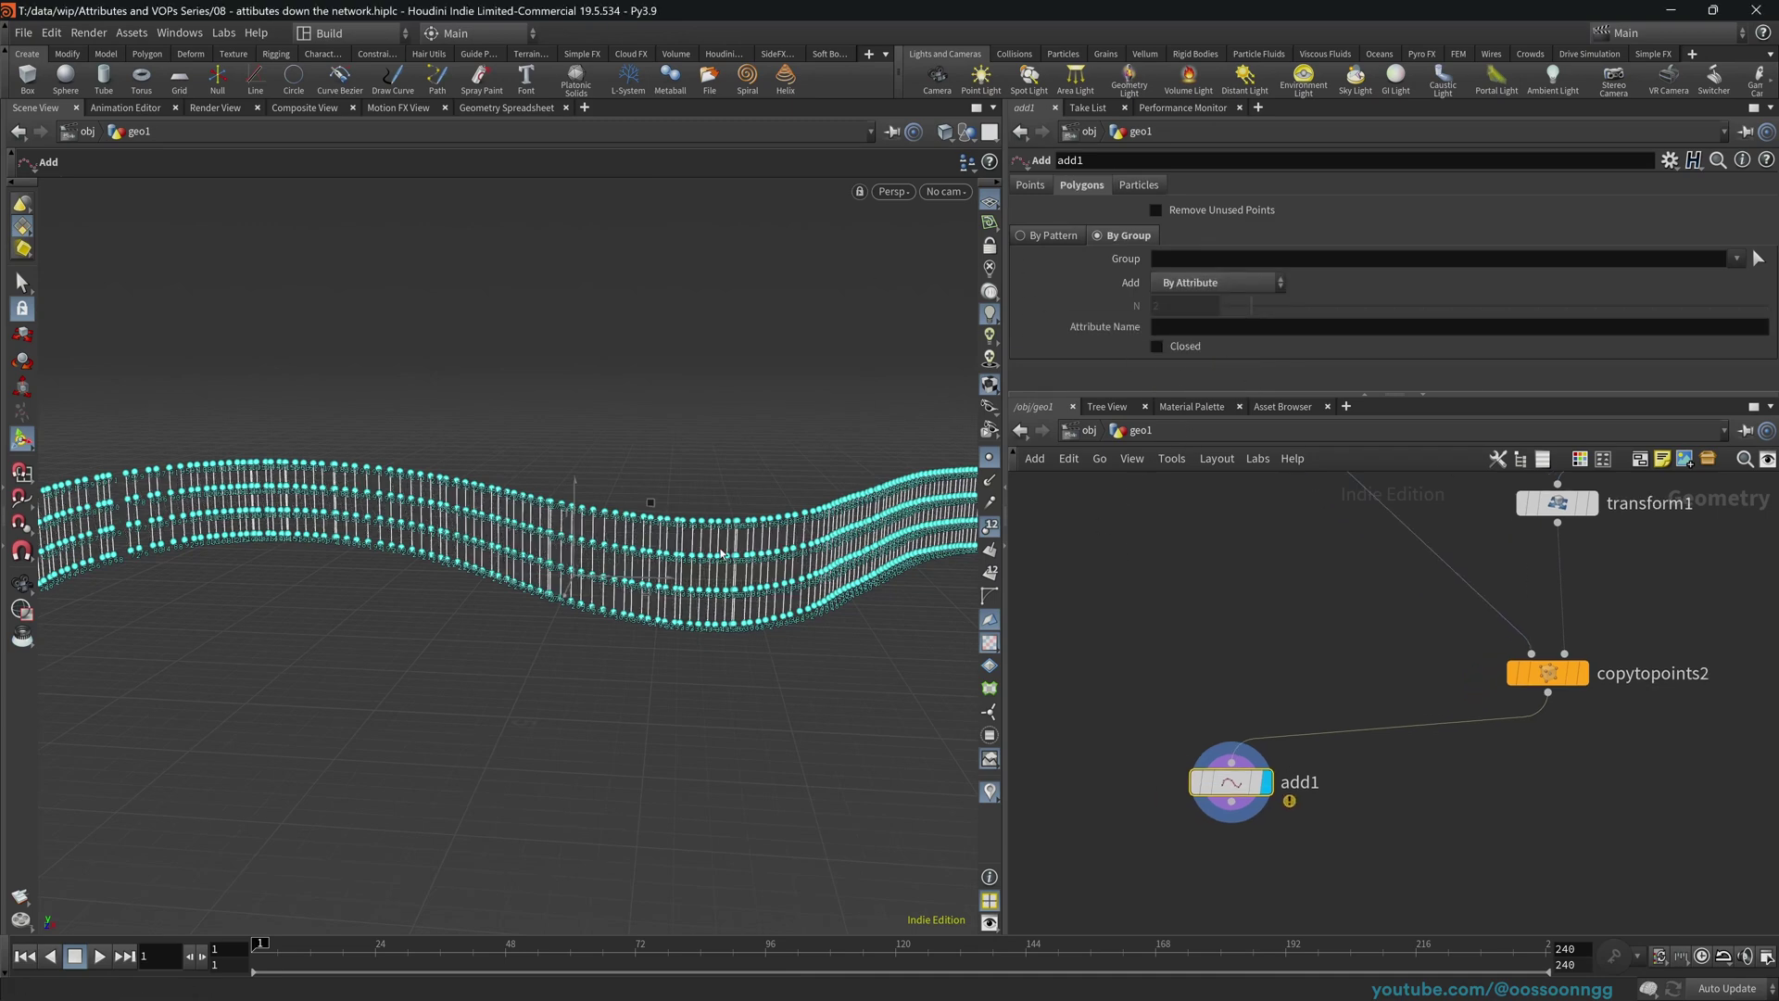
left_click_drag(731, 555, 682, 565, "alt")
scroll(683, 565, "up", 3)
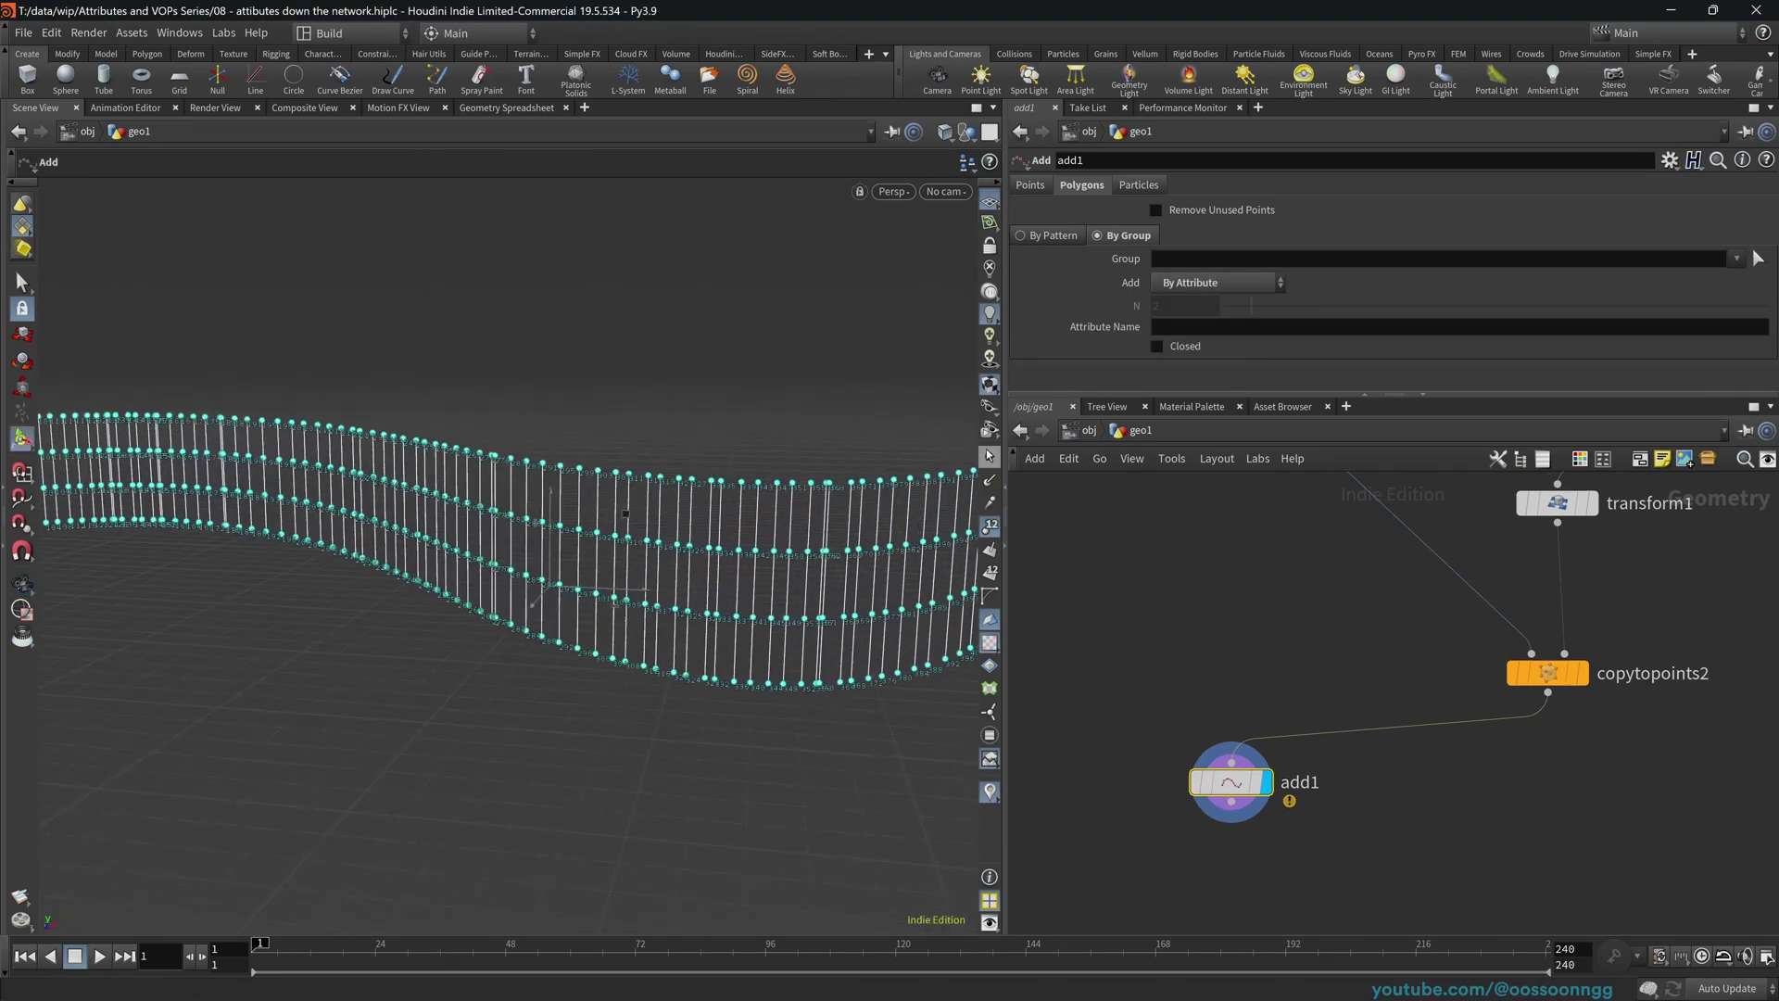
- Hide the points and point numbers in the viewport, and insert an Attribute VOP between the Line and Copy to Points nodes
left_click(990, 525)
middle_click_drag(1286, 635, 1151, 752)
key("Tab")
type("avo")
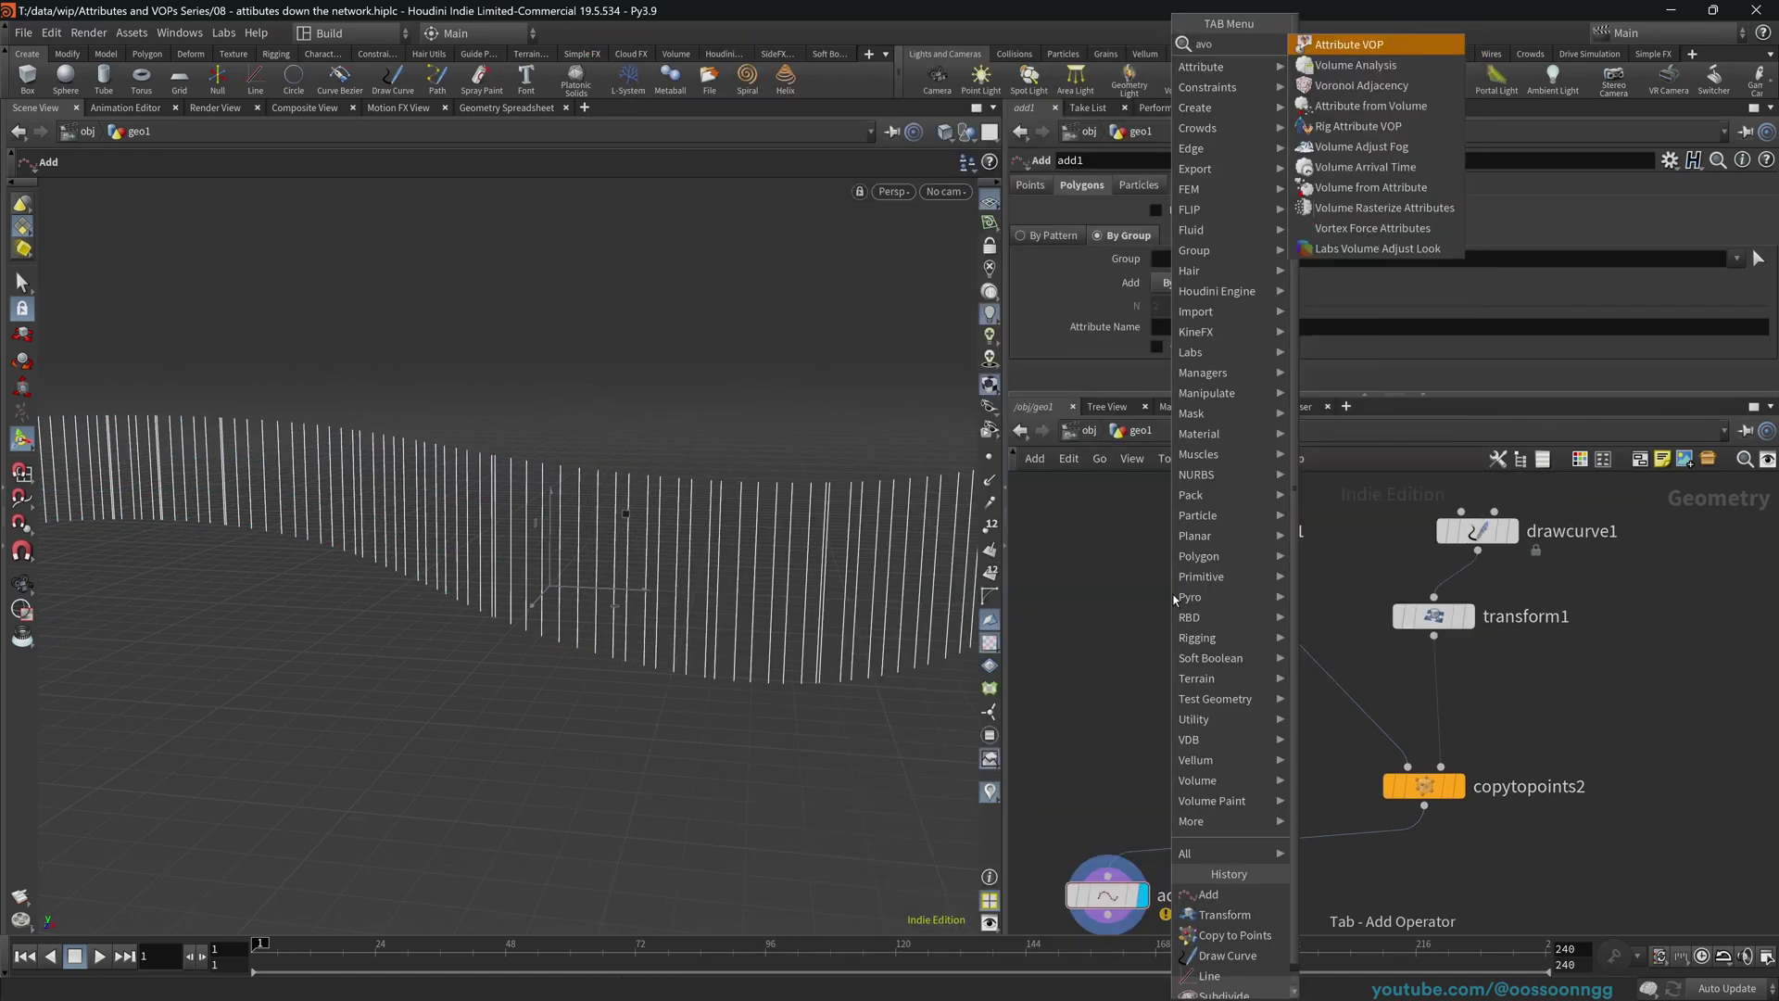
key("Return")
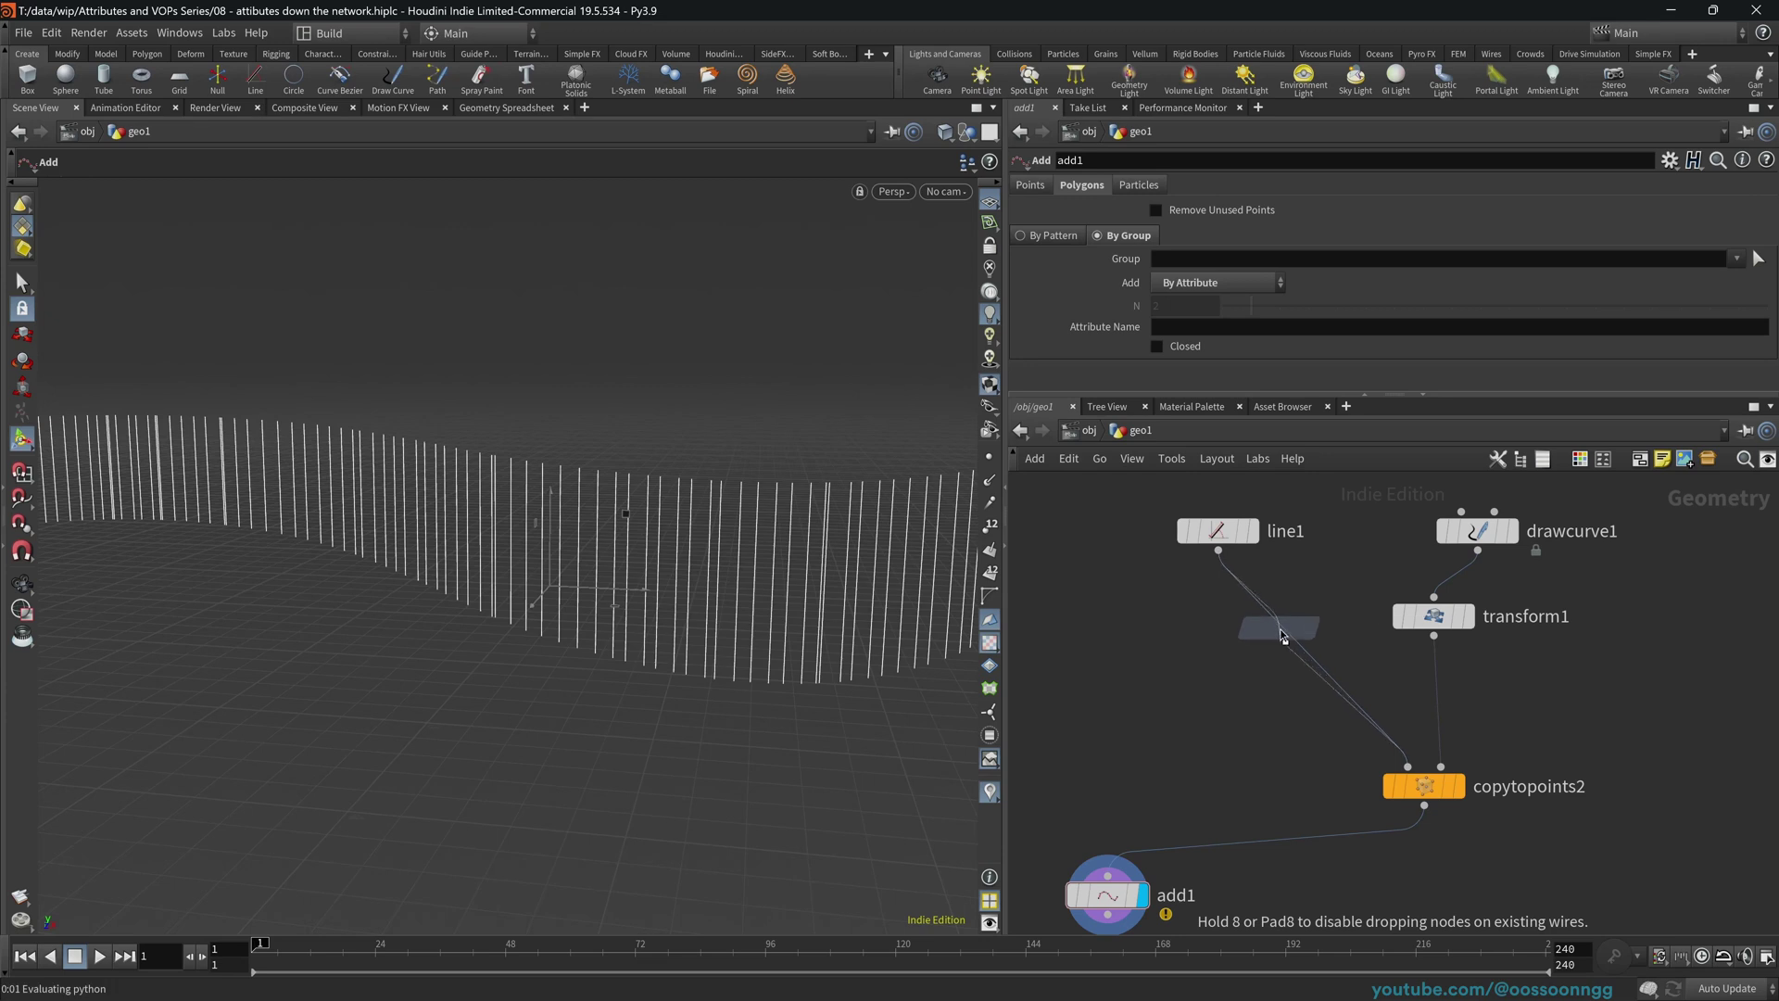
left_click(1247, 632)
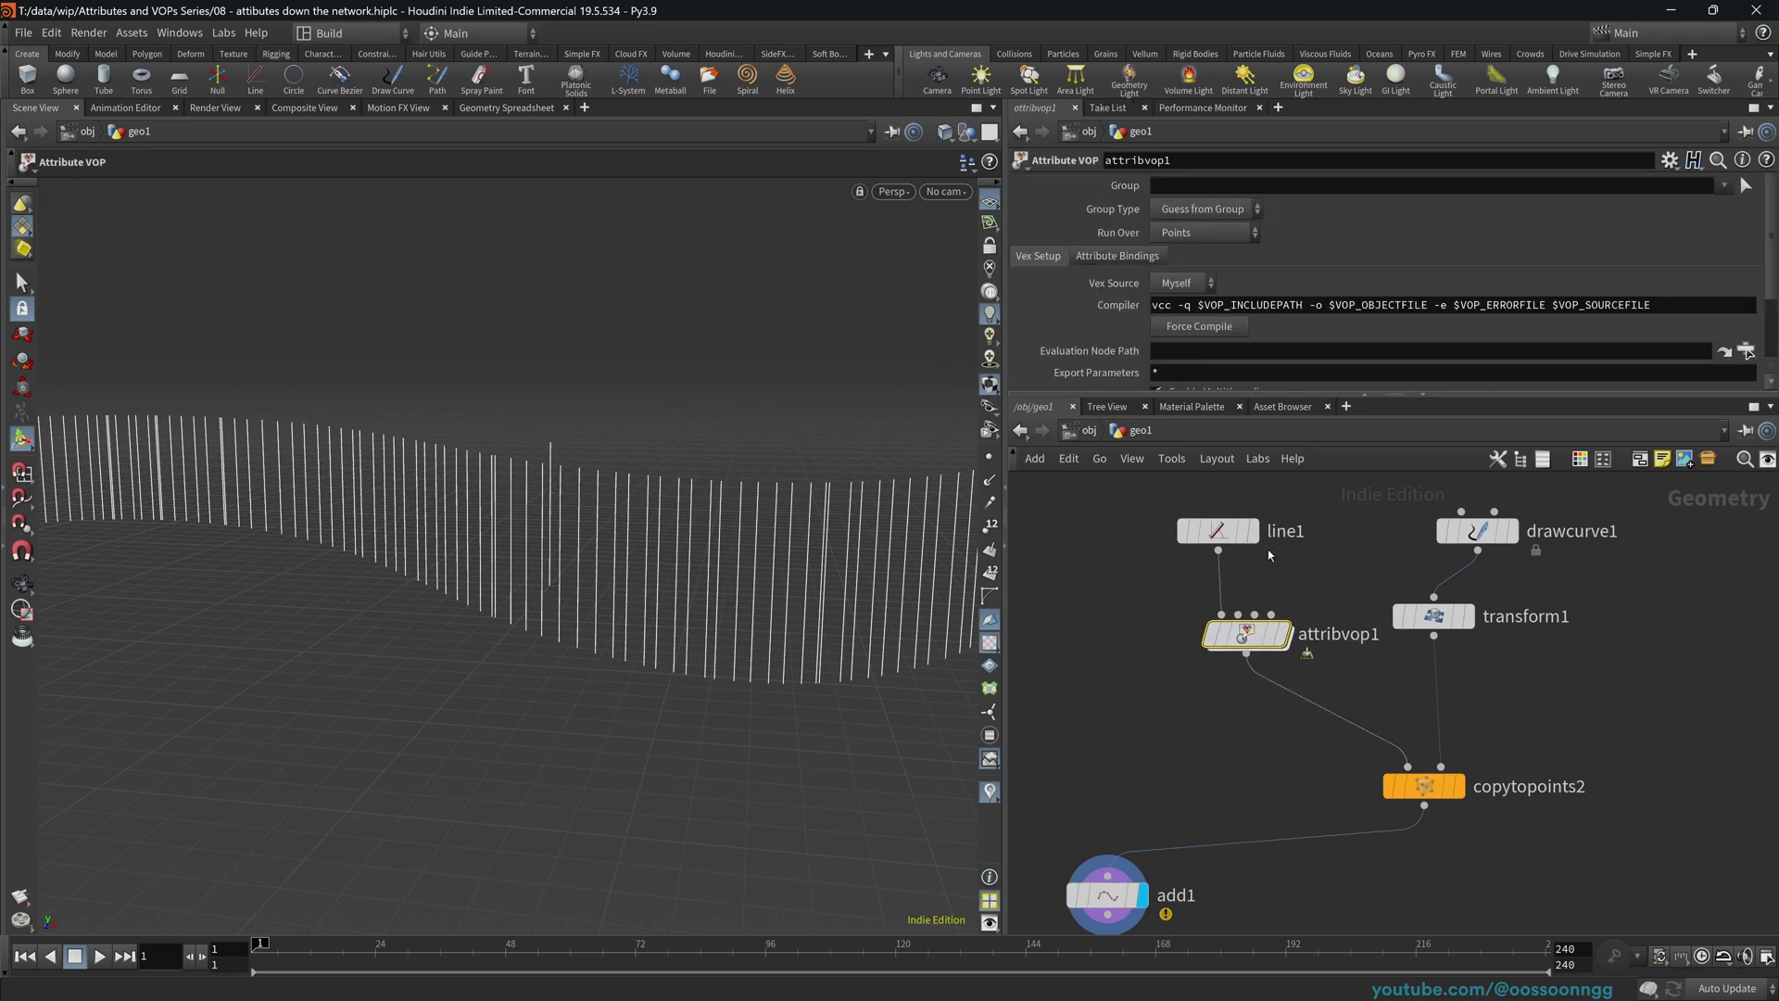
- Display the Attribute VOP node with points shown and align it beneath the Line node
left_click(1283, 632)
left_click(988, 455)
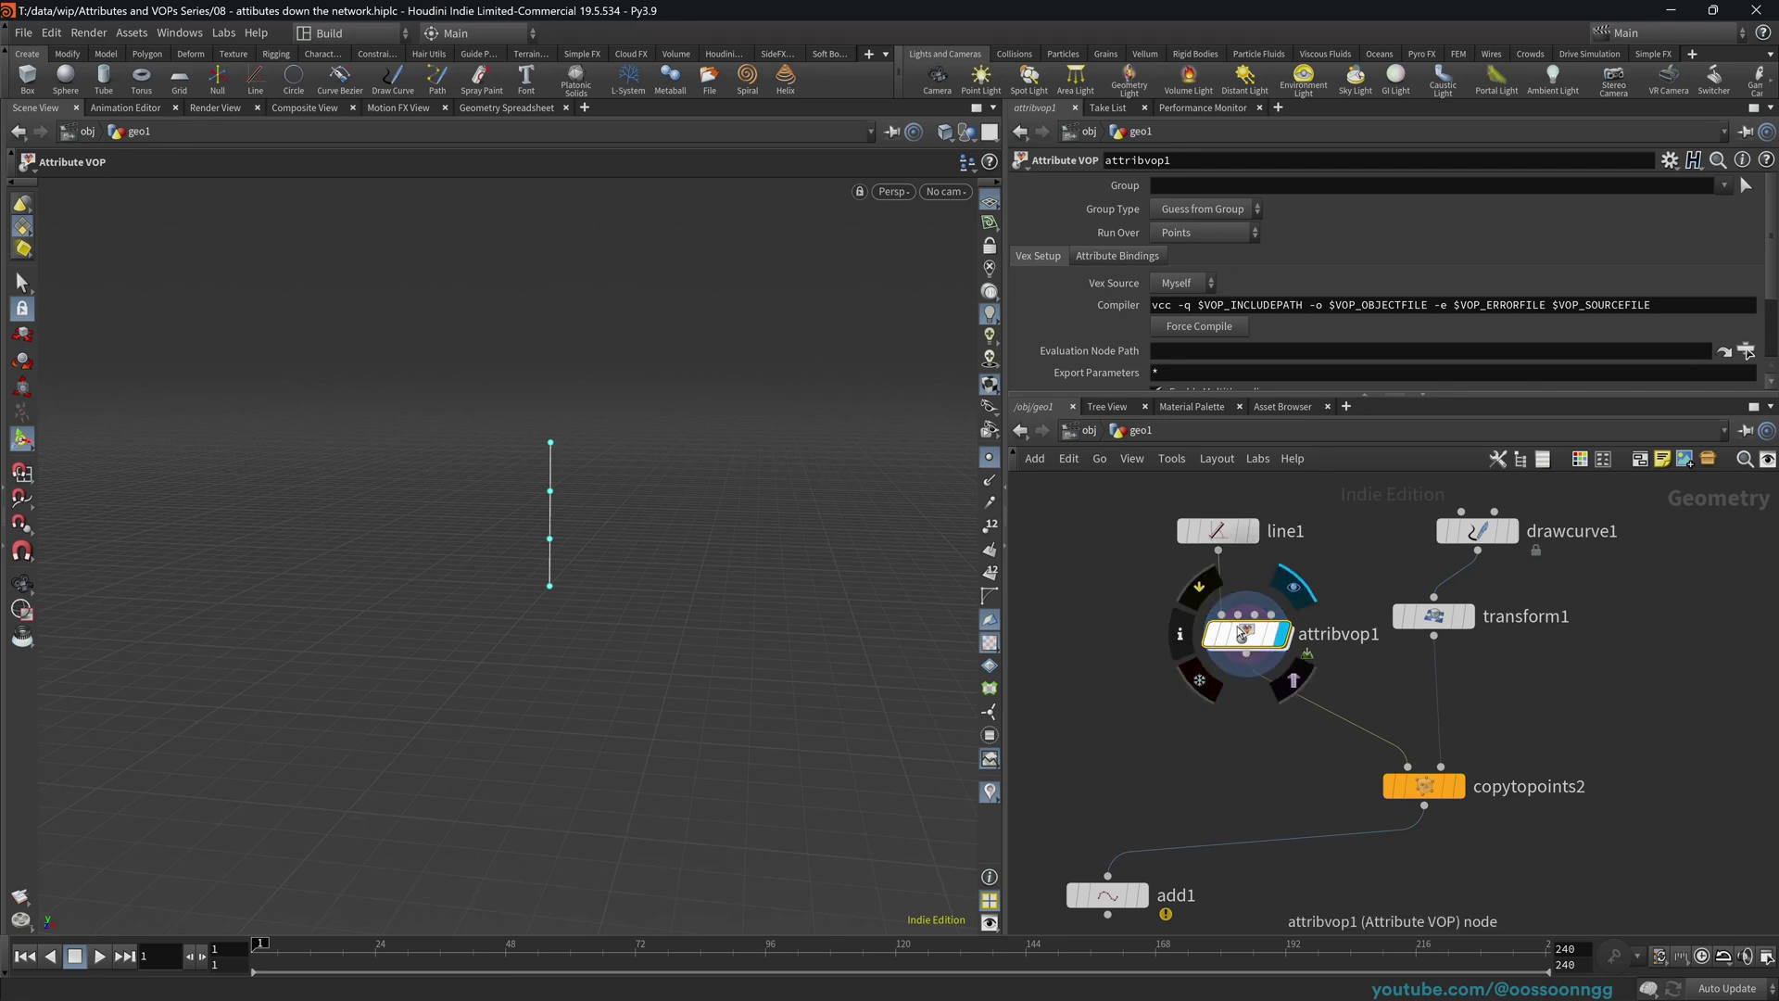
left_click_drag(1246, 640, 1219, 646)
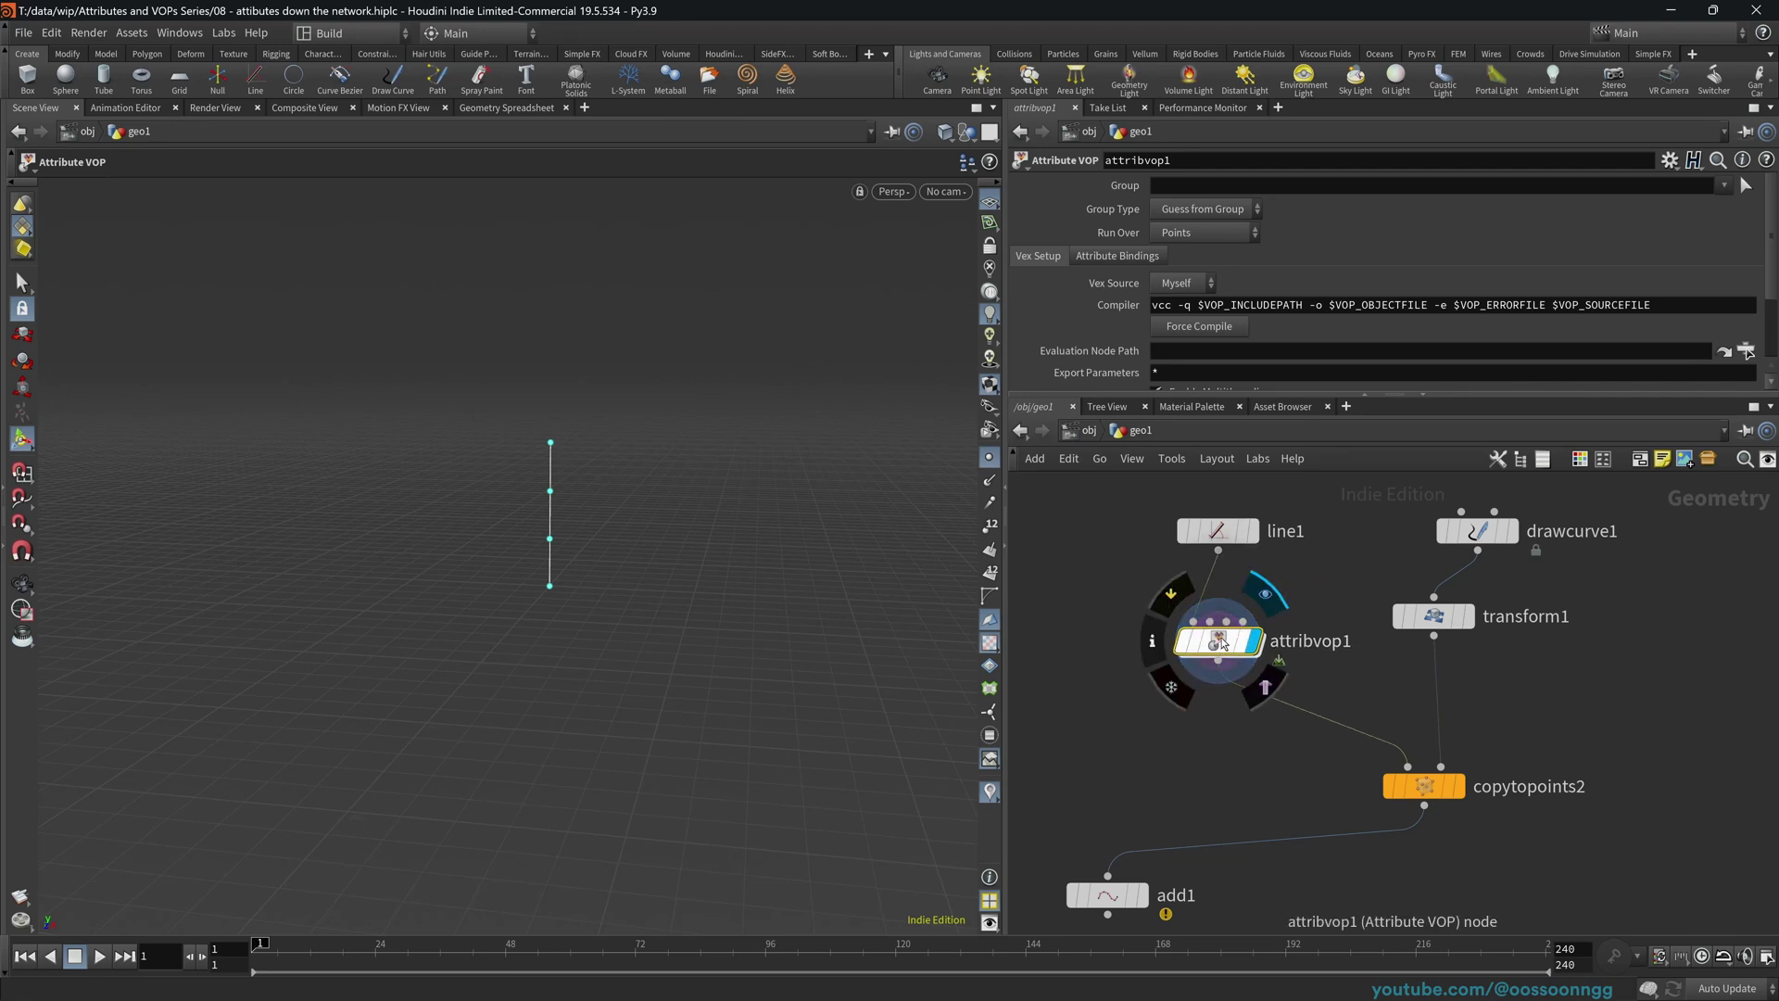
- Enter the Attribute VOP network and space the geometry global and output nodes apart
double_click(1223, 642)
left_click_drag(1233, 649, 1158, 575)
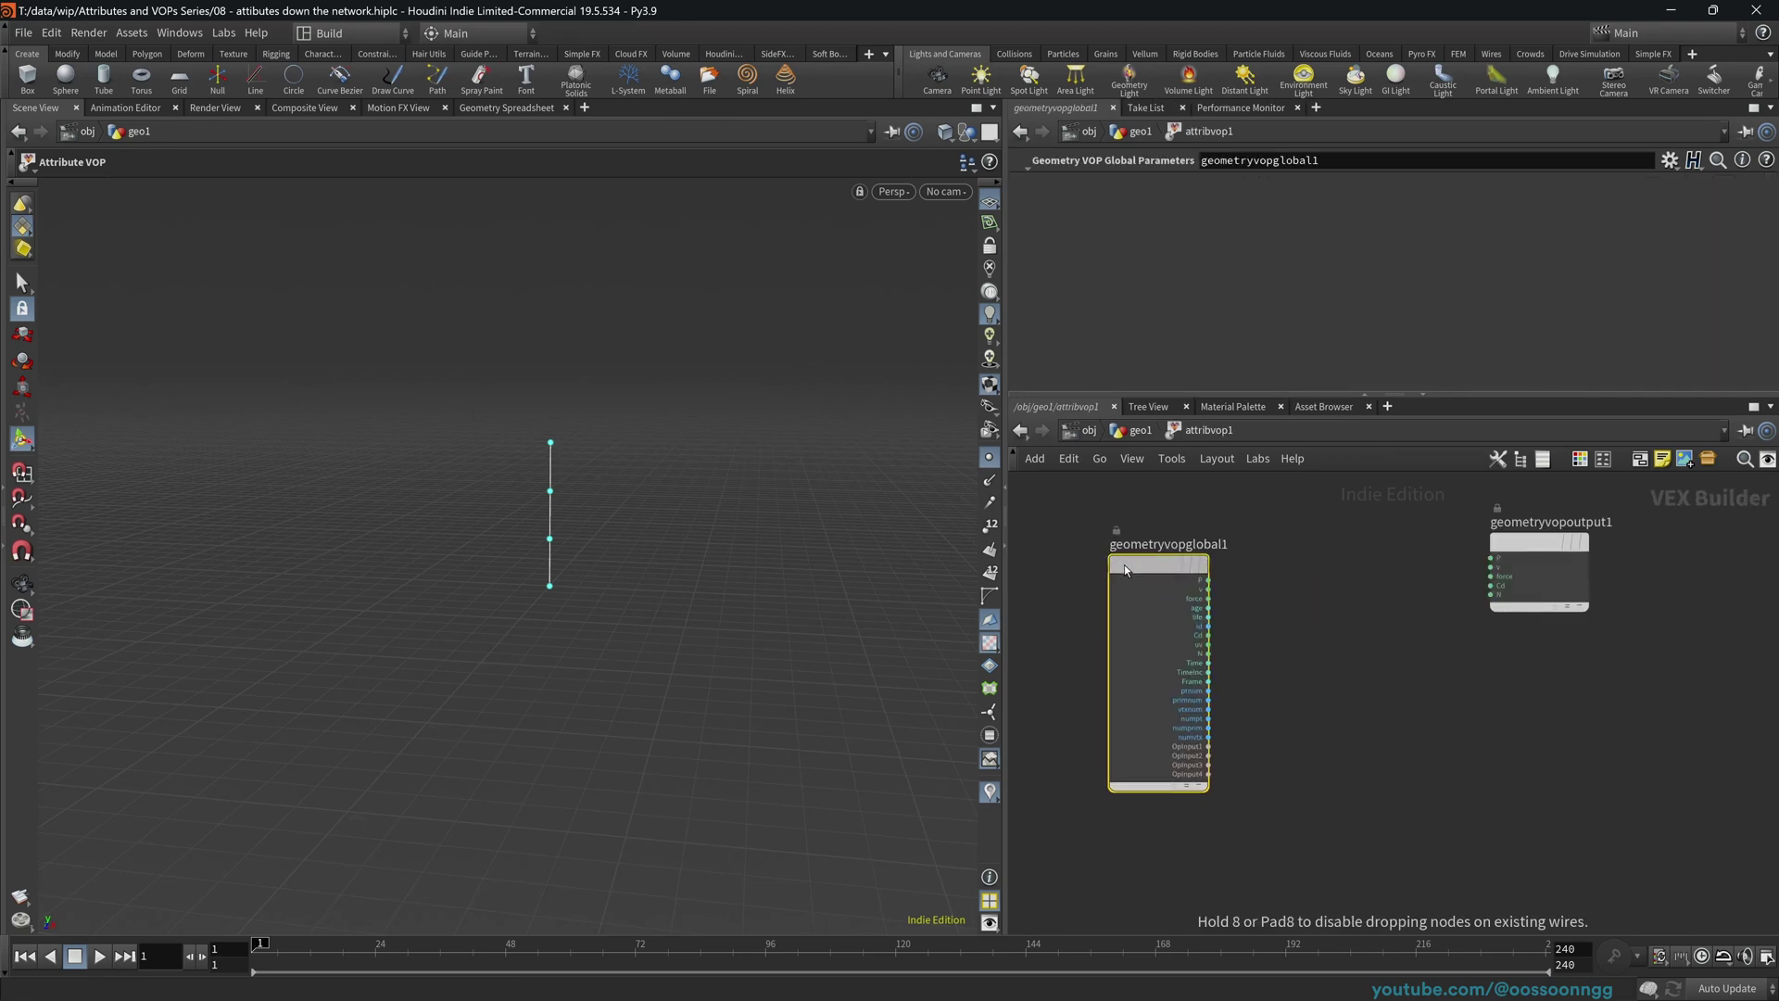
scroll(1313, 698, "up", 2)
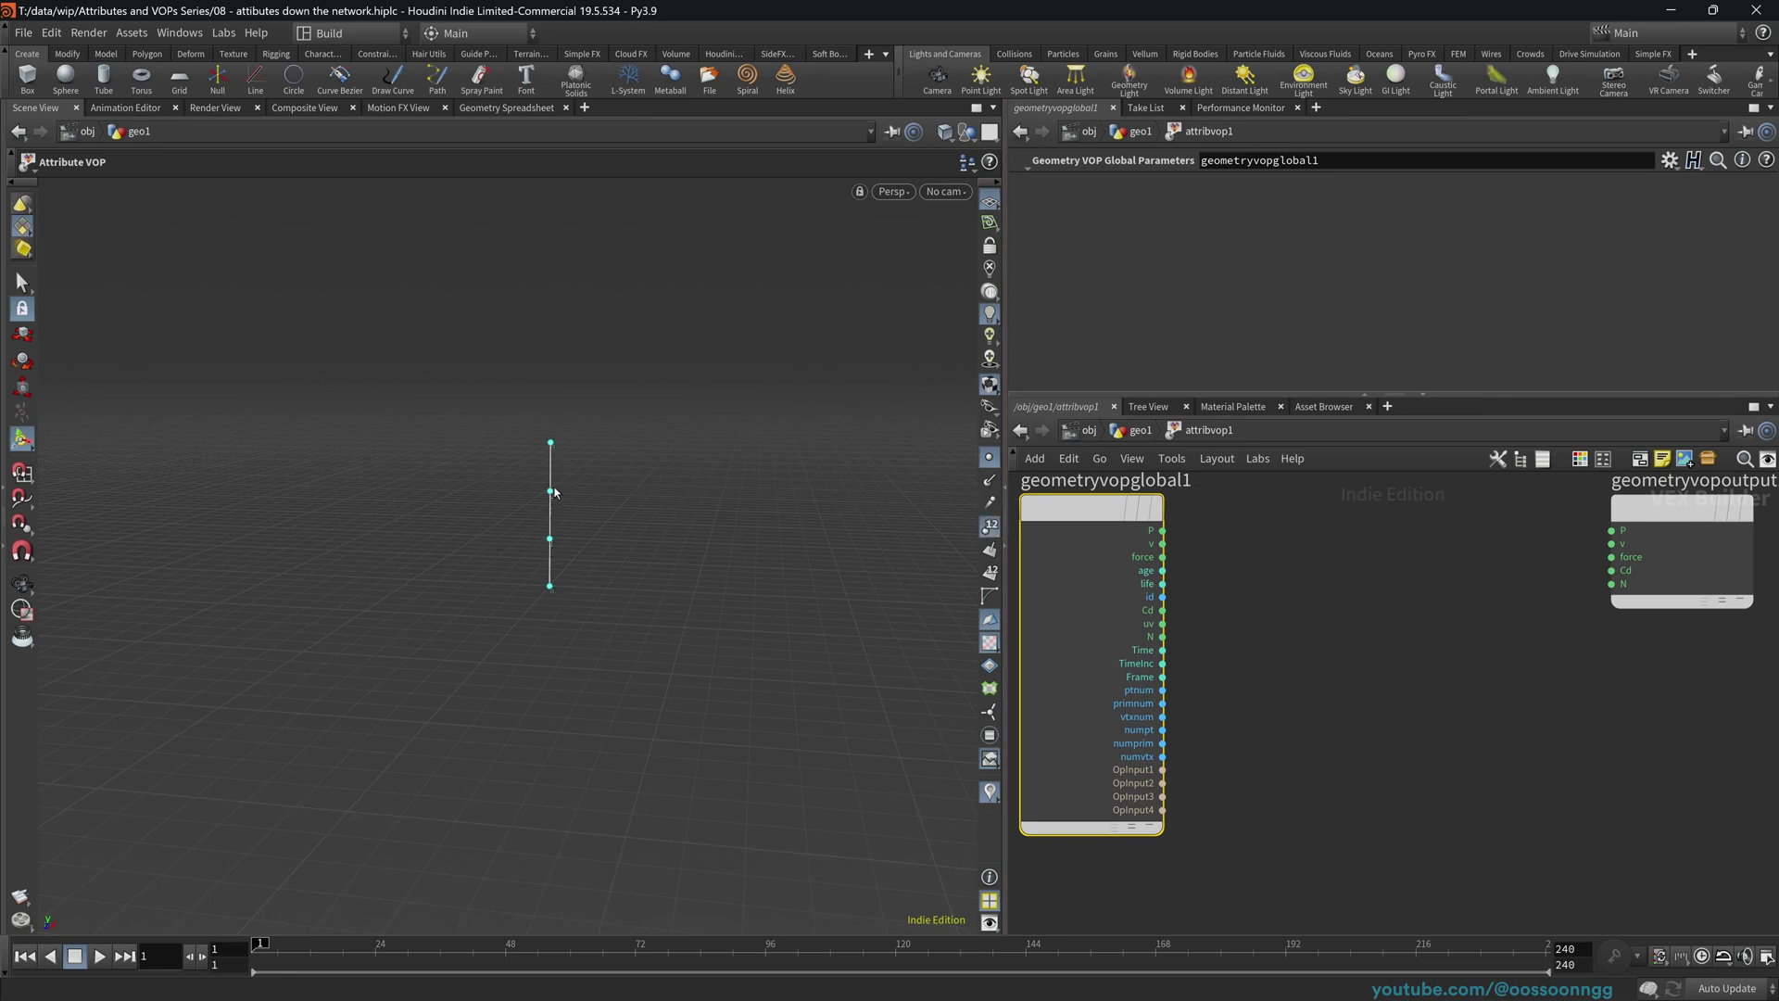
left_click(1315, 590)
left_click_drag(1093, 523, 1113, 514)
middle_click_drag(1413, 619, 1362, 627)
scroll(1440, 610, "down", 2)
left_click_drag(1589, 536, 1597, 535)
- Add a Bind node between the global and output nodes and name its attribute ifindmandalorianfrustratinglypredictable
key("Tab")
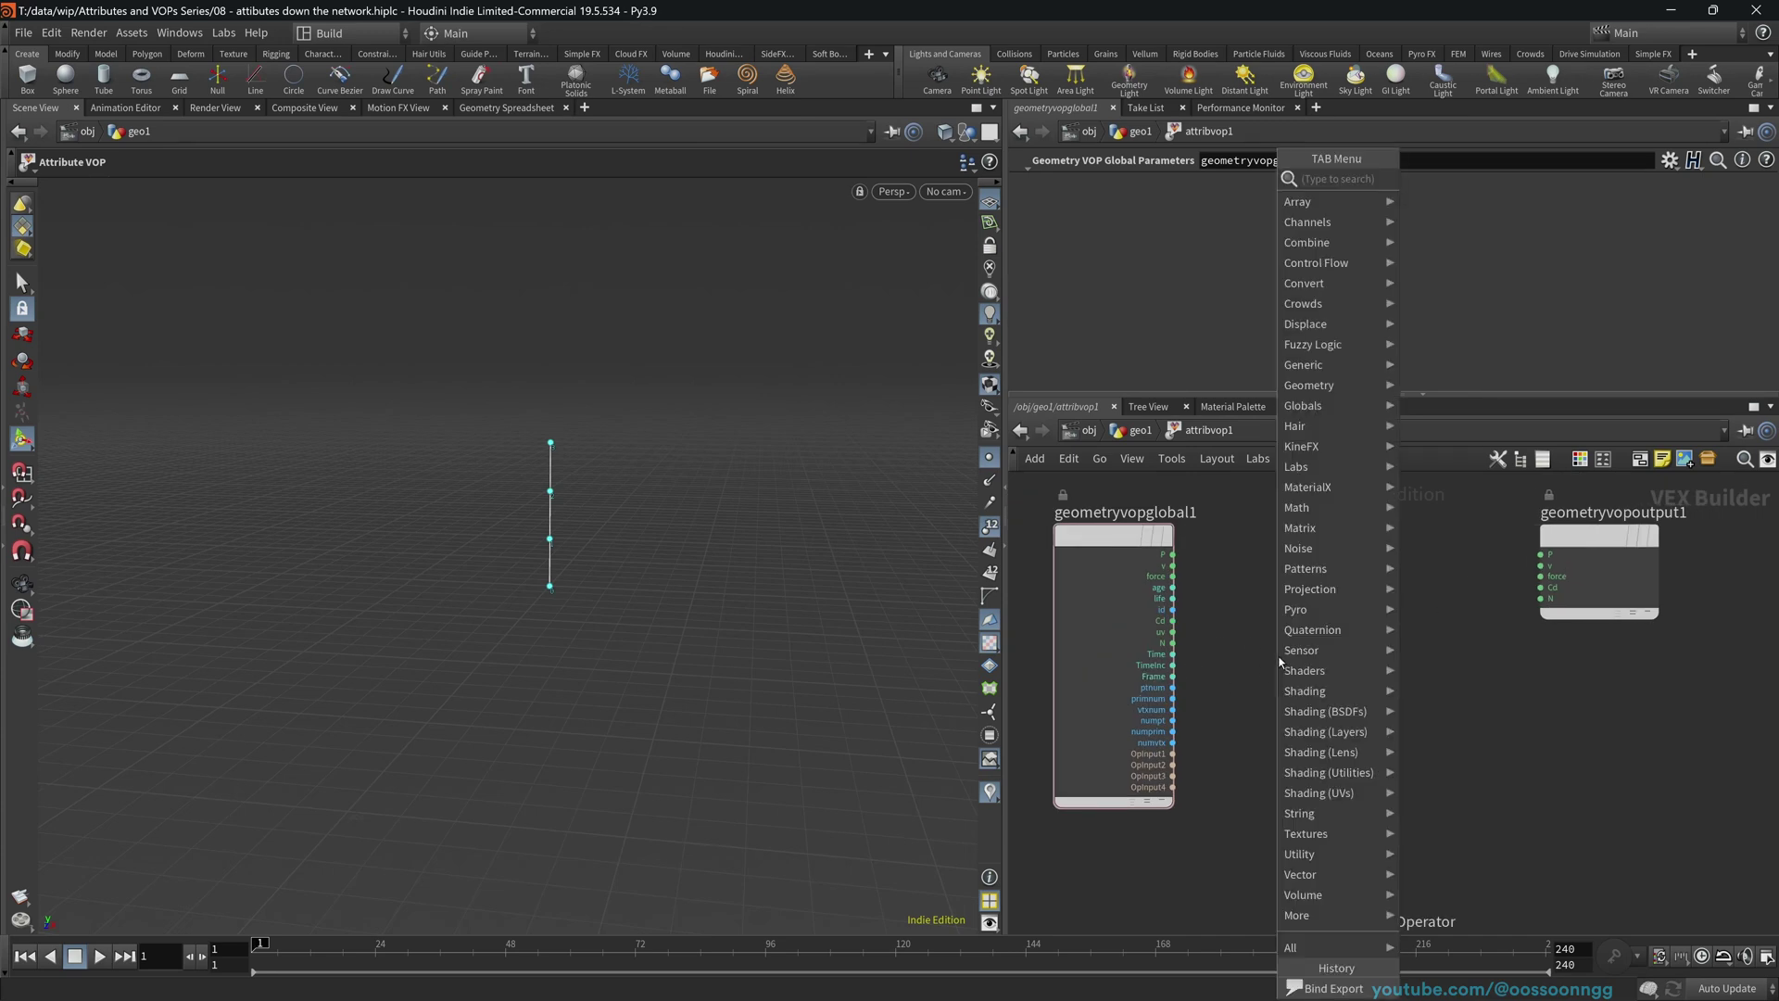
type("bind")
key("Return")
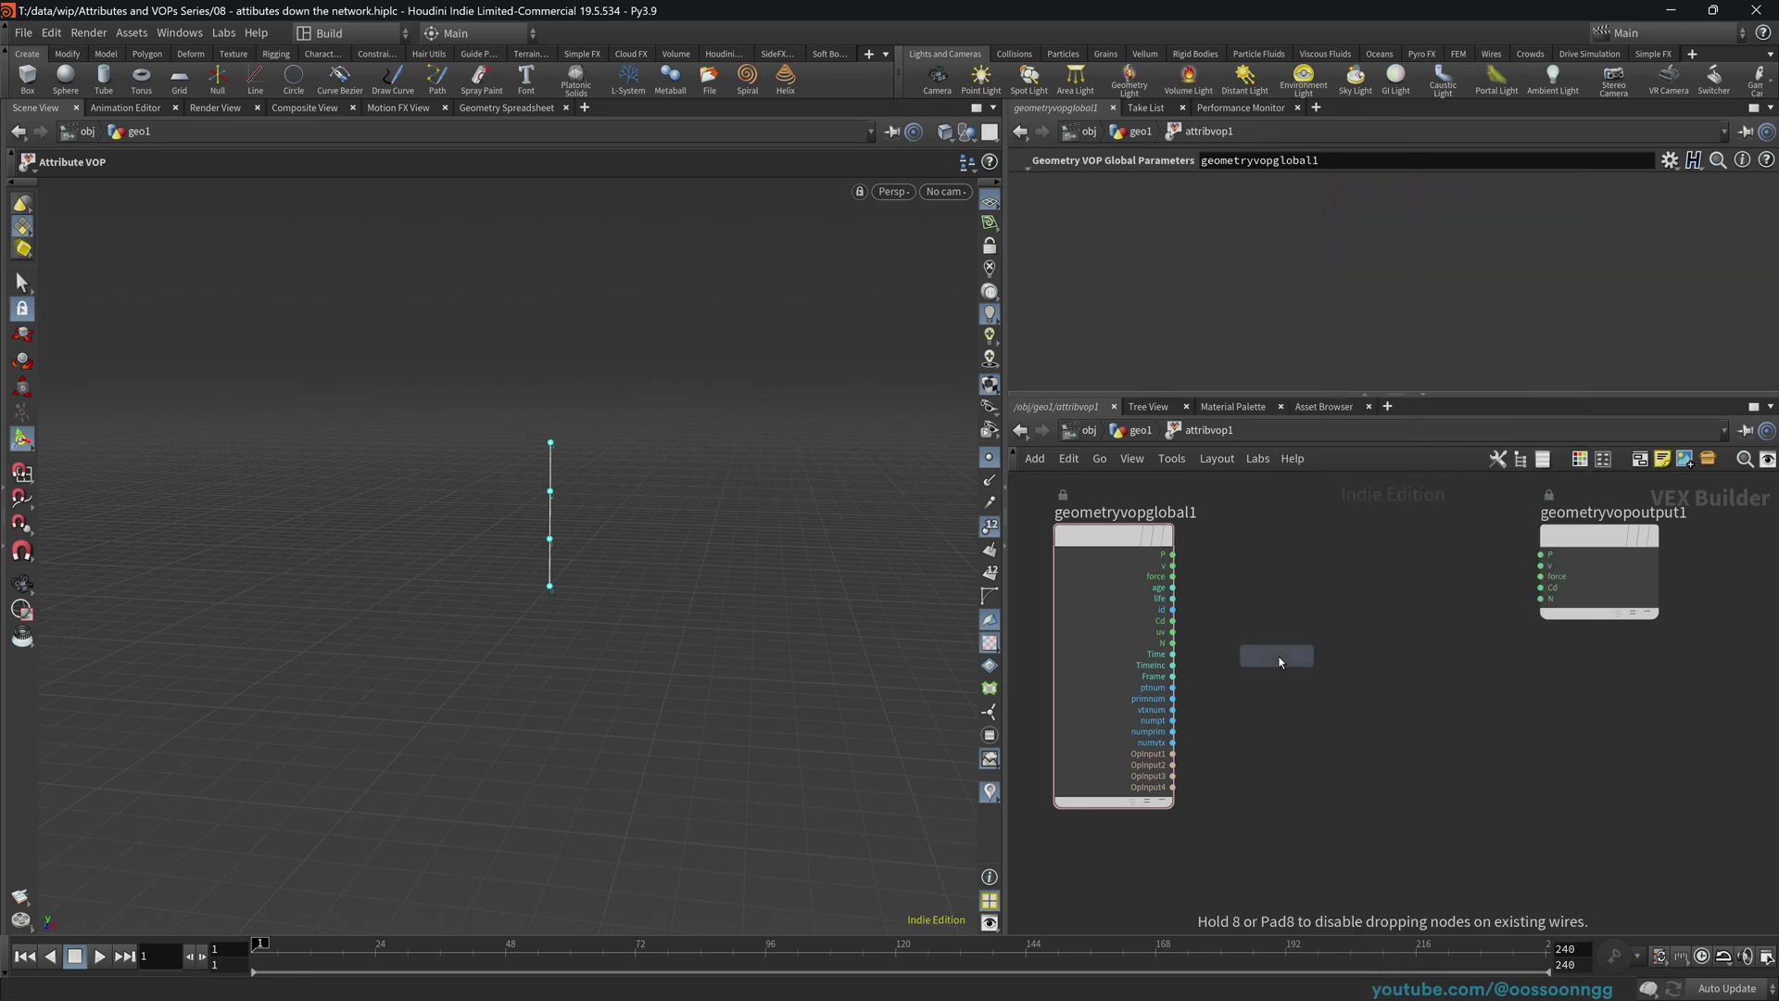
left_click(1388, 686)
left_click(1355, 184)
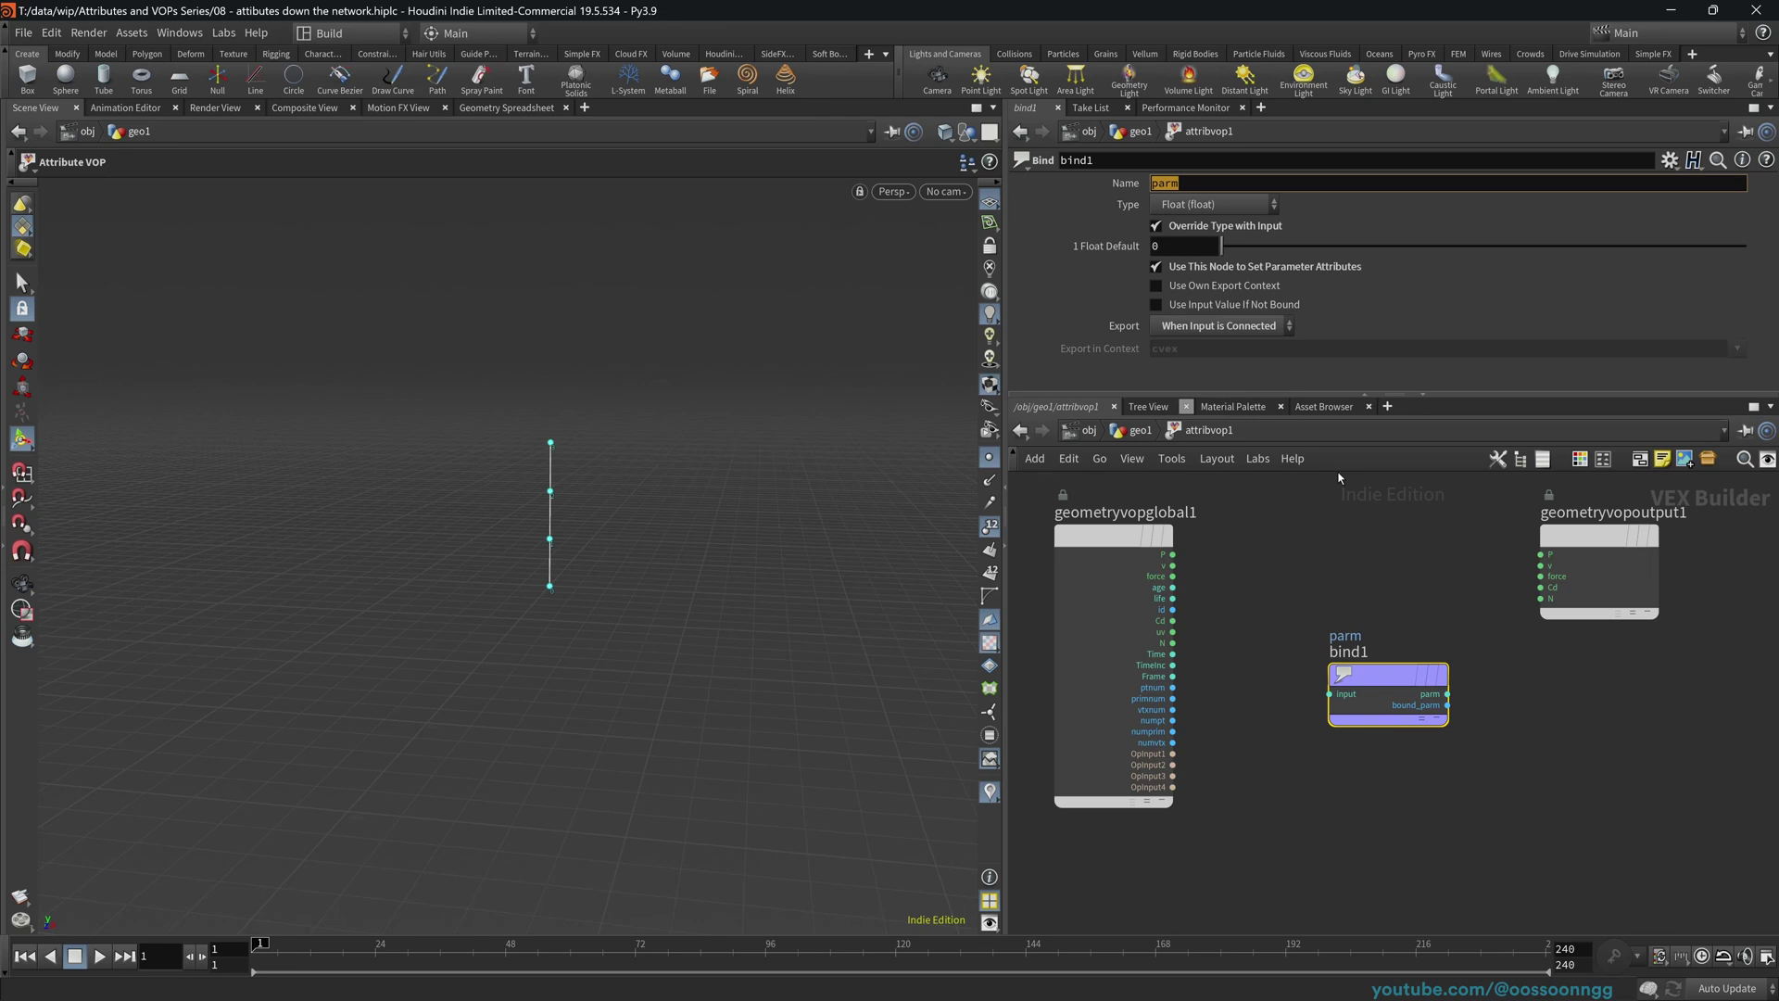
type("ifindmandalorianfrustratinglypredictable")
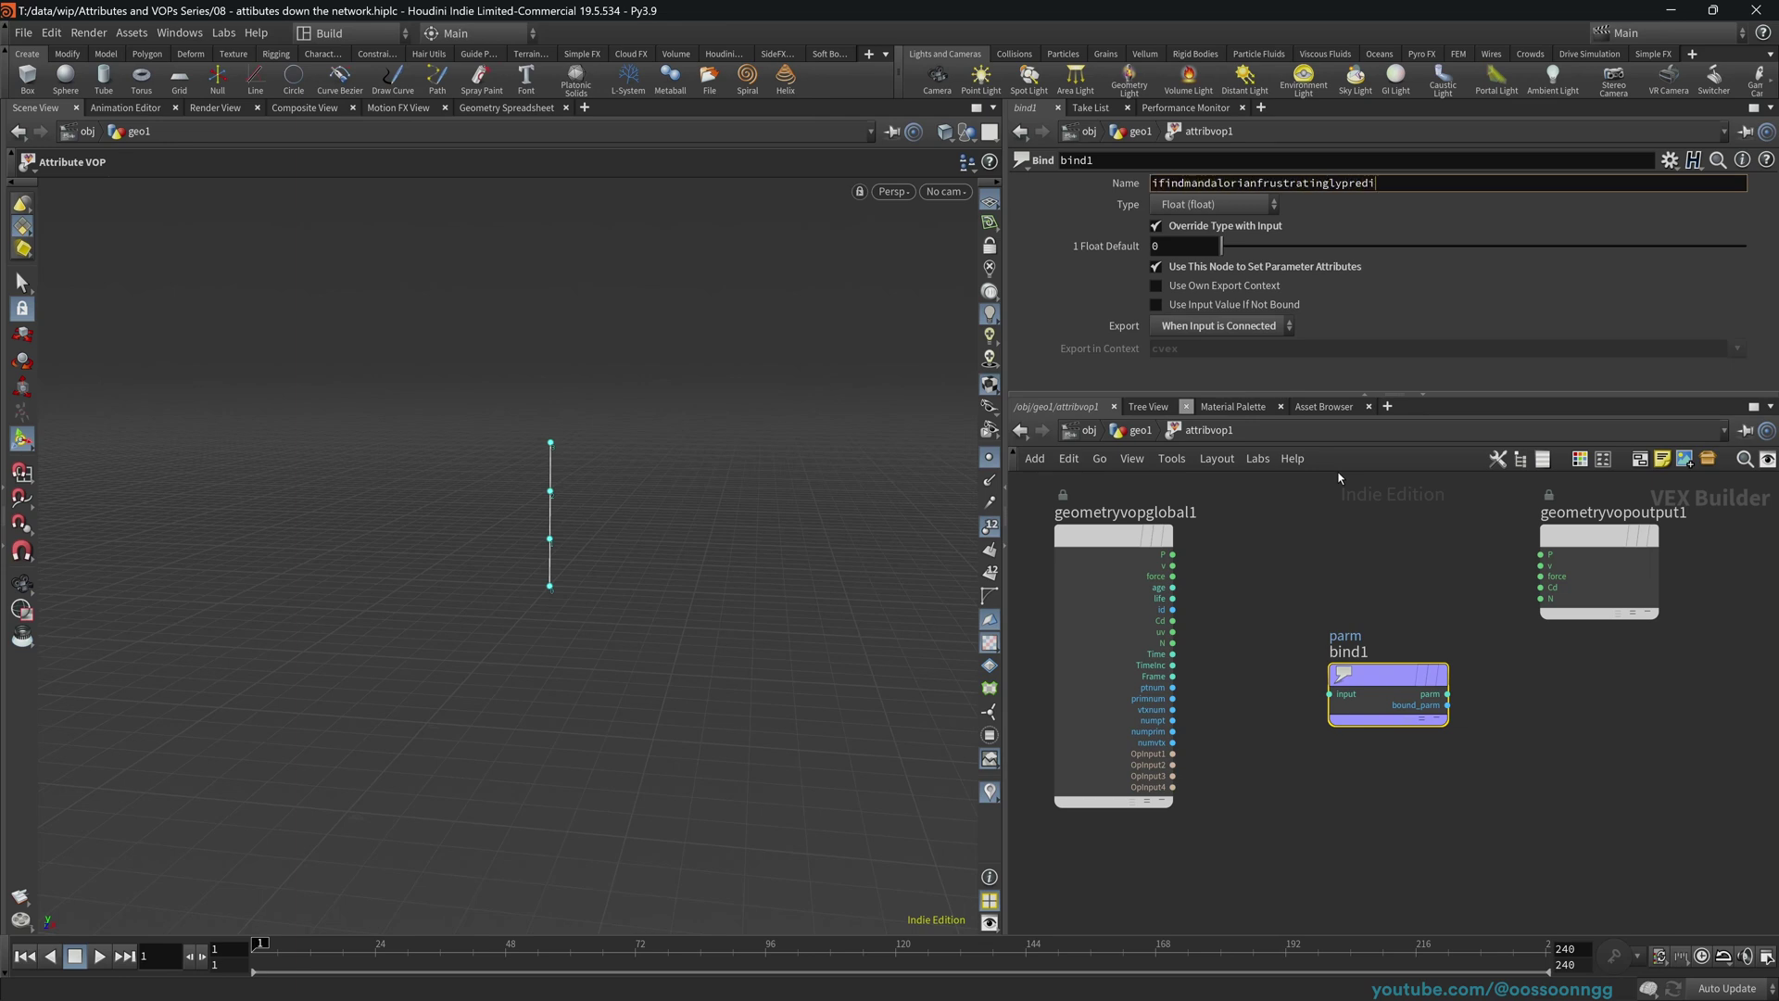
key("Return")
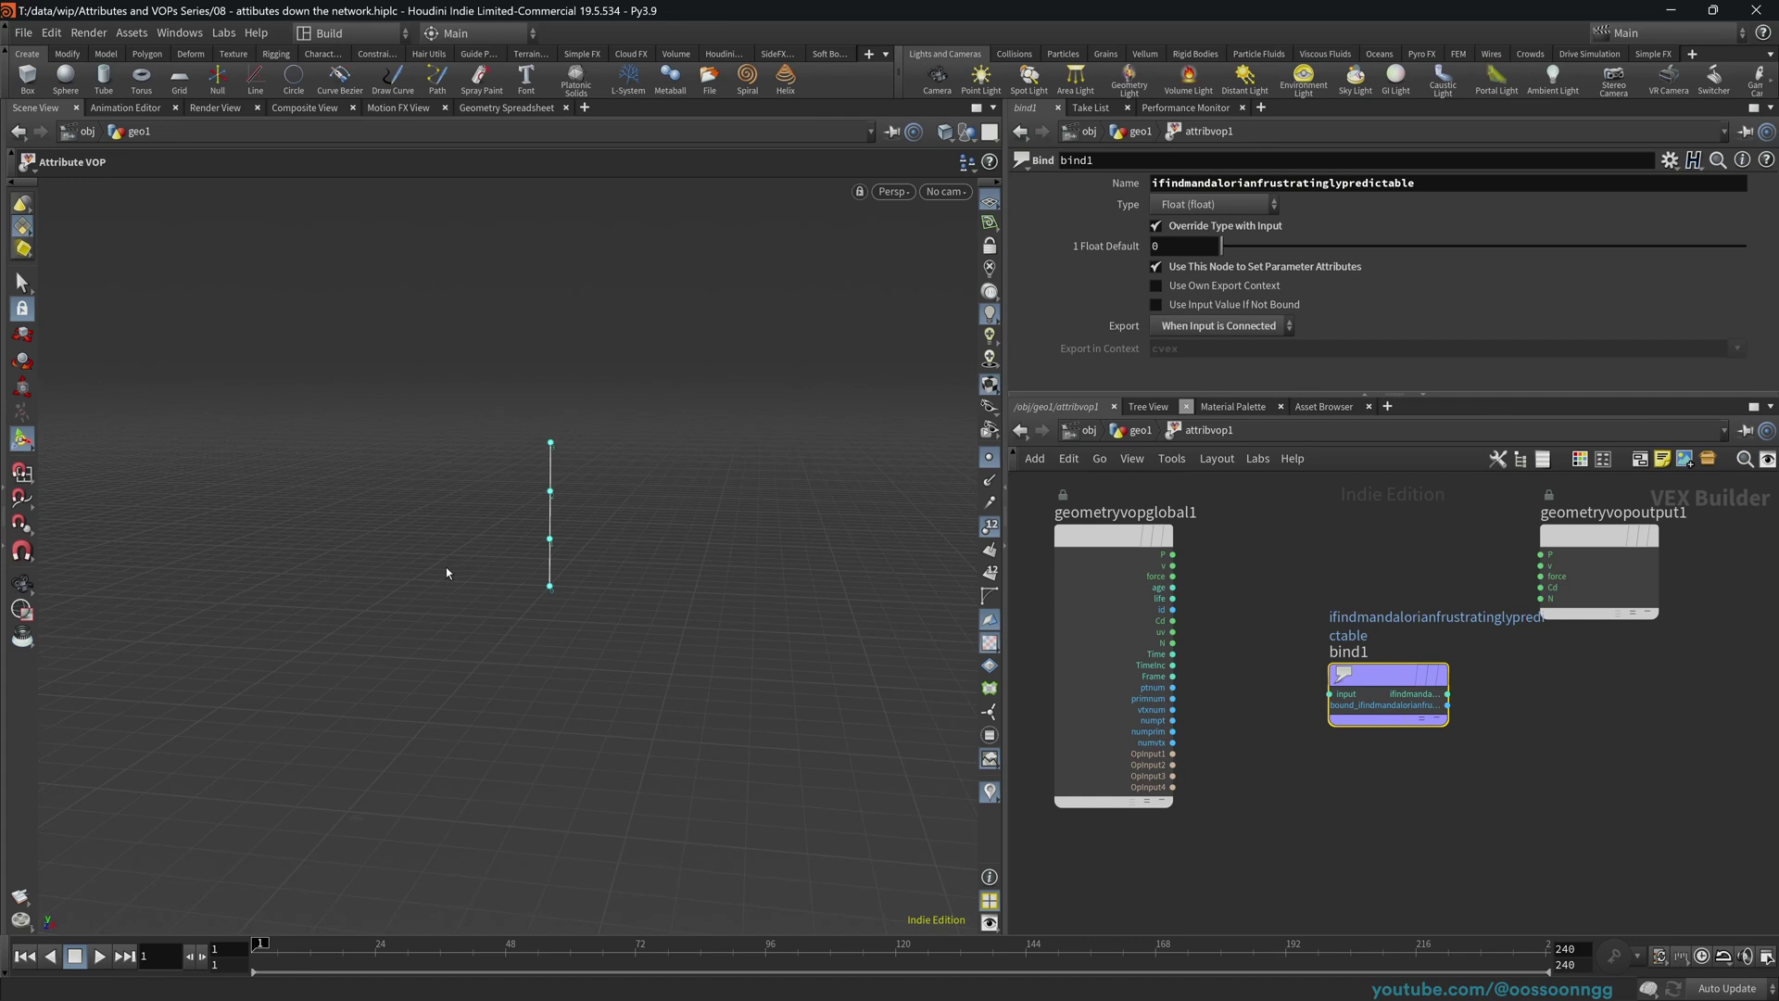
- Set the Bind type to Integer (int), wire ptnum into its input, and return to the geo1 network
left_click(1198, 205)
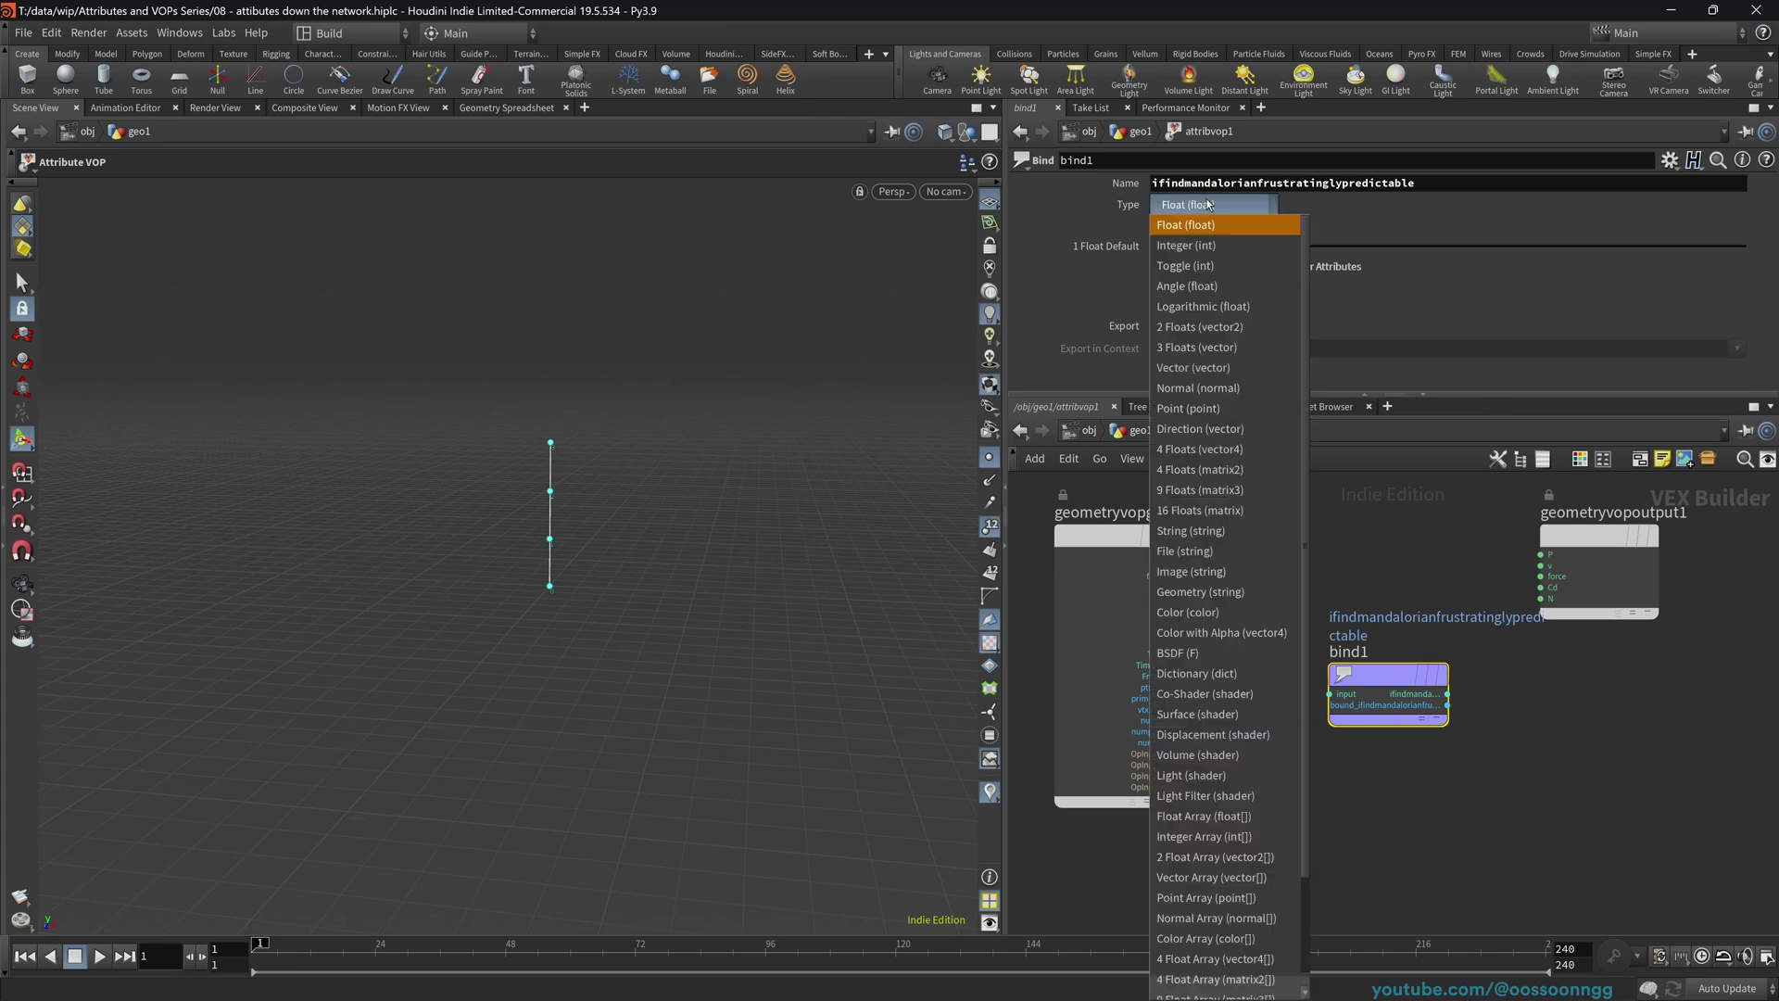
left_click(1191, 245)
scroll(1102, 519, "up", 3)
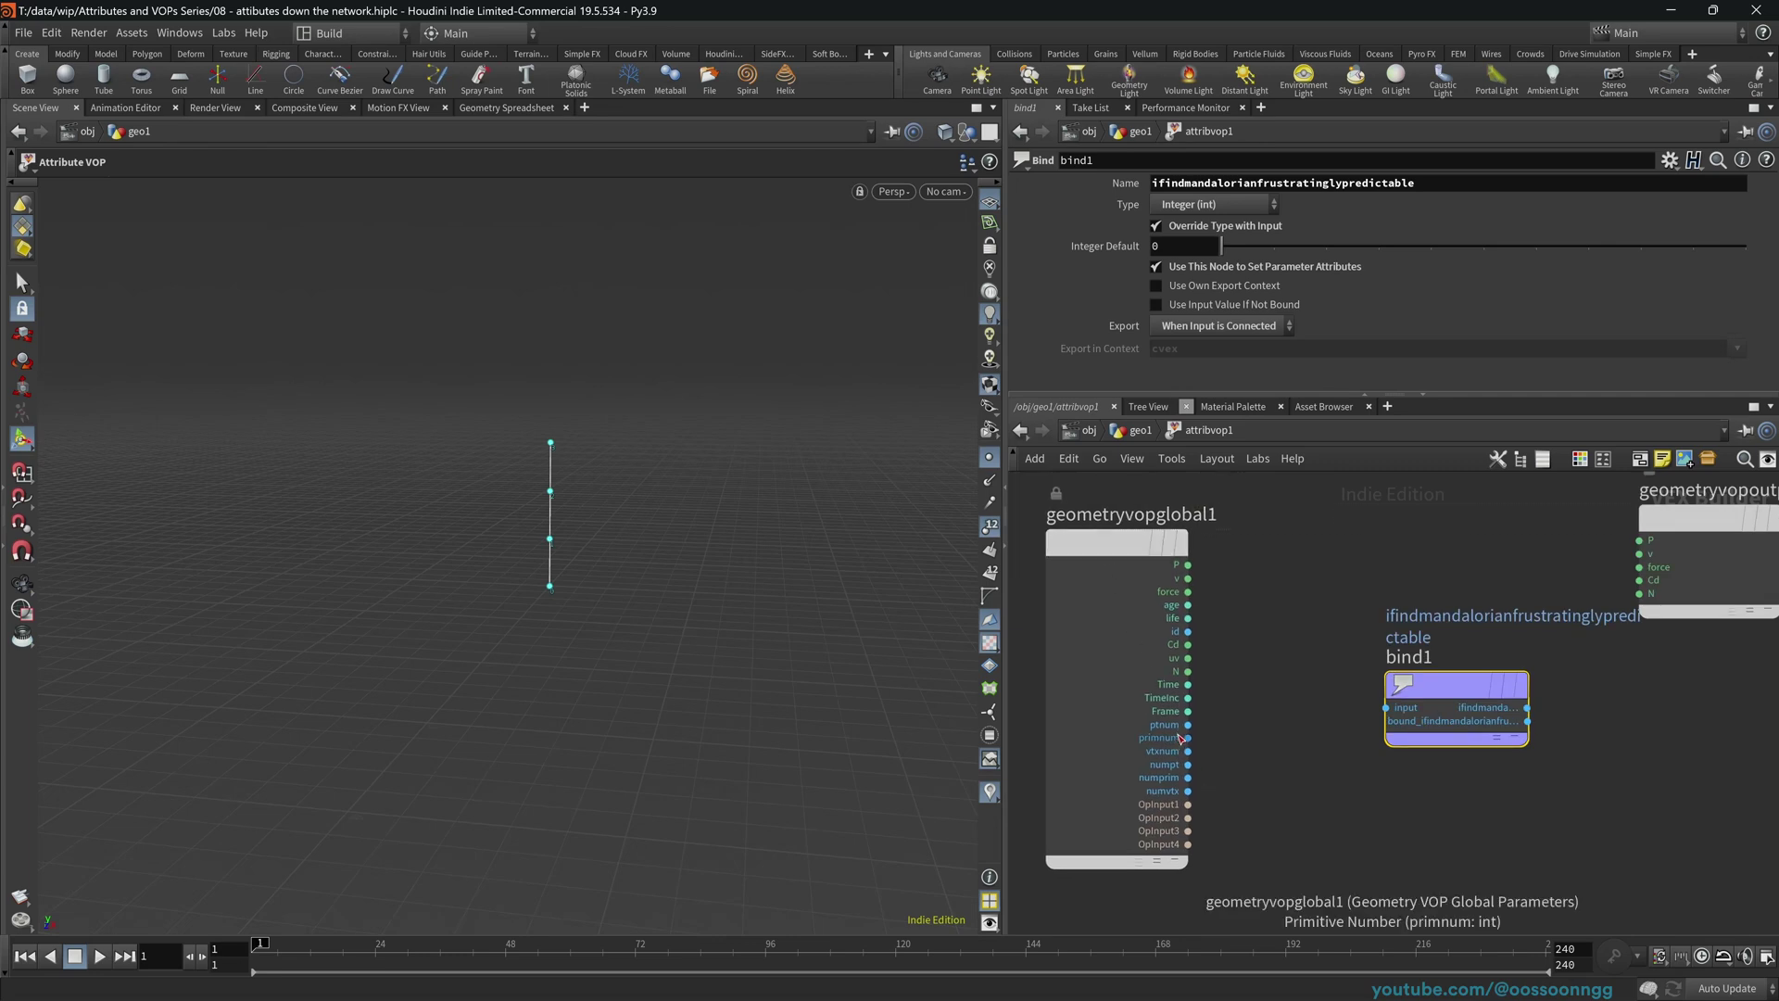
left_click(1189, 726)
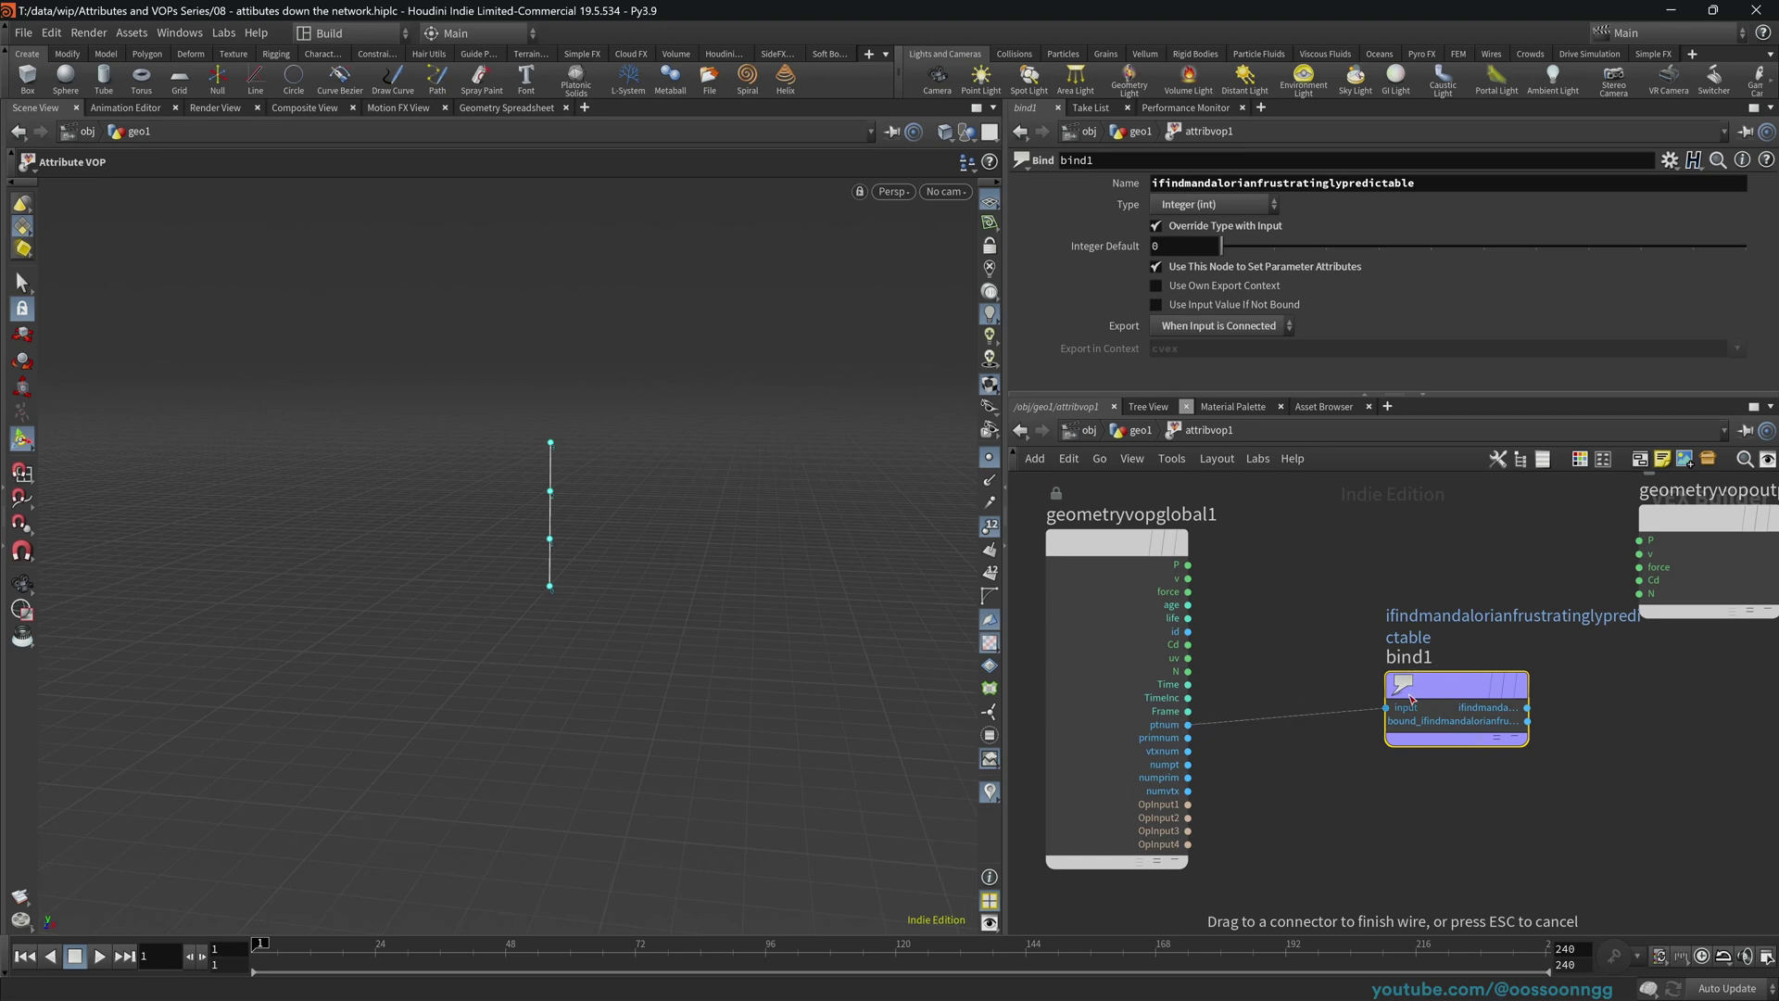
left_click_drag(1409, 697, 1407, 717)
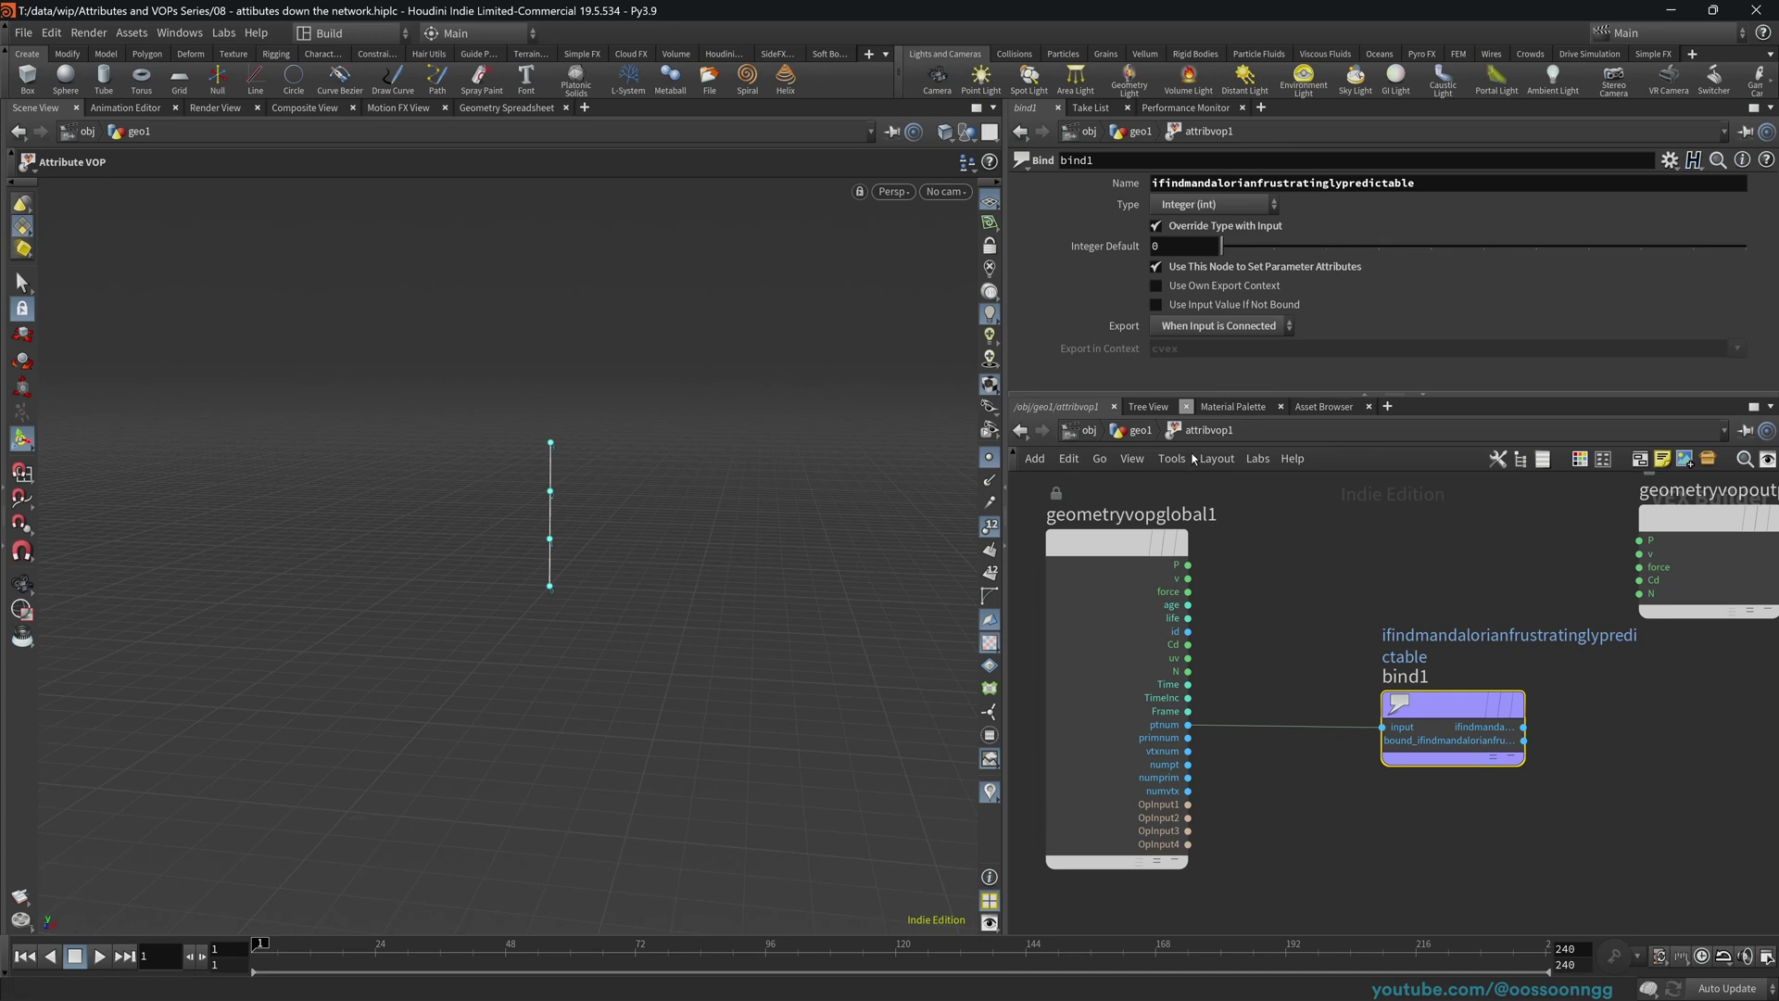
left_click(1142, 431)
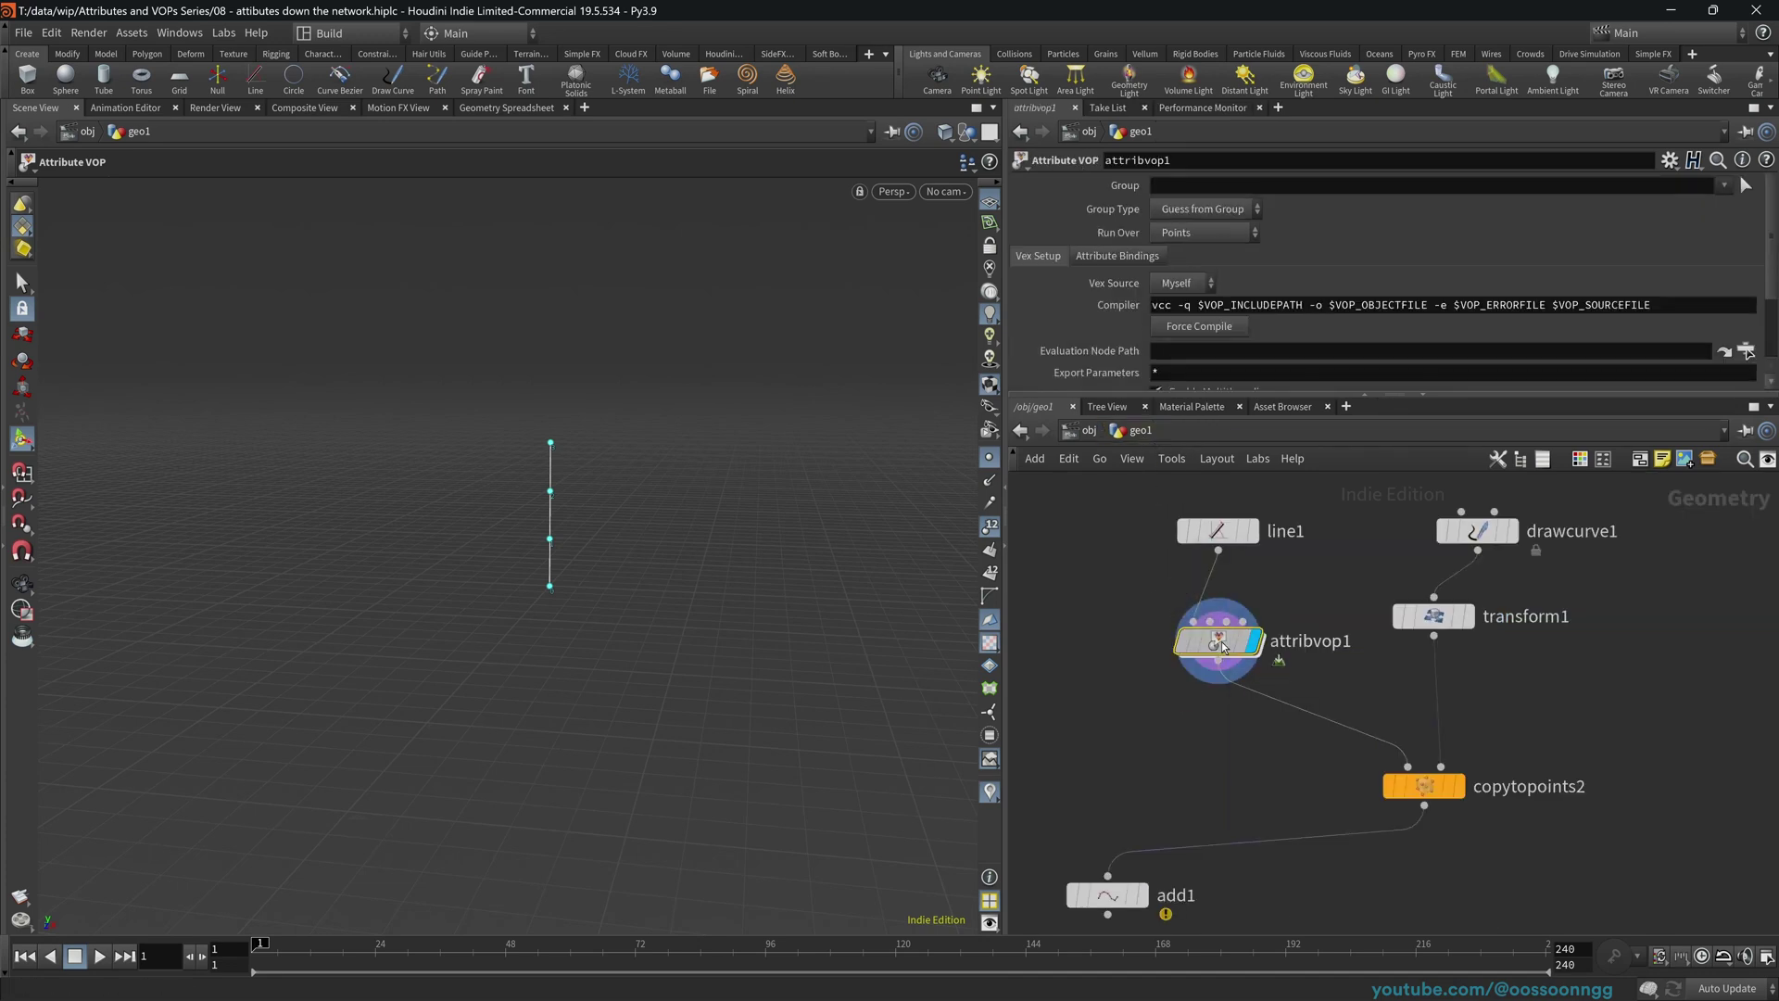
- Inspect the Attribute VOP's custom point attribute in the node info and the Geometry Spreadsheet
middle_click(1221, 641)
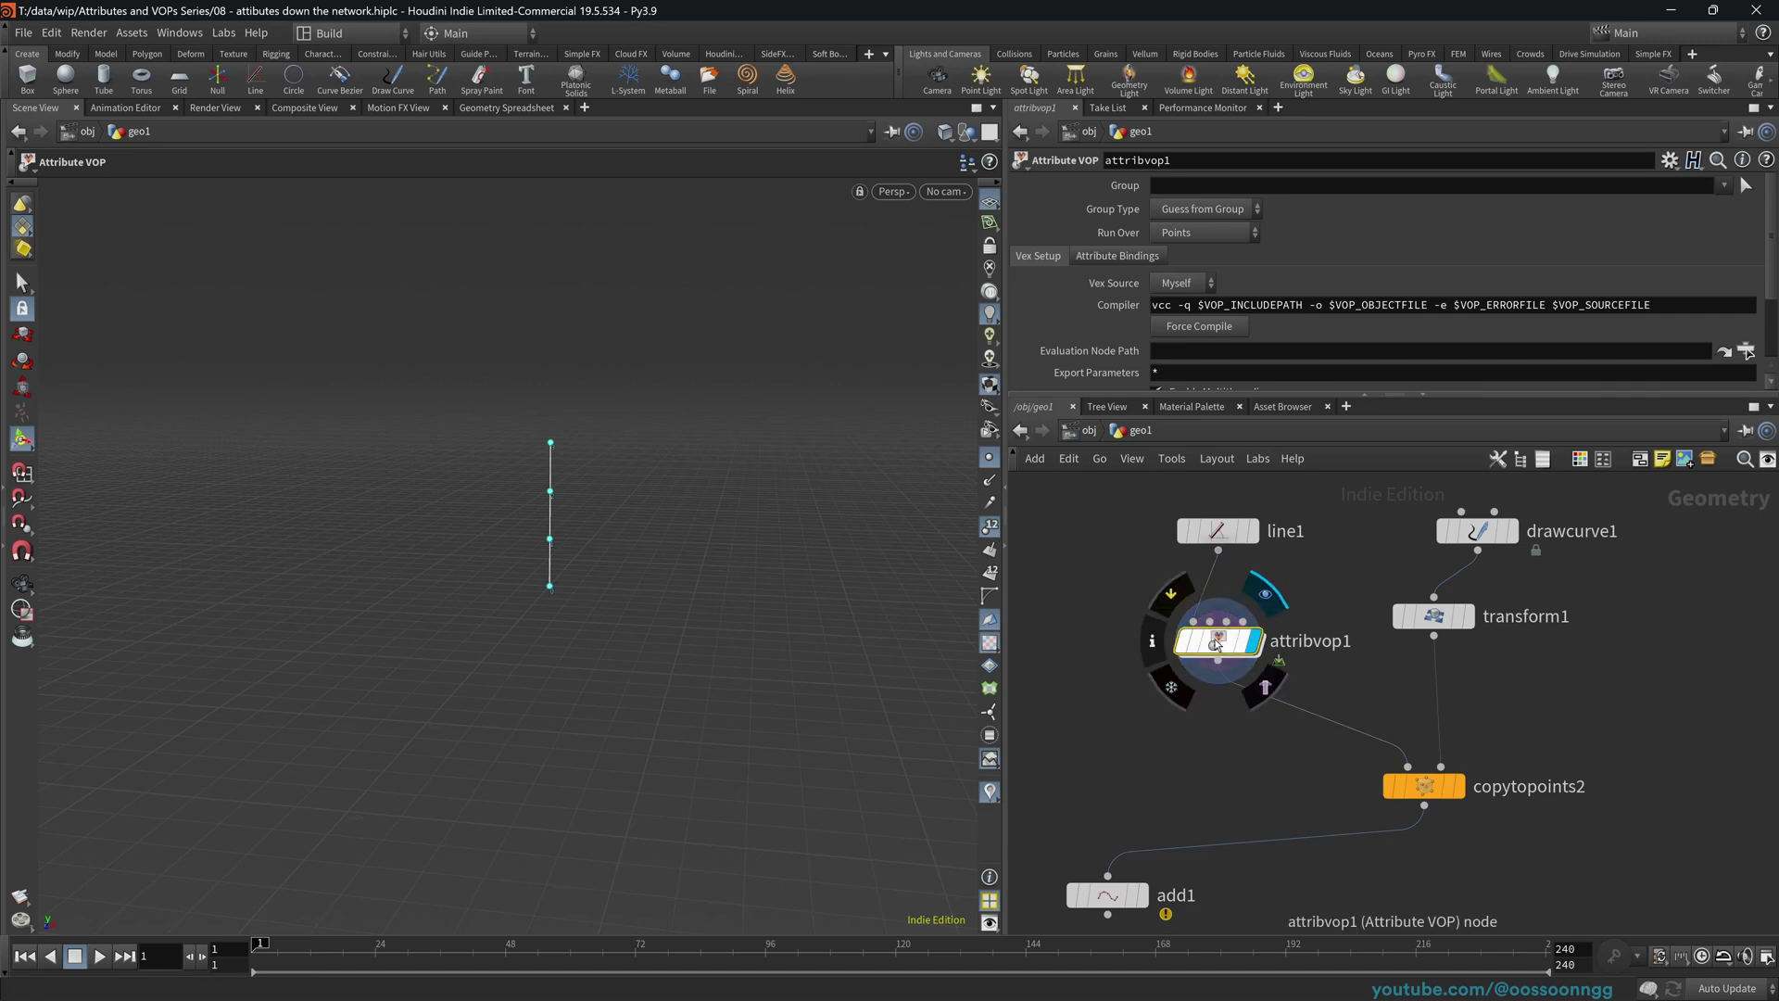
left_click(1108, 625)
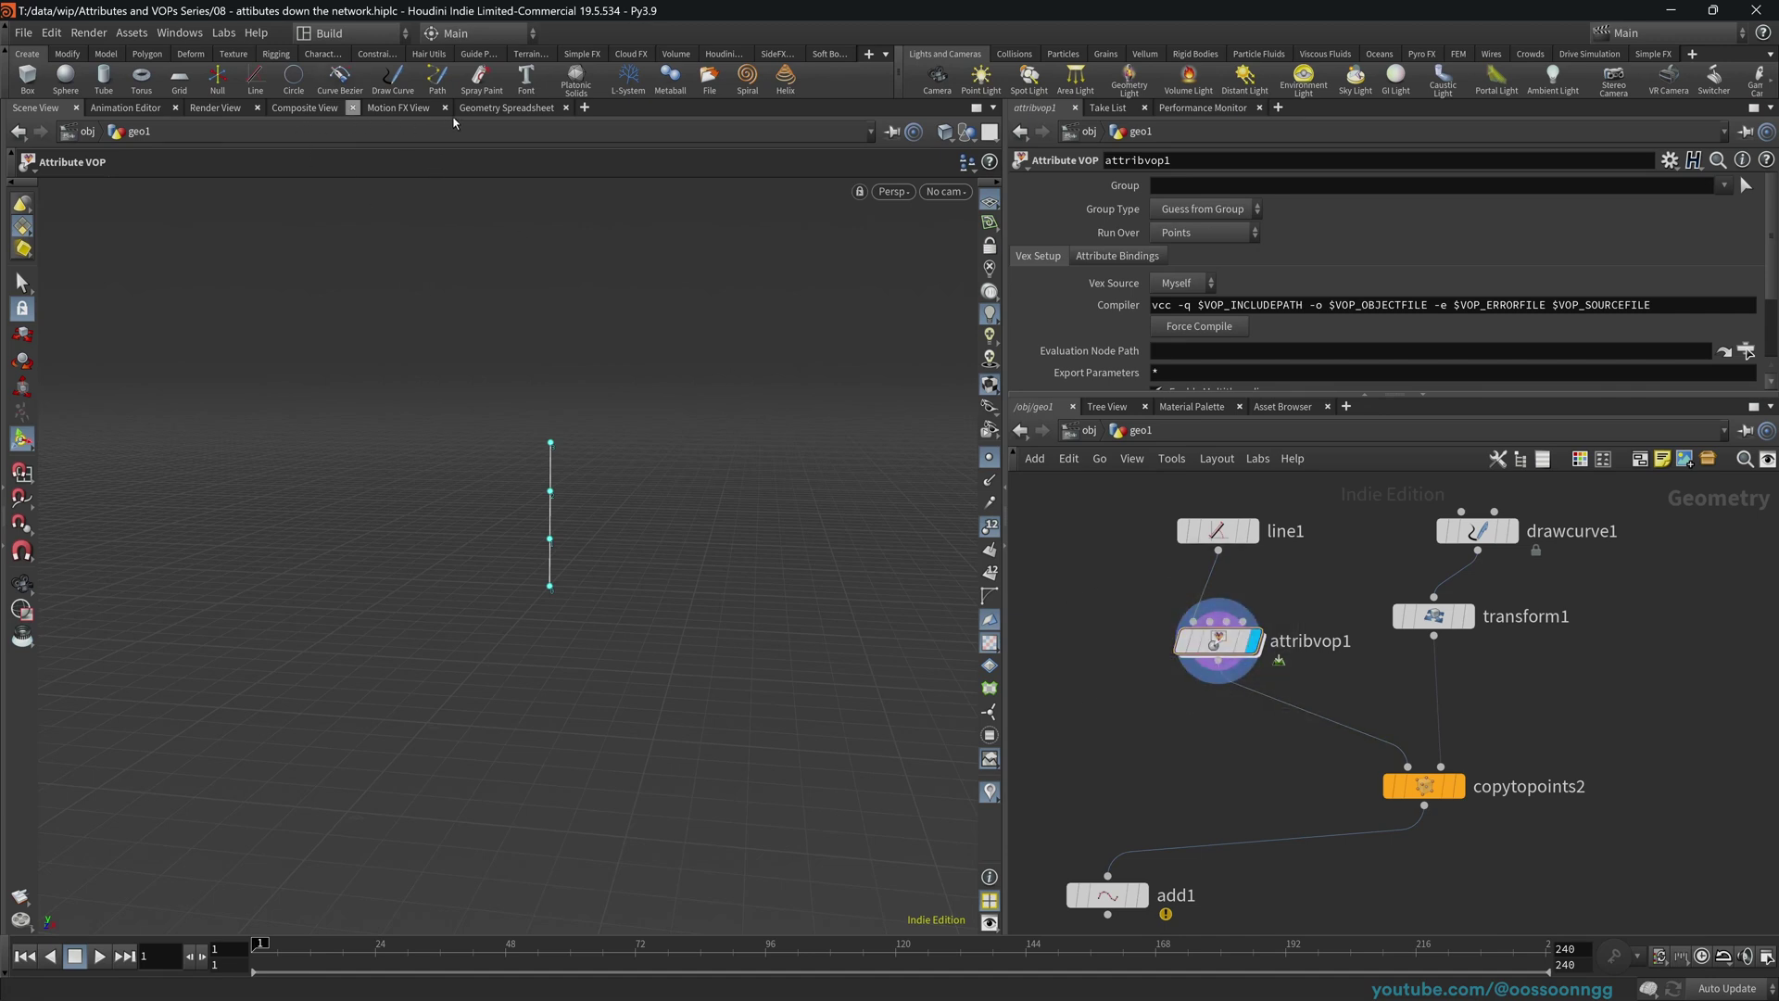
left_click(509, 107)
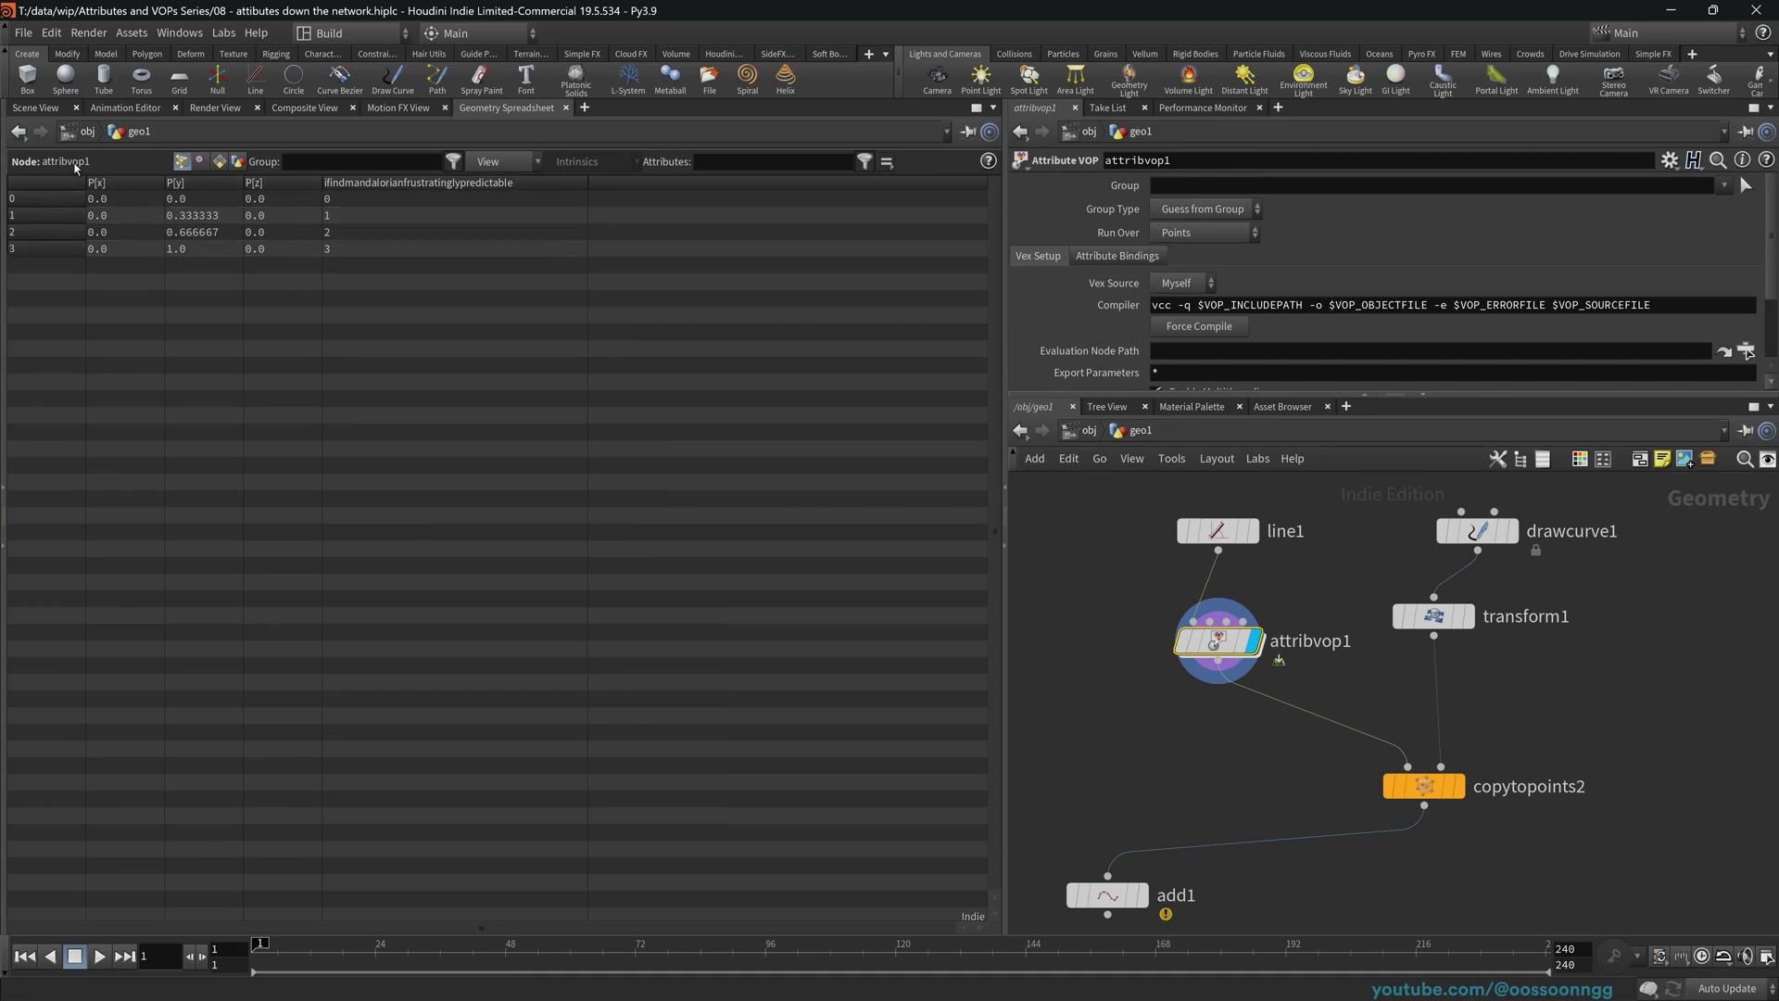
left_click(33, 108)
- Display the Copy to Points node and check its node info for the inherited custom point attribute
middle_click_drag(1137, 726, 1124, 660)
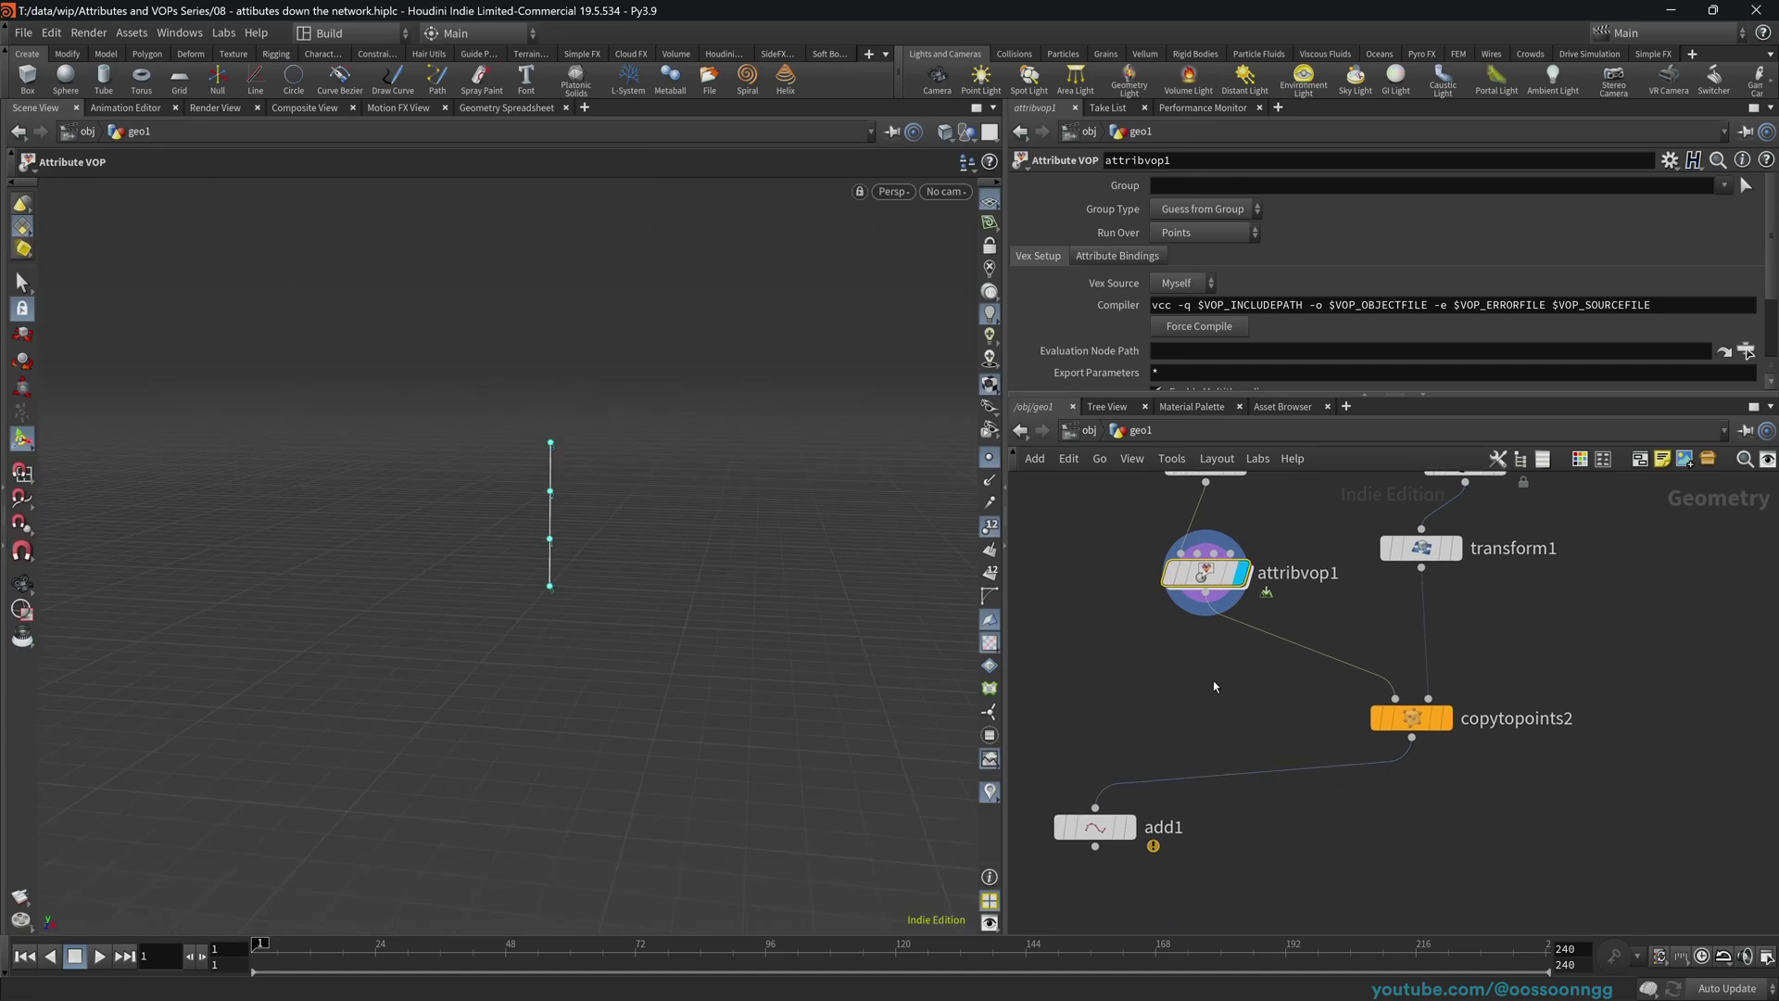
left_click(1449, 719)
left_click(1413, 721)
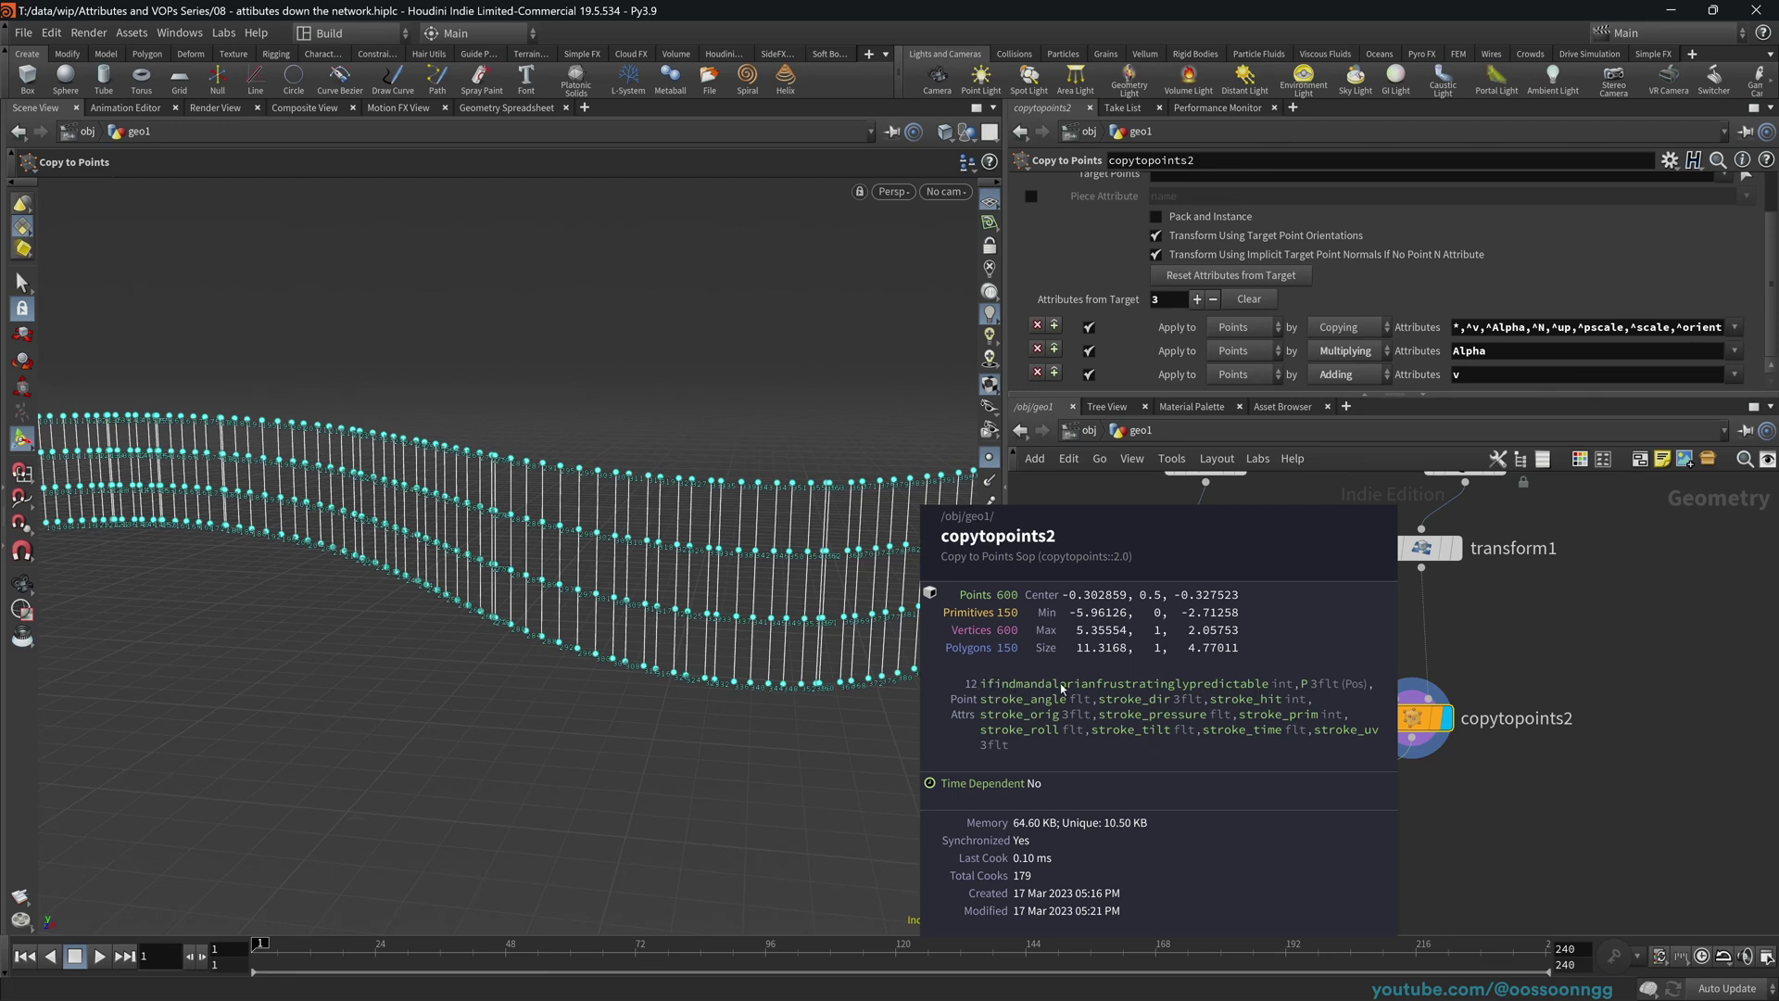
- Set the Add node's Attribute Name to ifindmandalorianfrustratinglypredictable
middle_click_drag(1232, 825, 1310, 762)
left_click_drag(1196, 773, 1242, 767)
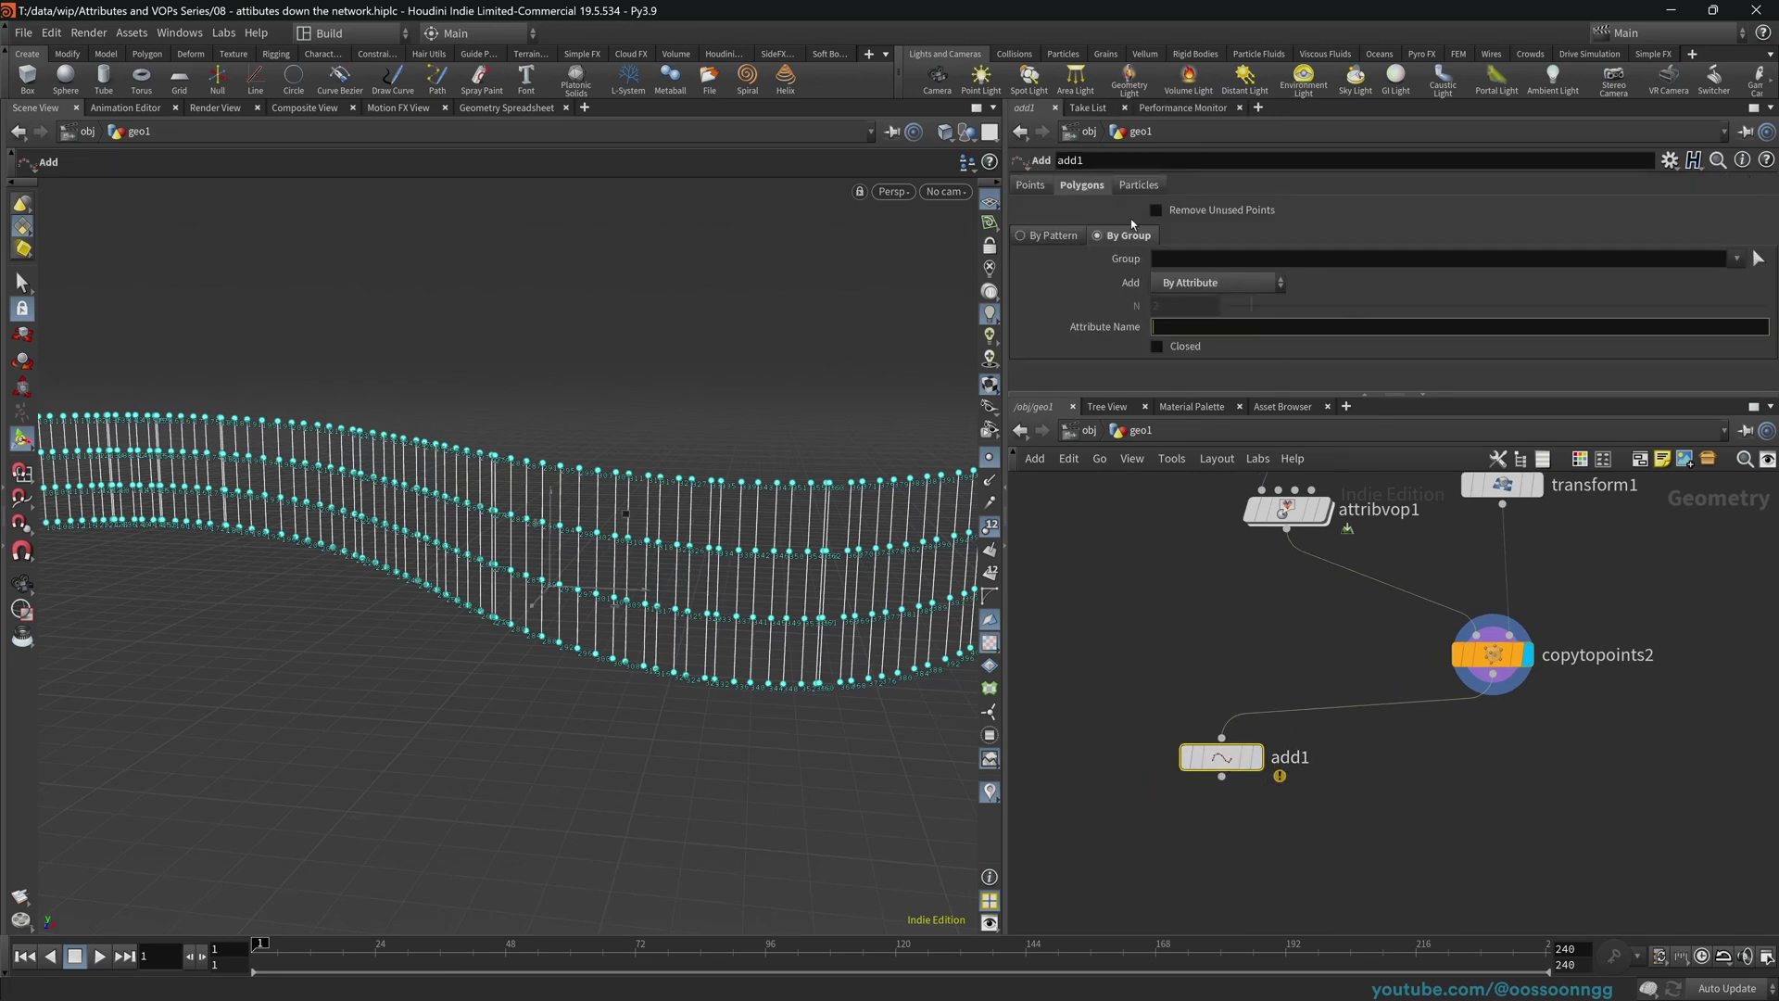
type("ifindmandalorianfrustratinglypredictable")
key("Return")
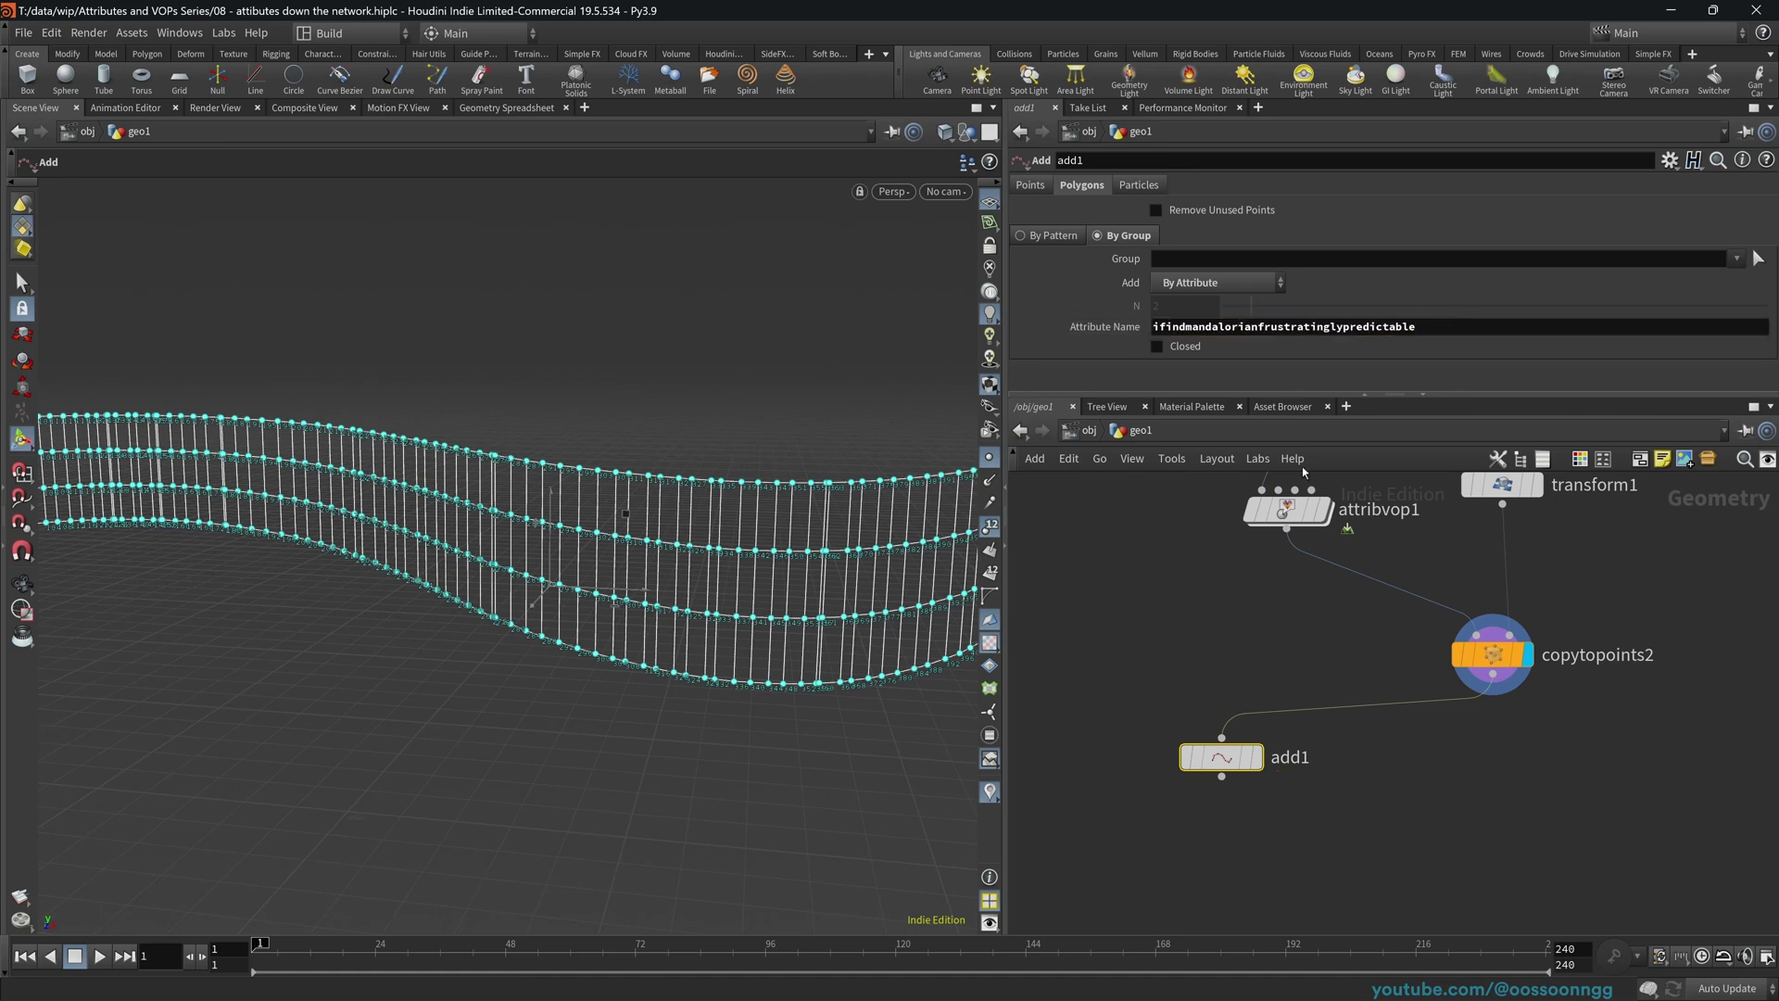
- Hide the points and point numbers in the viewport and display the Add node's result
left_click(990, 456)
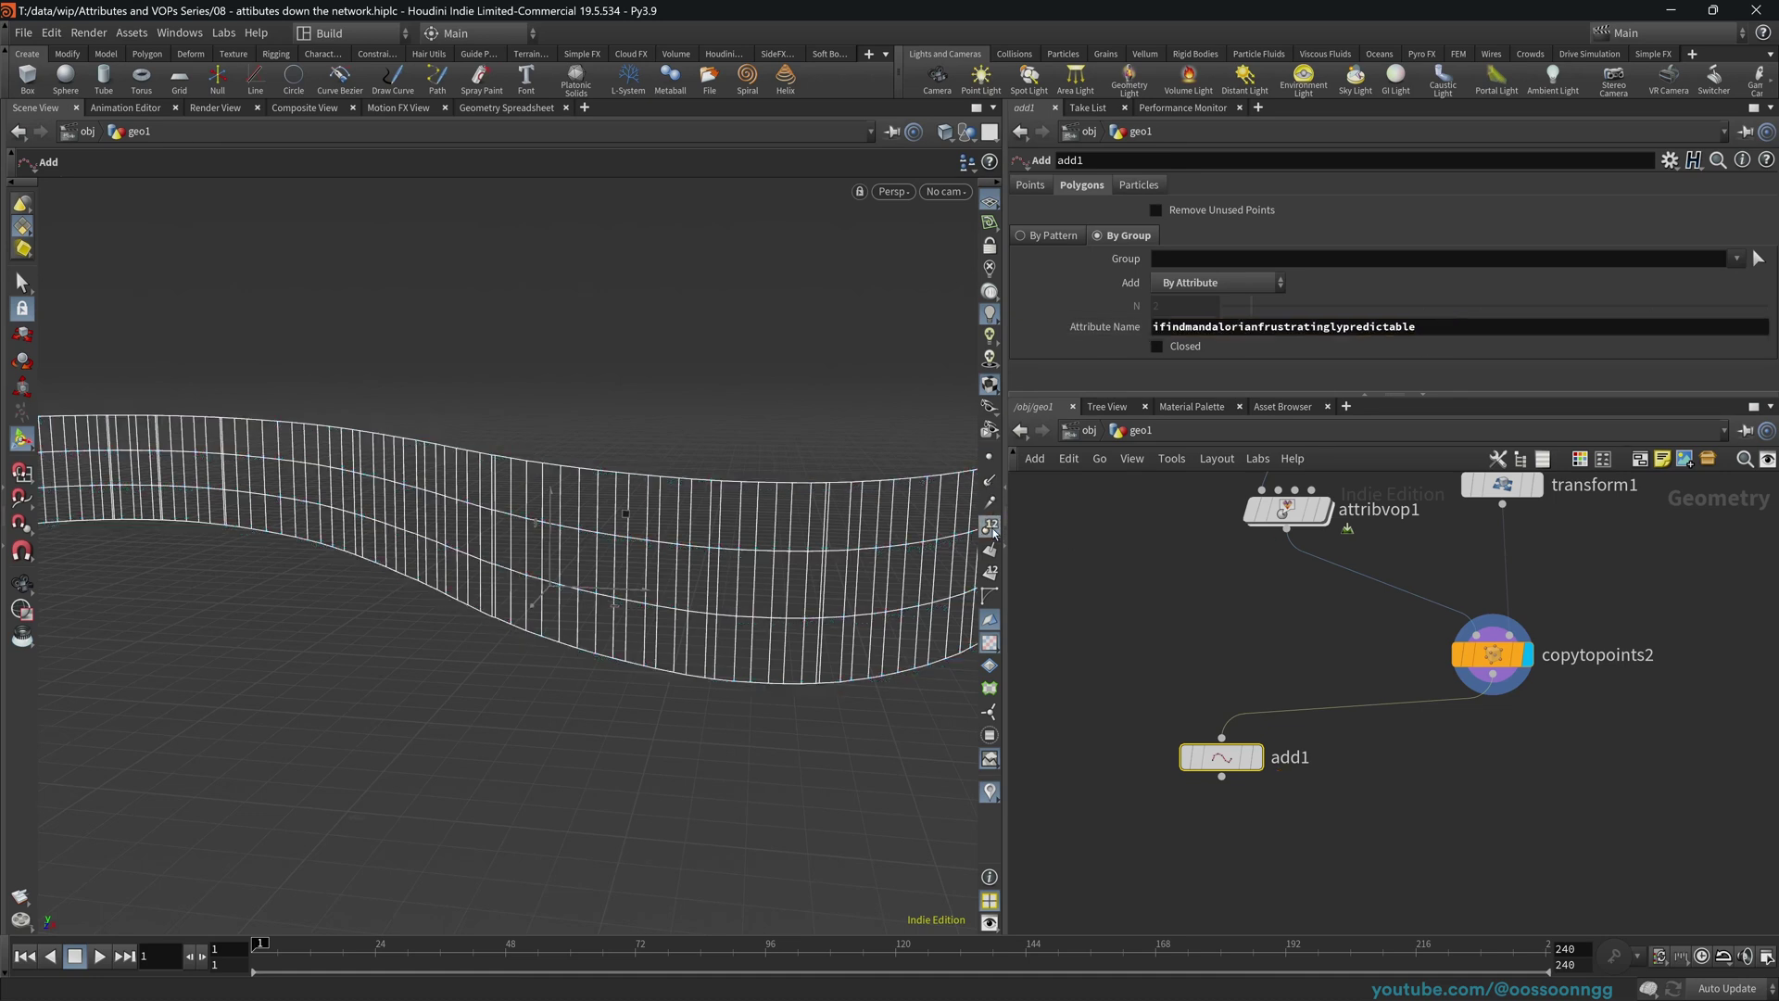
key("Escape")
left_click_drag(766, 552, 440, 550)
left_click_drag(895, 567, 697, 546)
left_click(1256, 757)
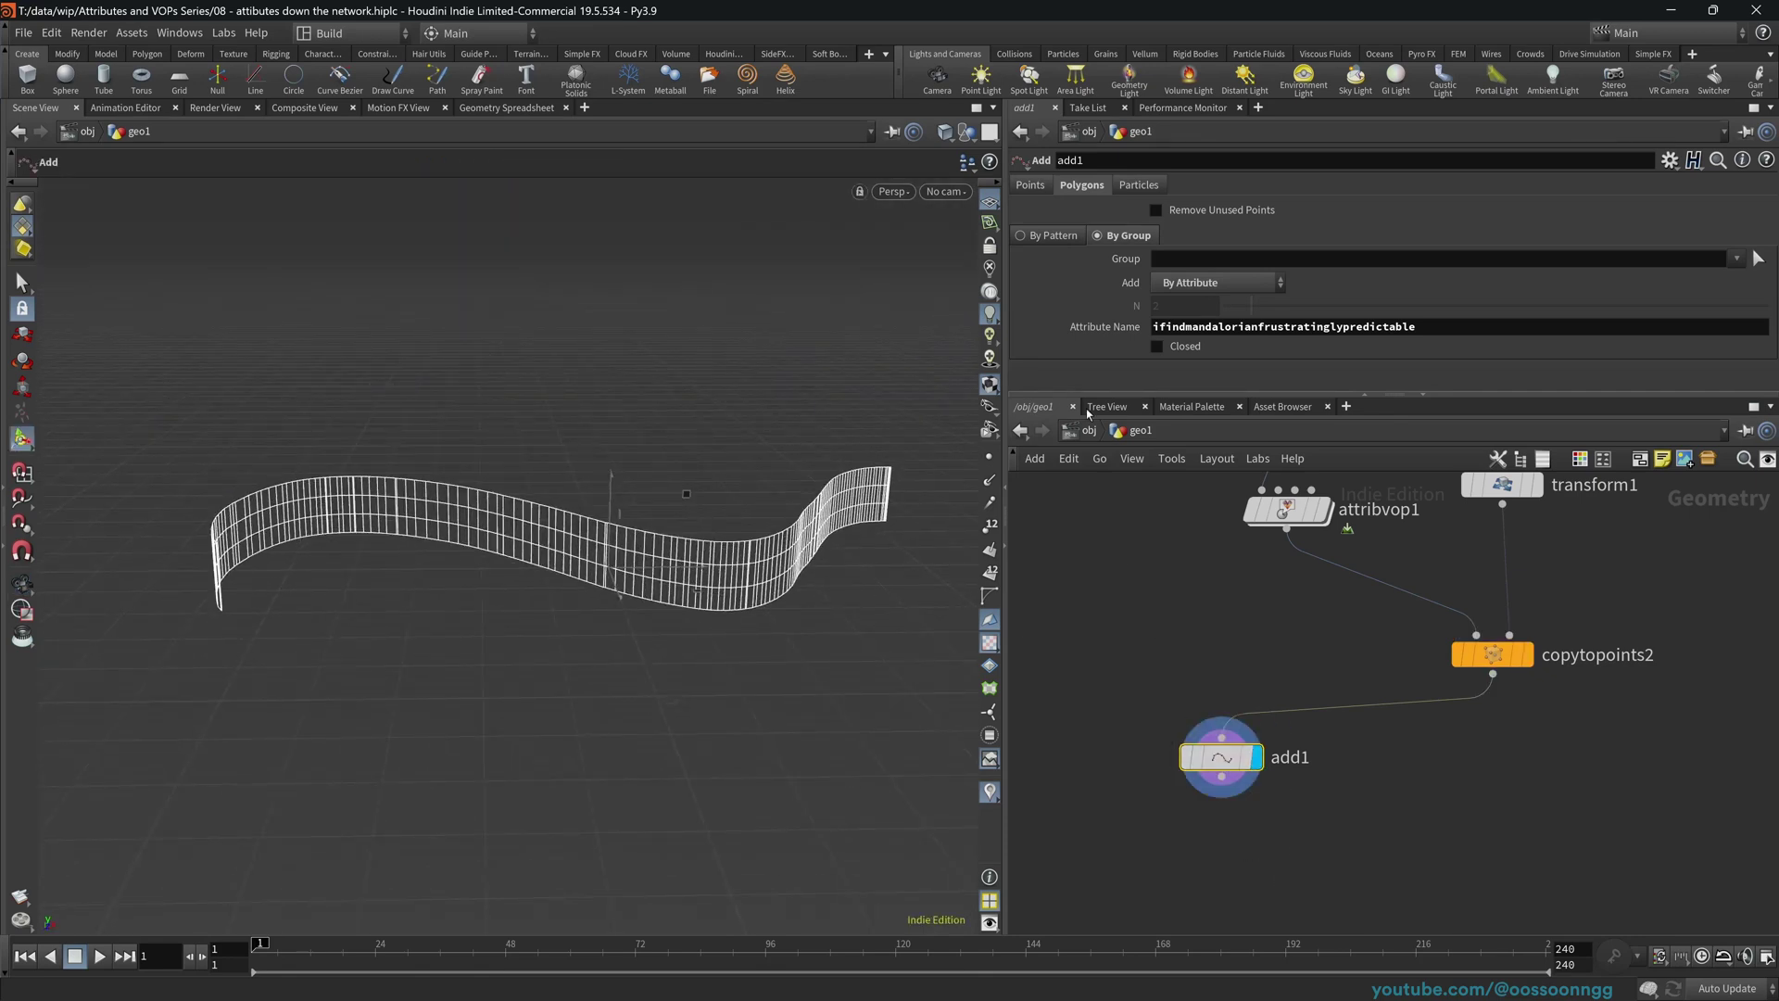
- Place the Add node directly below Copy to Points and enable Delete Geometry But Keep the Points
left_click_drag(1221, 757, 1492, 793)
left_click(1028, 185)
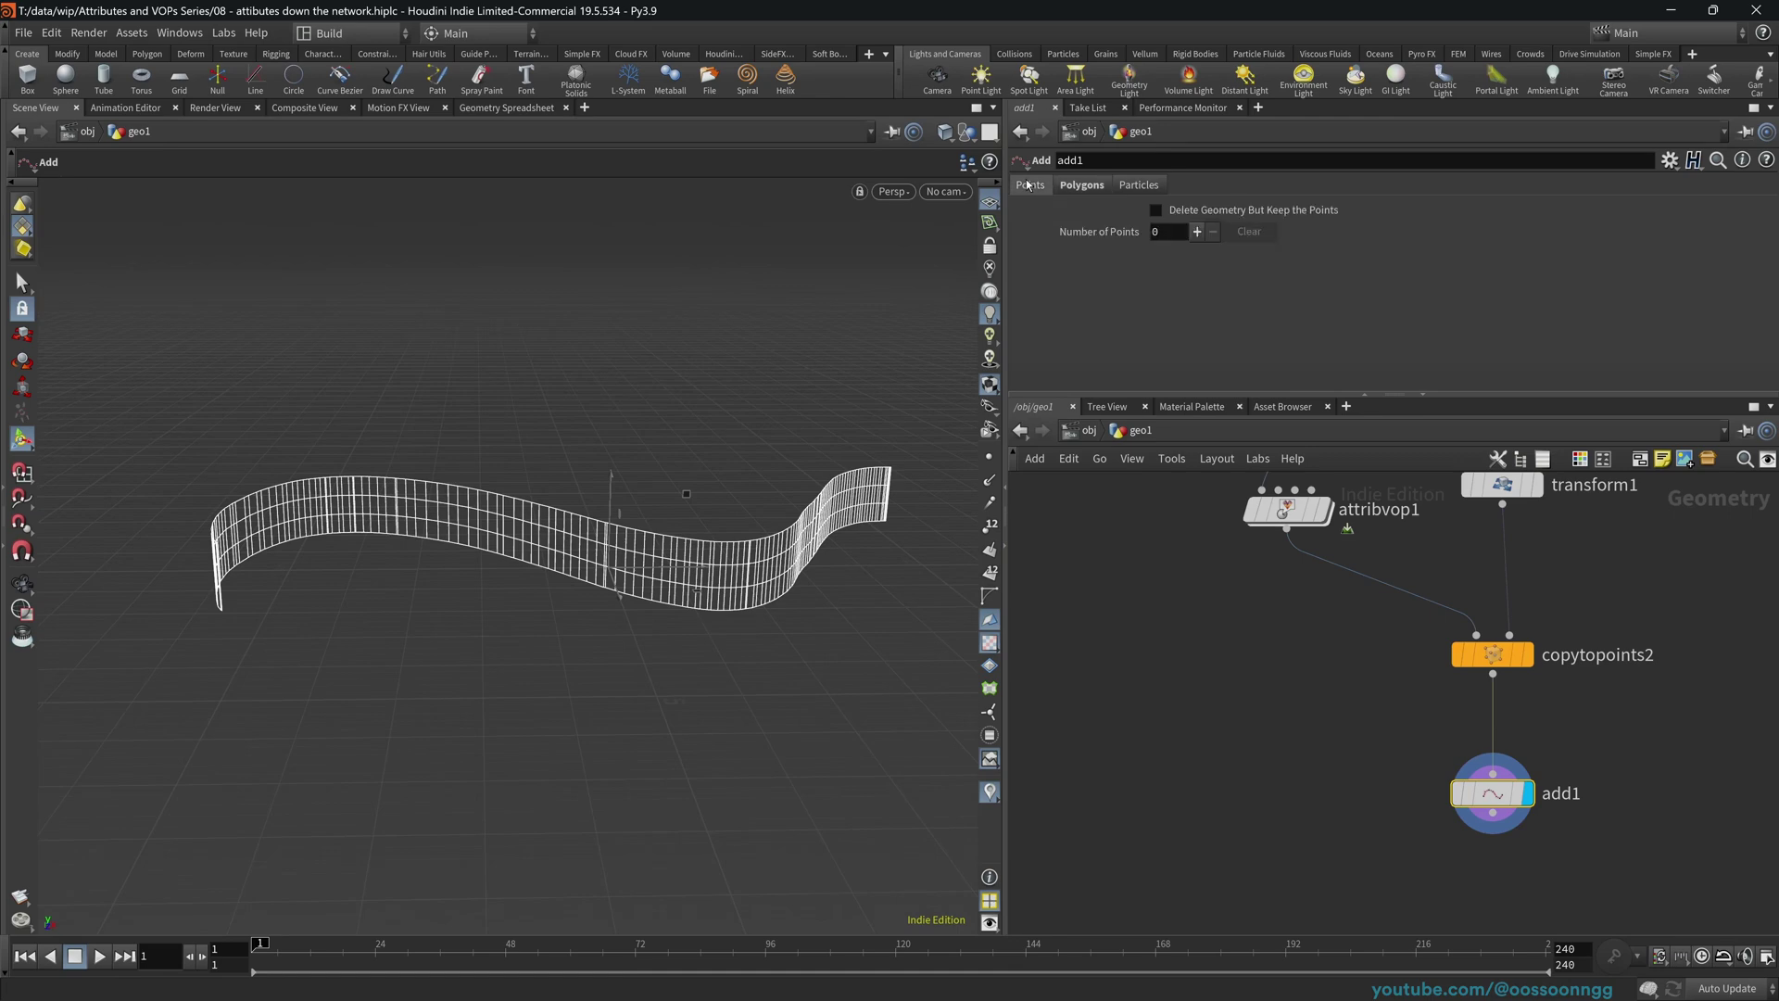
left_click(1210, 215)
left_click_drag(573, 428, 705, 575)
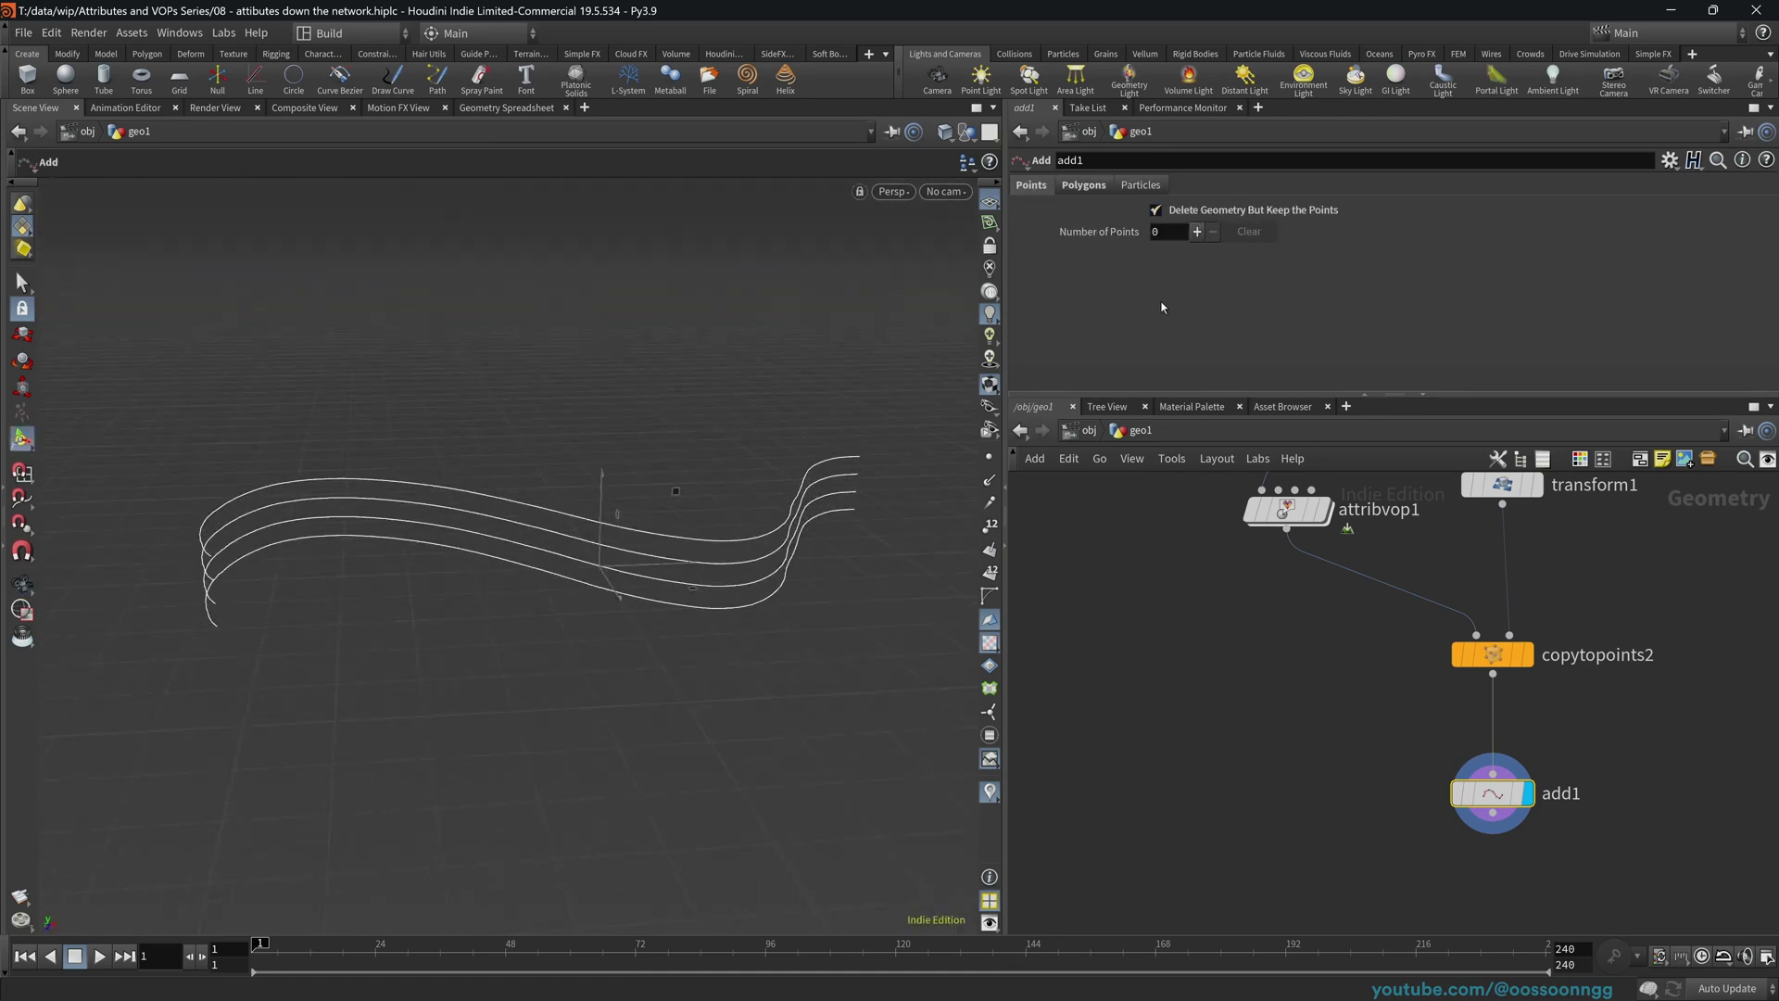
- Disable Delete Geometry But Keep the Points on the Add node and align transform1 directly below drawcurve1
left_click(1191, 211)
middle_click_drag(1164, 640, 1016, 709)
middle_click_drag(1544, 651, 1358, 838)
middle_click_drag(1444, 681, 1515, 576)
left_click_drag(1240, 630, 1284, 607)
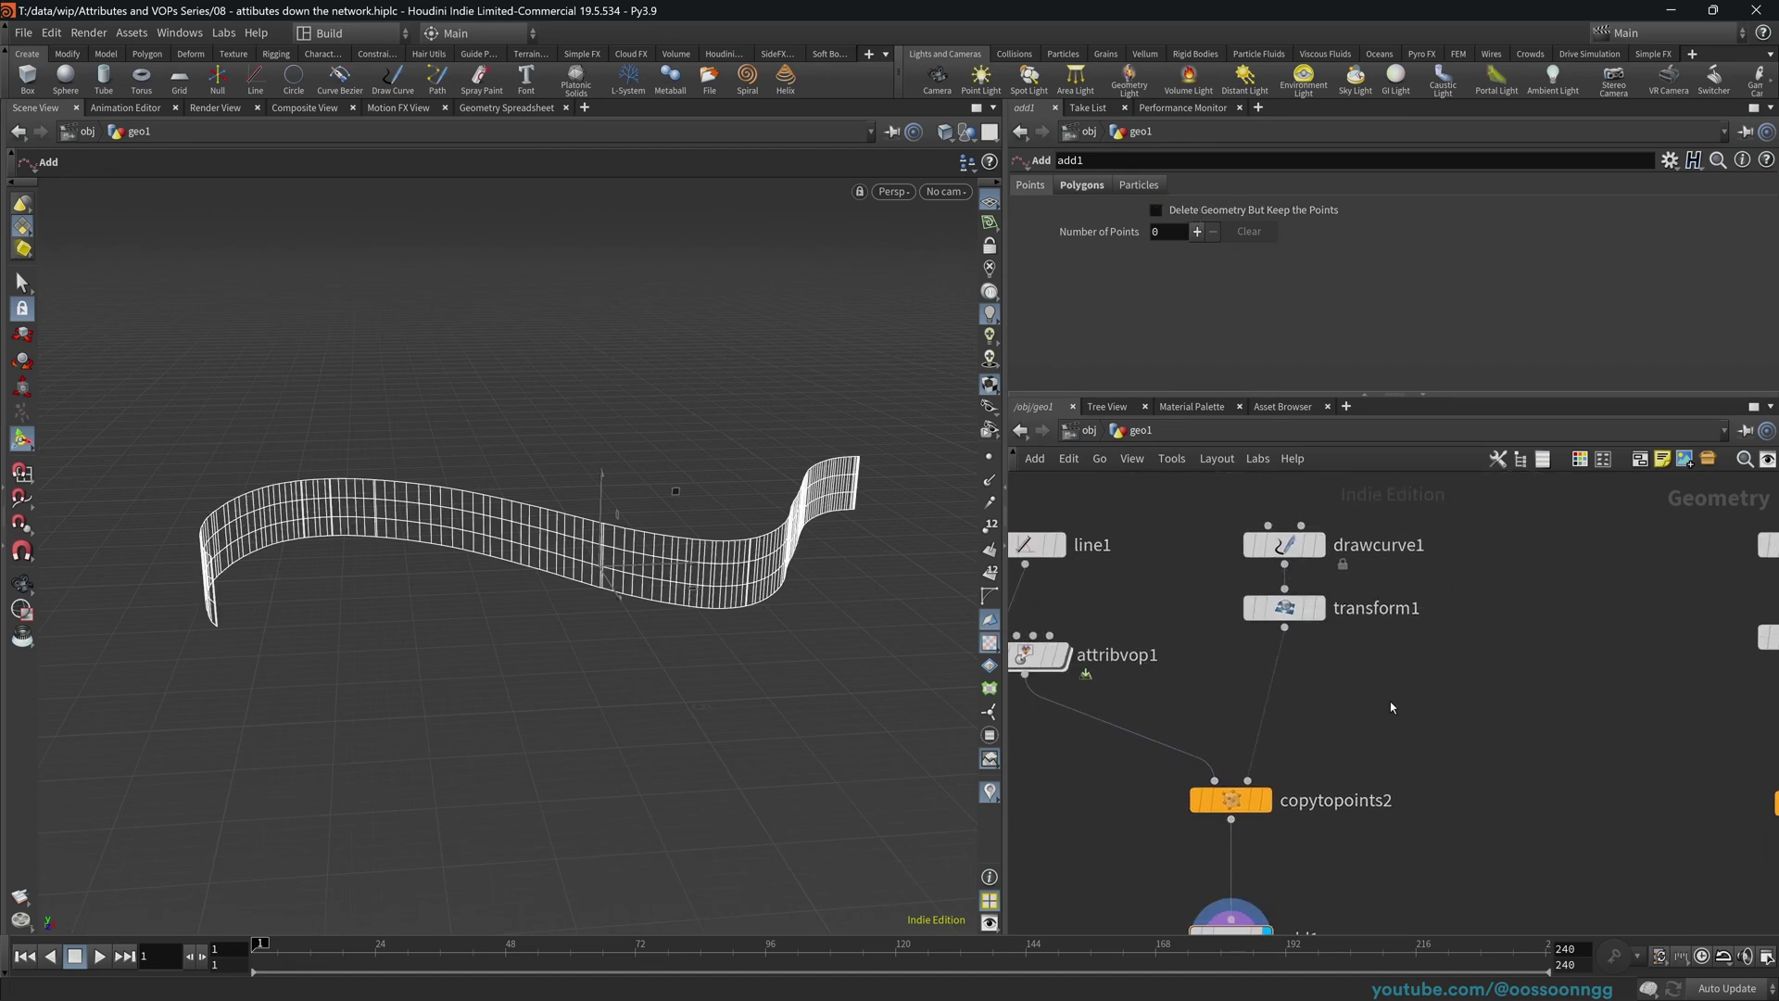
- Insert a Resample node between transform1 and copytopoints2
key("Tab")
type("resa")
key("Return")
left_click(1279, 687)
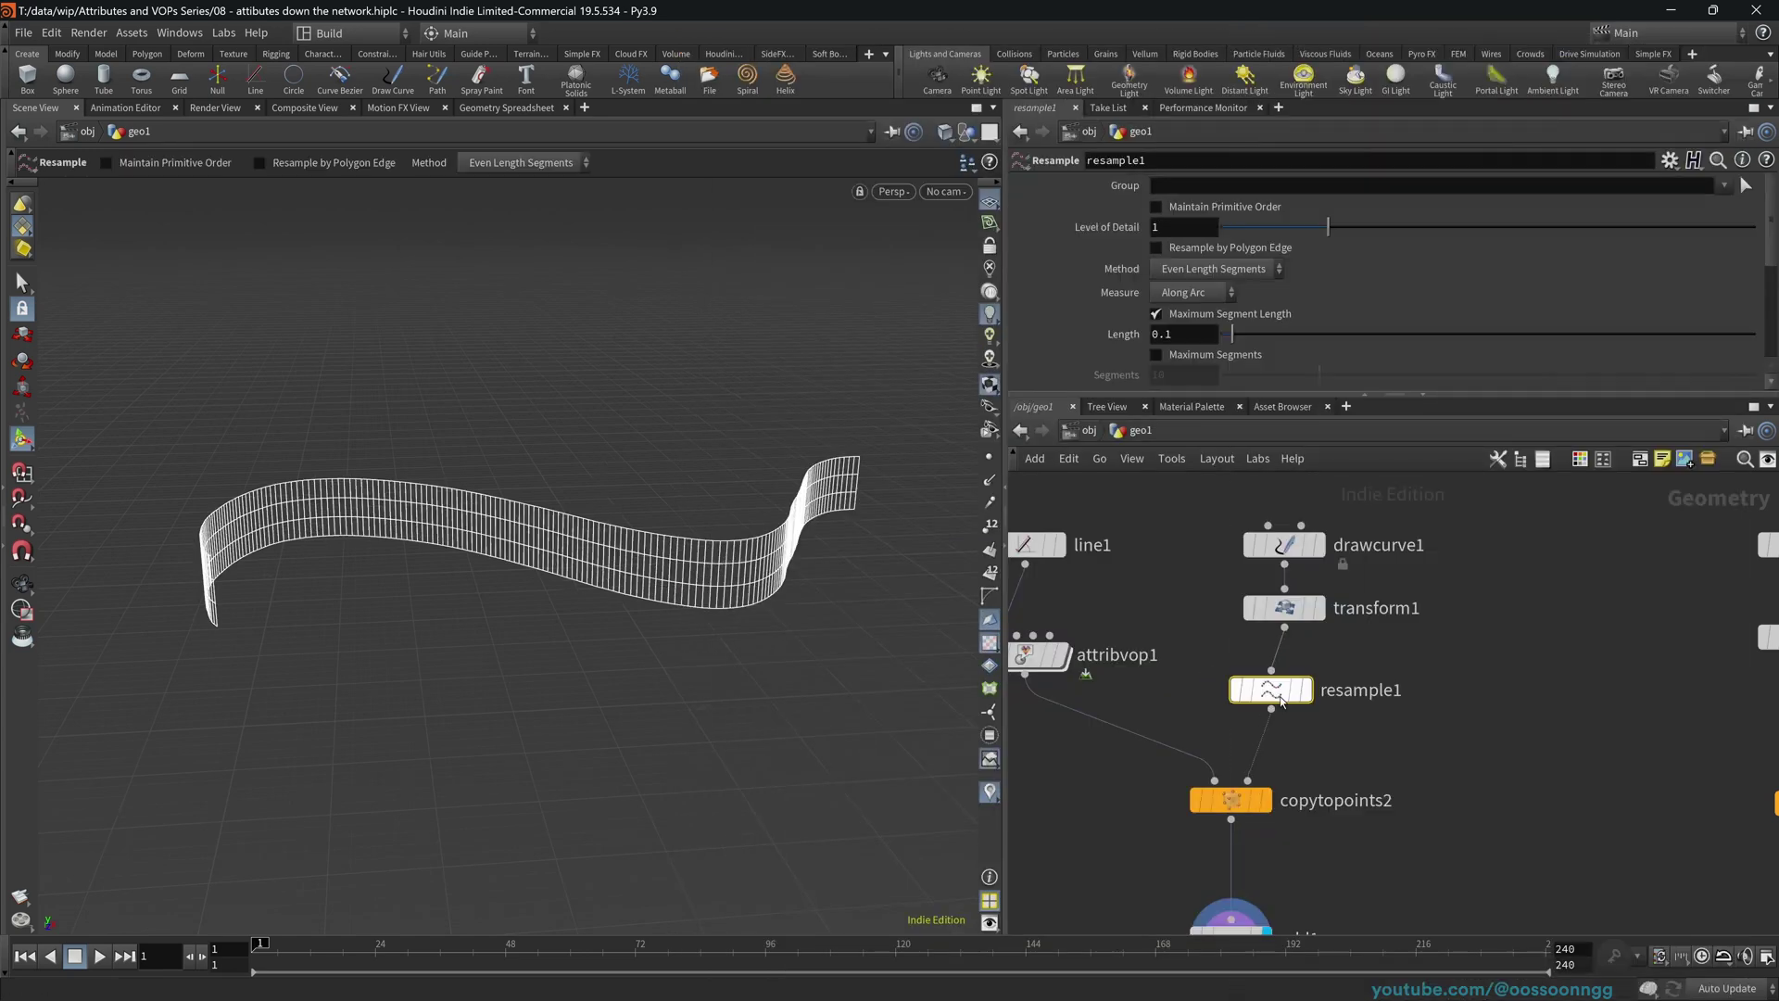
- Display the Resample node and show its points in the viewport
left_click(1307, 701)
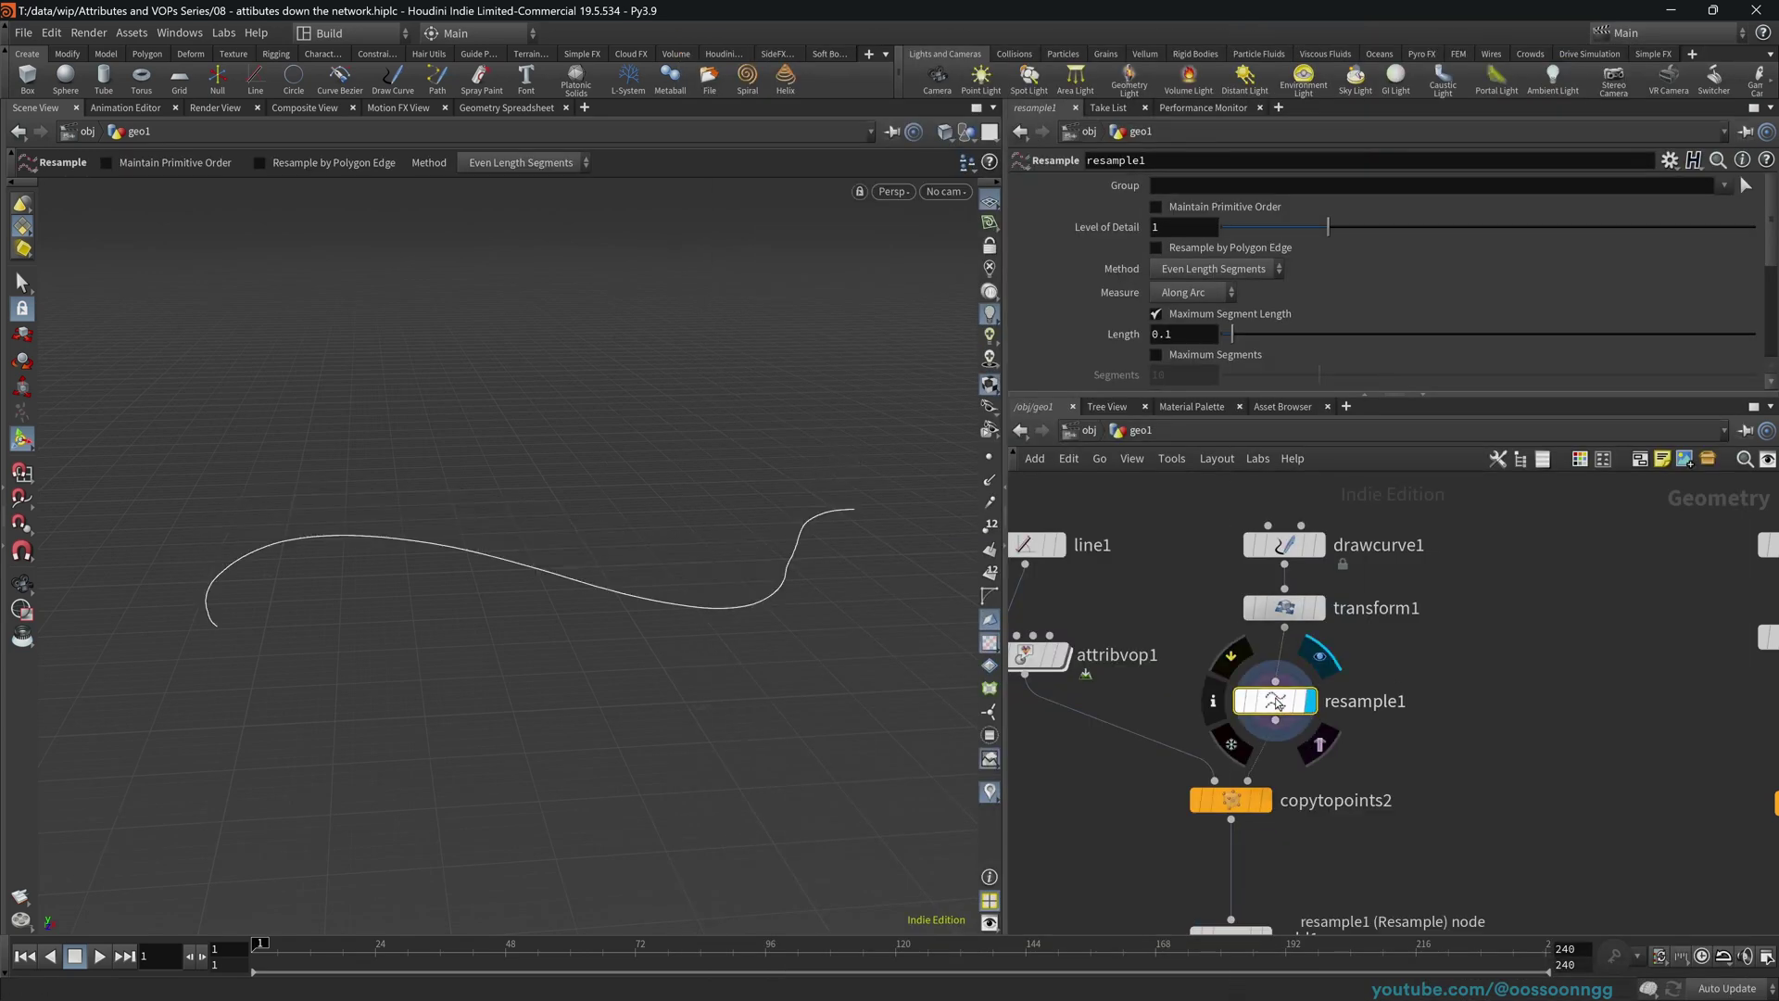
left_click(988, 457)
key("Escape")
scroll(615, 595, "up", 3)
key("Return")
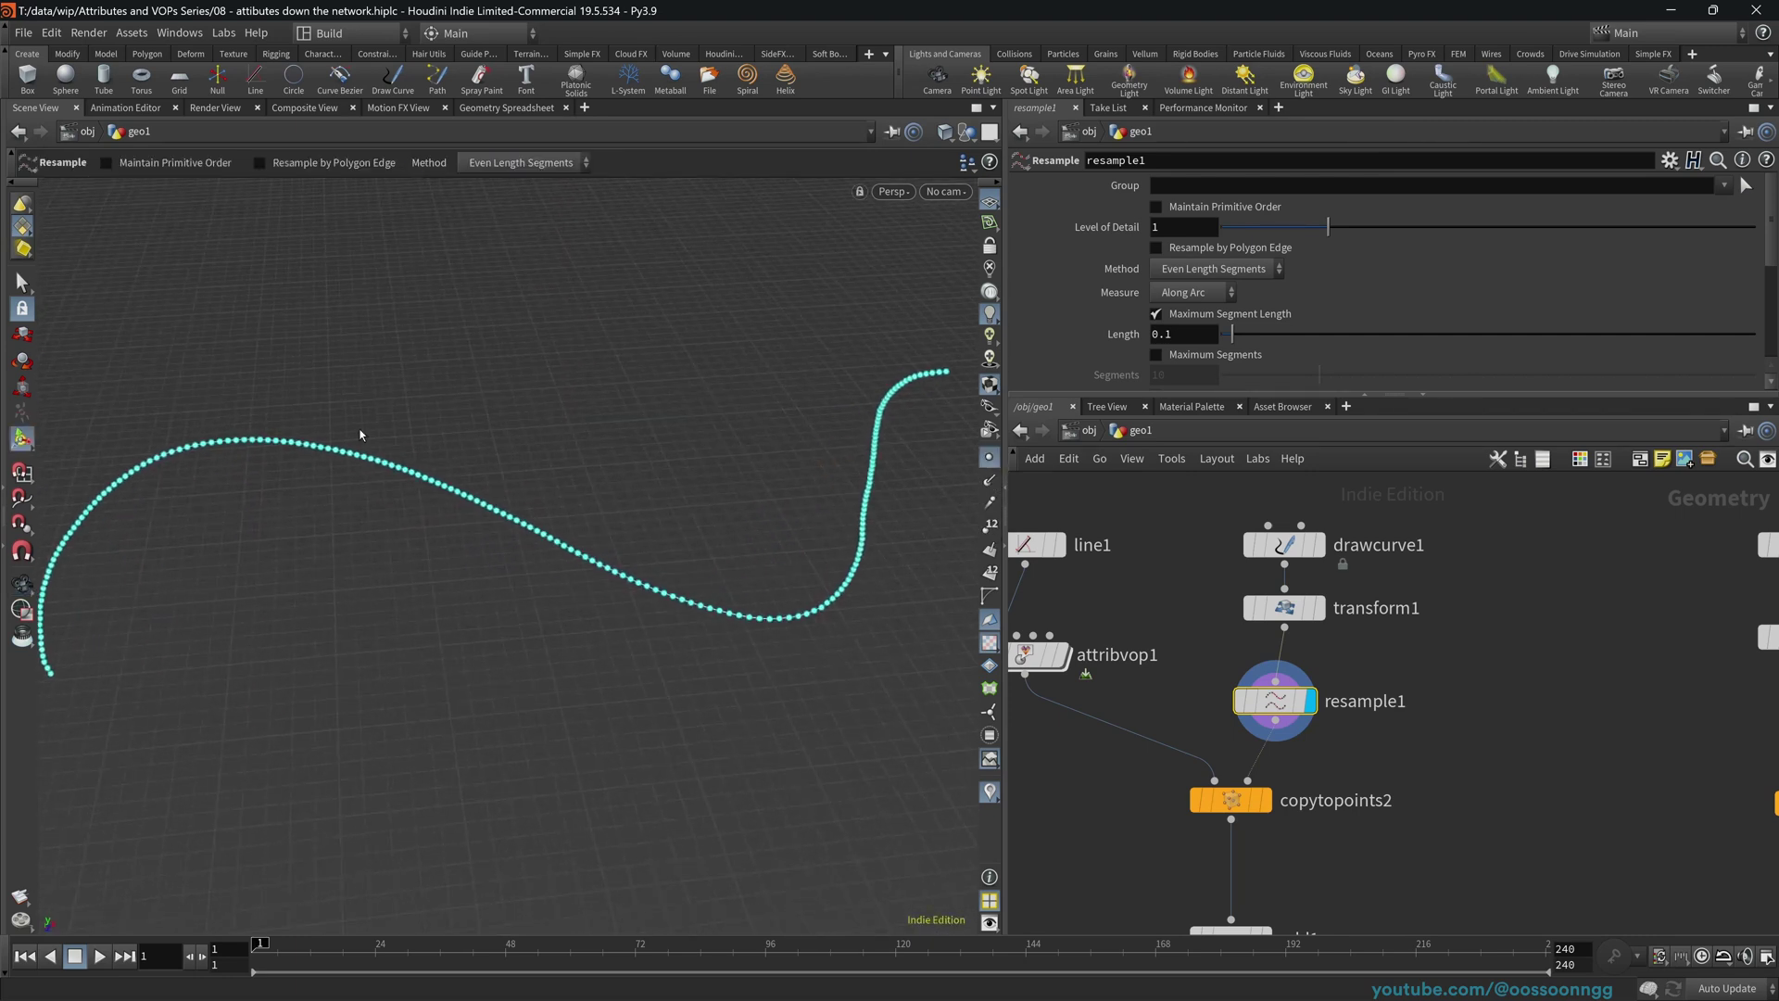
scroll(1205, 293, "down", 2)
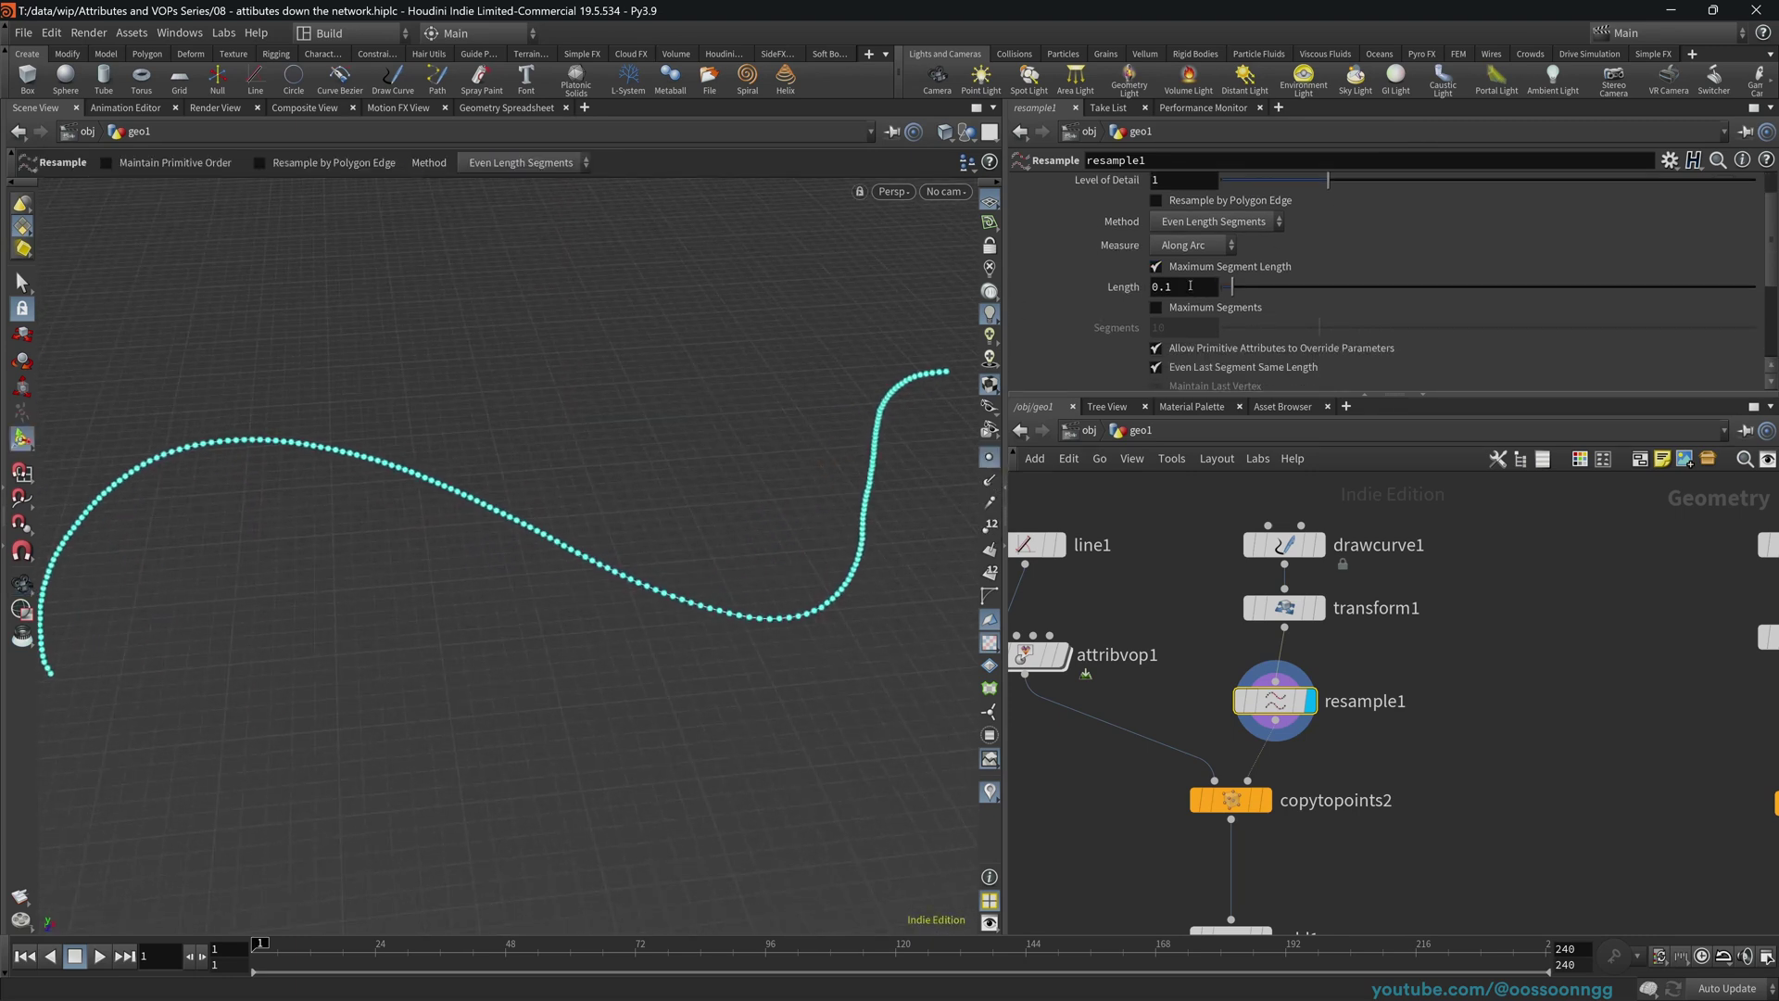
- Make the Resample node use Maximum Segments instead of Maximum Segment Length, with 12 segments
scroll(1157, 290, "up", 2)
left_click(1175, 352)
left_click(1186, 315)
left_click_drag(1320, 374, 1668, 374)
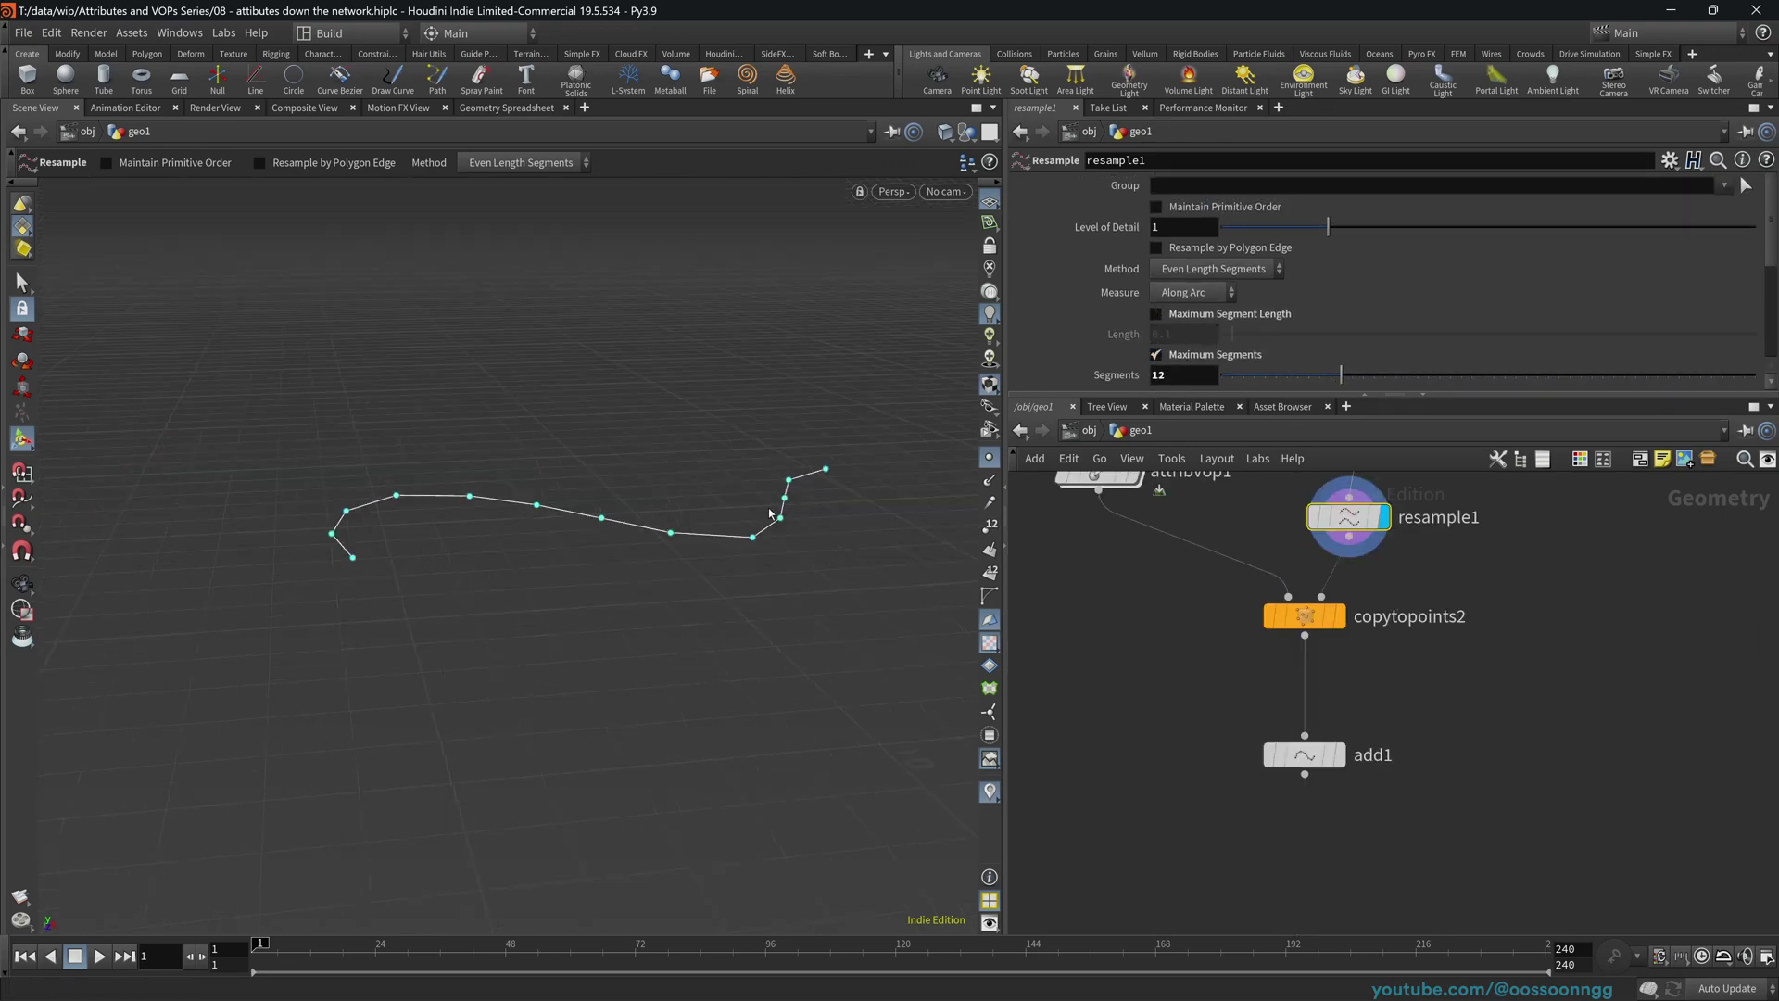
- Display the Add node's result and select the node to inspect the fence-like grid of lines
left_click(1342, 754)
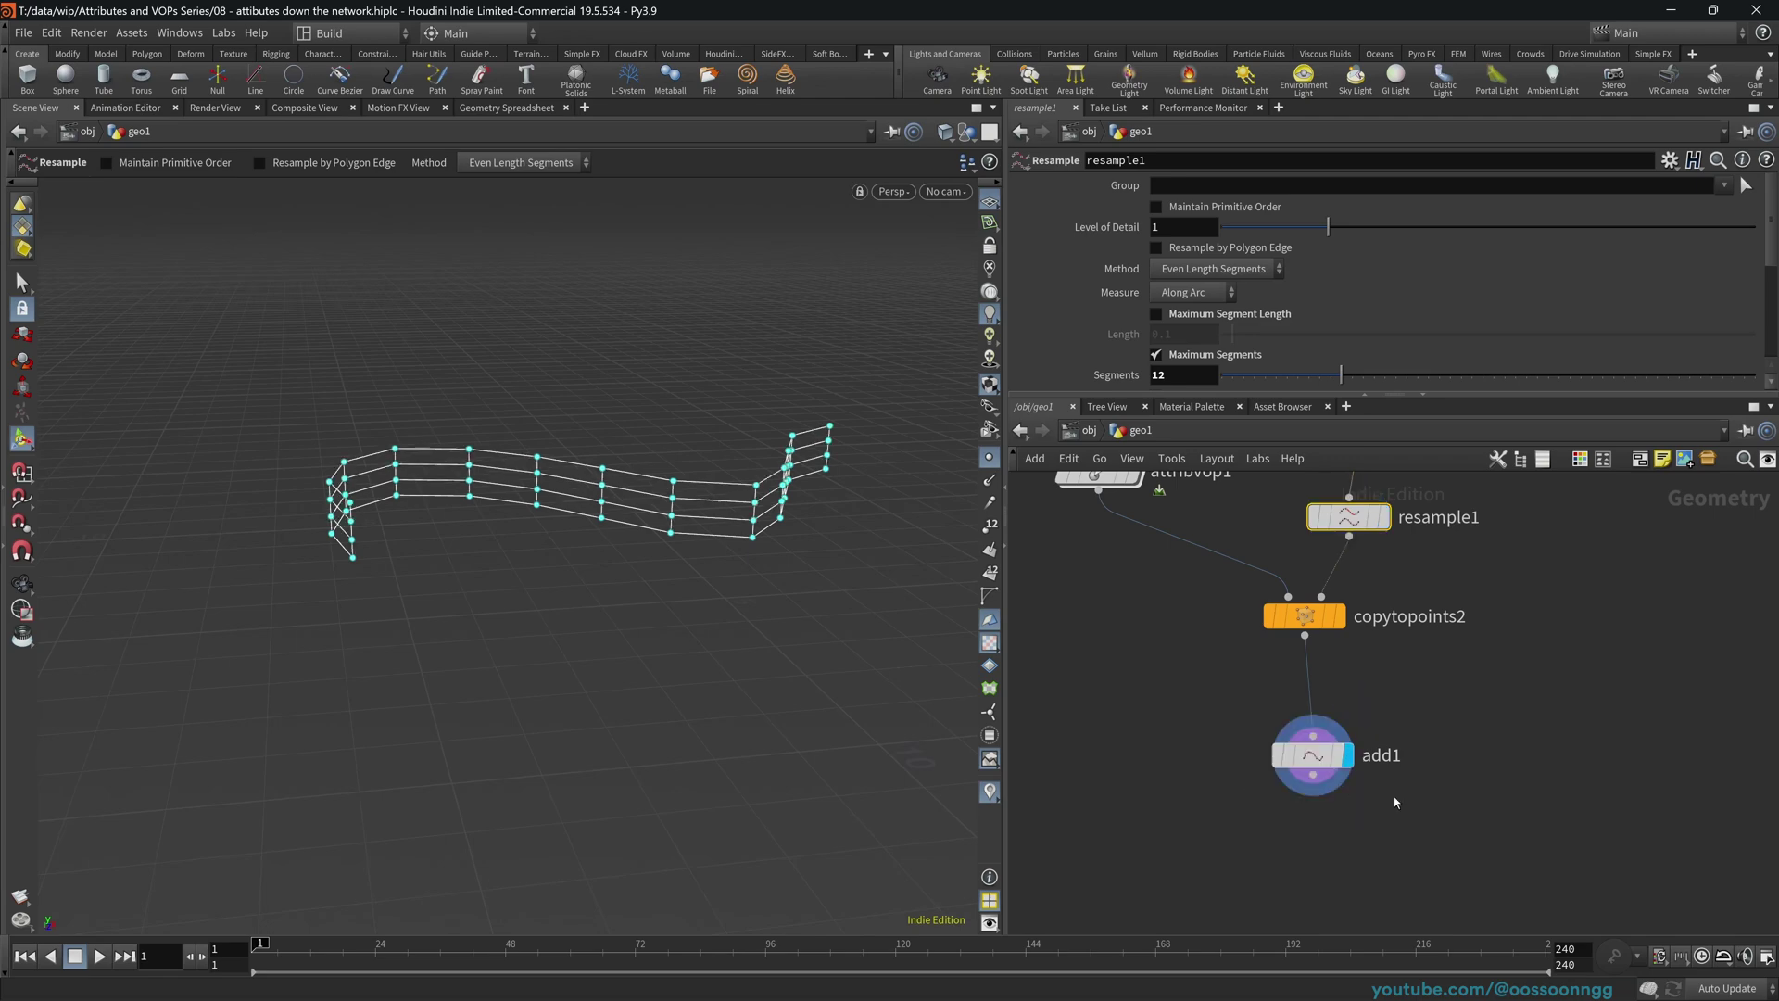
left_click_drag(1417, 814, 1271, 725)
left_click_drag(692, 488, 635, 473, "alt")
right_click_drag(417, 453, 721, 450, "alt")
left_click_drag(721, 450, 889, 647)
key("Return")
- Append a PolyWire node after the Add node
key("Tab")
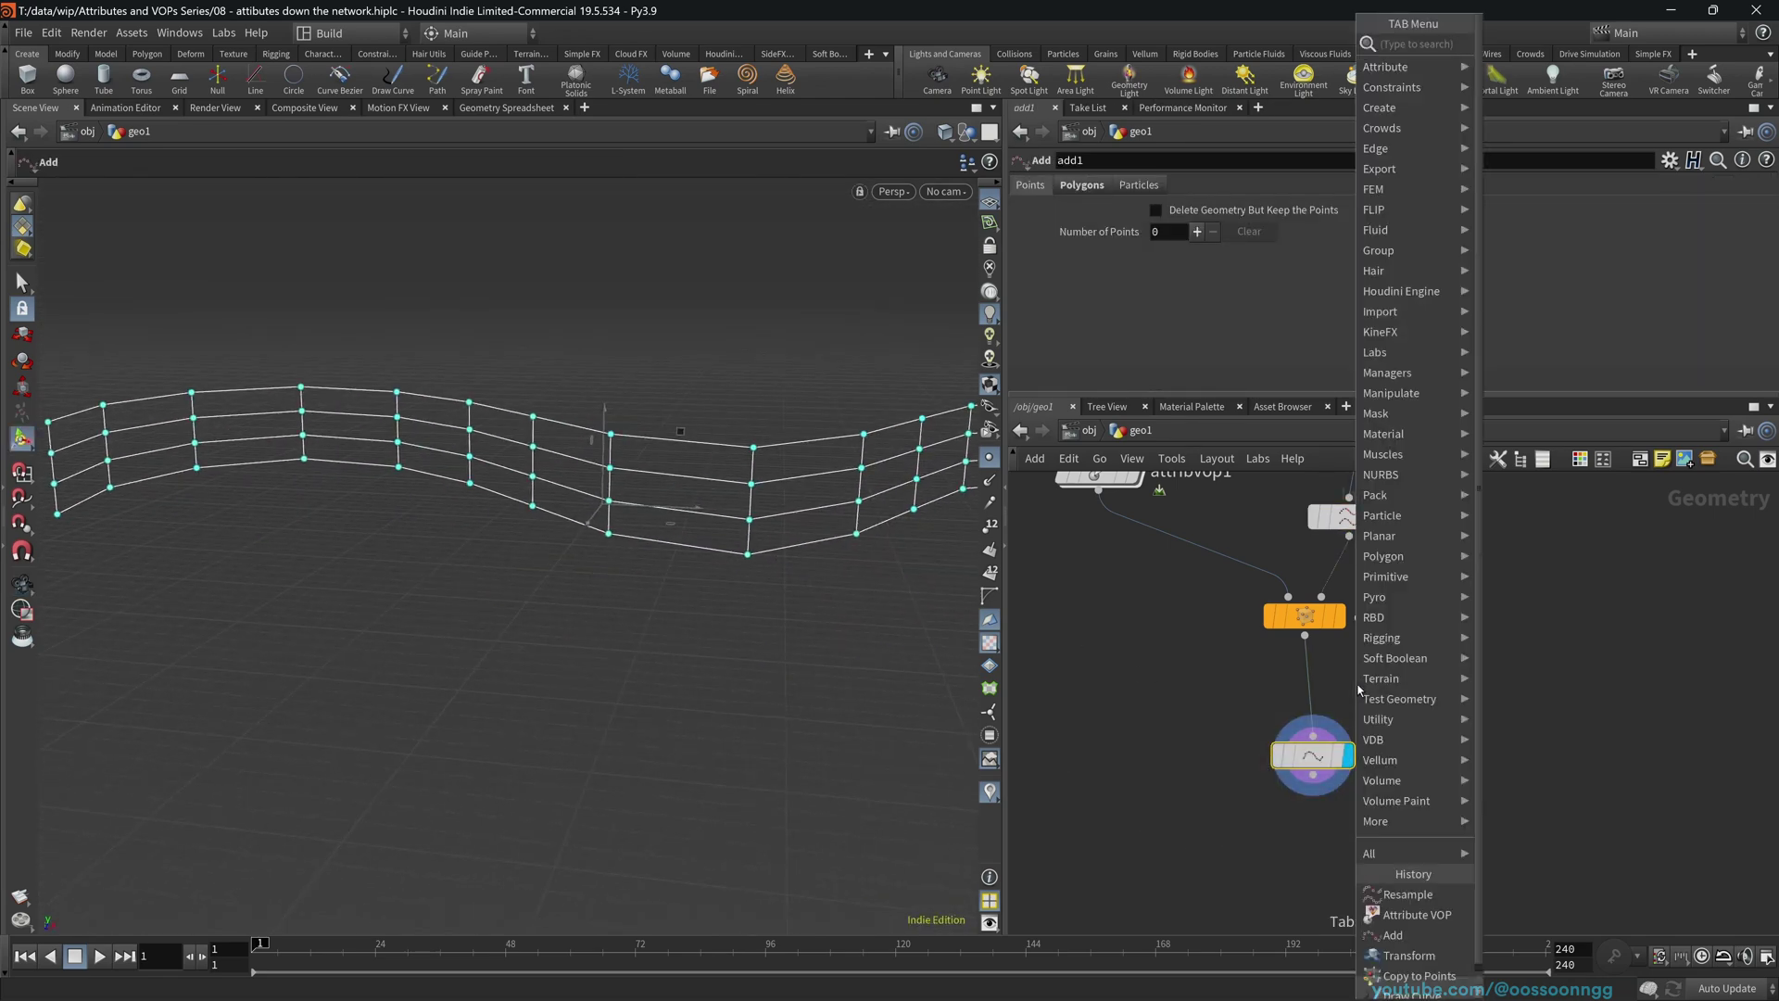
type("pw")
key("BackSpace")
type("olywire")
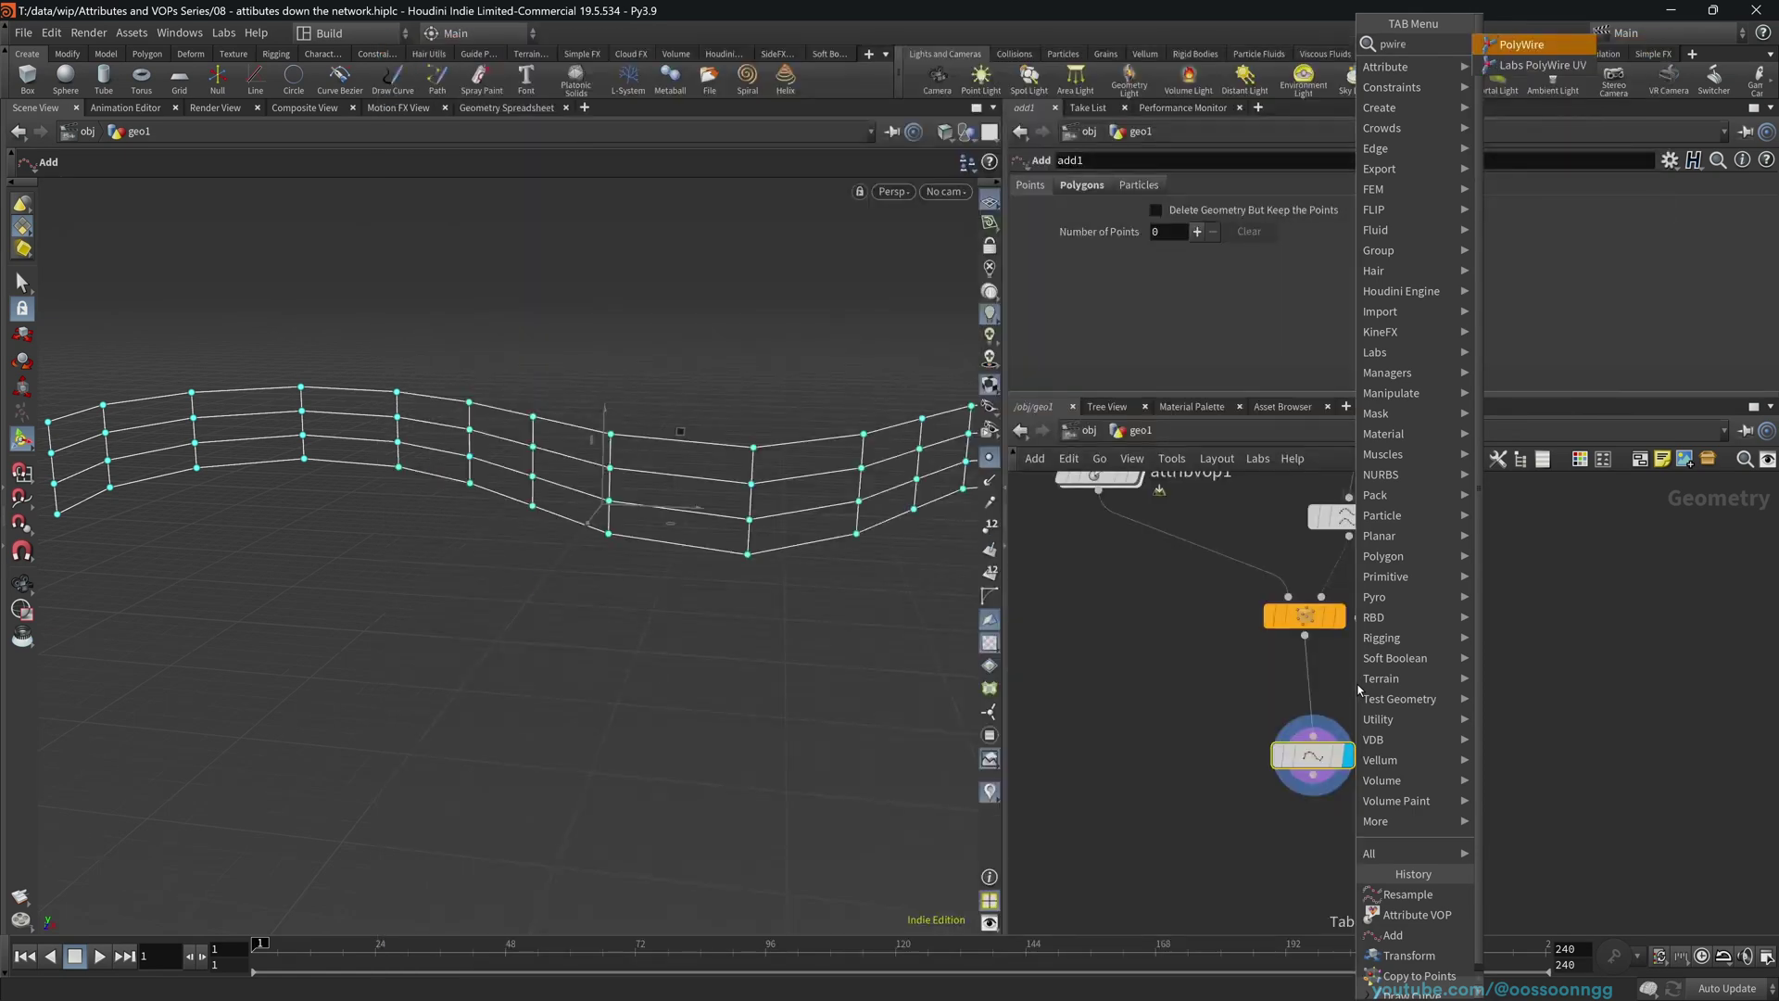
key("Return")
- Set the PolyWire's Wire Radius to 0.03 and hide the points in the viewport
left_click(1165, 210)
type("0.03")
key("Return")
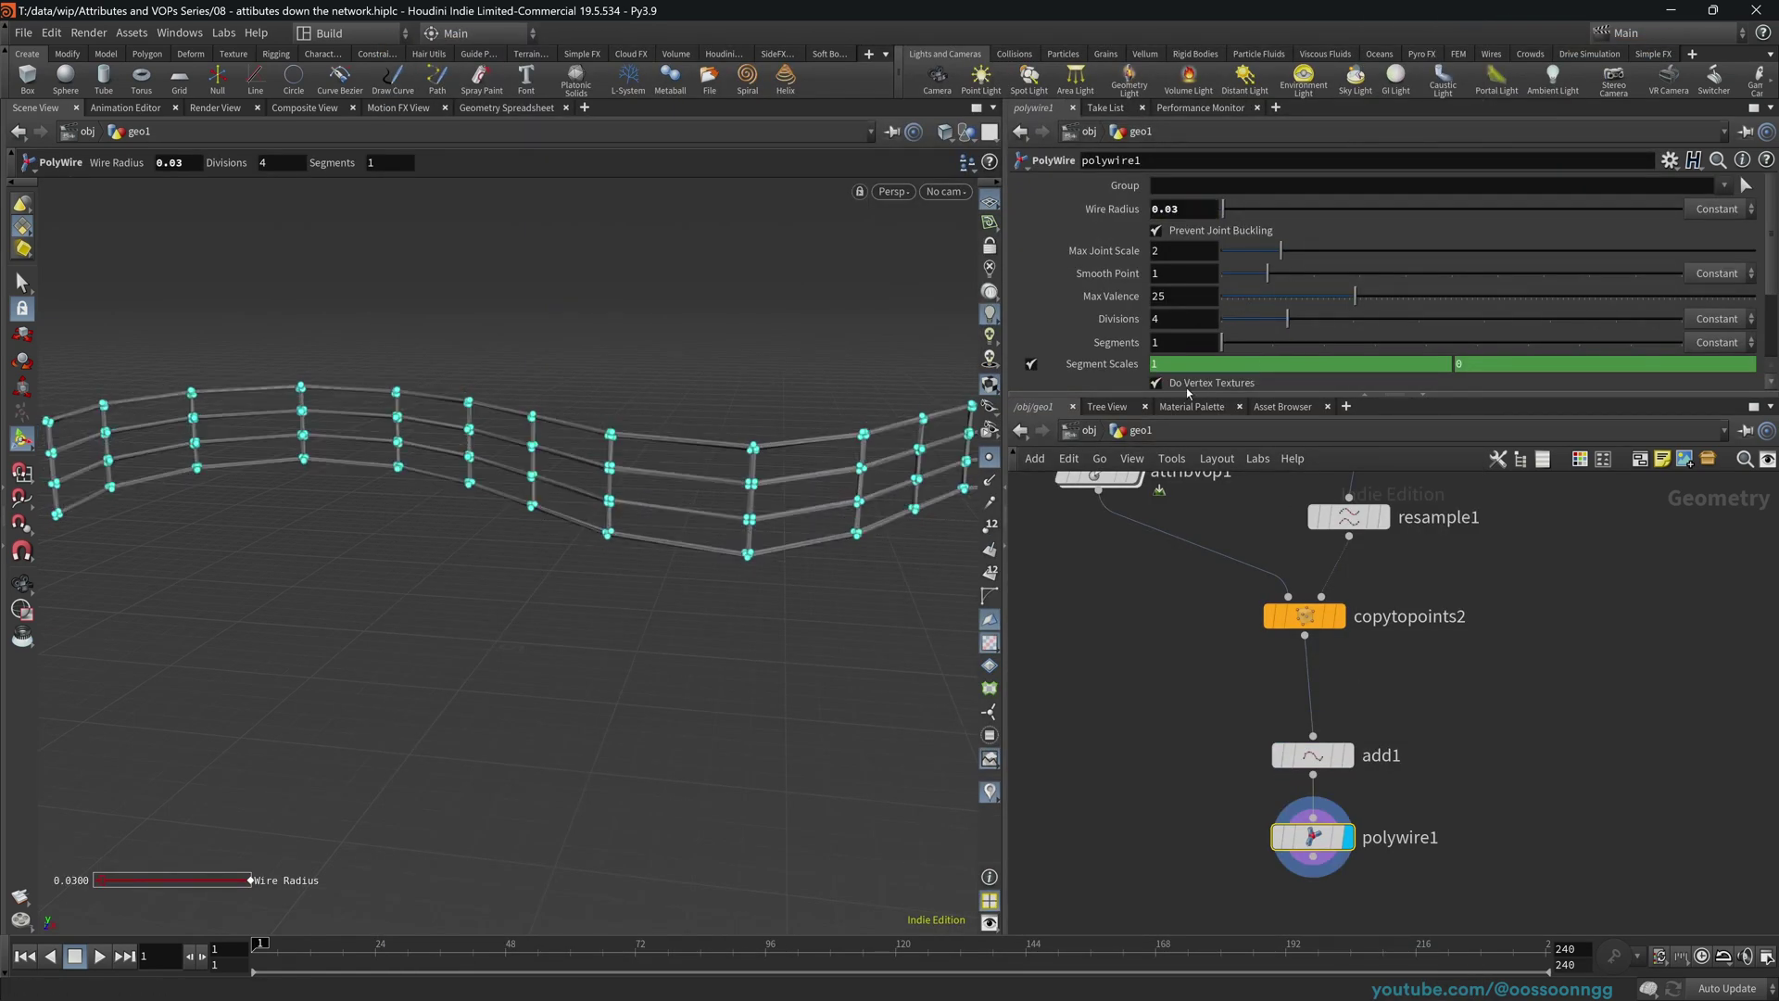
key("Escape")
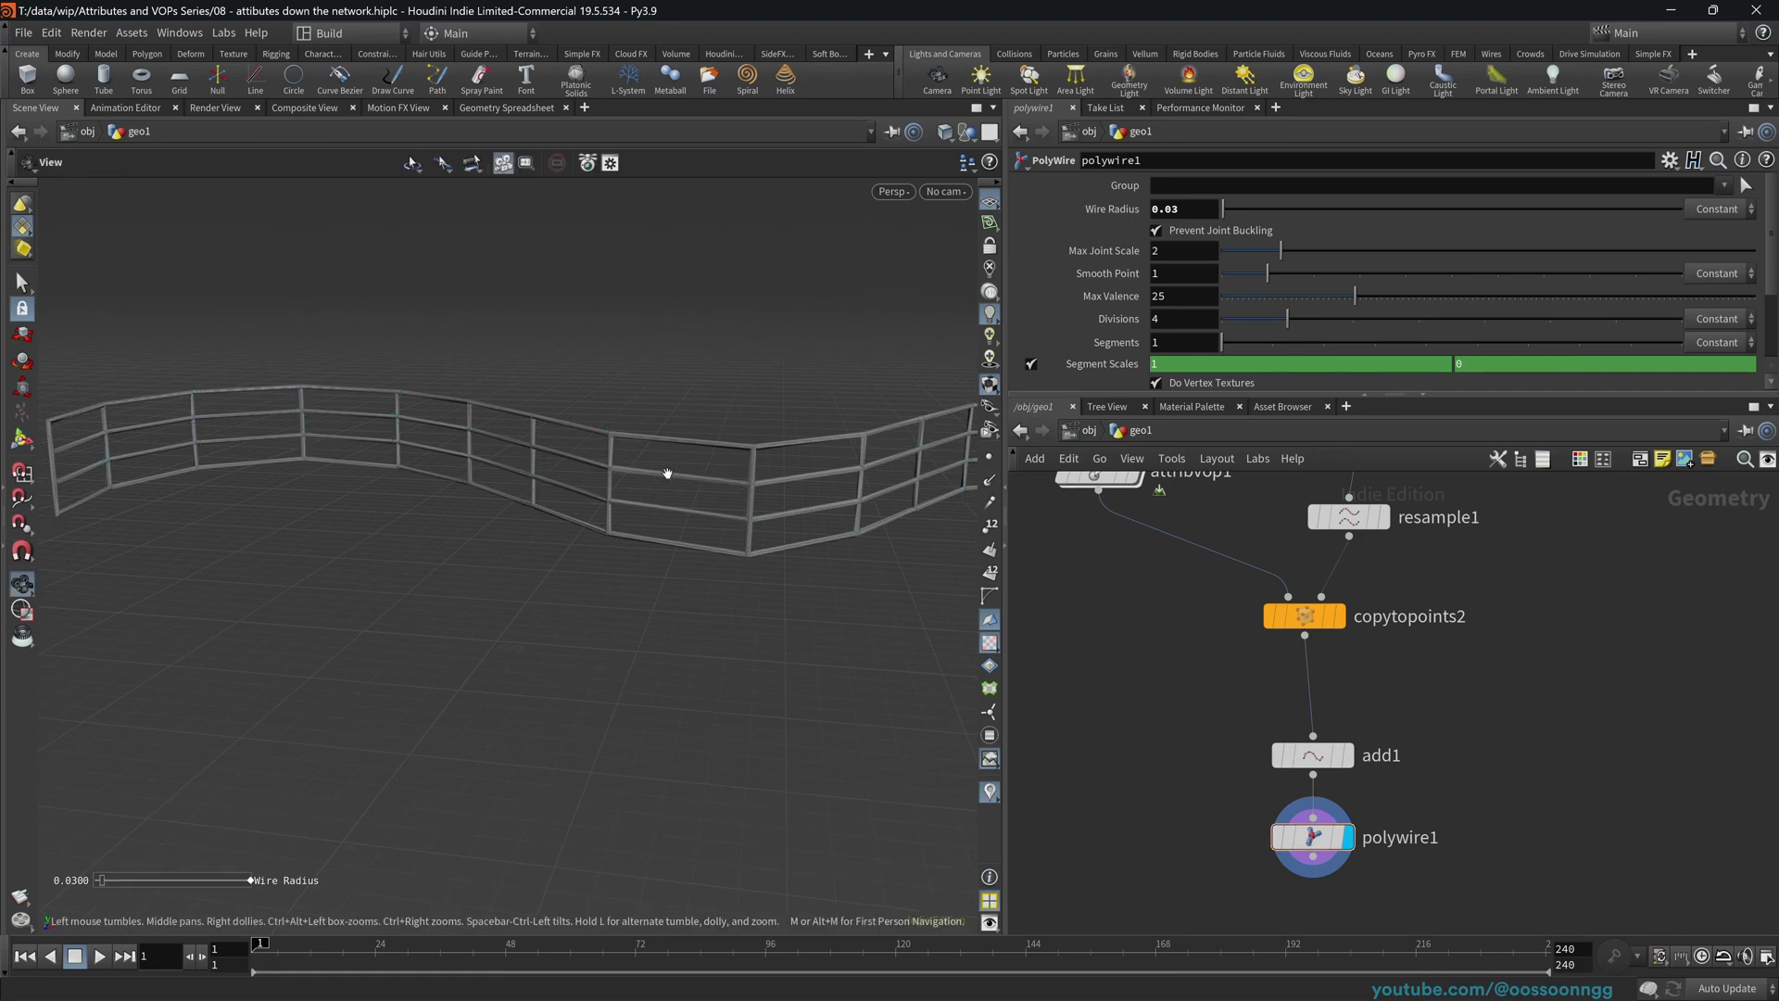
left_click_drag(628, 470, 739, 621)
- Delete the existing stroke of drawcurve1 and draw a new winding curve with several tall peaks
middle_click_drag(1190, 641, 1111, 871)
left_click(1277, 592)
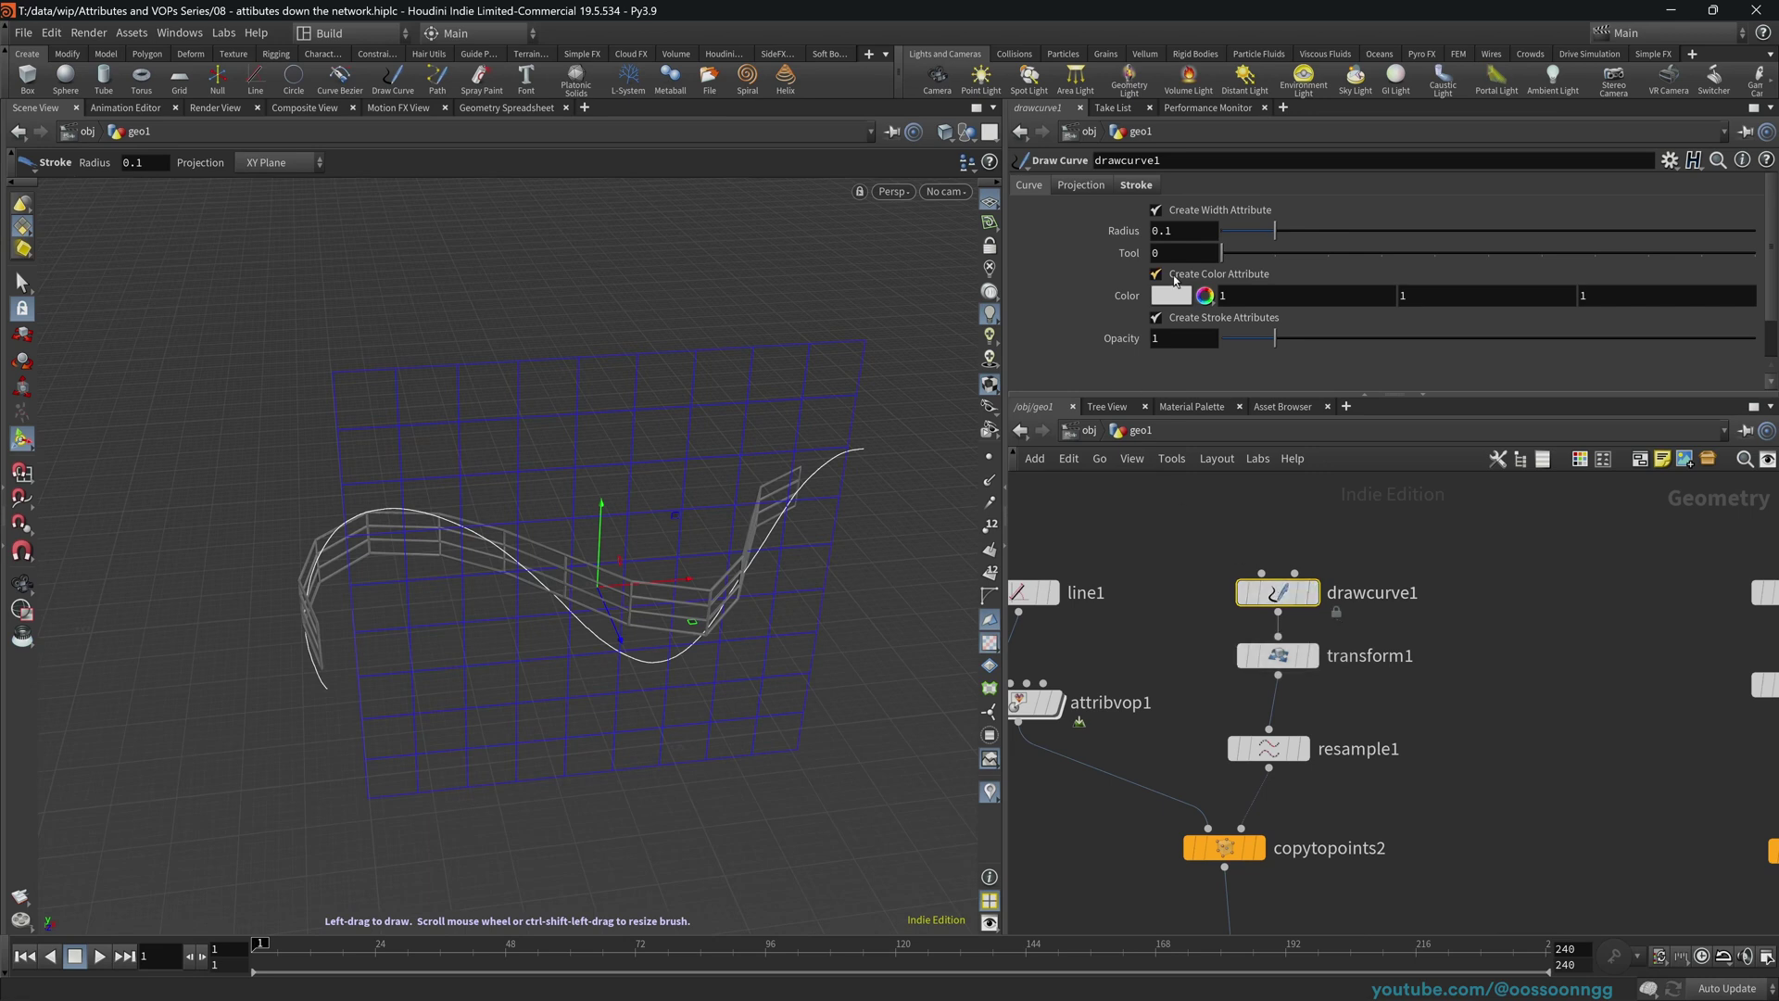
left_click(1135, 185)
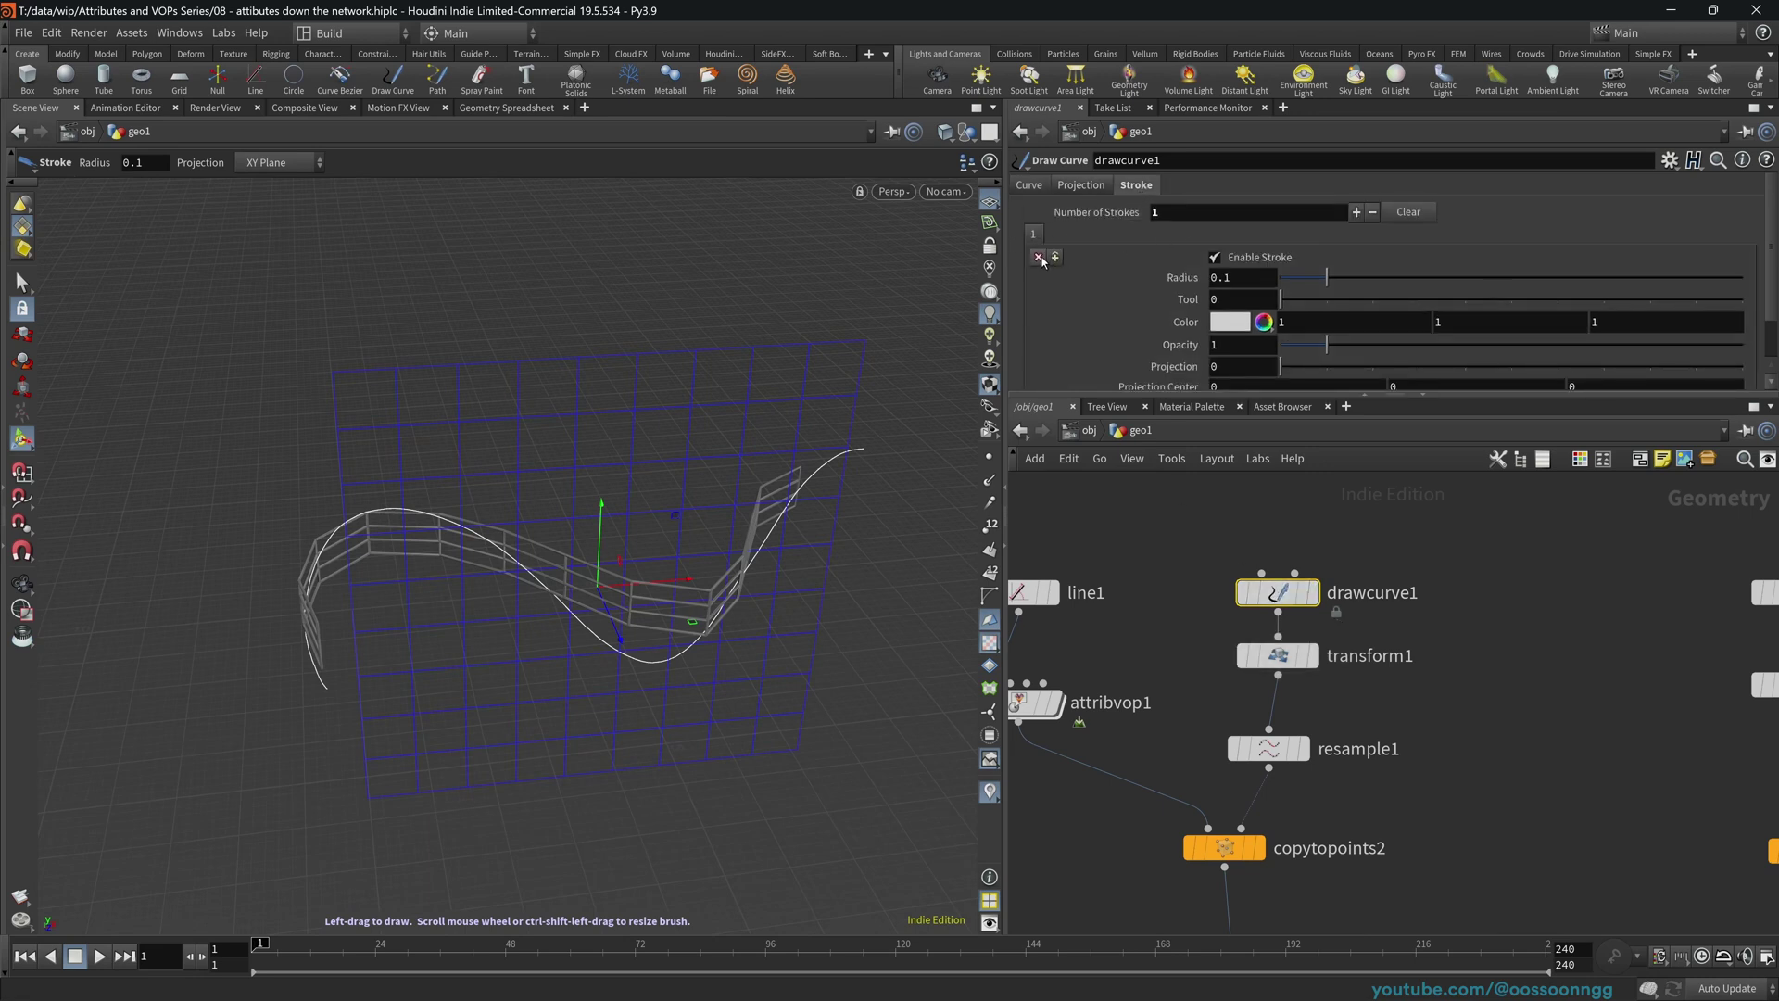
left_click(1038, 257)
mouse_move(257, 704)
left_mouse_down()
mouse_move(245, 519)
mouse_move(491, 695)
mouse_move(640, 612)
mouse_move(869, 430)
mouse_move(898, 647)
left_mouse_up()
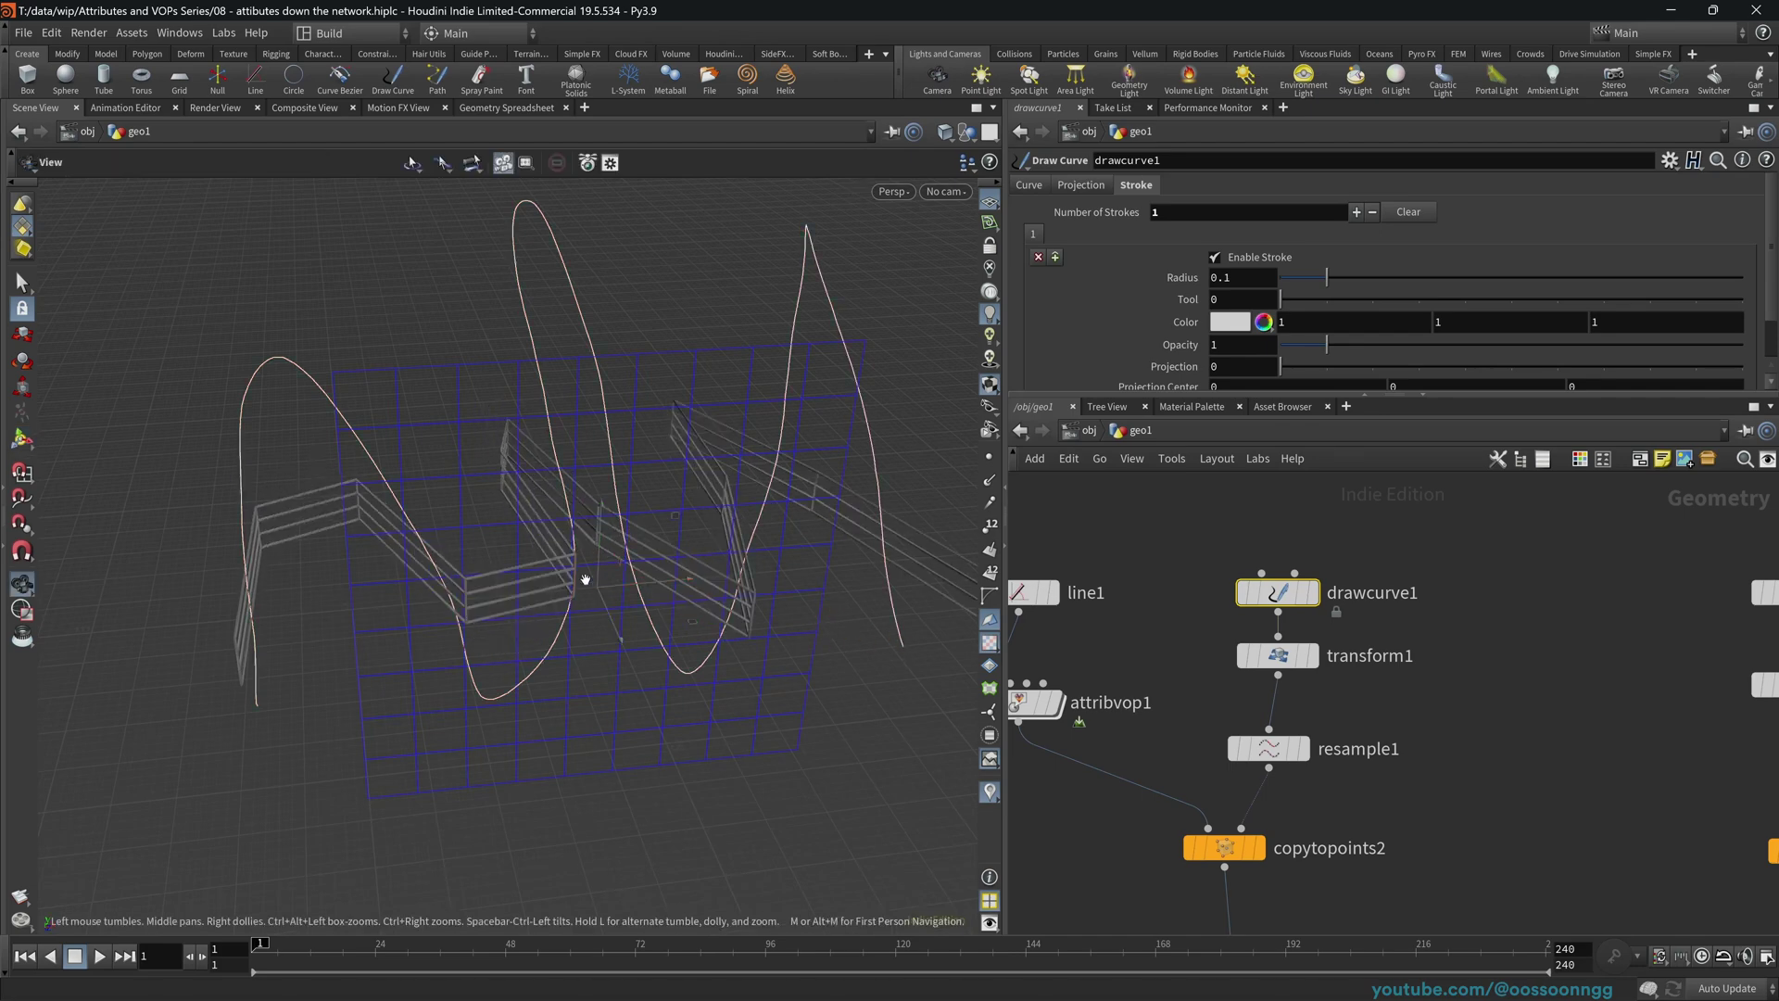
- Select the PolyWire node and examine the rebuilt railing from several angles
mouse_move(564, 575)
left_mouse_down("alt")
mouse_move(608, 490)
mouse_move(639, 519)
left_mouse_up("alt")
middle_click_drag(1530, 843, 1584, 632)
left_click(1288, 858)
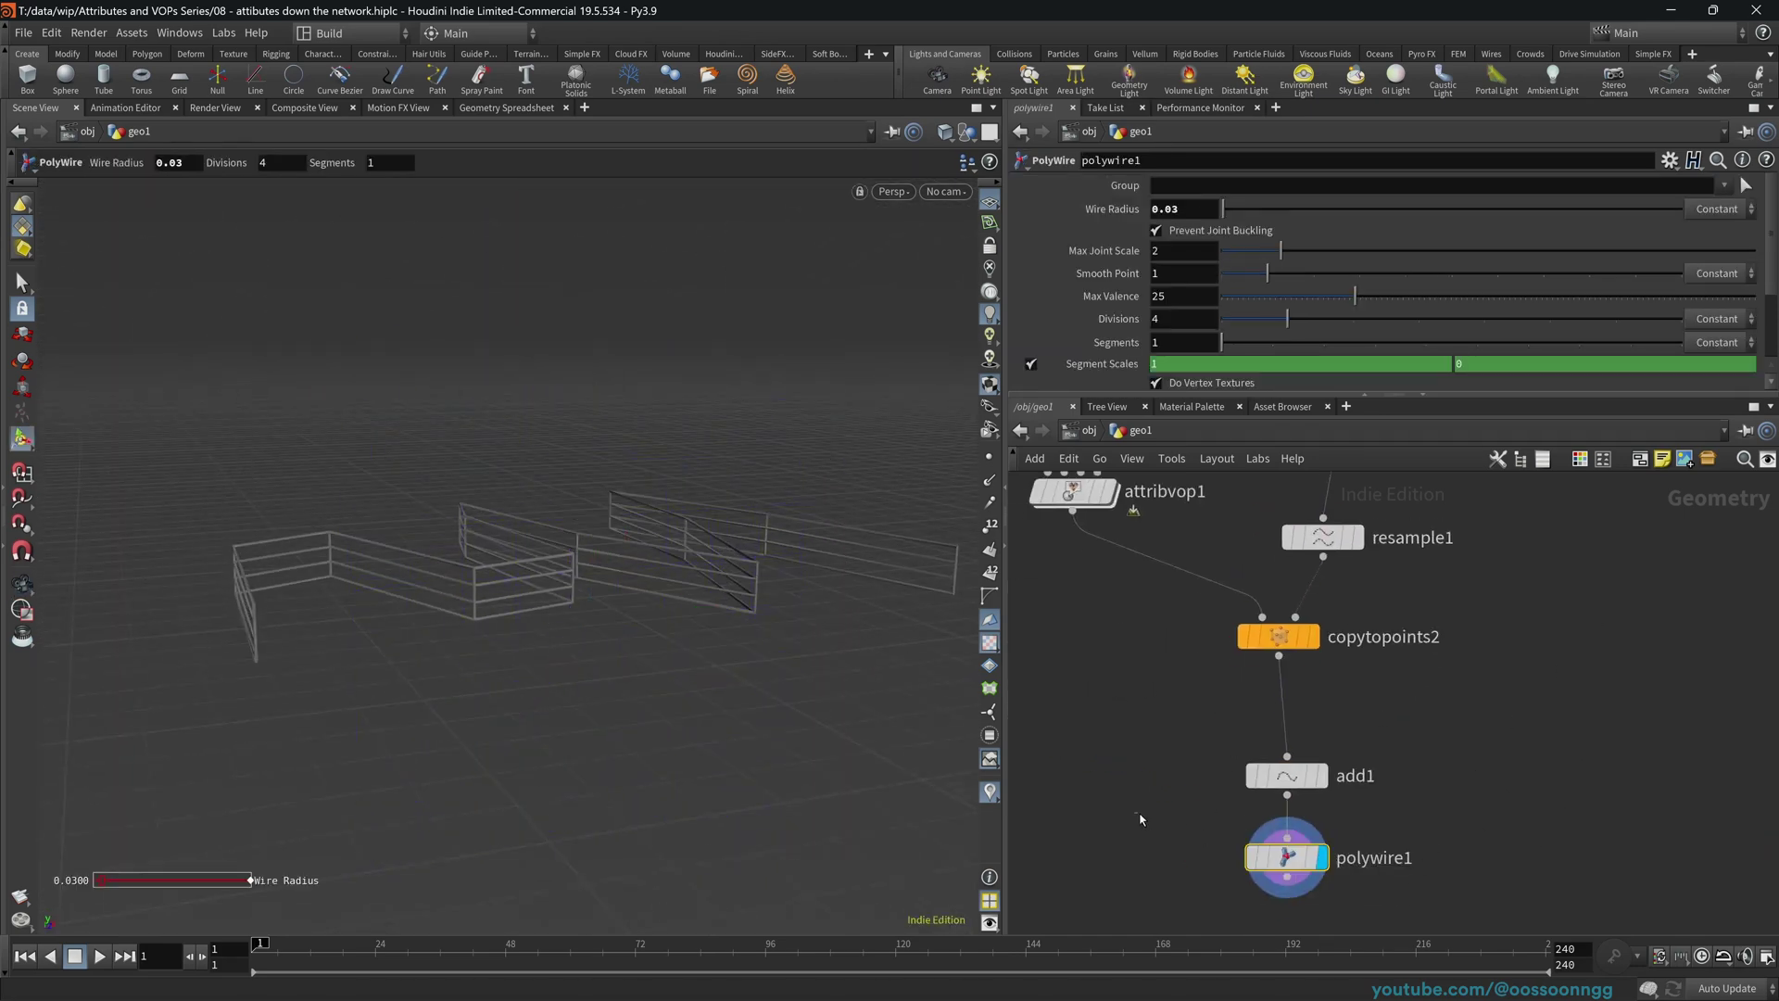
left_click_drag(649, 496, 612, 565, "alt")
middle_click_drag(1183, 687, 1283, 738)
key("u")
left_click_drag(640, 519, 679, 555, "alt")
key("i")
- Display the Add node and compare its result with Delete Geometry But Keep the Points off and on, leaving it on
left_click(1198, 790)
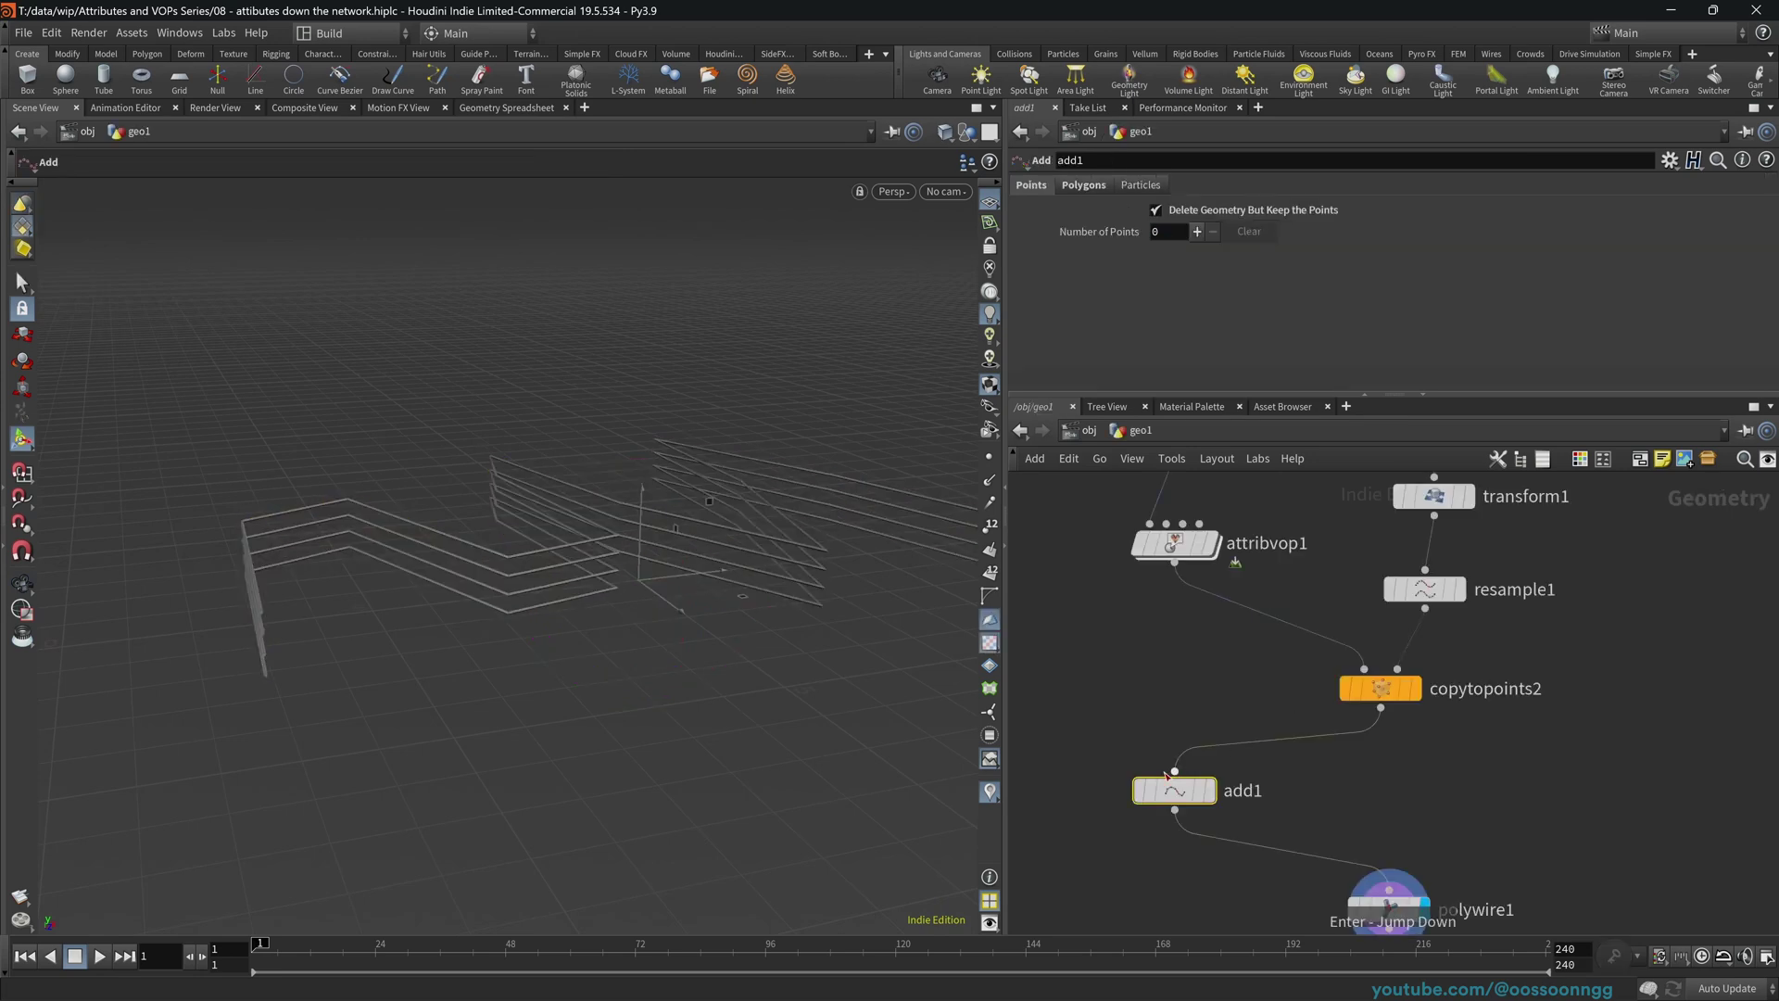
left_click(1210, 793)
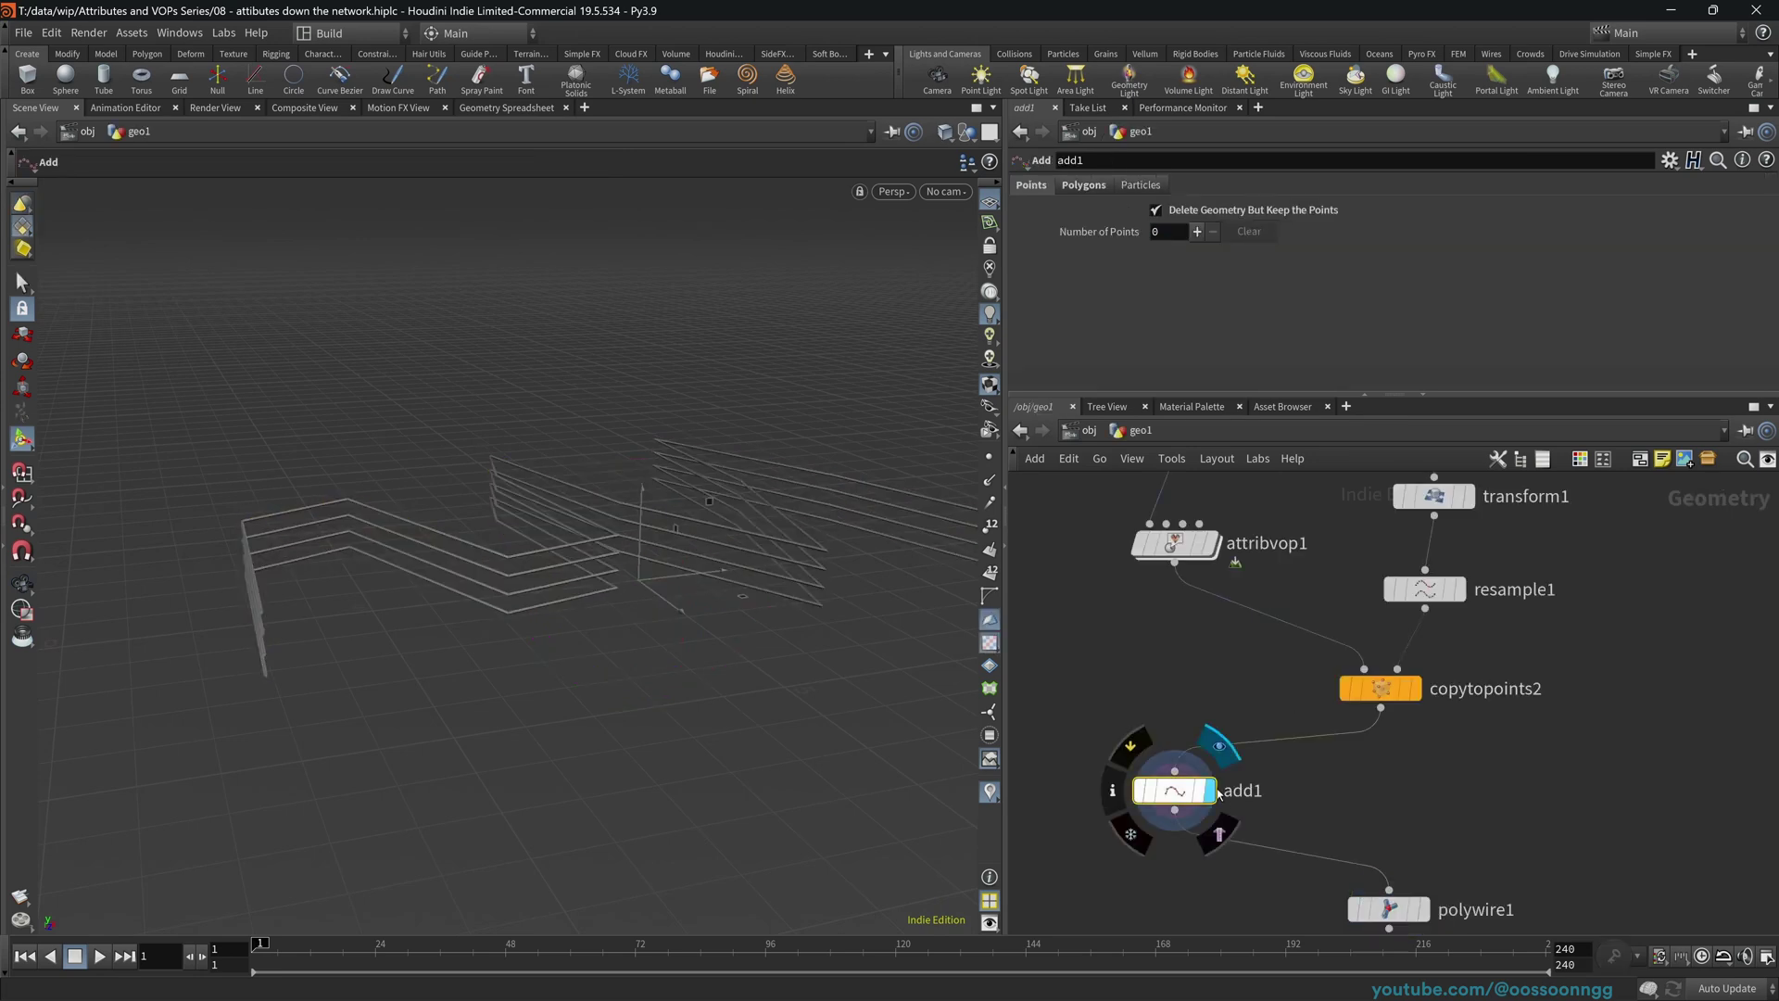
left_click(1218, 213)
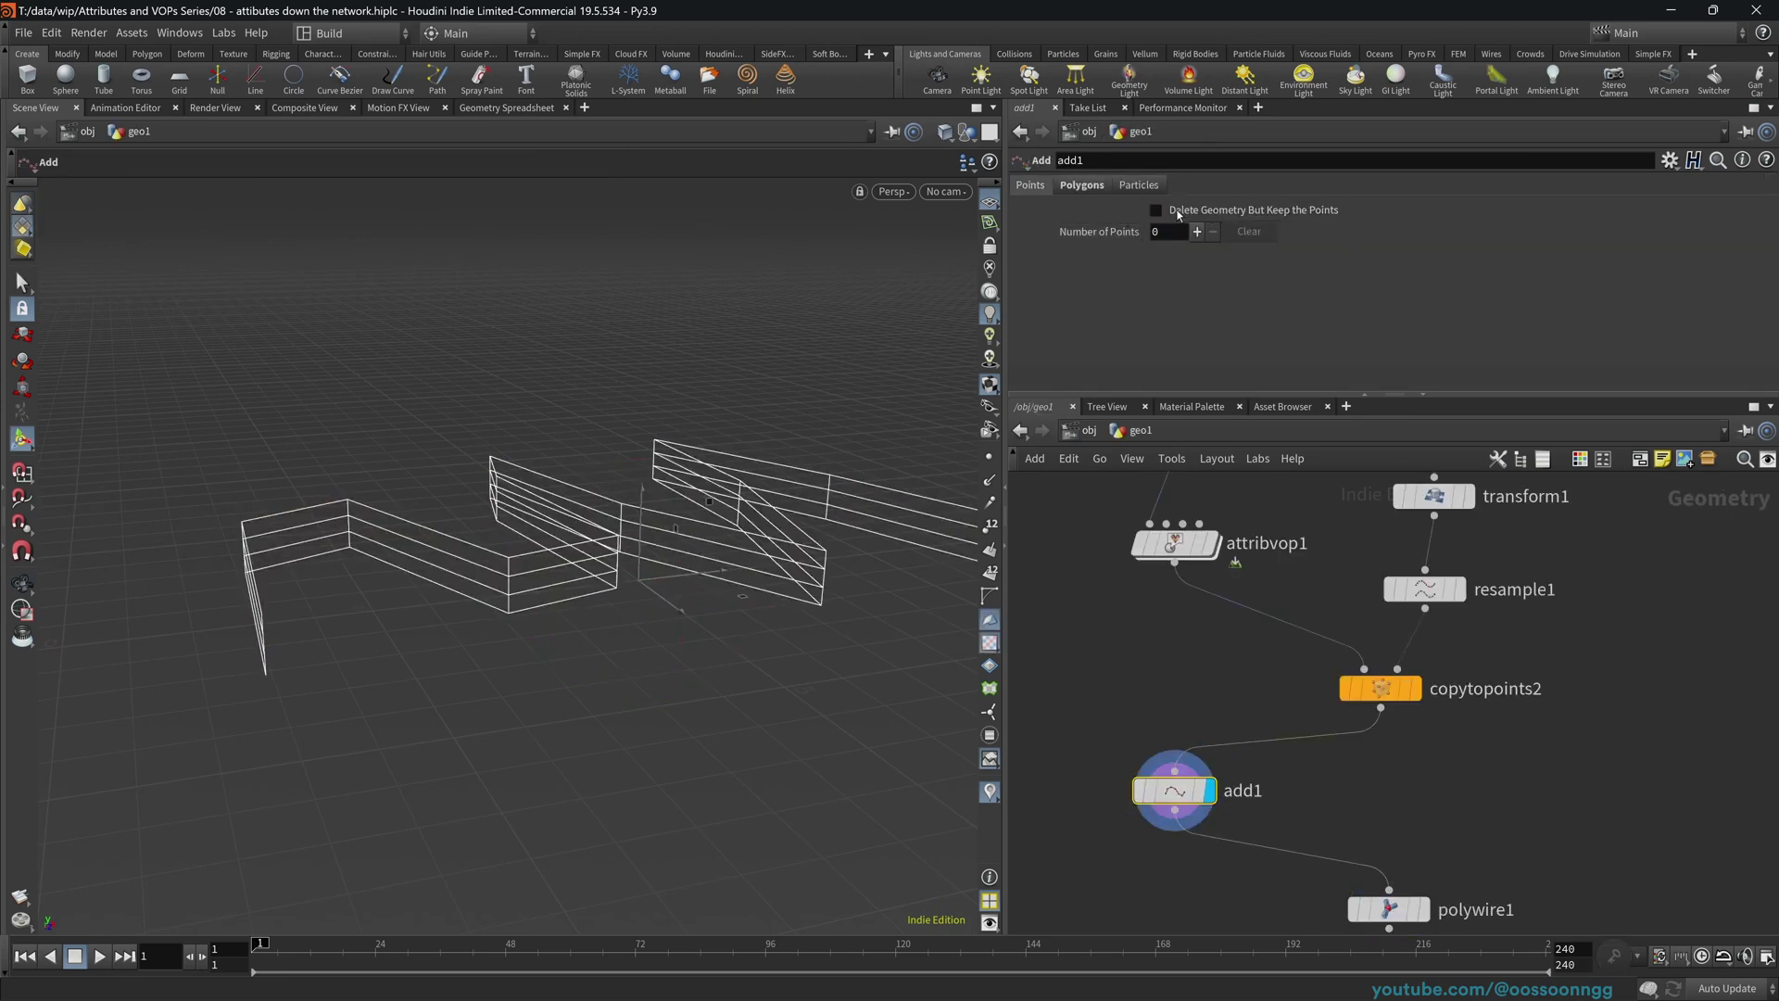
left_click(1236, 213)
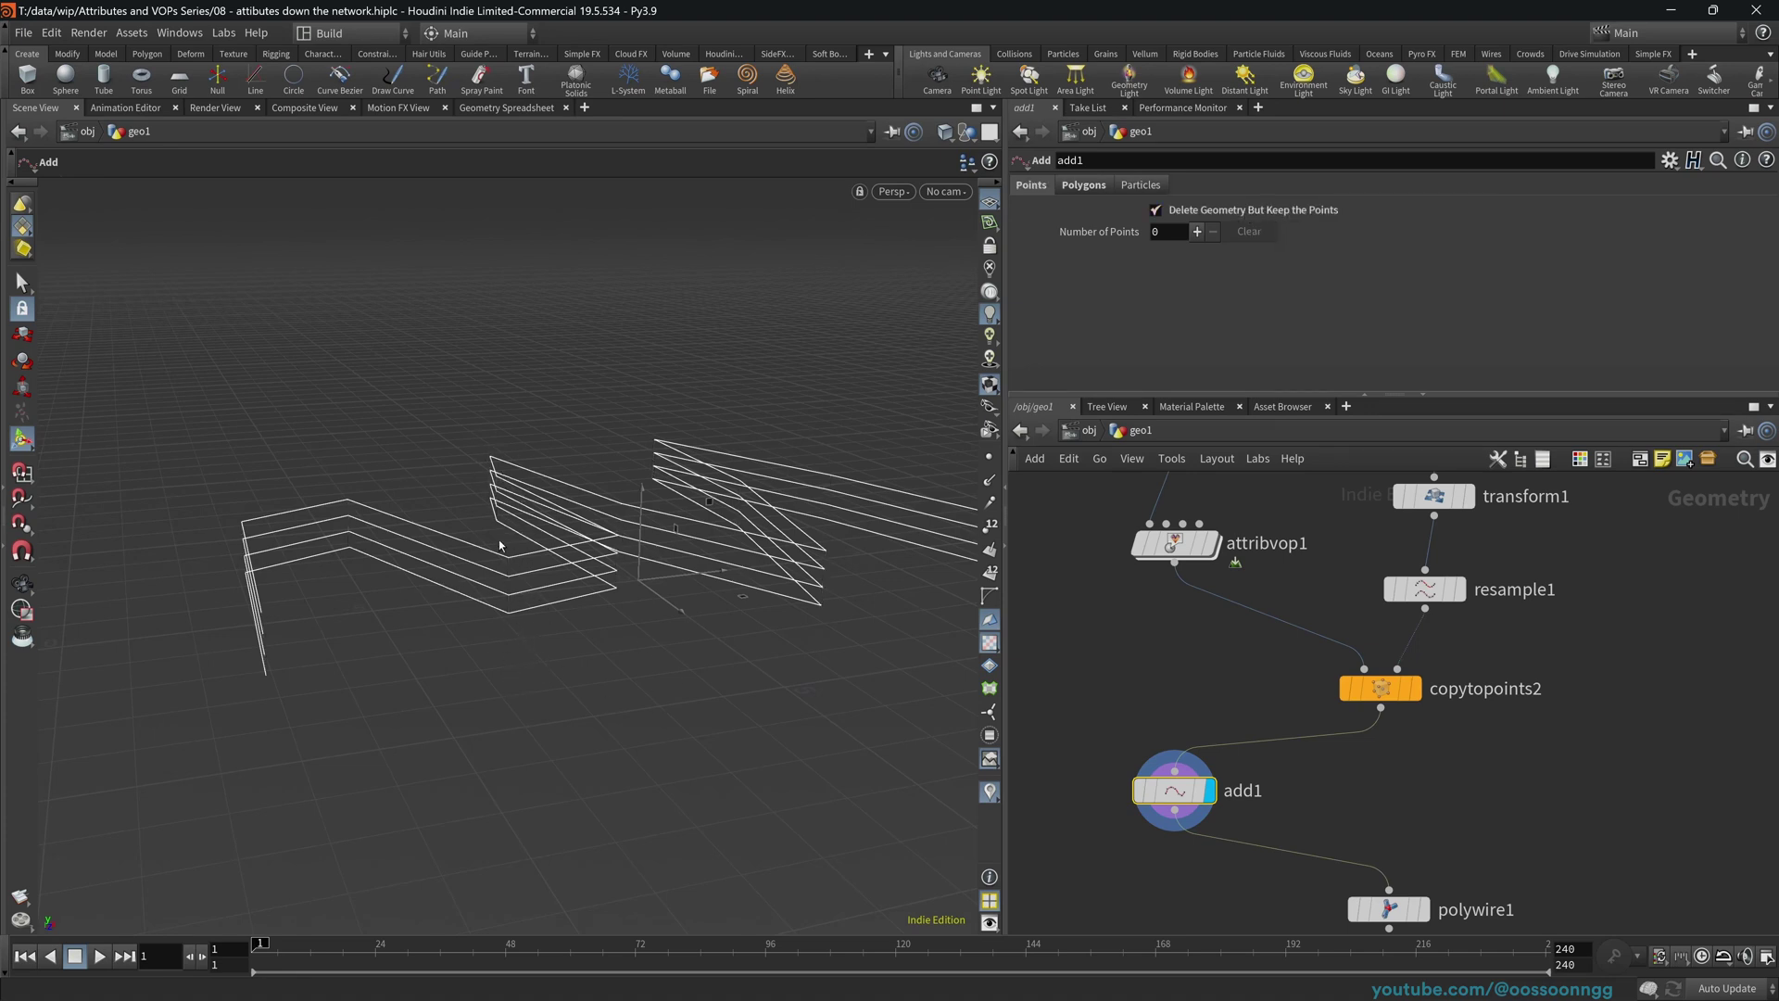
- Compare the resampled curve's points with the Add node's lengthwise lines by displaying each node in turn
left_click(1437, 593)
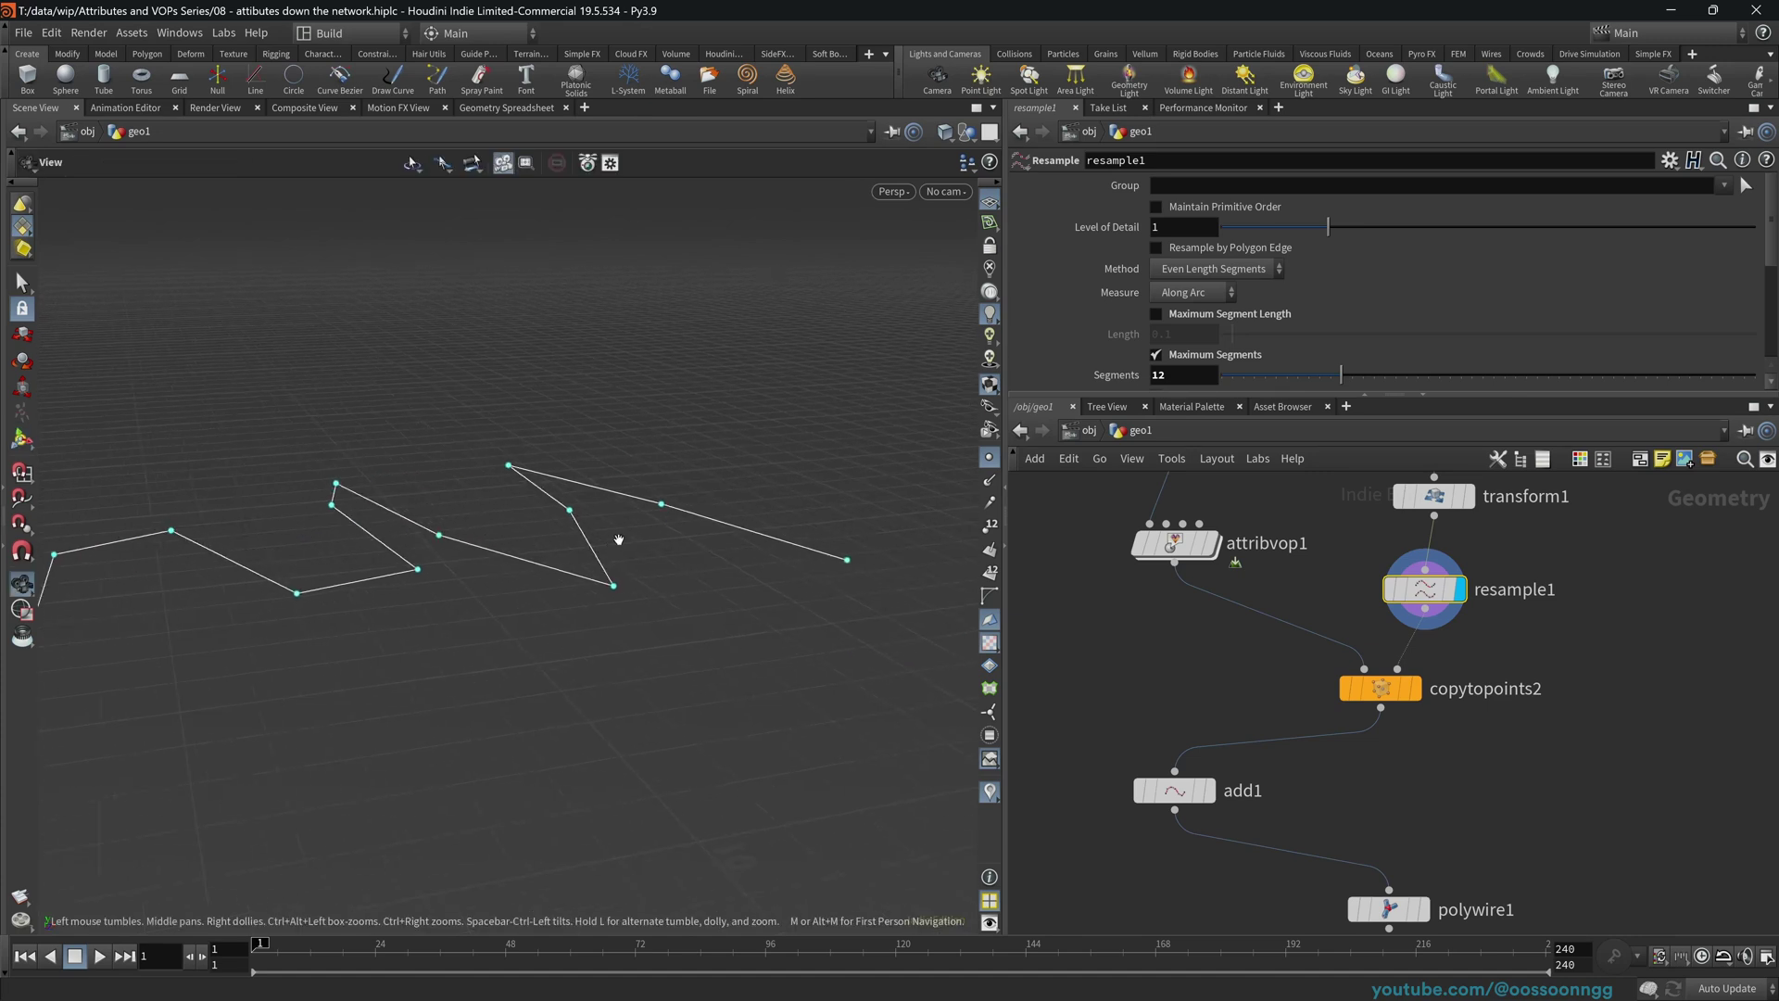
key("r")
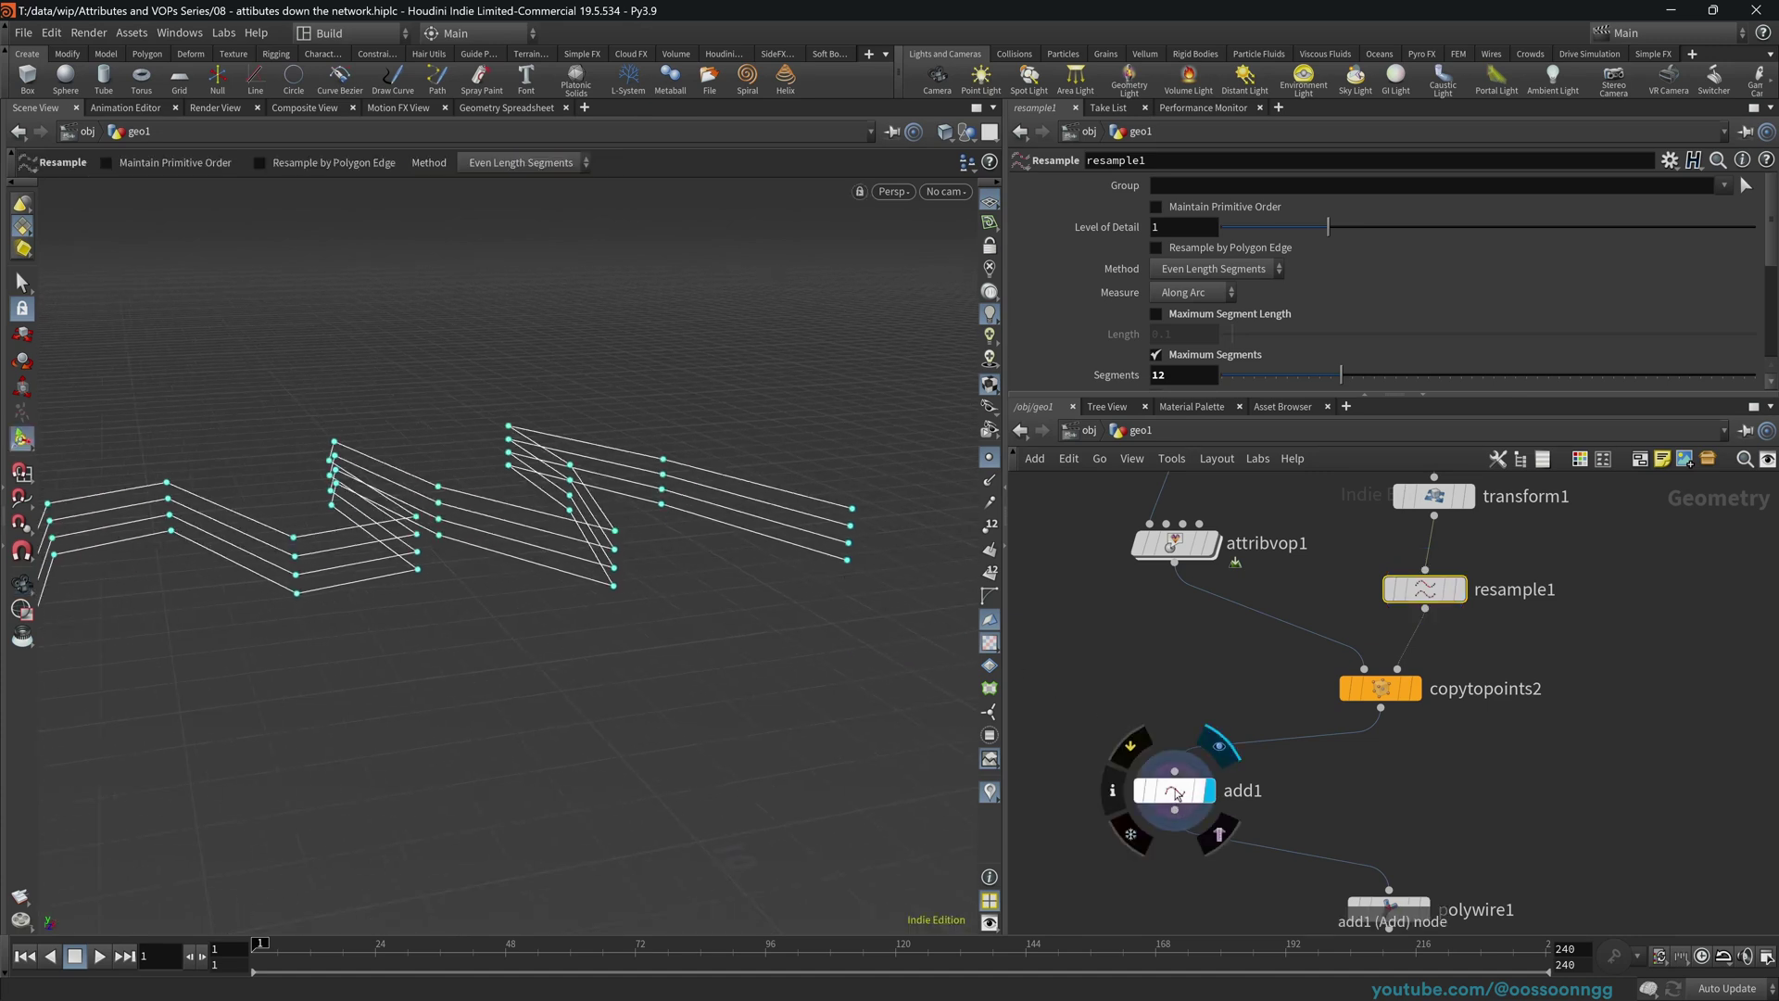
left_click(1175, 792)
middle_click_drag(1079, 741, 1198, 690)
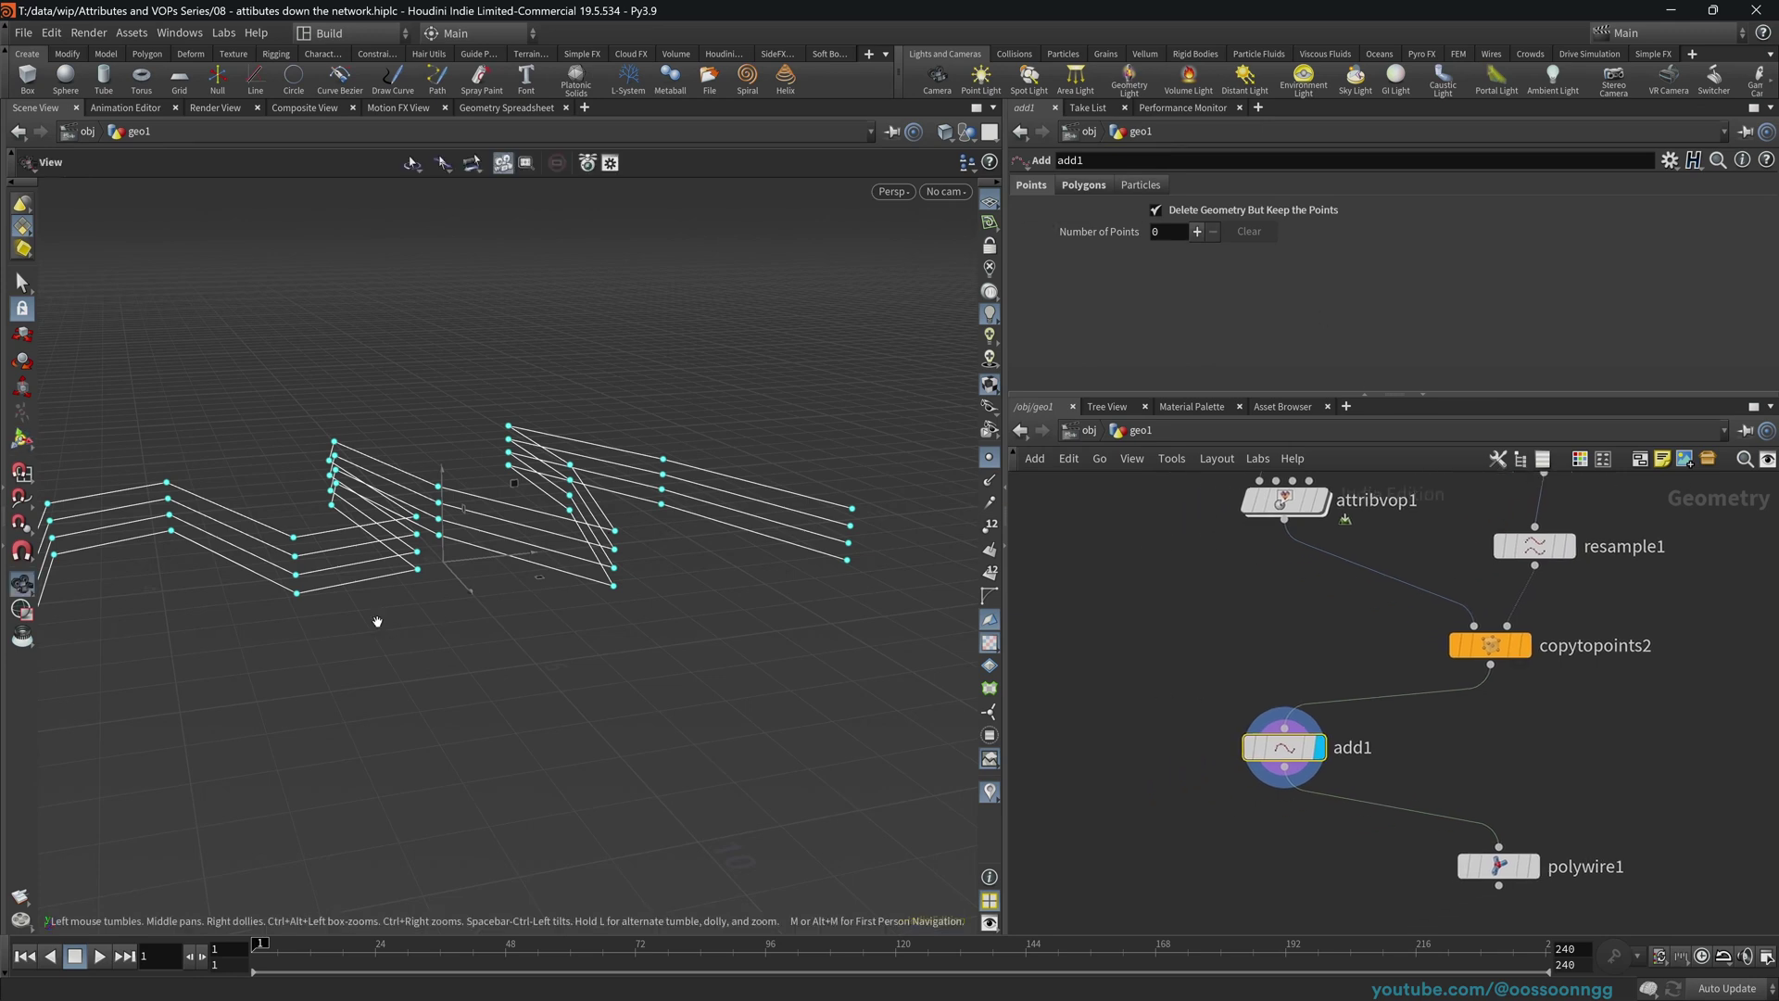
left_click_drag(295, 573, 559, 535, "alt")
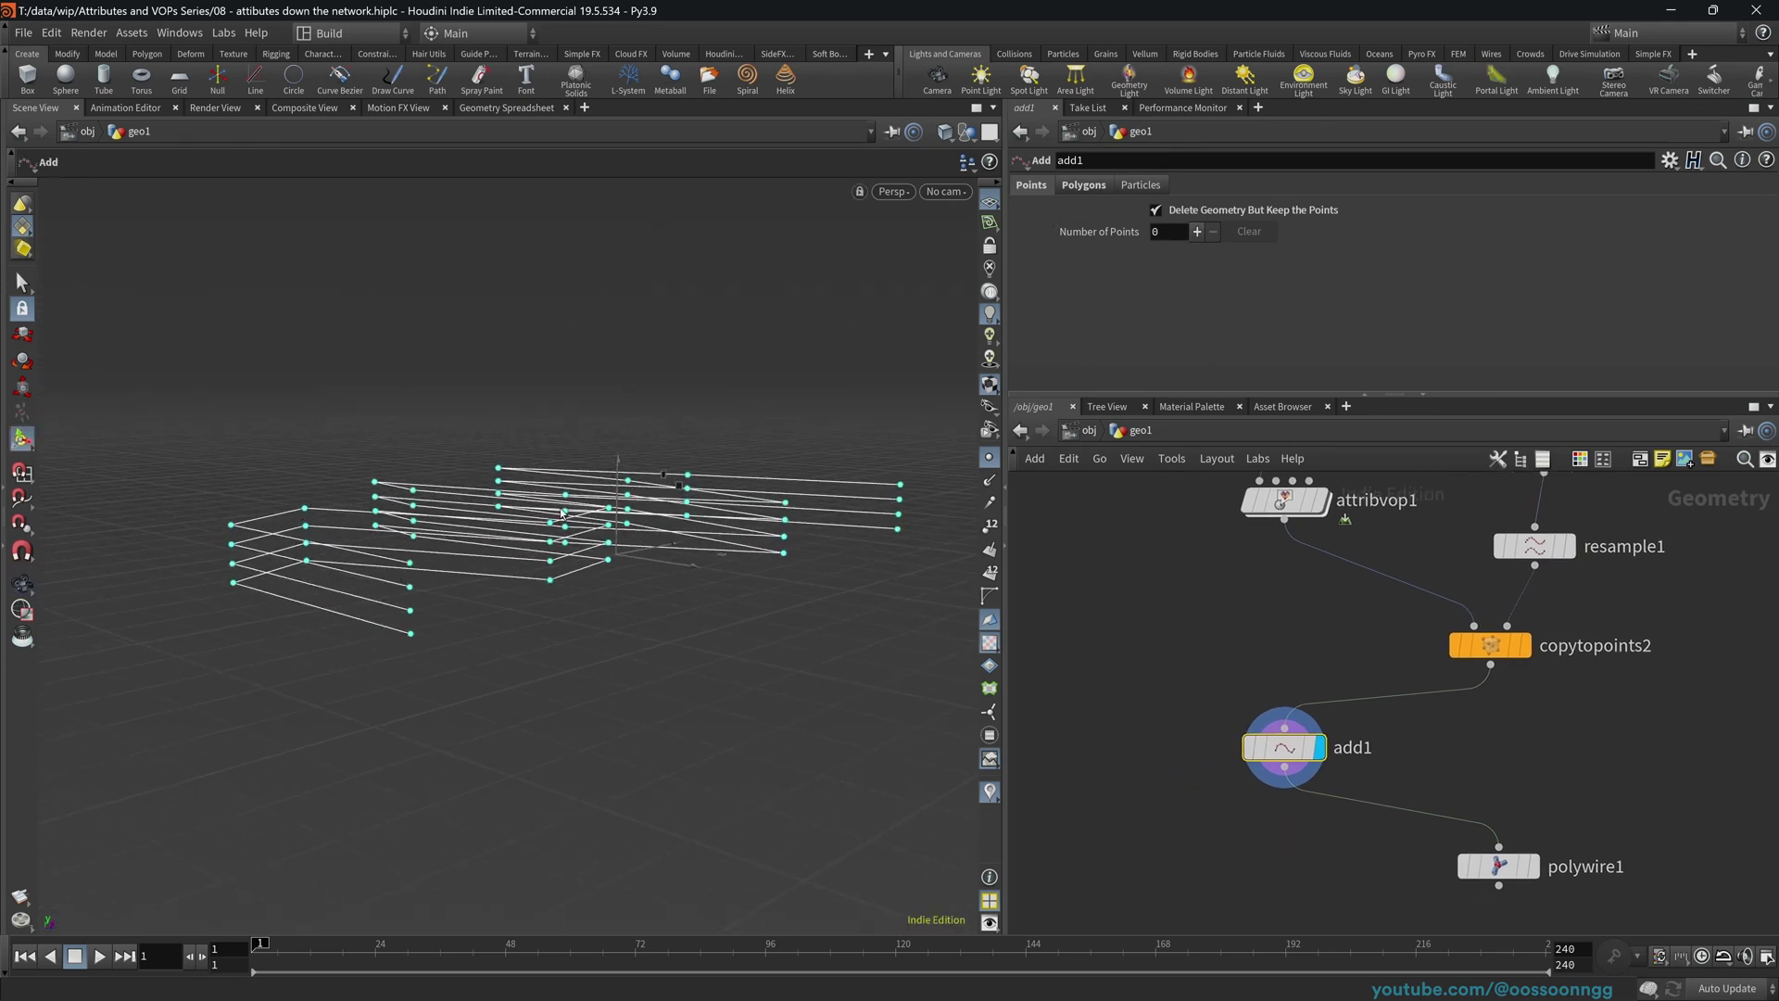
left_click_drag(831, 523, 636, 567)
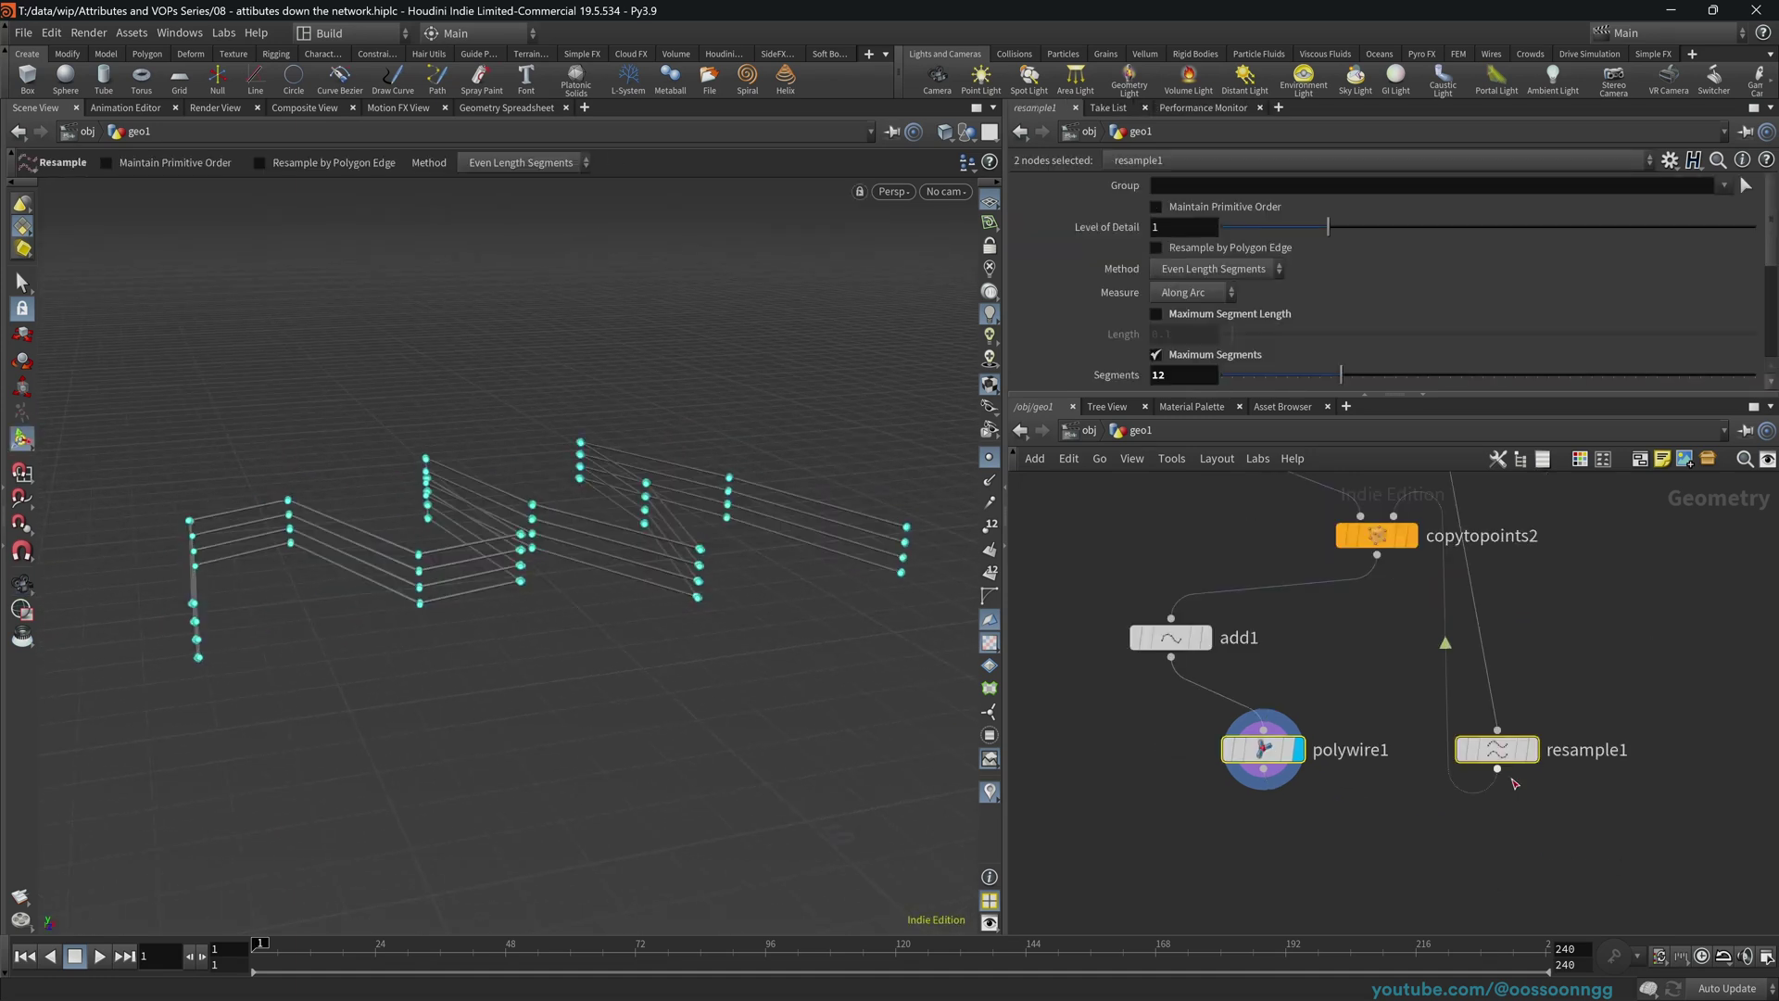
- Combine polywire1 and resample1 in a Merge node placed below polywire1, and hide the viewport points
key("Tab")
type("merge")
key("Return")
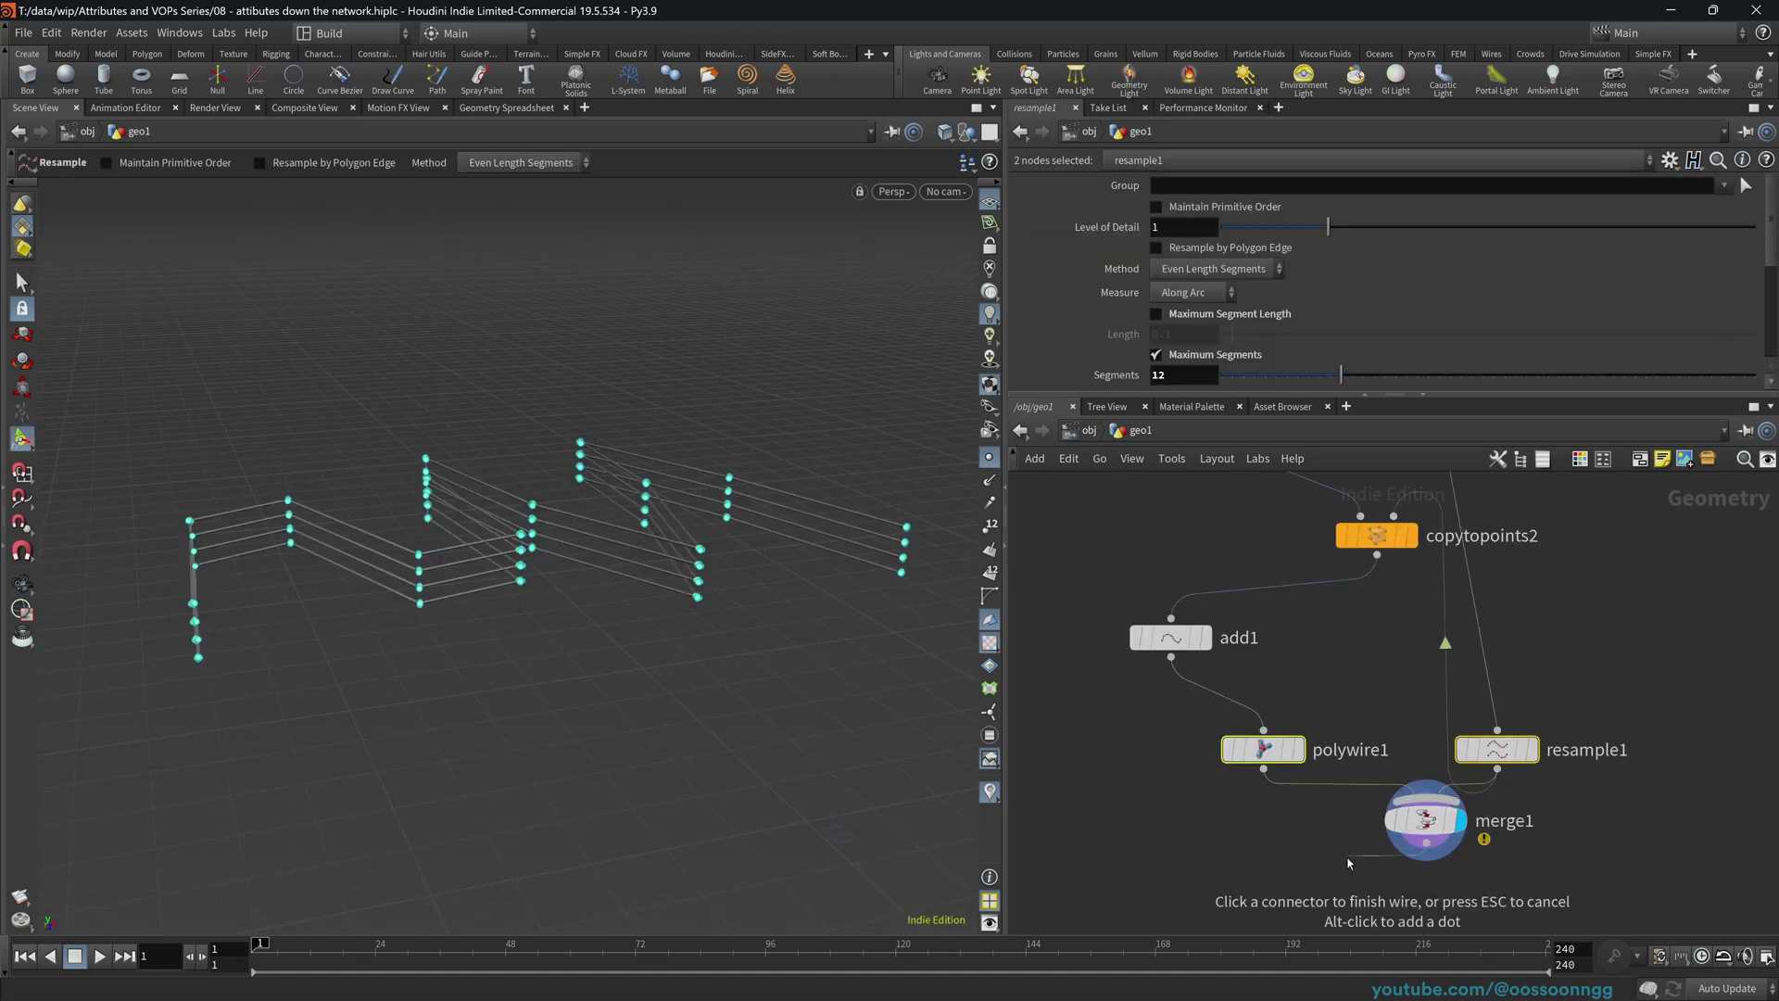
left_click(1417, 819)
left_click_drag(1418, 819, 1317, 840)
left_click(1317, 839)
mouse_move(518, 640)
left_mouse_down("alt")
mouse_move(594, 620)
mouse_move(552, 651)
left_mouse_up("alt")
left_click(989, 456)
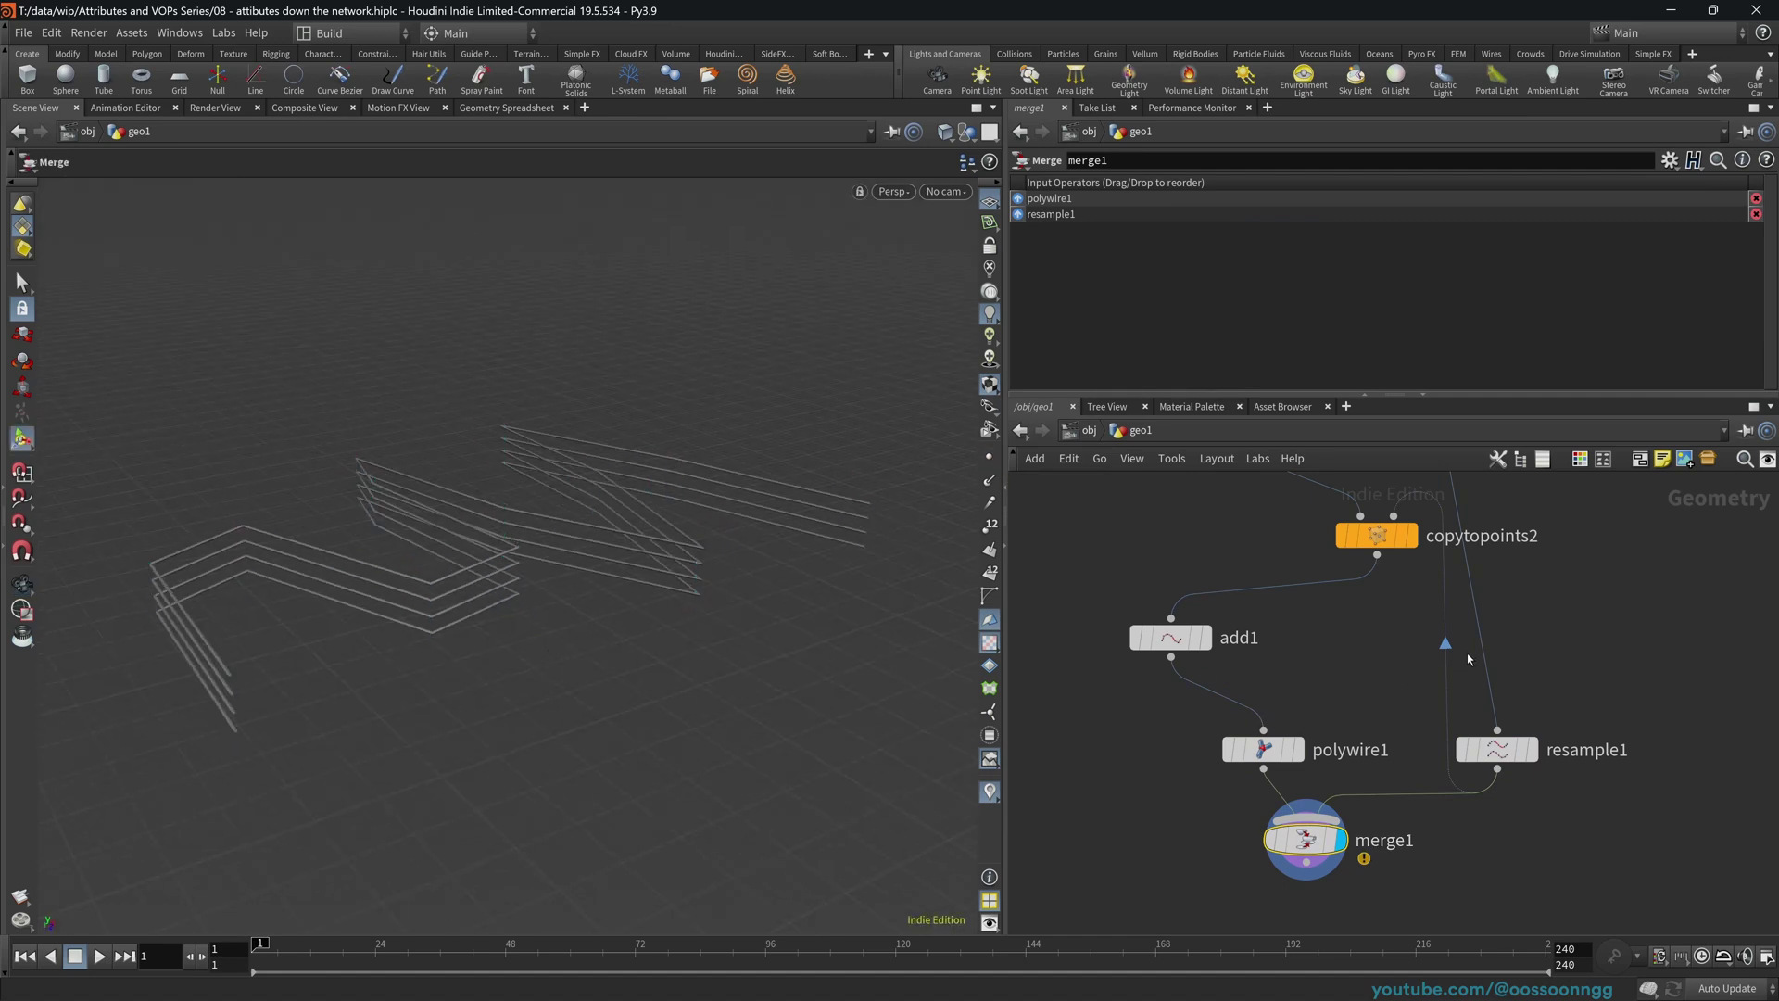
- Tidy the network by aligning drawcurve1 above transform1 and moving resample1 directly below transform1
scroll(1463, 658, "down", 2)
middle_click_drag(1590, 526, 1570, 719)
scroll(1413, 741, "up", 1)
left_click_drag(1455, 525, 1493, 608)
left_click(1392, 653)
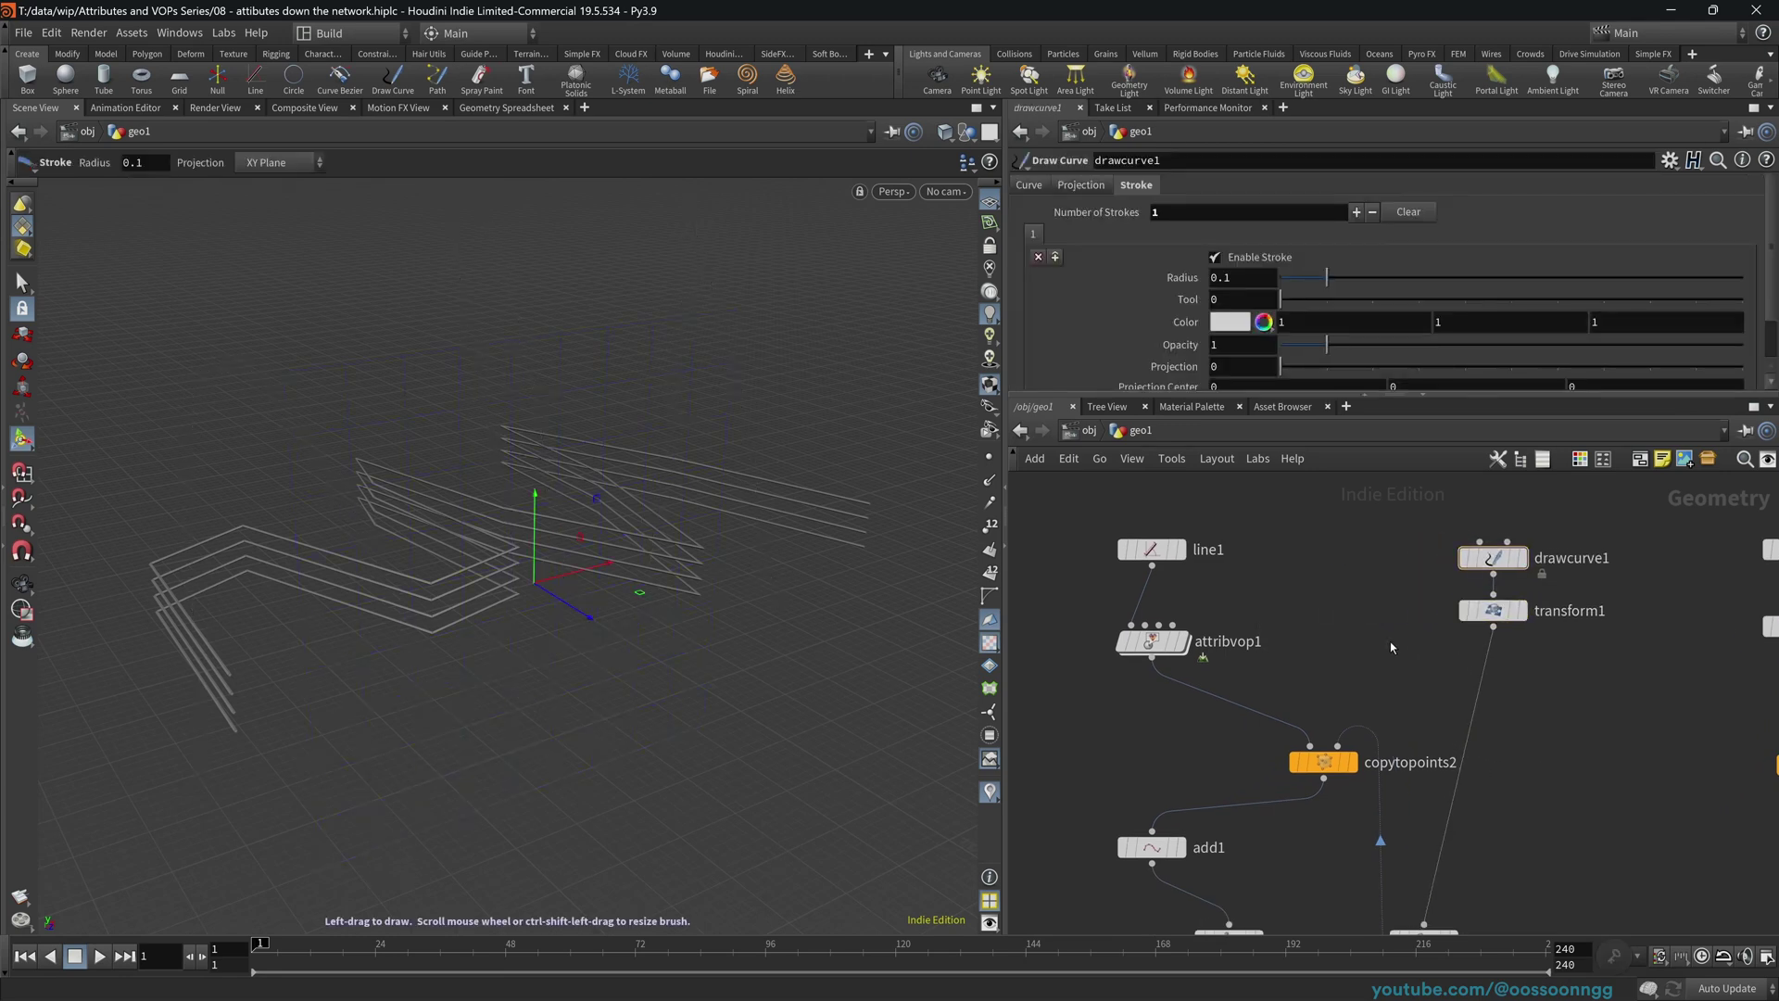
middle_click_drag(1438, 825, 1414, 676)
middle_click_drag(1530, 768, 1514, 810)
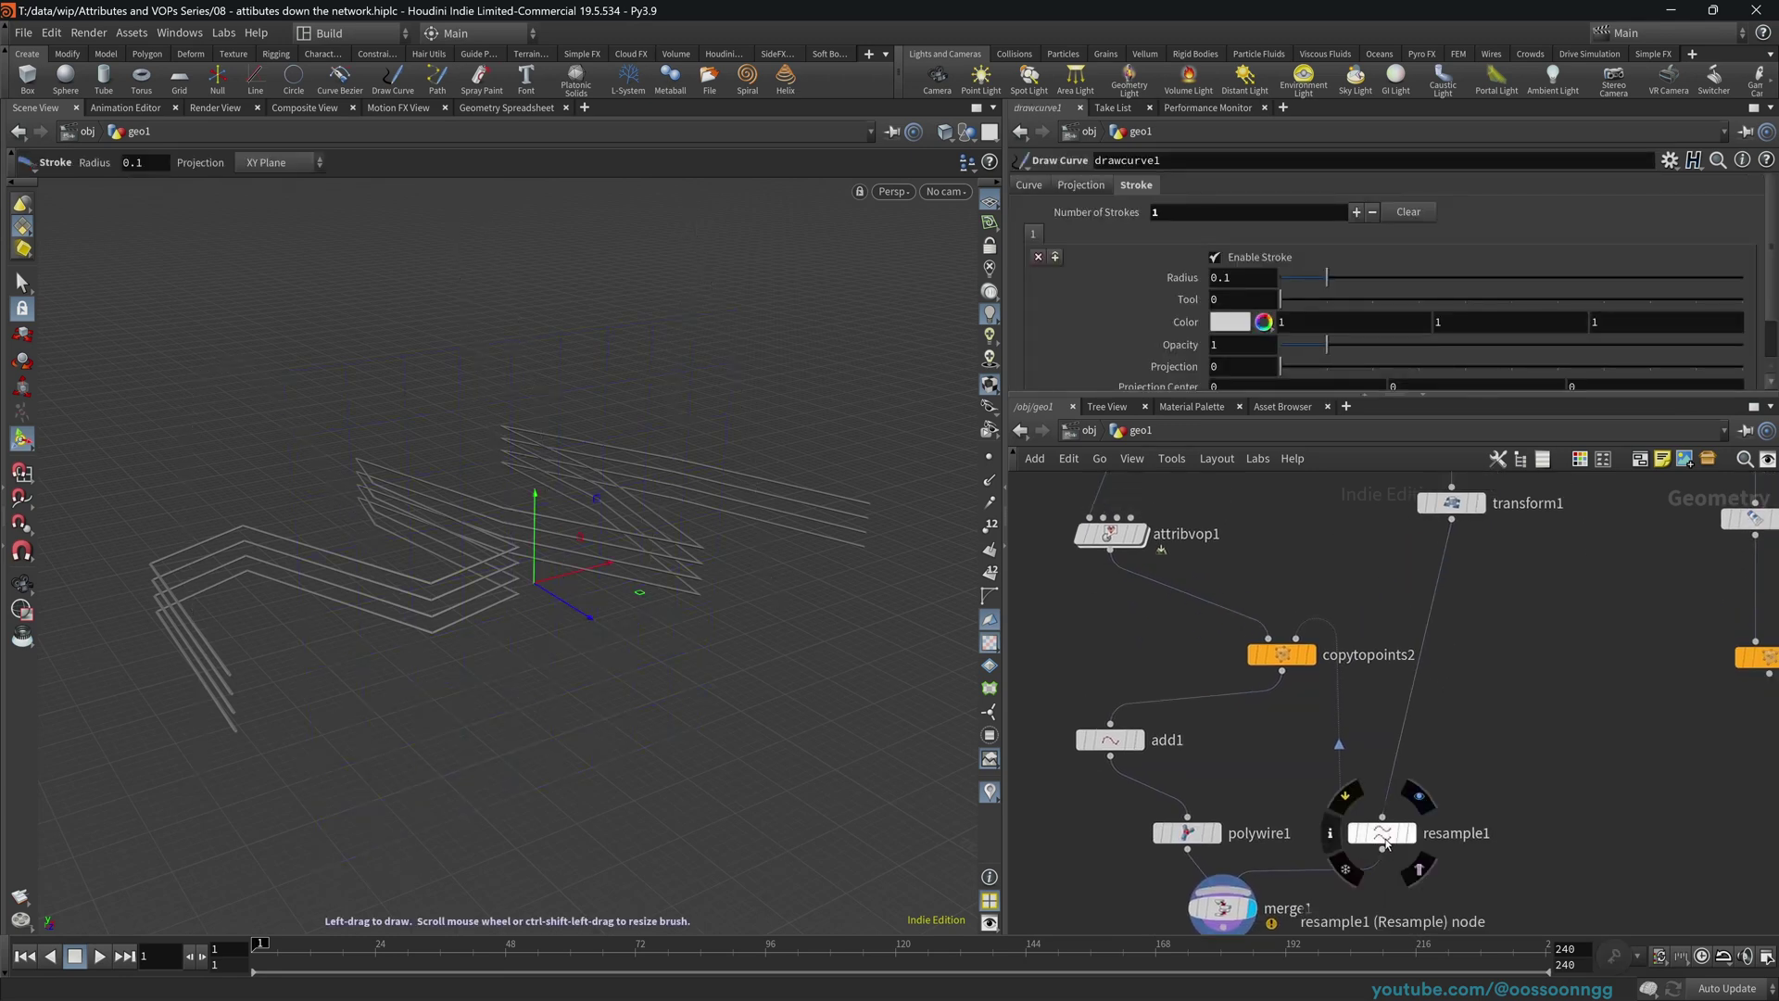
left_click_drag(1381, 841, 1451, 603)
middle_click_drag(1268, 560, 1351, 573)
left_click_drag(1083, 798, 1119, 853)
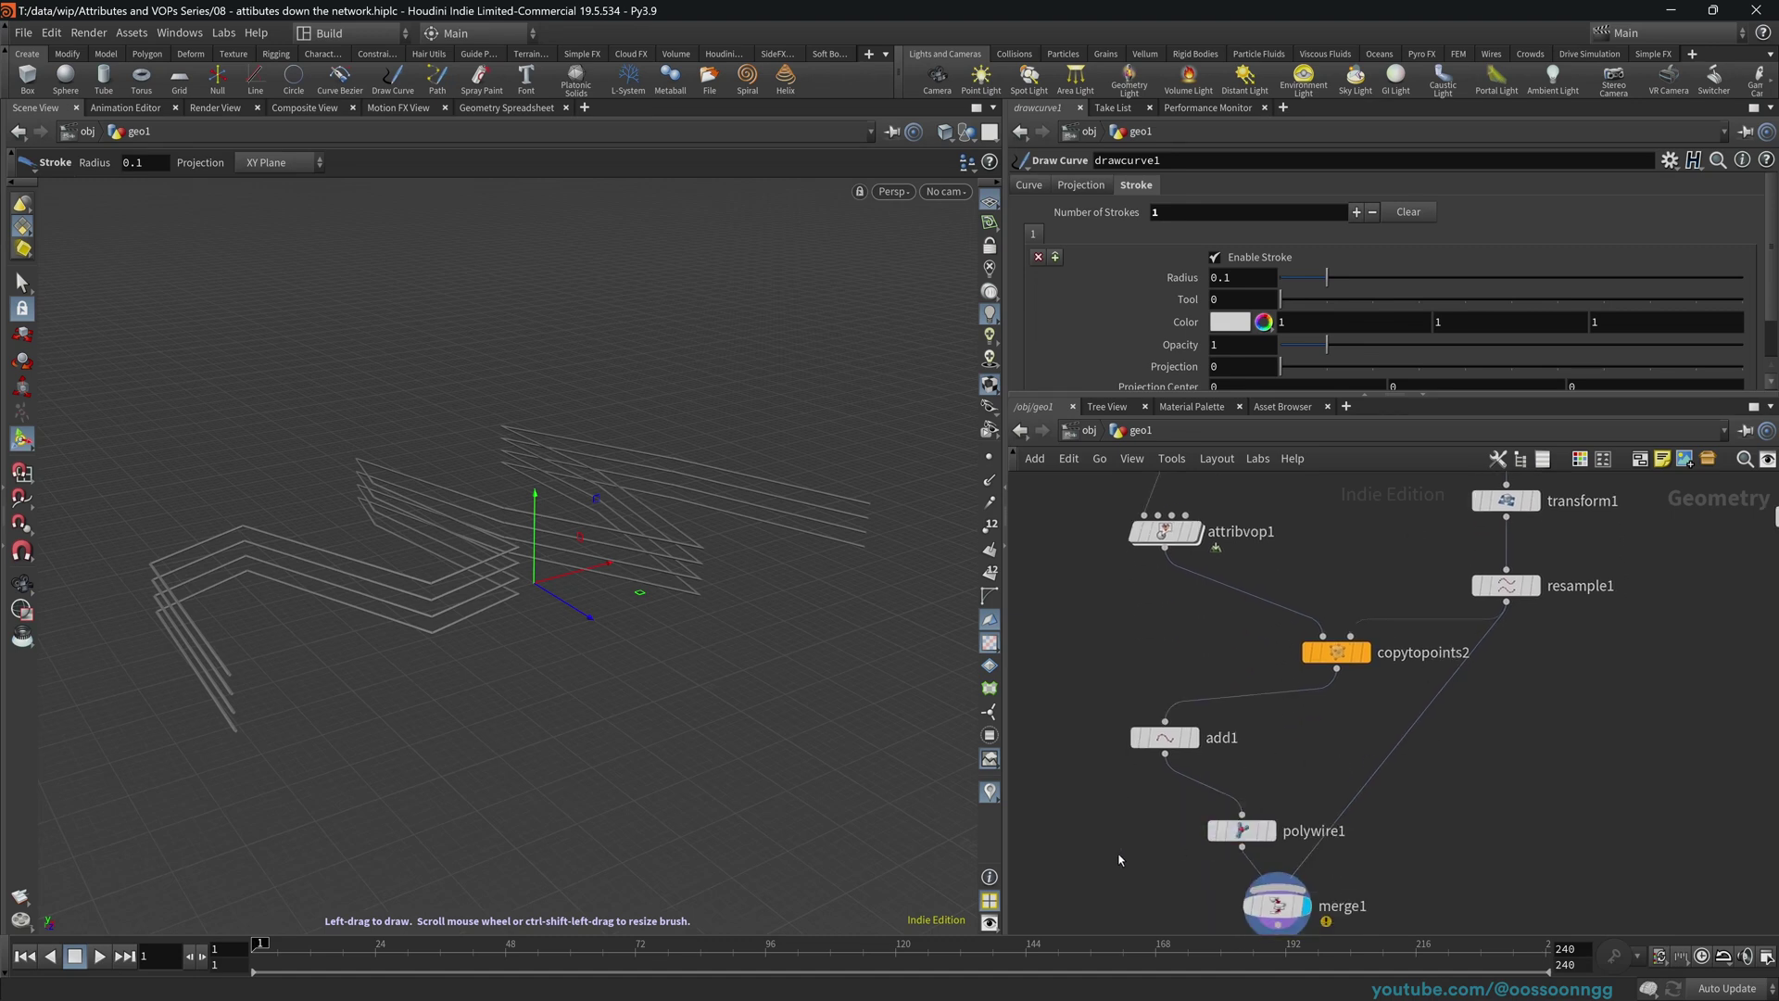
- Change the Wire Radius of polywire4 in the spiral network so that it ends in 7
middle_click_drag(1627, 804, 1385, 847)
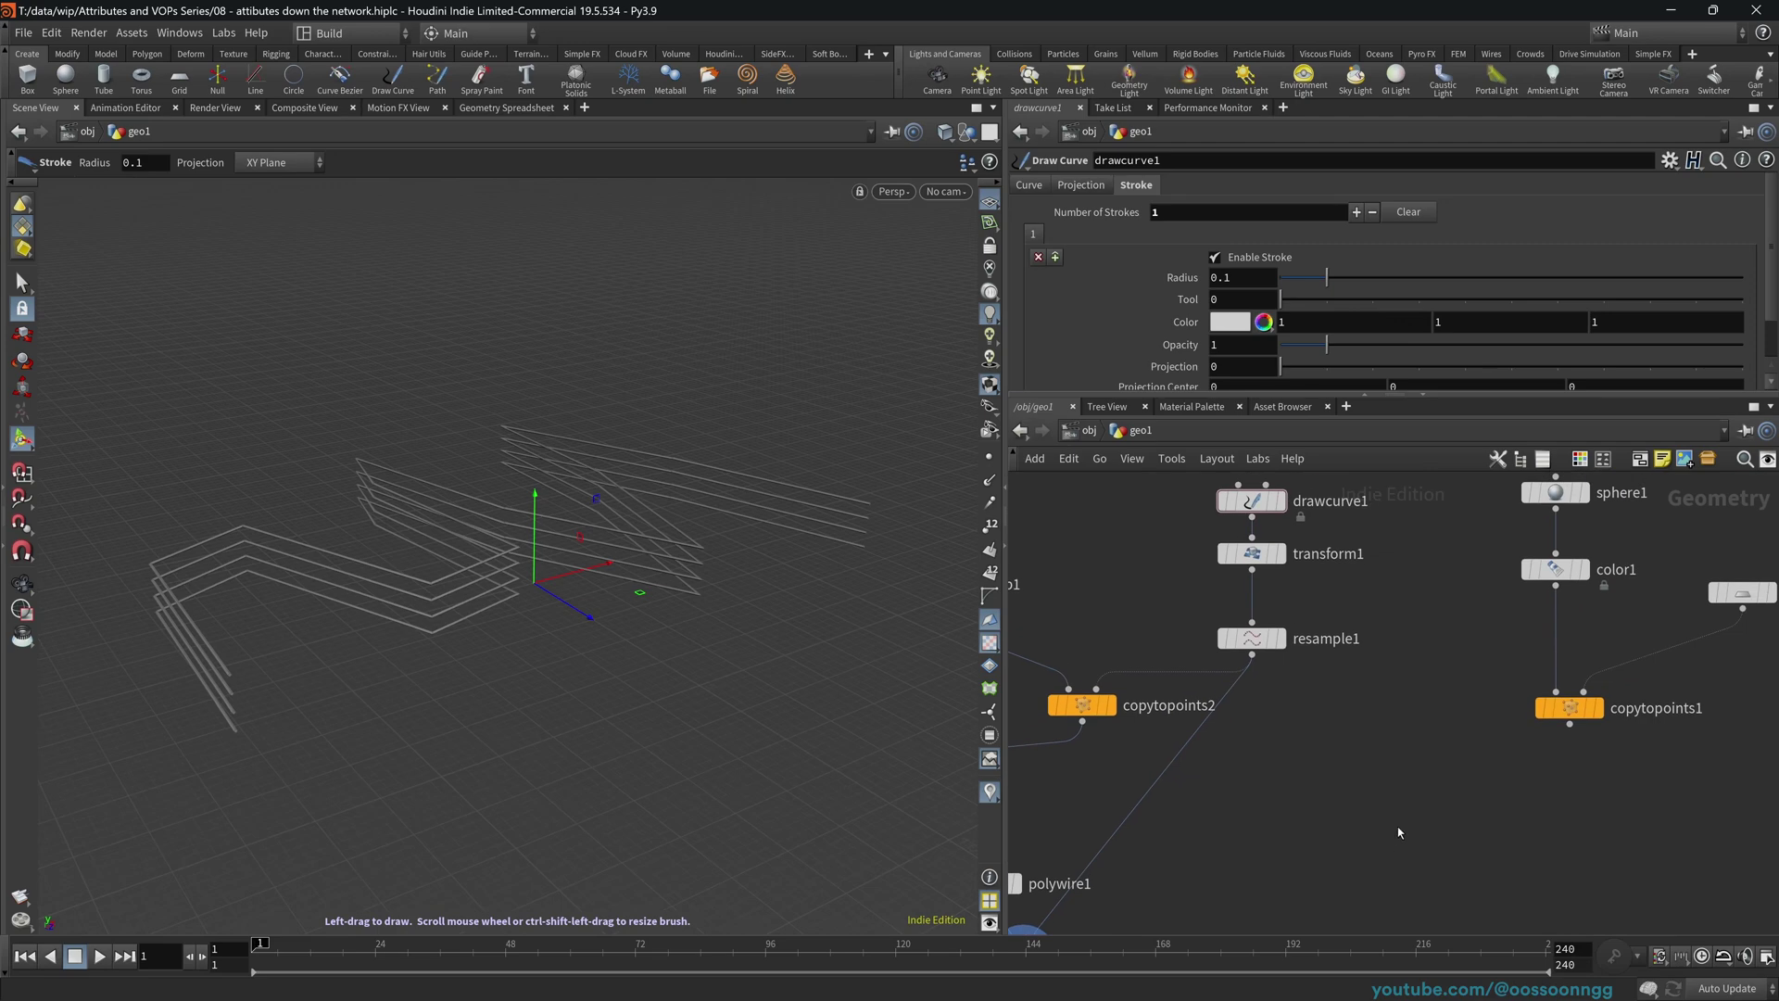
middle_click_drag(1356, 736, 1356, 797)
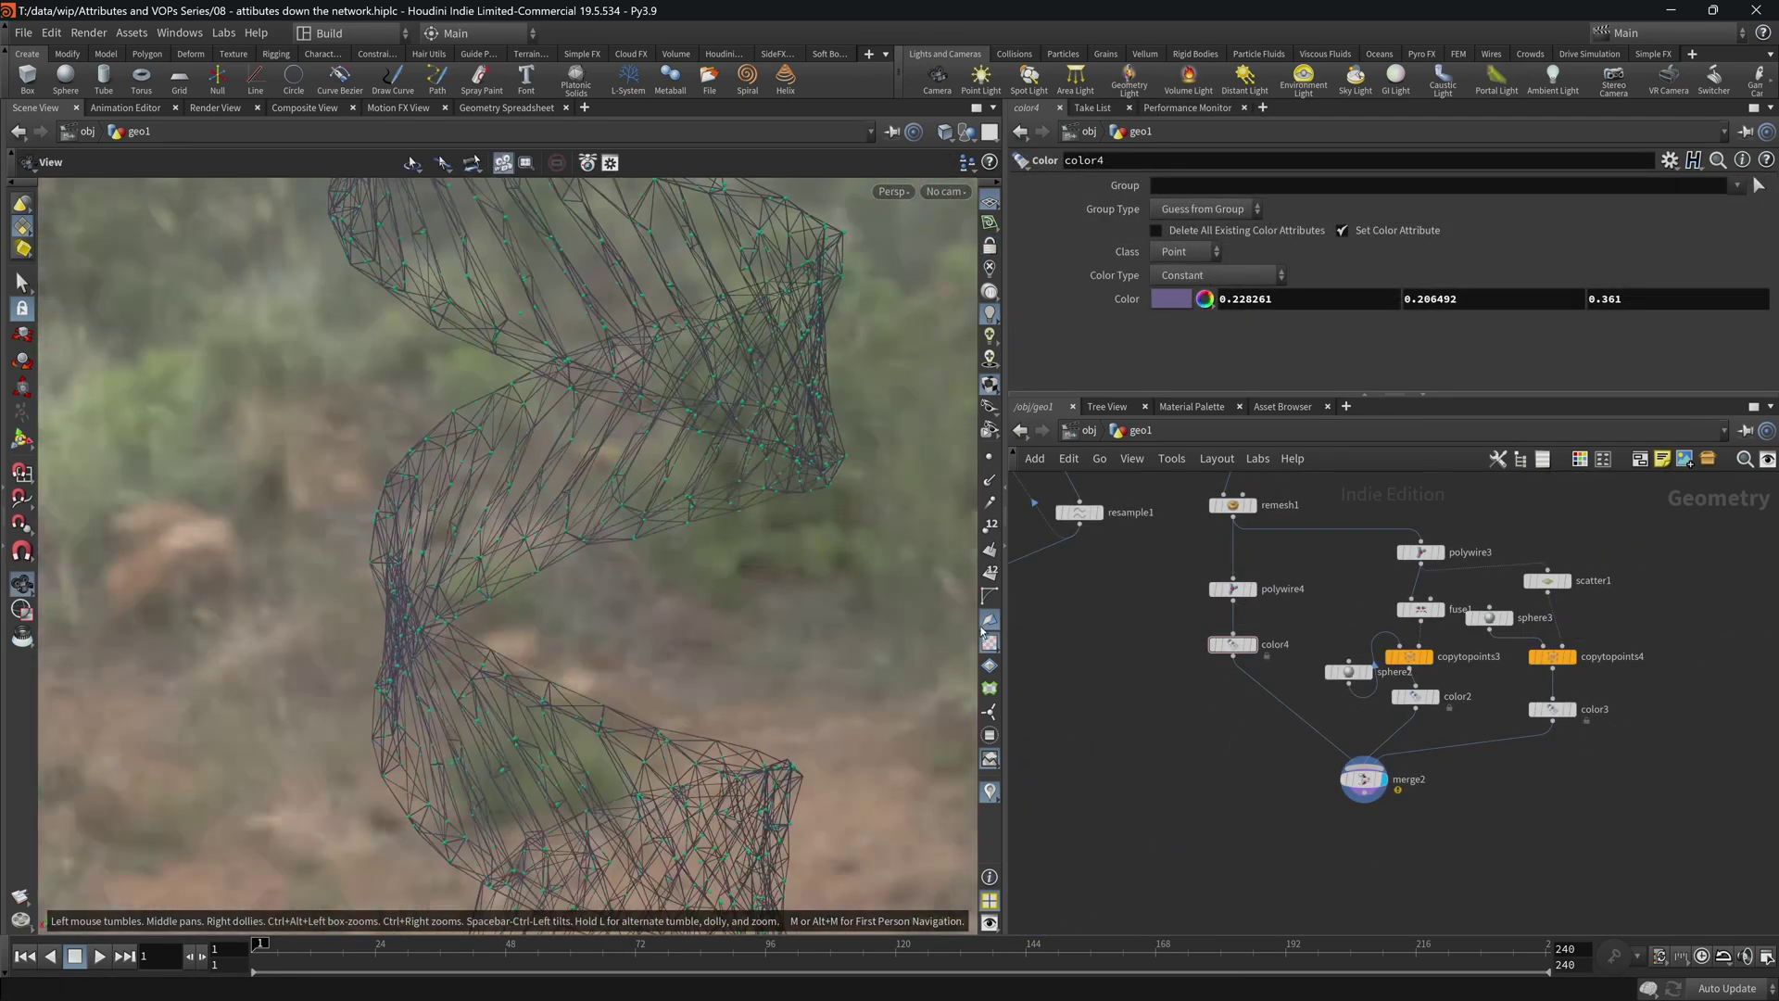
middle_click_drag(1211, 591, 1154, 654)
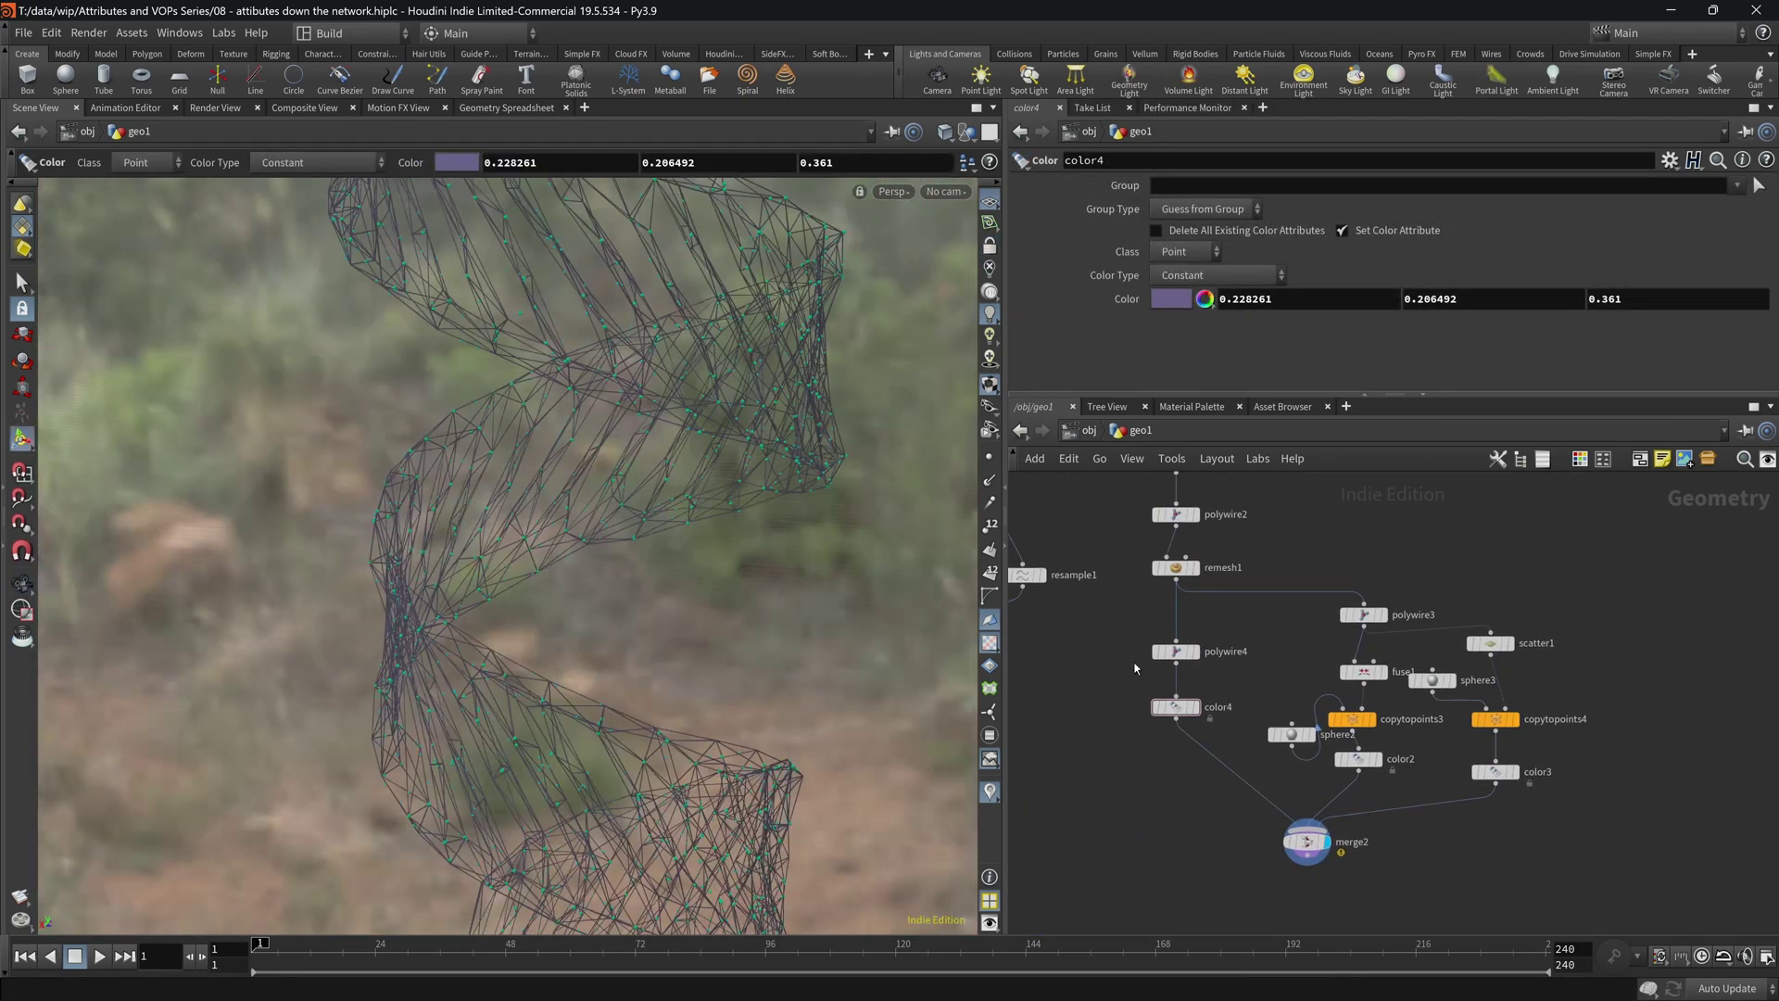
left_click(1164, 652)
left_click(1189, 209)
key("BackSpace")
type("7")
key("Return")
- Turn off the environment background image in the viewport's display options
key("space")
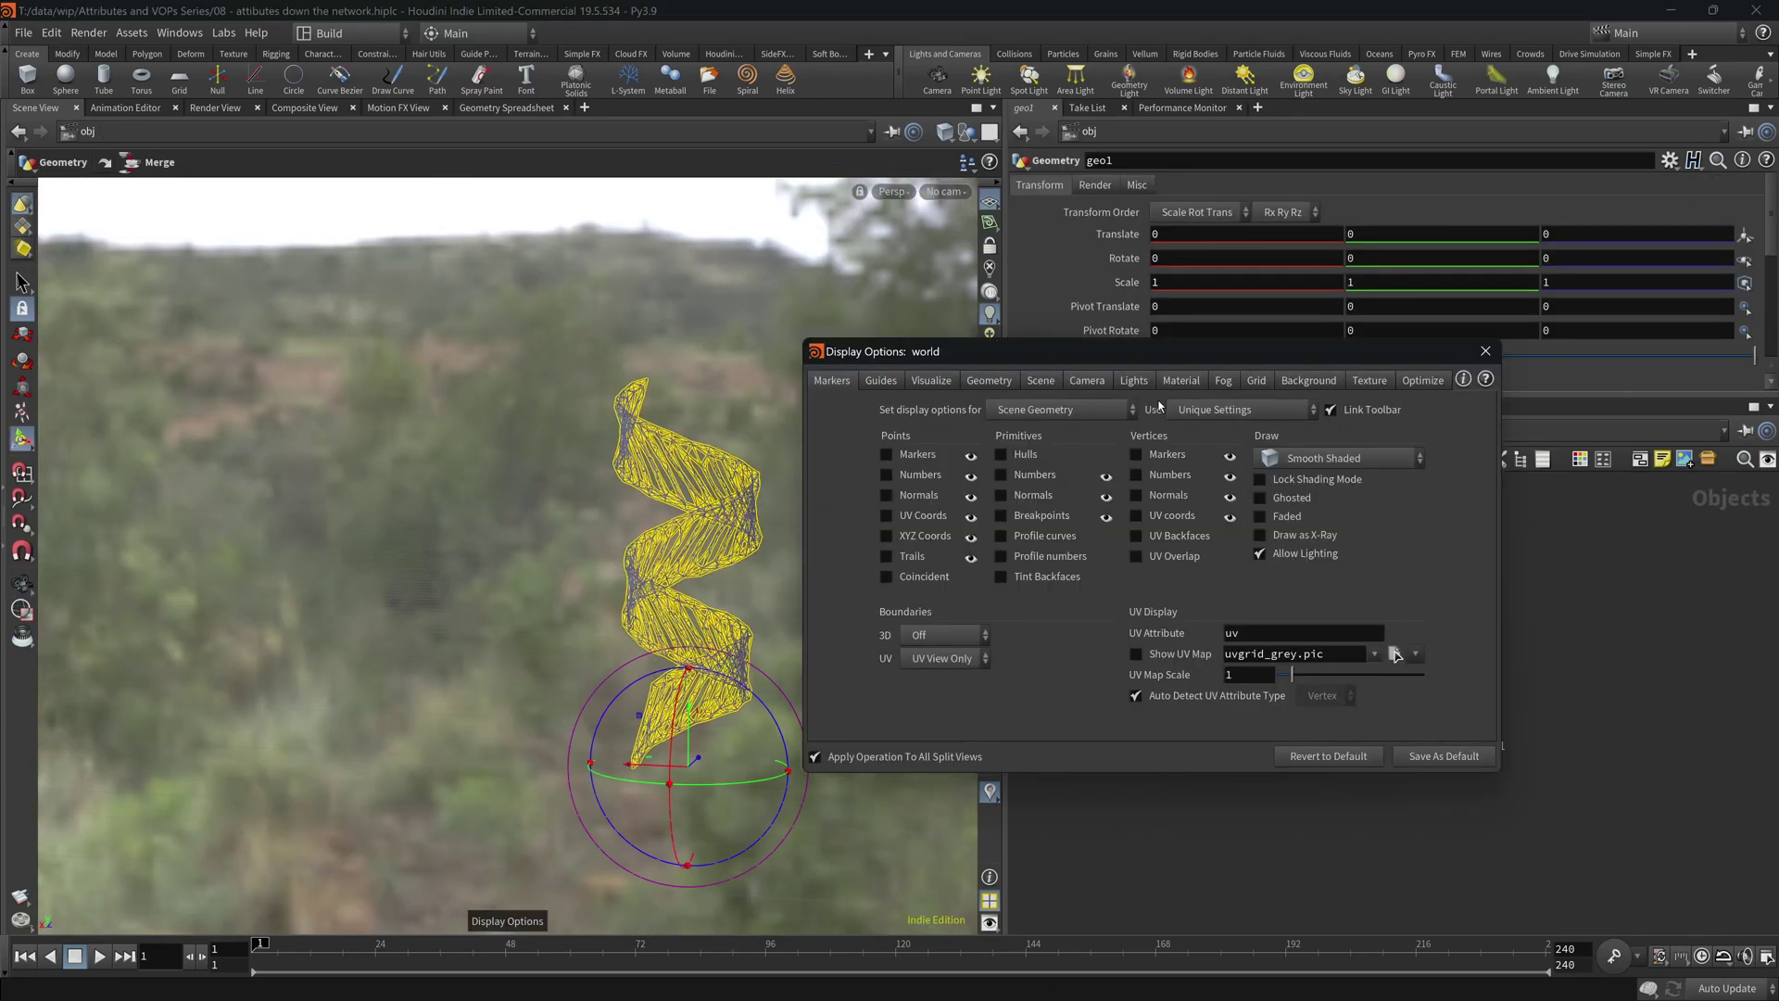
left_click(1308, 380)
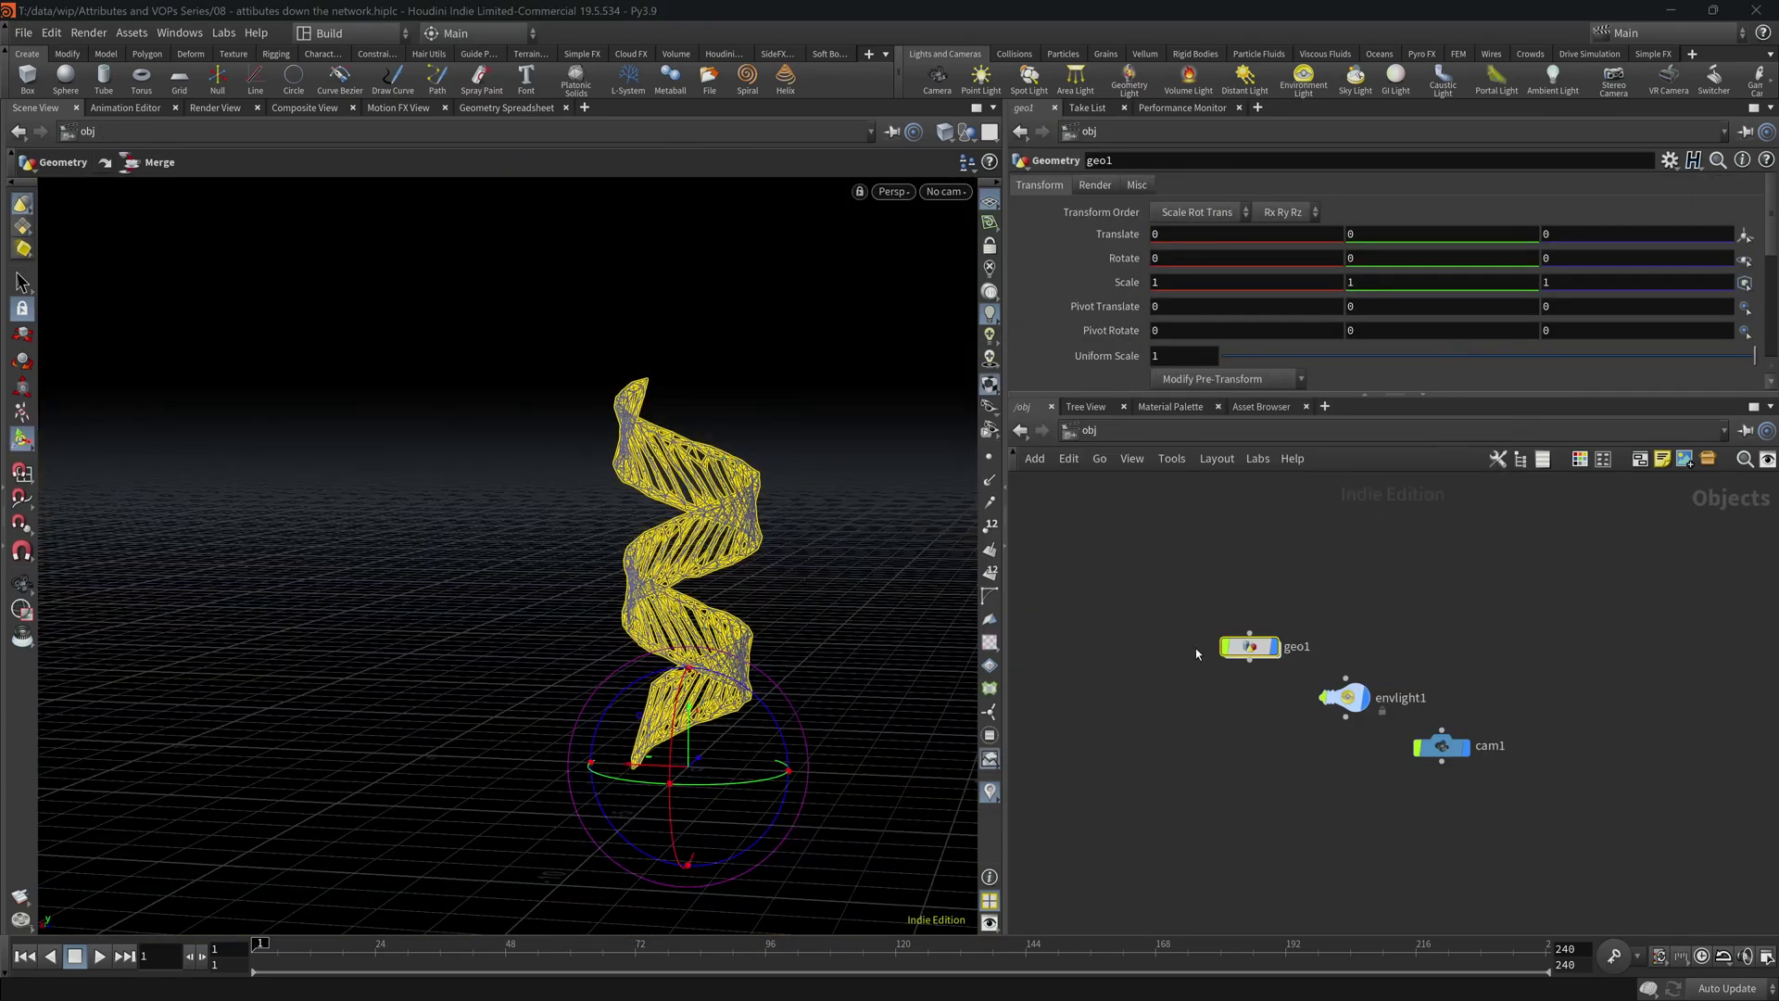